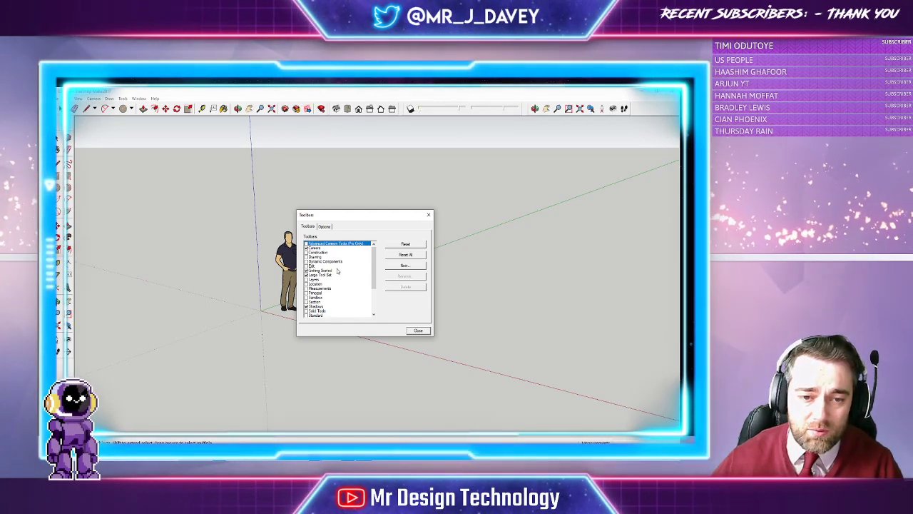
Step: Turn off the Camera toolbar, keep Getting Started, Large Tool Set, Shadows and Views shown, and float the Large Tool Set over the drawing area
{"action": "left_click", "coordinate": [307, 271]}
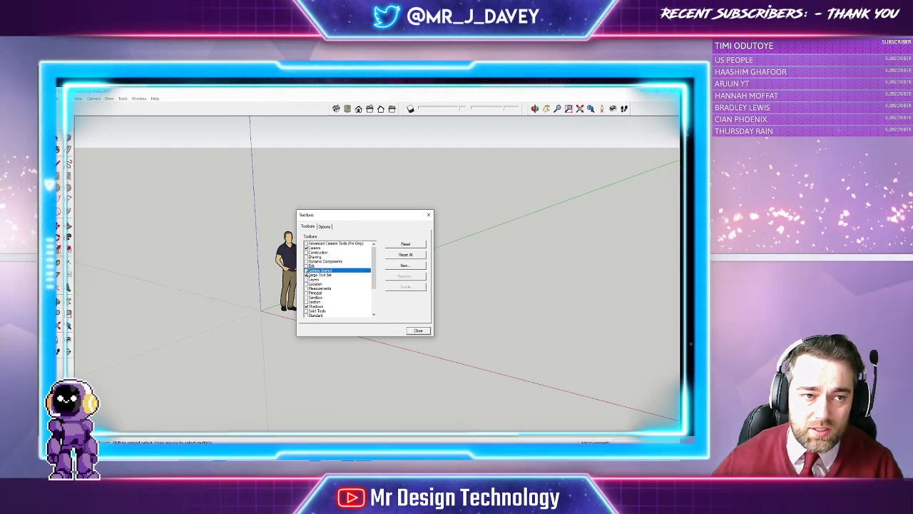
{"action": "left_click", "coordinate": [307, 247]}
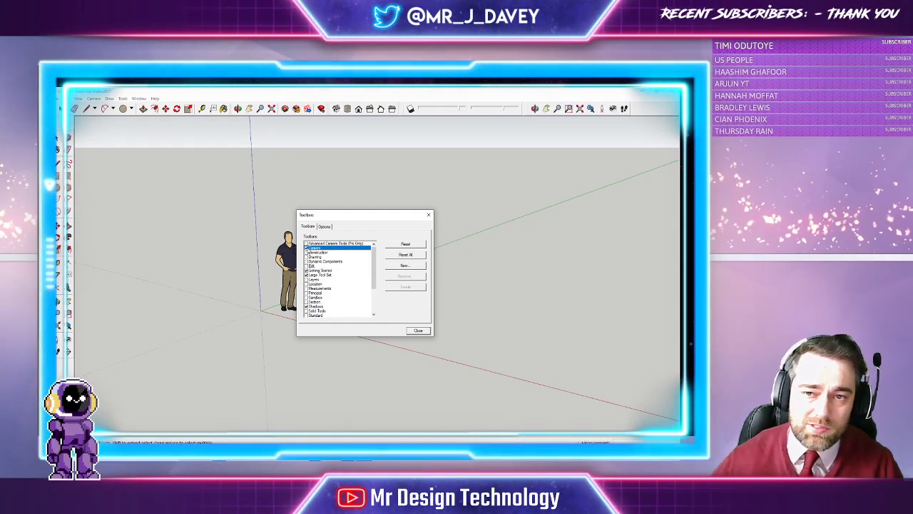
{"action": "left_click", "coordinate": [307, 270]}
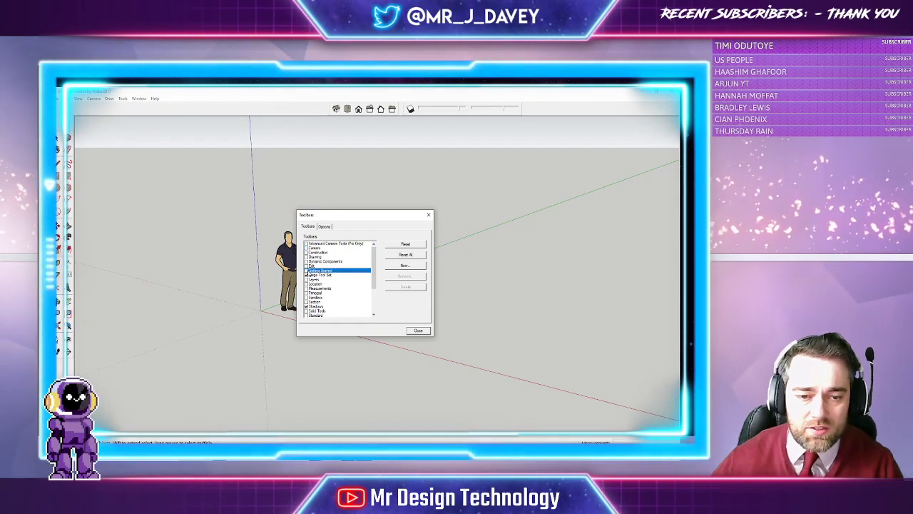
{"action": "left_click", "coordinate": [306, 275]}
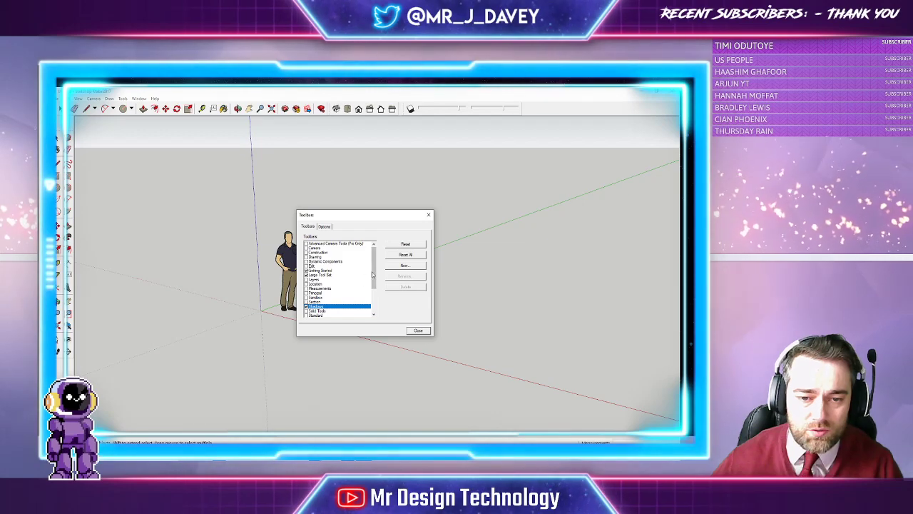
{"action": "left_click_drag", "start_coordinate": [372, 273], "coordinate": [373, 291]}
{"action": "left_click", "coordinate": [350, 306]}
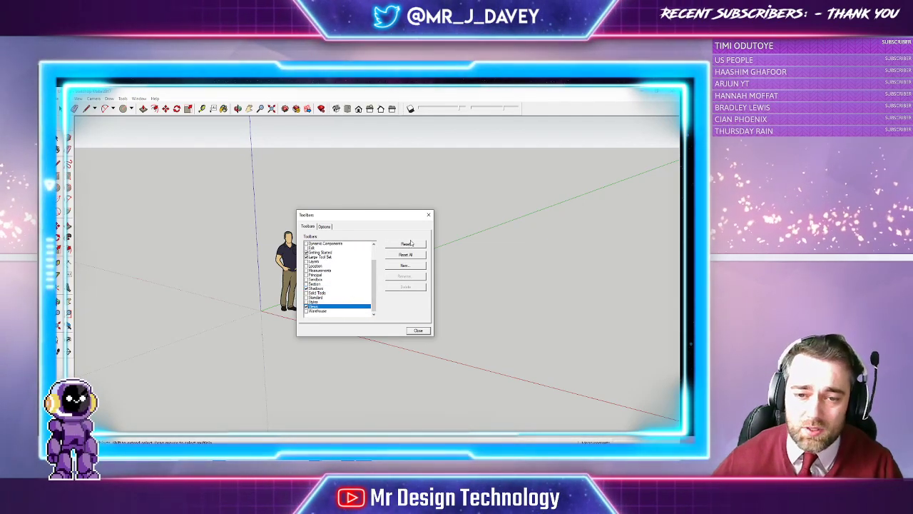
{"action": "left_click", "coordinate": [418, 330]}
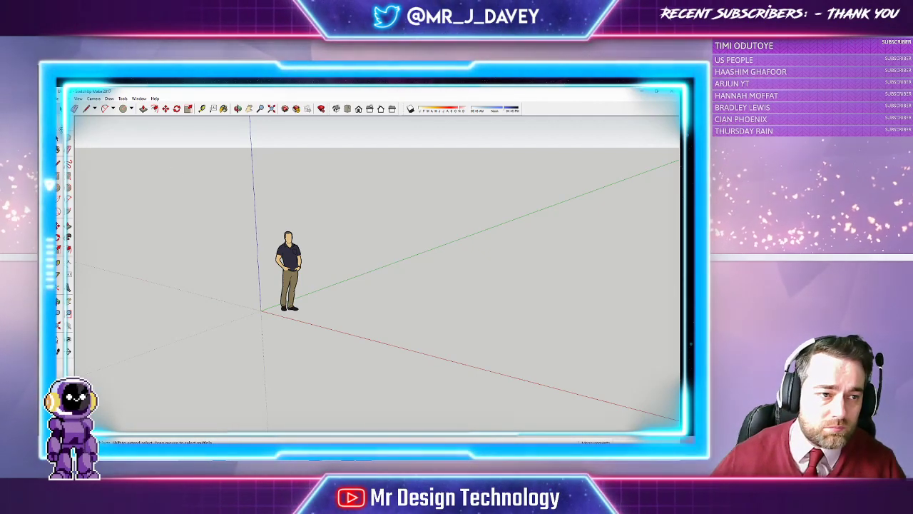
{"action": "mouse_move", "coordinate": [62, 130]}
{"action": "left_mouse_down"}
{"action": "mouse_move", "coordinate": [101, 131]}
{"action": "mouse_move", "coordinate": [75, 131]}
{"action": "left_mouse_up"}
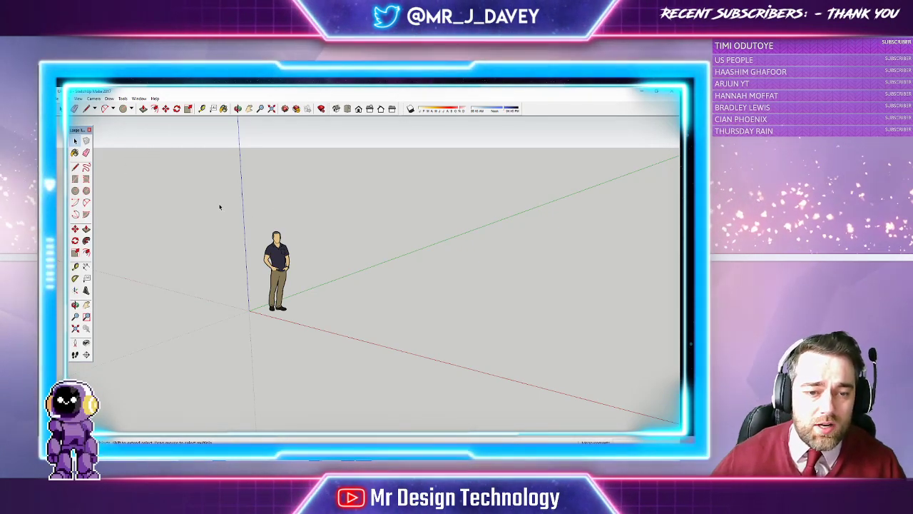
Step: Select the standing scale figure near the origin and delete it
{"action": "left_click_drag", "start_coordinate": [220, 207], "coordinate": [340, 308]}
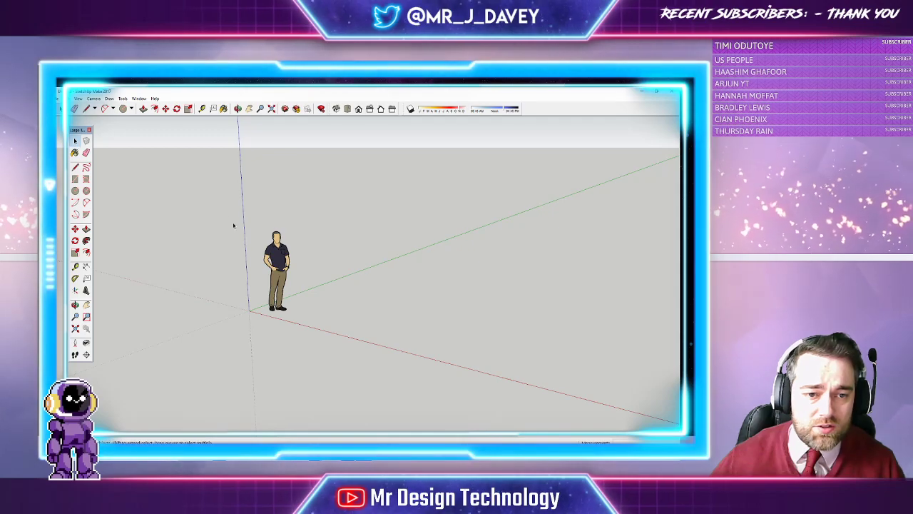
{"action": "left_click_drag", "start_coordinate": [229, 218], "coordinate": [348, 326]}
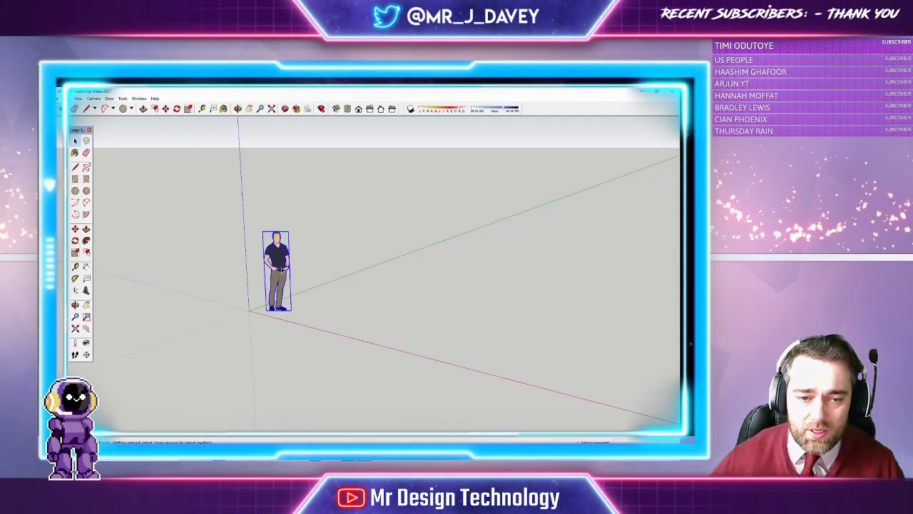
{"action": "key", "text": "Delete"}
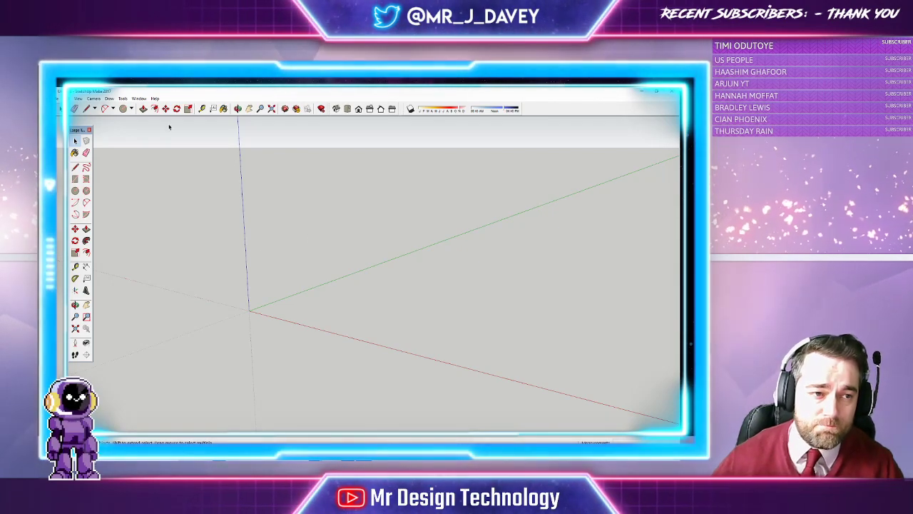
Step: Draw a ground rectangle from the origin along the green axis and a second one from its far side, forming an L-shaped footprint
{"action": "left_click", "coordinate": [75, 179]}
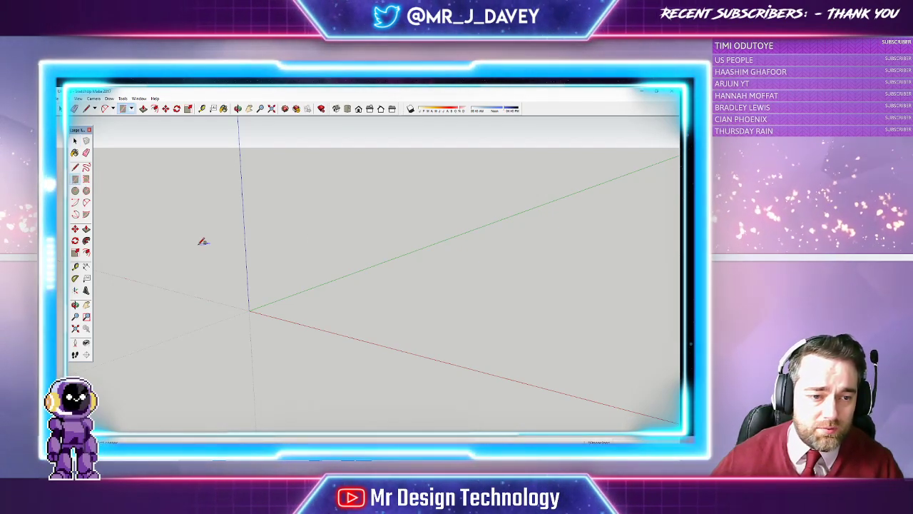
{"action": "left_click", "coordinate": [249, 310]}
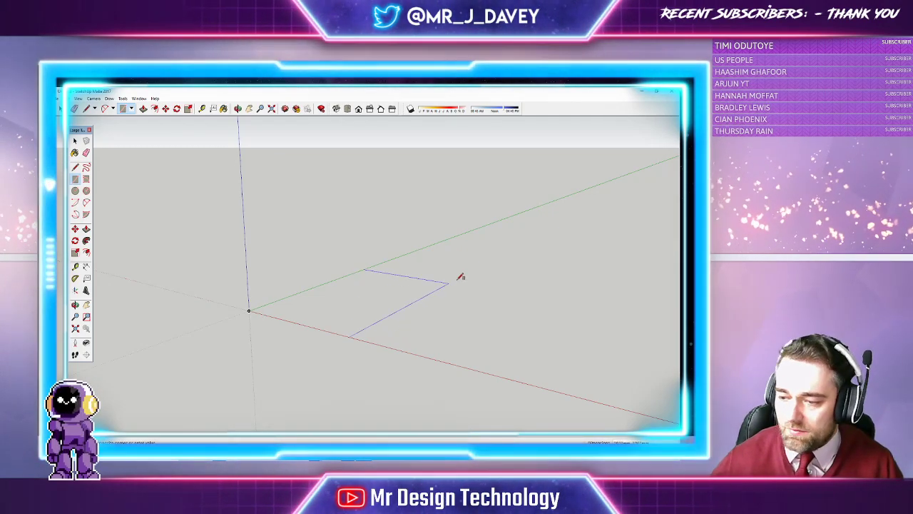
{"action": "left_click", "coordinate": [453, 271]}
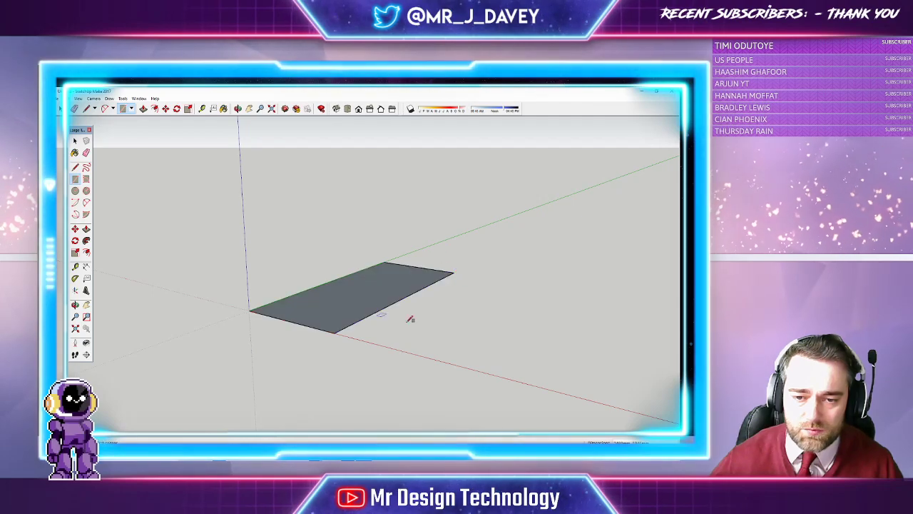
{"action": "left_click", "coordinate": [418, 290]}
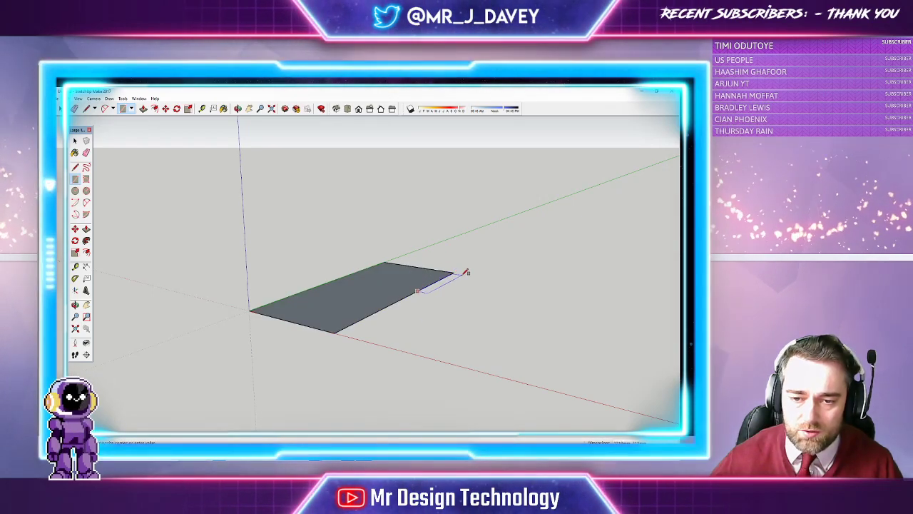
{"action": "left_click", "coordinate": [590, 322]}
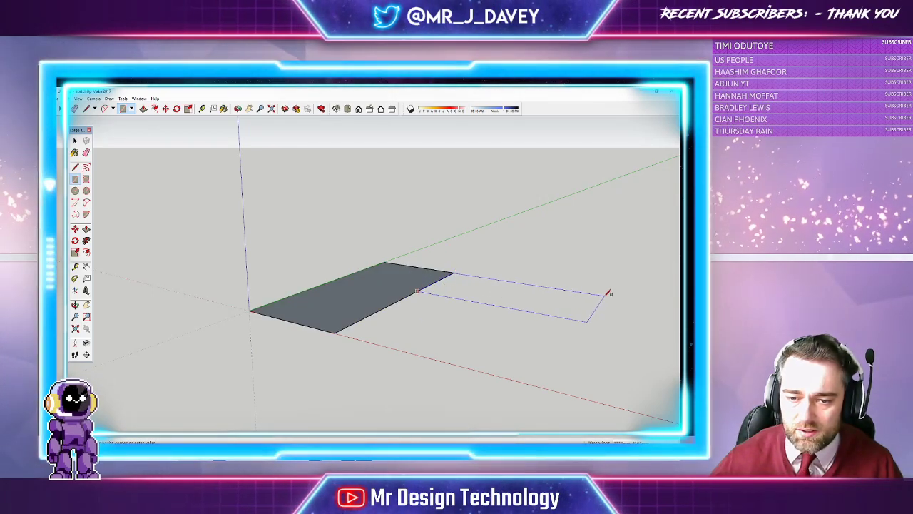
{"action": "left_click", "coordinate": [607, 292]}
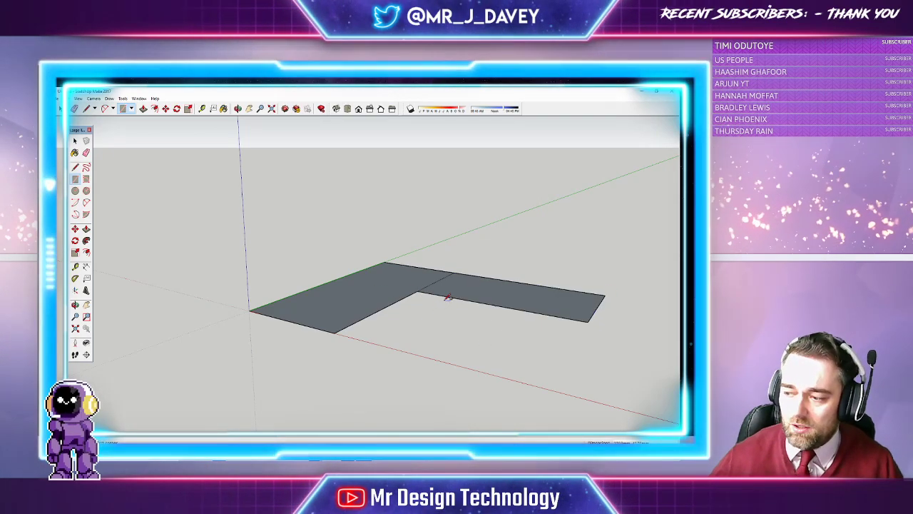
Step: Erase the dividing edge between the two rectangles so the L-shaped footprint becomes a single face
{"action": "left_click", "coordinate": [238, 108]}
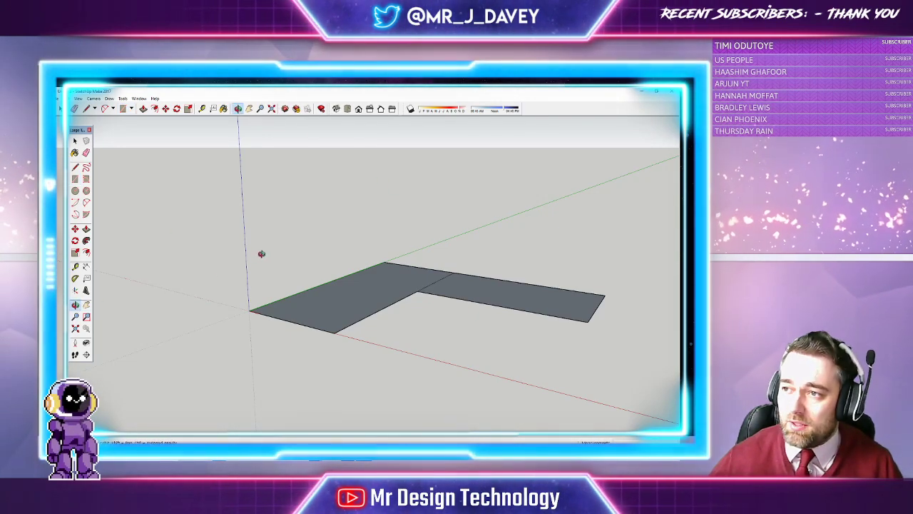
{"action": "left_click_drag", "start_coordinate": [289, 261], "coordinate": [285, 338]}
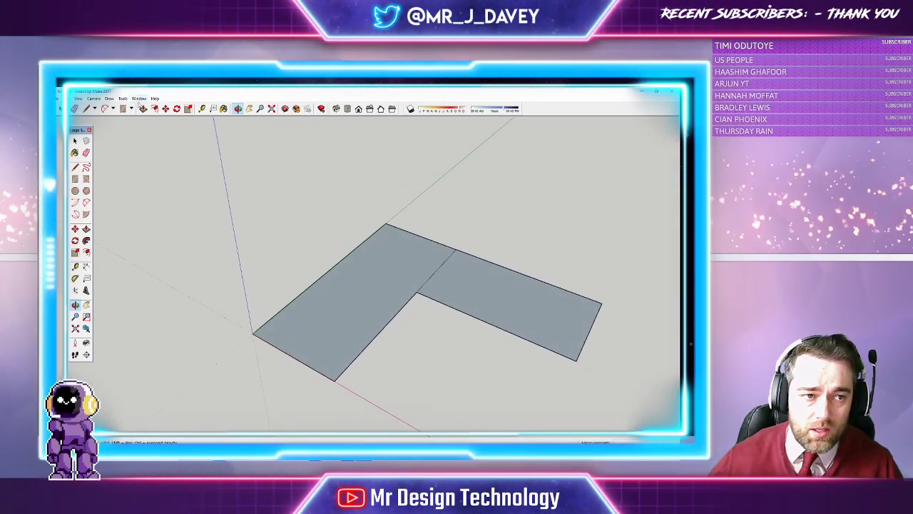
{"action": "key", "text": "e"}
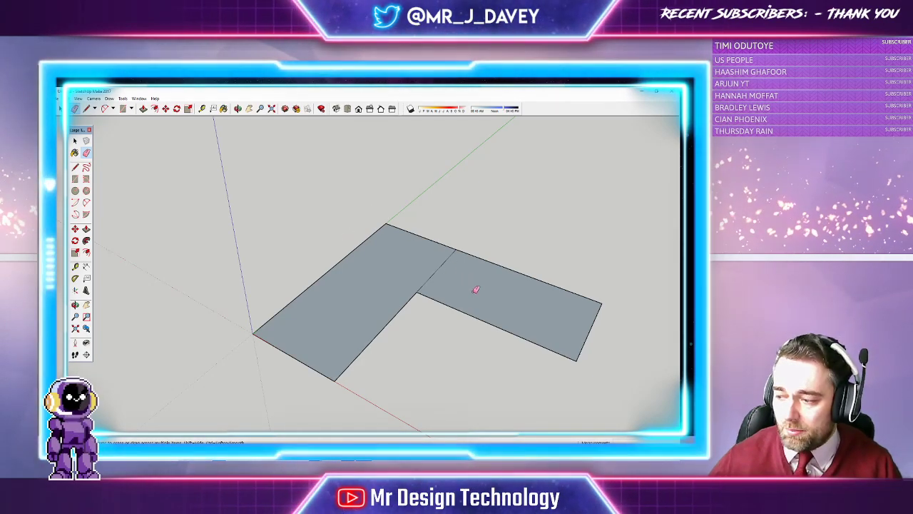
{"action": "left_click", "coordinate": [440, 265]}
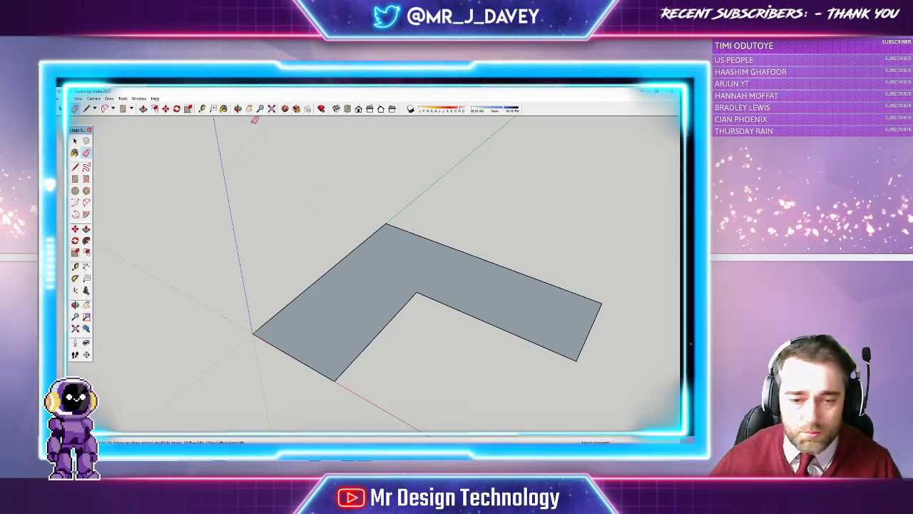
Step: Draw a rectangle filling the inner corner of the L, spanning from near the front arm's corner to near the other arm's end
{"action": "left_click", "coordinate": [122, 108]}
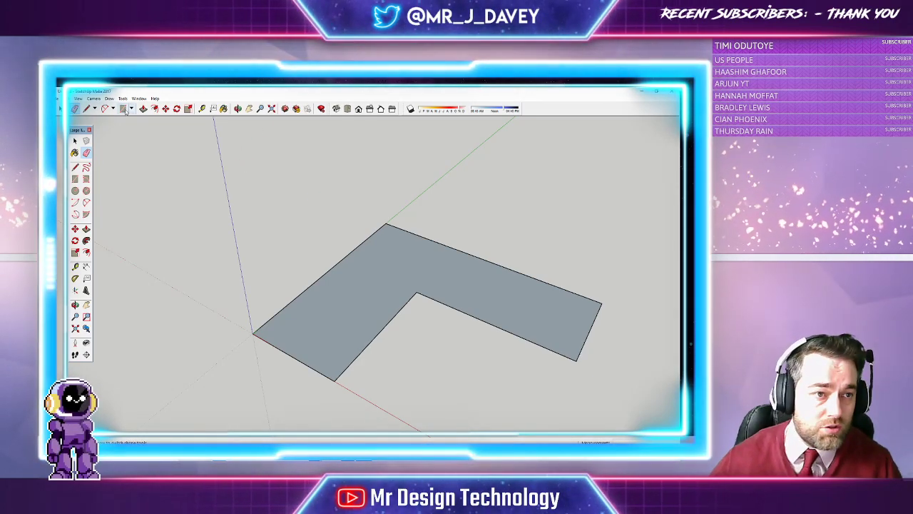
{"action": "left_click", "coordinate": [338, 376]}
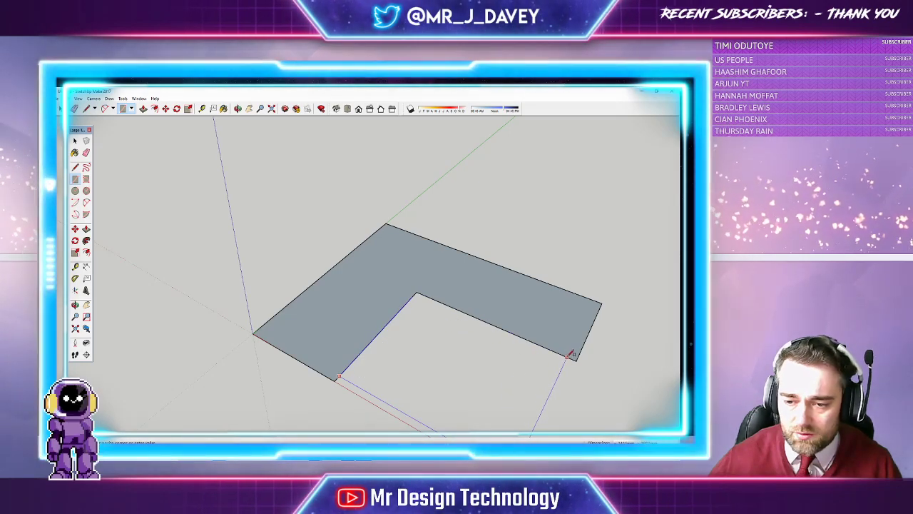
{"action": "left_click", "coordinate": [572, 354]}
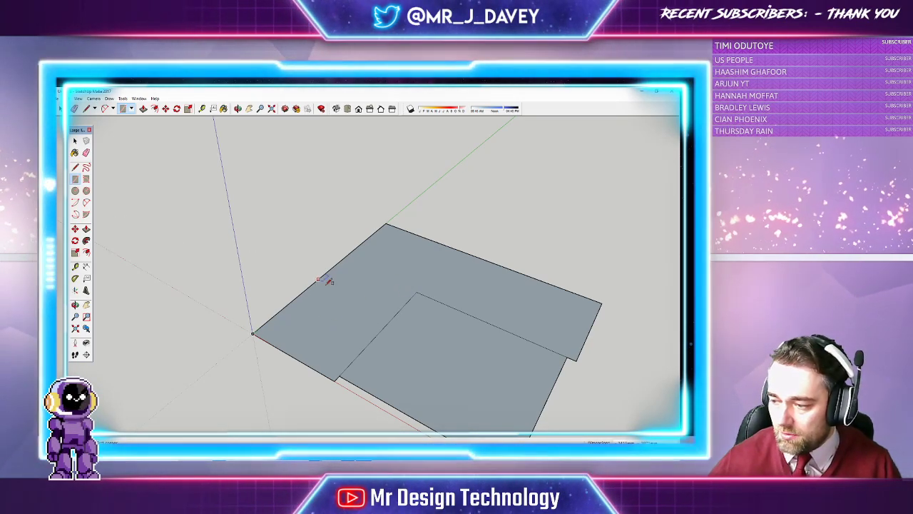
Step: Draw a line across the arm nearest the origin, separating its front part from the rest of the L-shaped face
{"action": "left_click", "coordinate": [75, 166]}
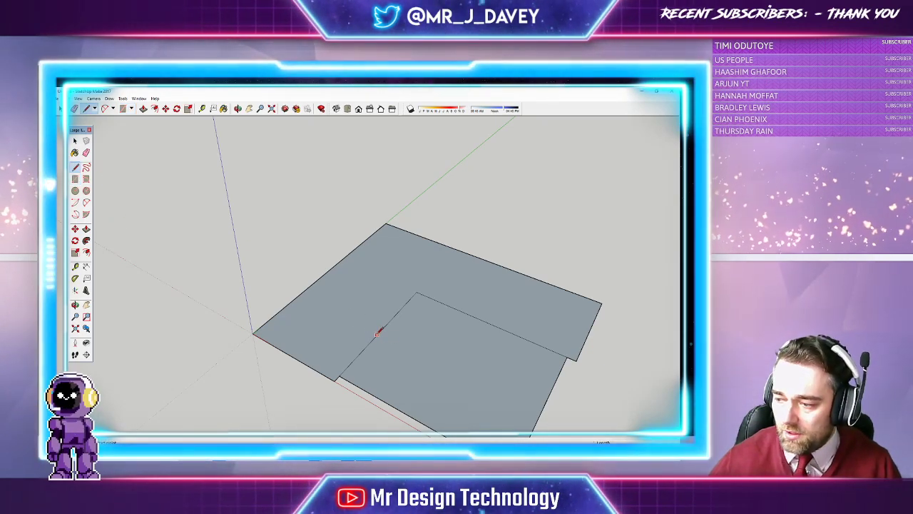
{"action": "left_click", "coordinate": [376, 333]}
{"action": "left_click", "coordinate": [301, 296]}
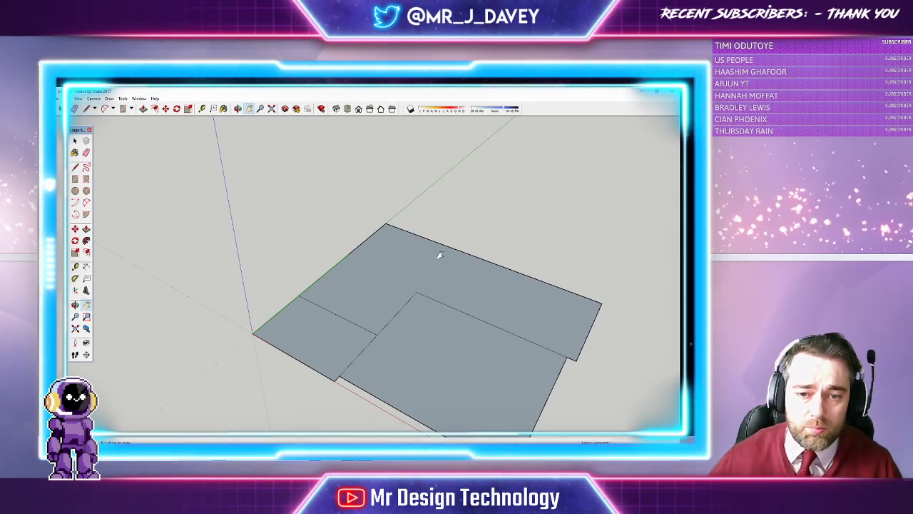
Step: Push/Pull the main L-shaped face upward into a solid block, leaving the front section and the inner rectangle flat
{"action": "middle_click_drag", "start_coordinate": [438, 253], "coordinate": [370, 218], "text": "shift"}
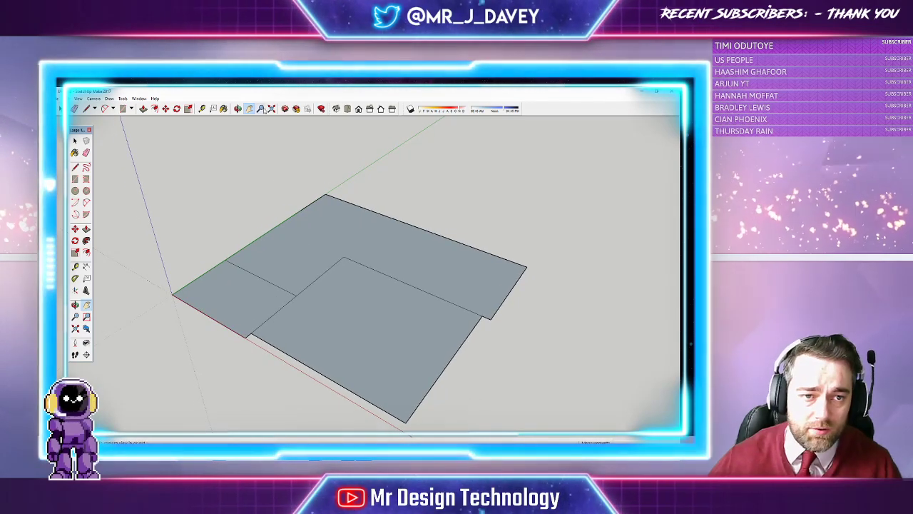
{"action": "left_click", "coordinate": [239, 111]}
{"action": "left_click_drag", "start_coordinate": [328, 226], "coordinate": [349, 259]}
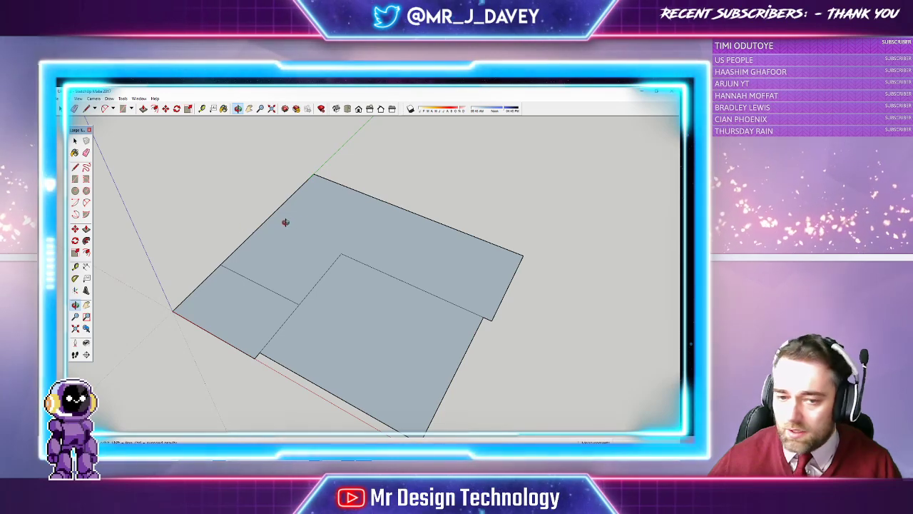
{"action": "left_click", "coordinate": [75, 180]}
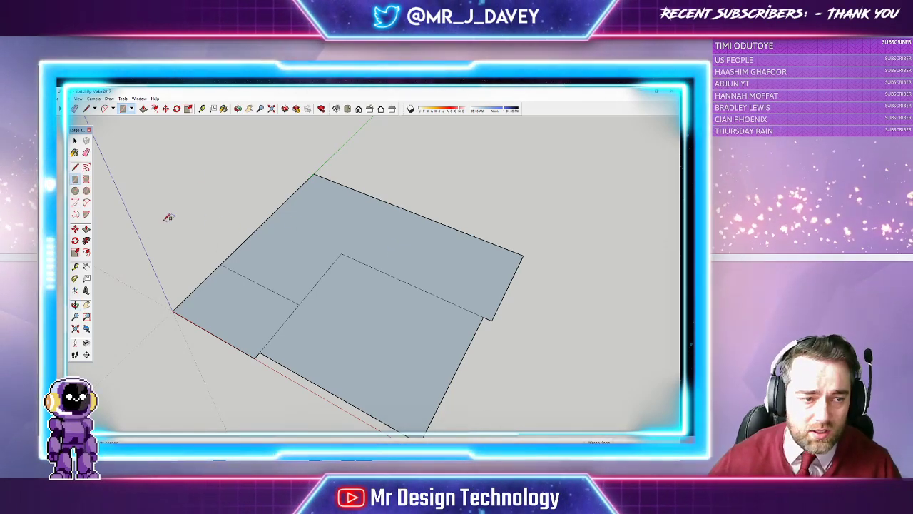
{"action": "left_click", "coordinate": [86, 229]}
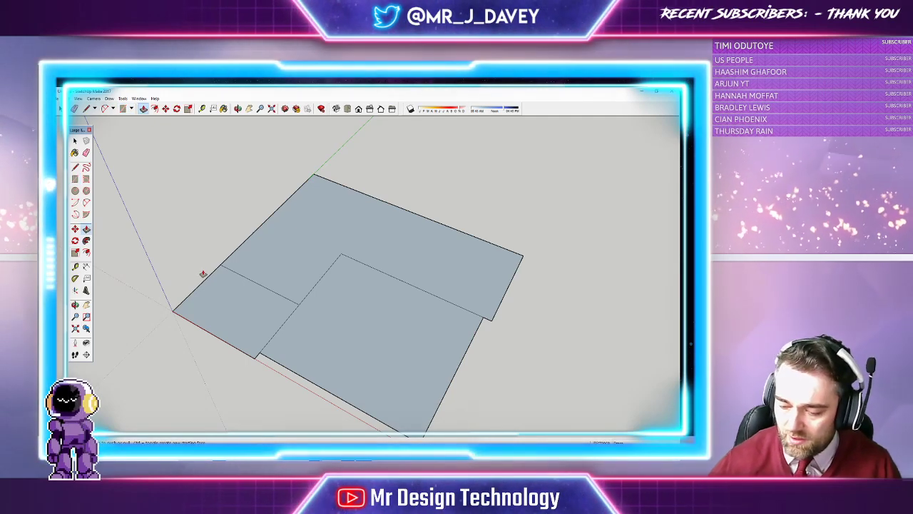
{"action": "left_click", "coordinate": [353, 246]}
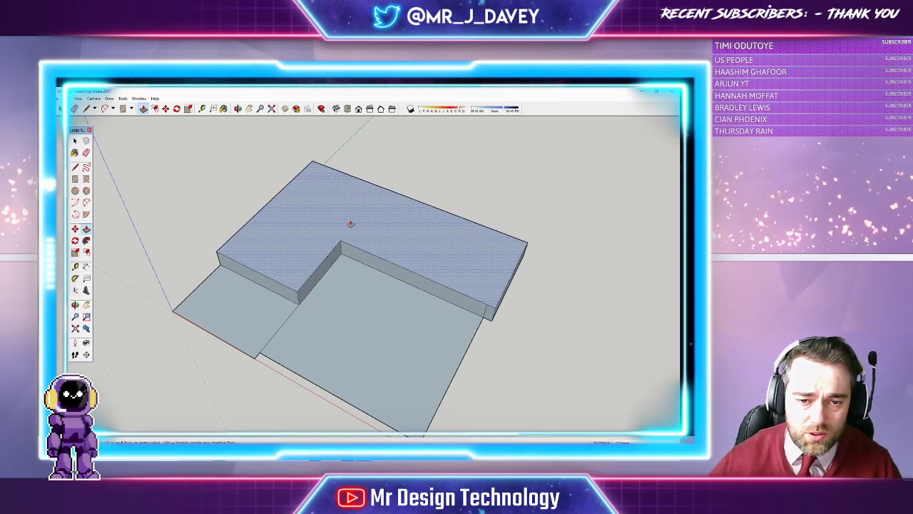
{"action": "left_click", "coordinate": [343, 185]}
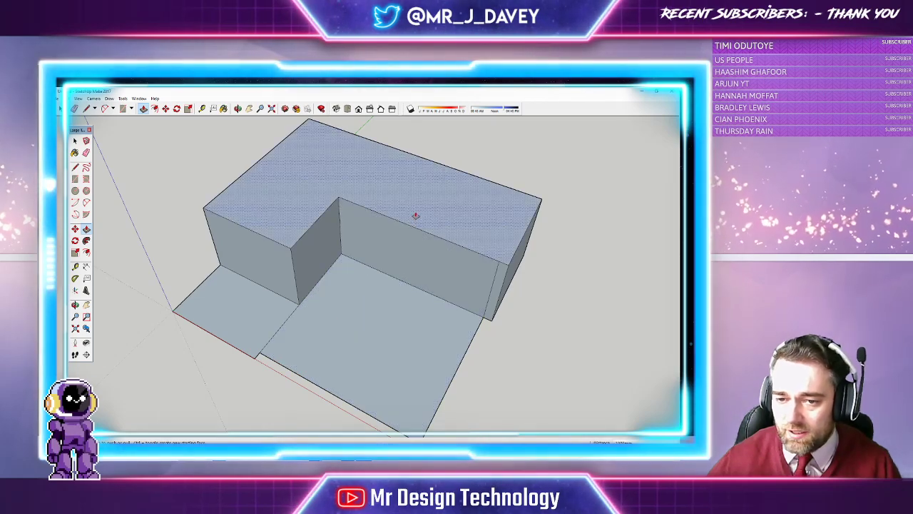
{"action": "left_click_drag", "start_coordinate": [416, 217], "coordinate": [413, 229]}
{"action": "left_click", "coordinate": [414, 229]}
Step: Erase the extra vertical edge near the outer end of the block's long inner wall
{"action": "mouse_move", "coordinate": [367, 210]}
{"action": "middle_mouse_down"}
{"action": "mouse_move", "coordinate": [358, 129]}
{"action": "mouse_move", "coordinate": [314, 218]}
{"action": "mouse_move", "coordinate": [410, 206]}
{"action": "mouse_move", "coordinate": [398, 247]}
{"action": "mouse_move", "coordinate": [398, 236]}
{"action": "mouse_move", "coordinate": [351, 226]}
{"action": "mouse_move", "coordinate": [362, 224]}
{"action": "mouse_move", "coordinate": [240, 281]}
{"action": "mouse_move", "coordinate": [300, 265]}
{"action": "mouse_move", "coordinate": [239, 293]}
{"action": "middle_mouse_up"}
{"action": "mouse_move", "coordinate": [344, 279]}
{"action": "middle_mouse_down"}
{"action": "mouse_move", "coordinate": [370, 264]}
{"action": "mouse_move", "coordinate": [322, 259]}
{"action": "mouse_move", "coordinate": [343, 275]}
{"action": "mouse_move", "coordinate": [321, 262]}
{"action": "mouse_move", "coordinate": [149, 228]}
{"action": "middle_mouse_up"}
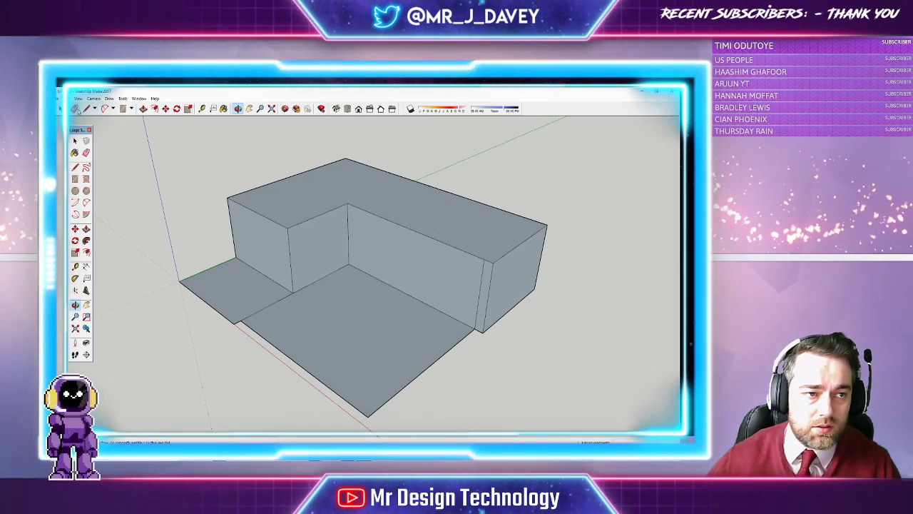
{"action": "key", "text": "e"}
{"action": "left_click", "coordinate": [486, 269]}
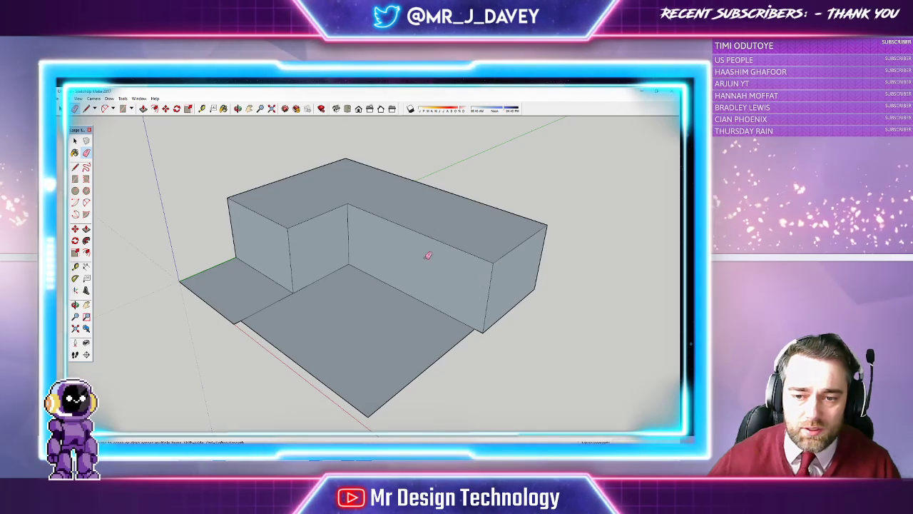
Step: Draw a vertical line from the top edge to the bottom edge of the long inner wall, near its outer end
{"action": "left_click", "coordinate": [86, 108]}
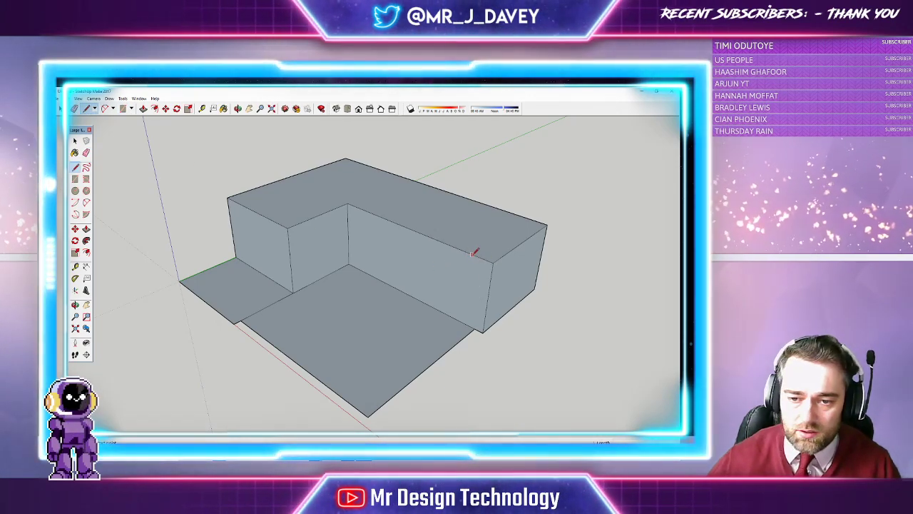
{"action": "left_click", "coordinate": [472, 252]}
{"action": "left_click", "coordinate": [464, 322]}
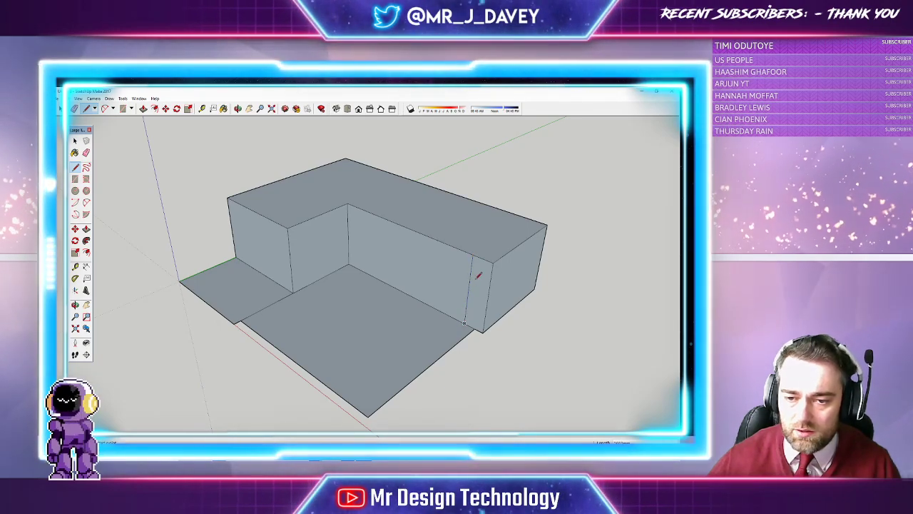
Step: Draw a horizontal line just below the top of the long inner wall and Push/Pull the large panel beneath it inward
{"action": "left_click", "coordinate": [471, 272]}
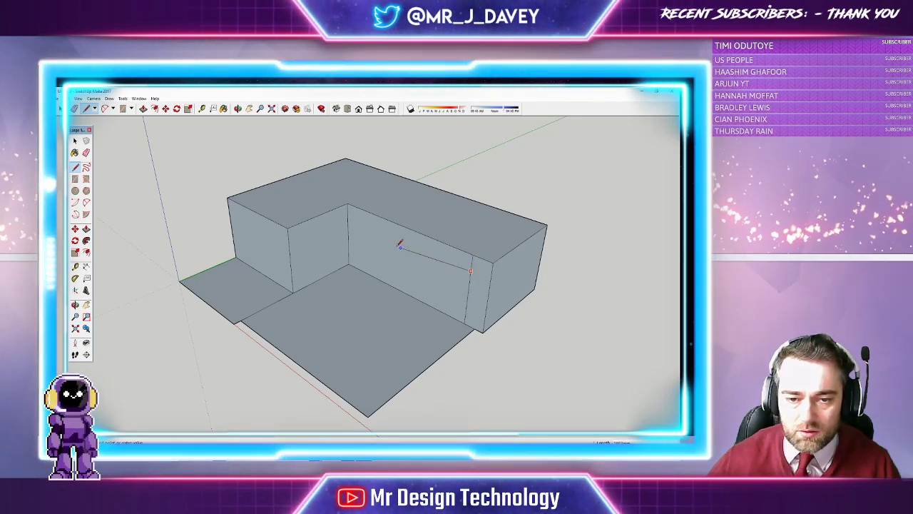
{"action": "left_click", "coordinate": [348, 218]}
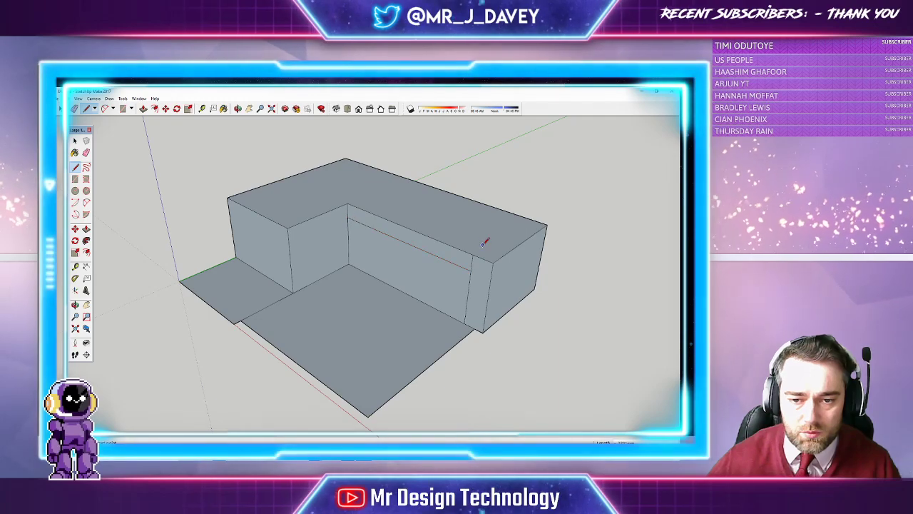
{"action": "left_click", "coordinate": [238, 108]}
{"action": "left_click_drag", "start_coordinate": [371, 192], "coordinate": [352, 185]}
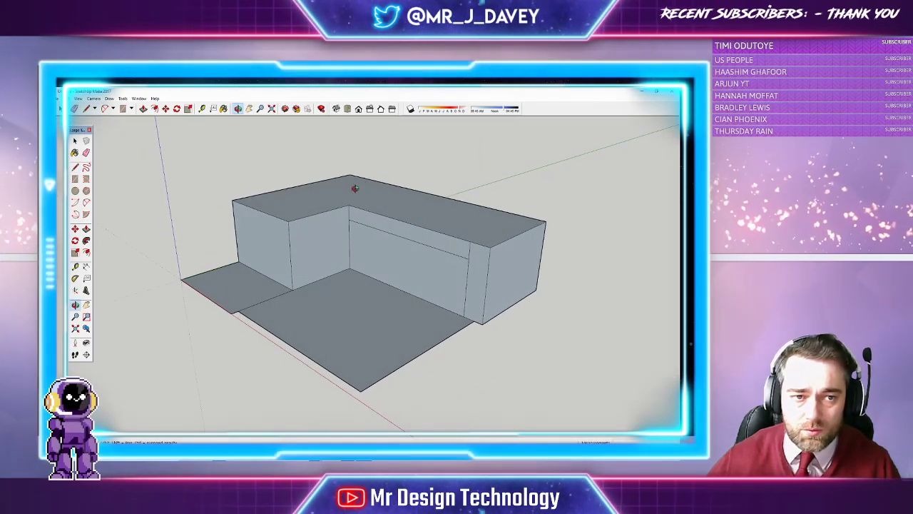
{"action": "left_click", "coordinate": [143, 109]}
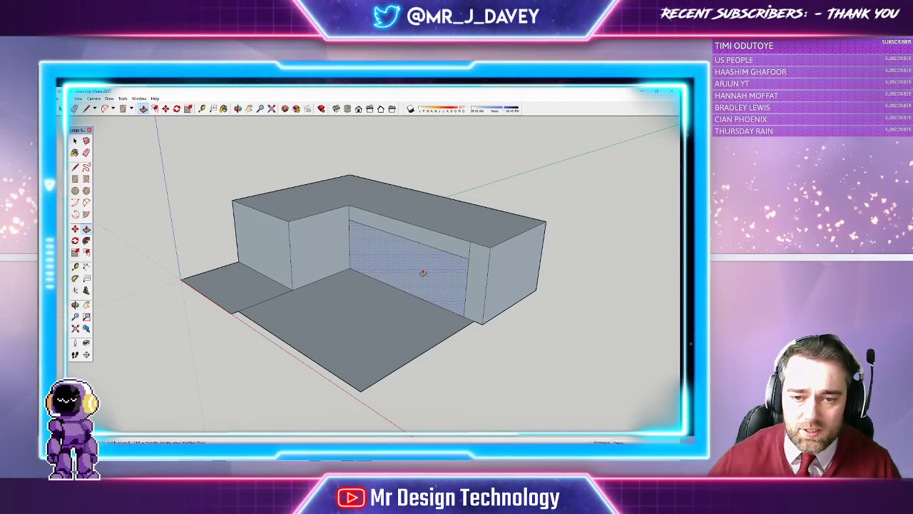
{"action": "left_click_drag", "start_coordinate": [419, 273], "coordinate": [432, 266]}
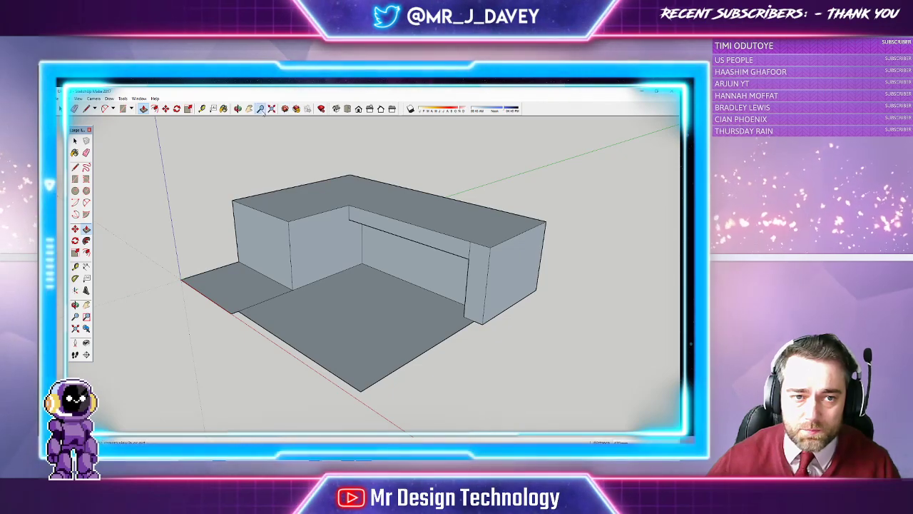
Step: Erase the short leftover vertical edge above the recess's outer corner on the long inner wall
{"action": "left_click", "coordinate": [260, 109]}
{"action": "left_click", "coordinate": [238, 110]}
{"action": "mouse_move", "coordinate": [325, 180]}
{"action": "left_mouse_down"}
{"action": "mouse_move", "coordinate": [401, 186]}
{"action": "mouse_move", "coordinate": [471, 222]}
{"action": "left_mouse_up"}
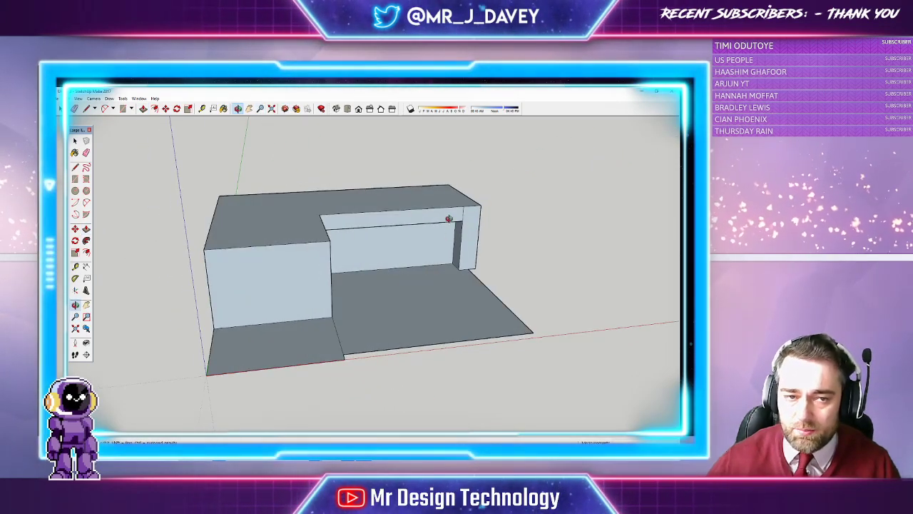
{"action": "left_click", "coordinate": [144, 108]}
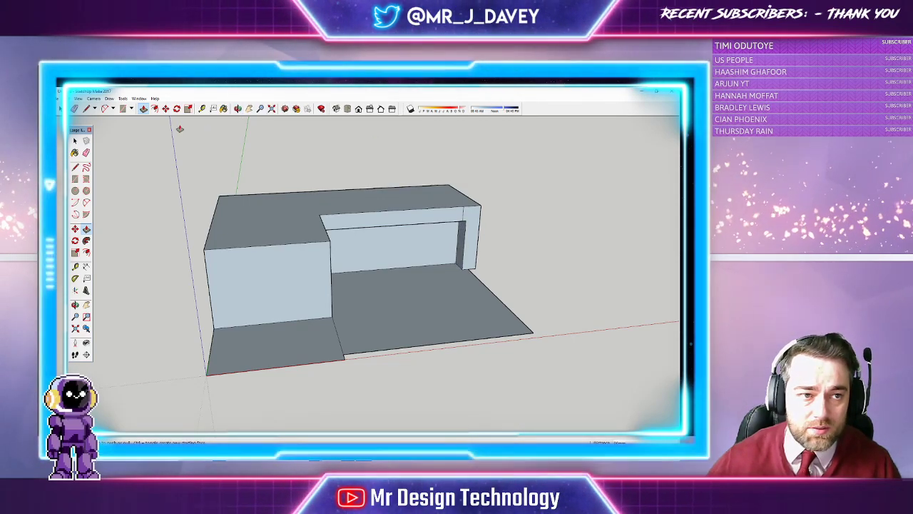
{"action": "left_click", "coordinate": [75, 110]}
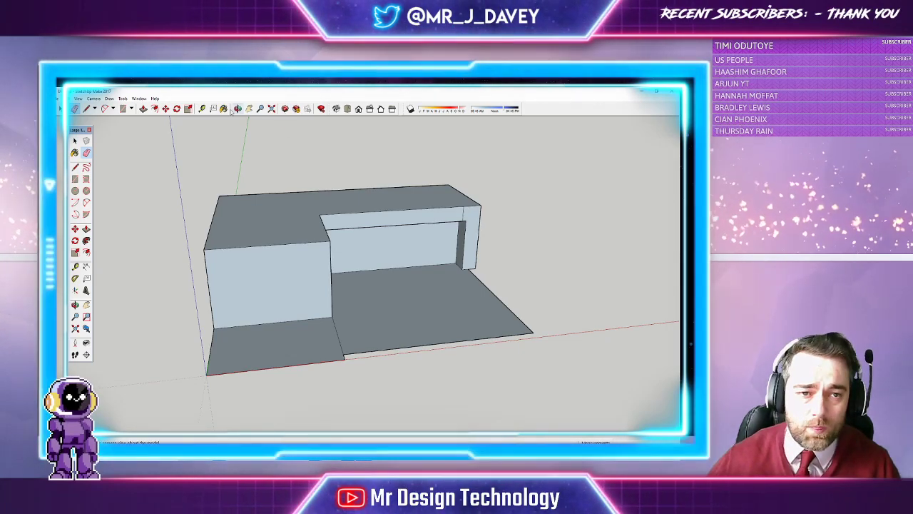
{"action": "mouse_move", "coordinate": [394, 192]}
{"action": "middle_mouse_down"}
{"action": "mouse_move", "coordinate": [299, 186]}
{"action": "mouse_move", "coordinate": [204, 164]}
{"action": "middle_mouse_up"}
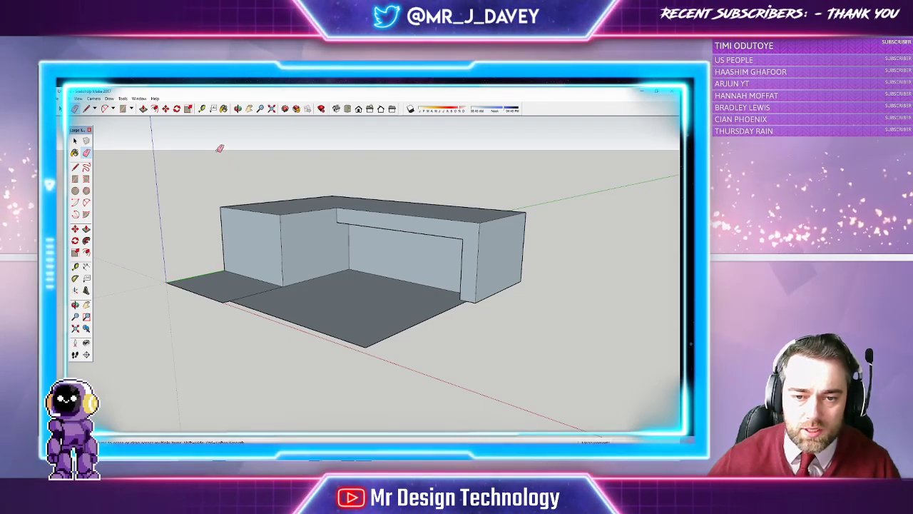
Step: Continue the recess's top line around the side and front walls of the near arm, and Push/Pull the front strip outward over the front ground area
{"action": "left_click", "coordinate": [144, 109]}
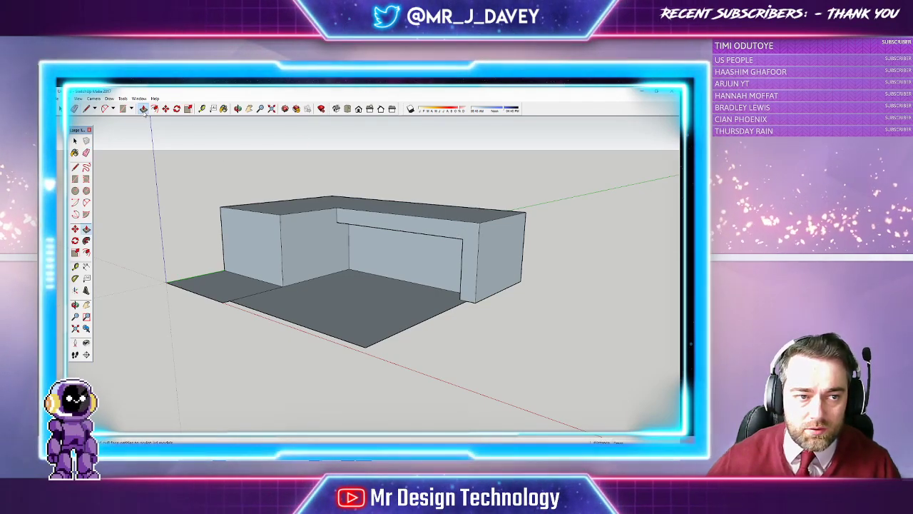
{"action": "left_click", "coordinate": [238, 109]}
{"action": "left_click_drag", "start_coordinate": [307, 149], "coordinate": [393, 197]}
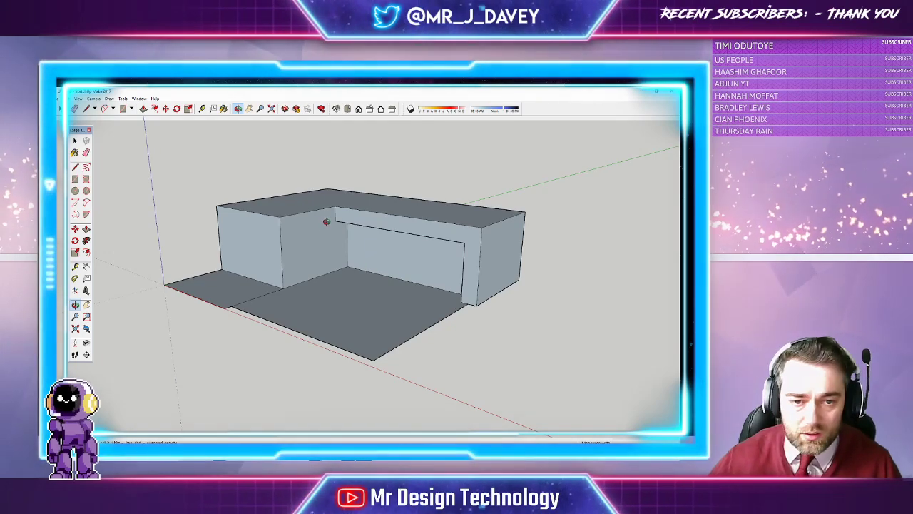
{"action": "key", "text": "l"}
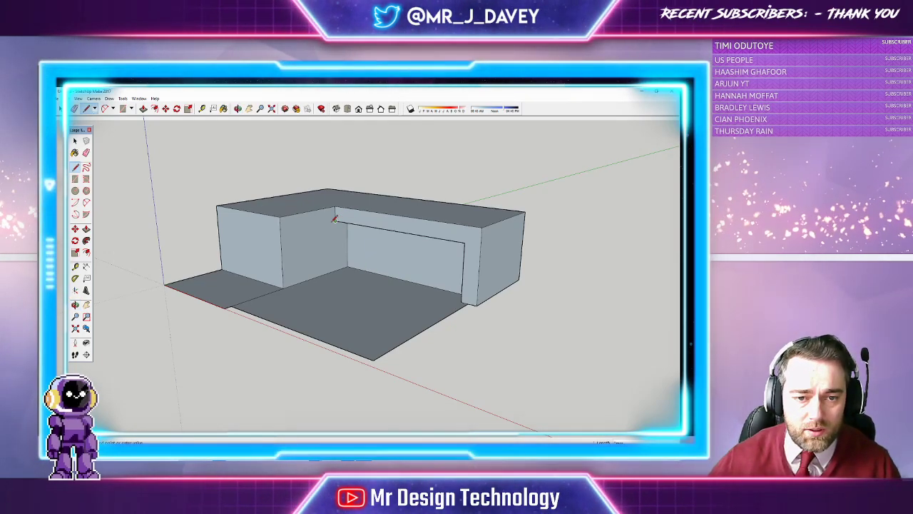
{"action": "left_click", "coordinate": [334, 220]}
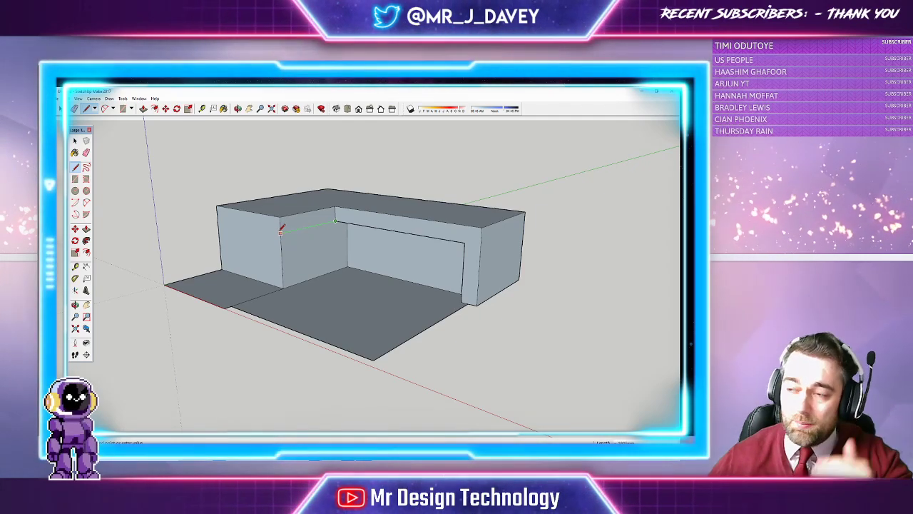
{"action": "left_click", "coordinate": [281, 233]}
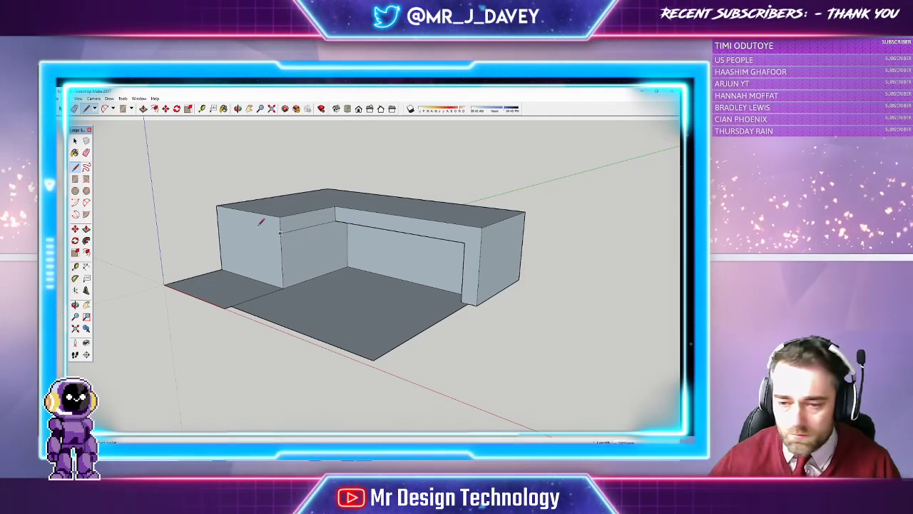
{"action": "left_click", "coordinate": [218, 218]}
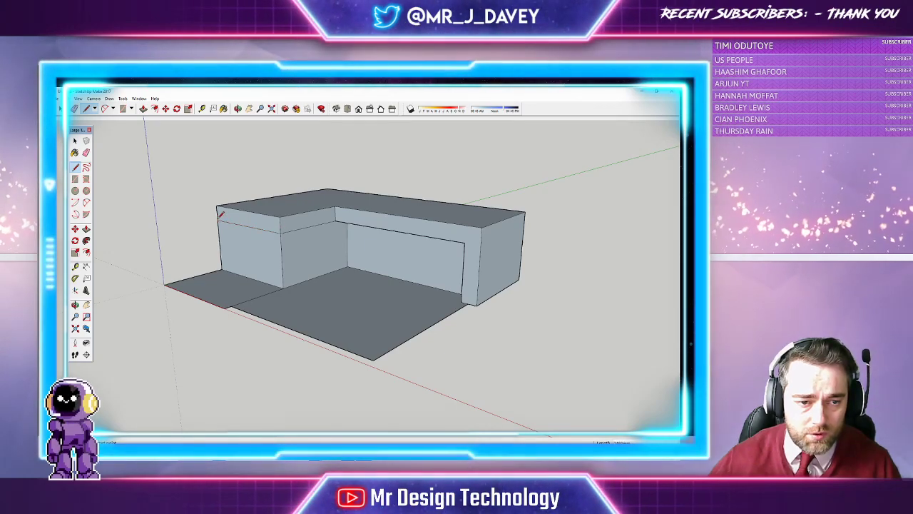
{"action": "key", "text": "p"}
{"action": "mouse_move", "coordinate": [245, 218]}
{"action": "left_mouse_down"}
{"action": "mouse_move", "coordinate": [192, 232]}
{"action": "mouse_move", "coordinate": [212, 240]}
{"action": "mouse_move", "coordinate": [229, 310]}
{"action": "mouse_move", "coordinate": [212, 255]}
{"action": "mouse_move", "coordinate": [218, 305]}
{"action": "left_mouse_up"}
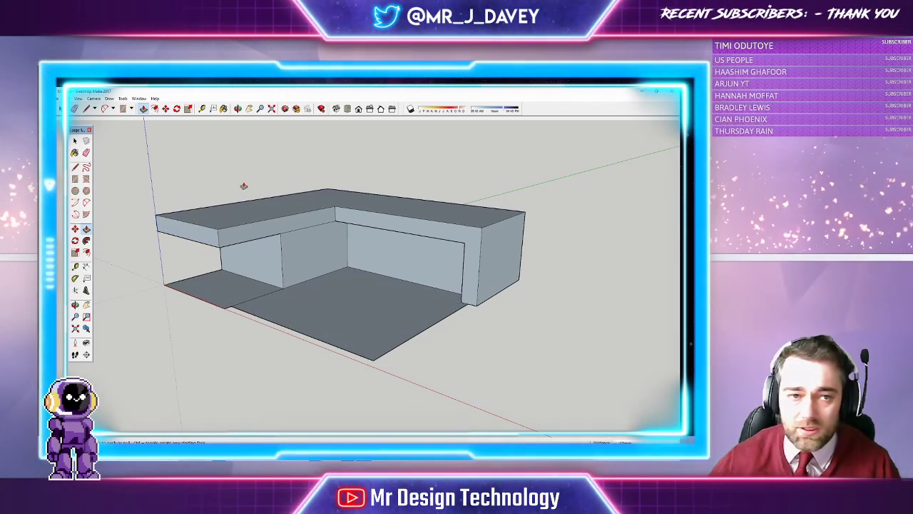
Step: Draw lines across the roof above the front wall and from the inner corner, and erase the extra short vertical edge on the overhang's side
{"action": "left_click", "coordinate": [238, 108]}
{"action": "left_click_drag", "start_coordinate": [236, 164], "coordinate": [252, 237]}
{"action": "left_click", "coordinate": [86, 108]}
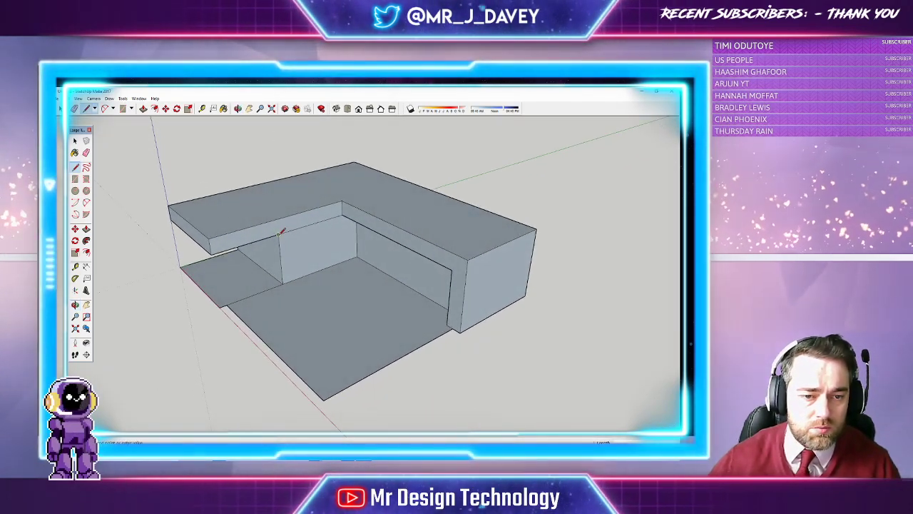
{"action": "left_click", "coordinate": [279, 233]}
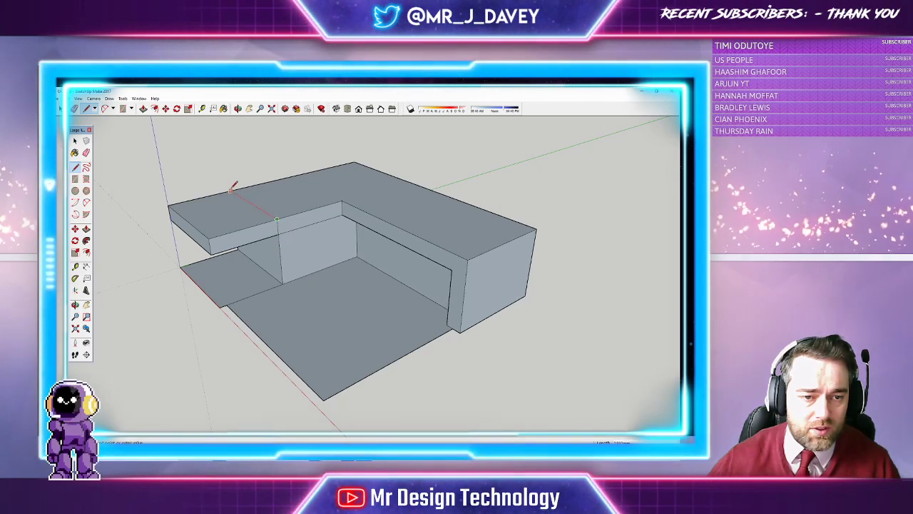
{"action": "left_click", "coordinate": [233, 189]}
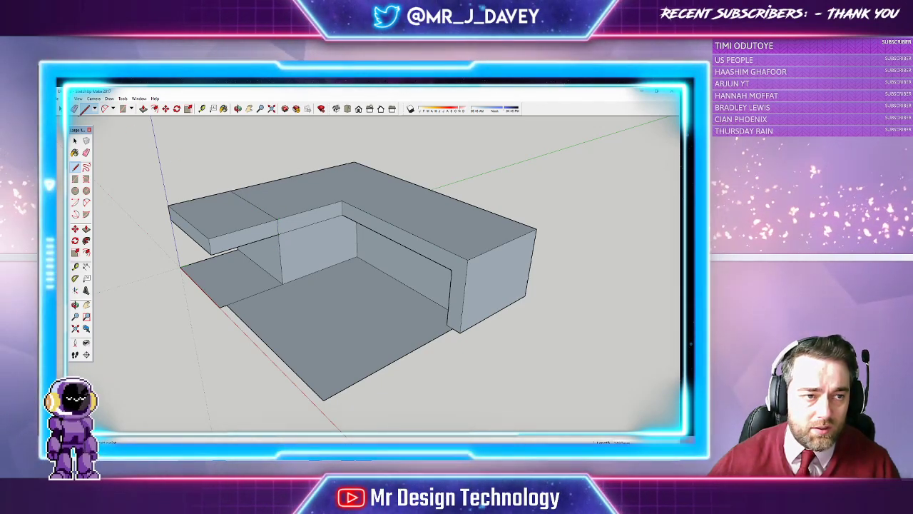
{"action": "key", "text": "e"}
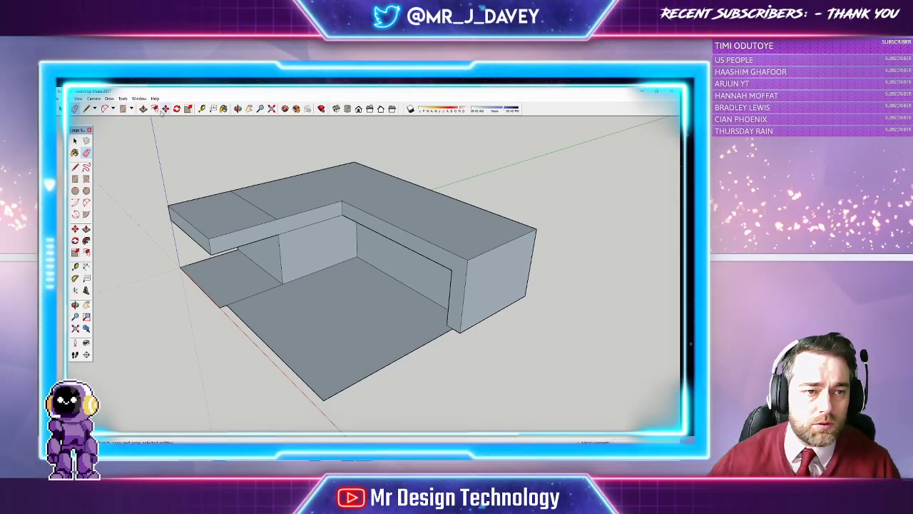
{"action": "left_click", "coordinate": [342, 202]}
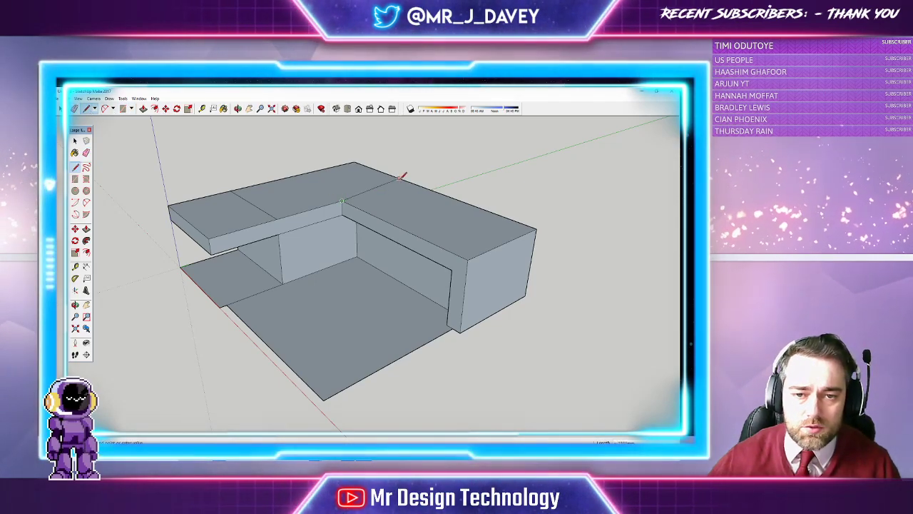
{"action": "left_click", "coordinate": [408, 182]}
Step: Offset the outline of the roof's corner section slightly inward
{"action": "left_click", "coordinate": [241, 110]}
{"action": "left_click_drag", "start_coordinate": [314, 160], "coordinate": [338, 247]}
{"action": "left_click", "coordinate": [249, 109]}
{"action": "left_click_drag", "start_coordinate": [328, 140], "coordinate": [333, 197]}
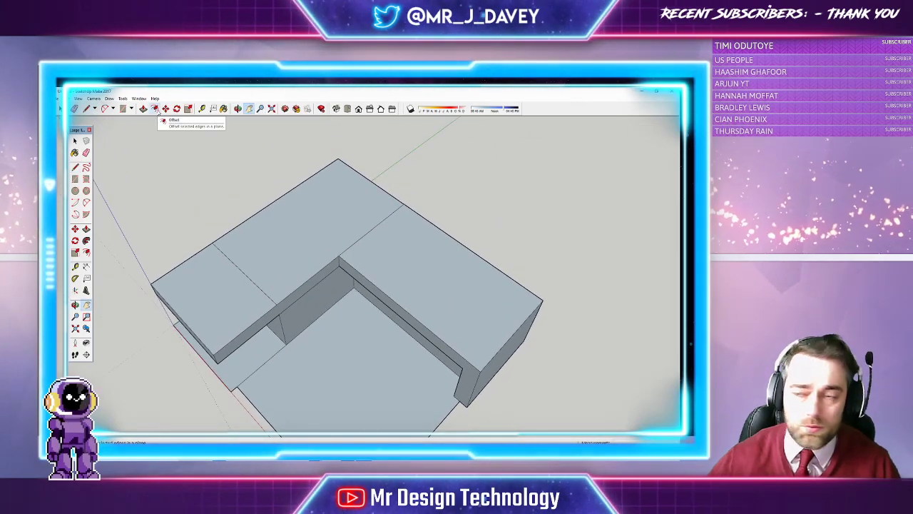
{"action": "left_click", "coordinate": [155, 109]}
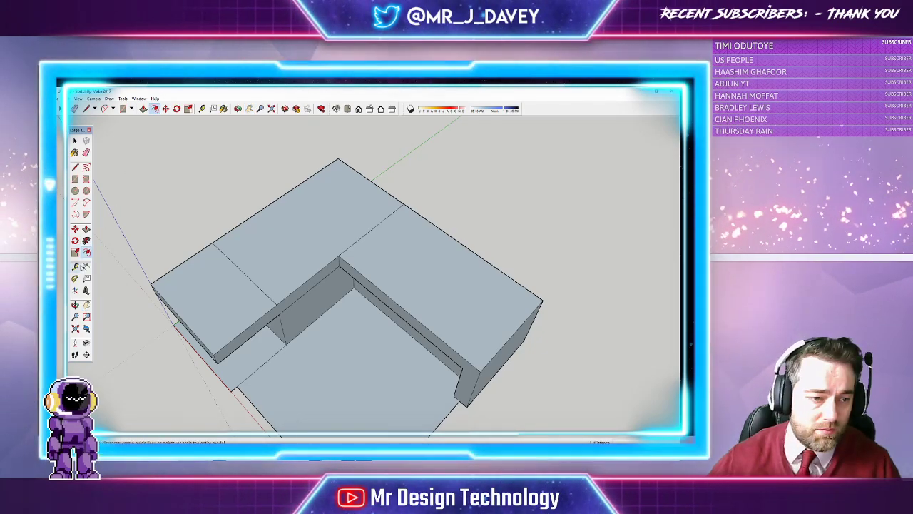
{"action": "left_click", "coordinate": [87, 253]}
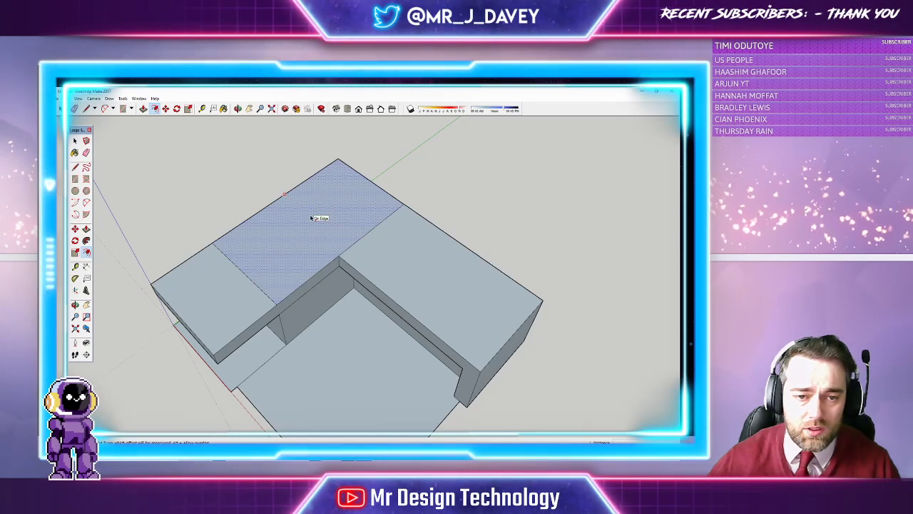
{"action": "left_click", "coordinate": [316, 214]}
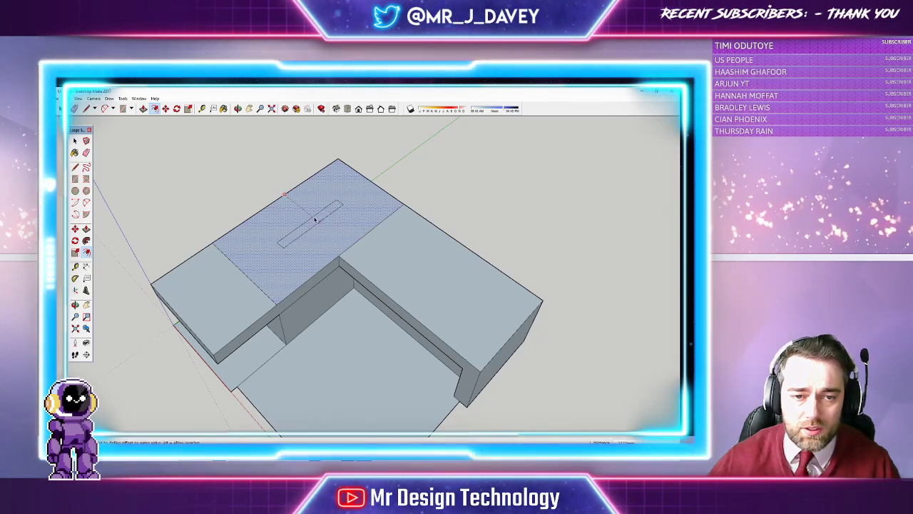
{"action": "left_click", "coordinate": [279, 204]}
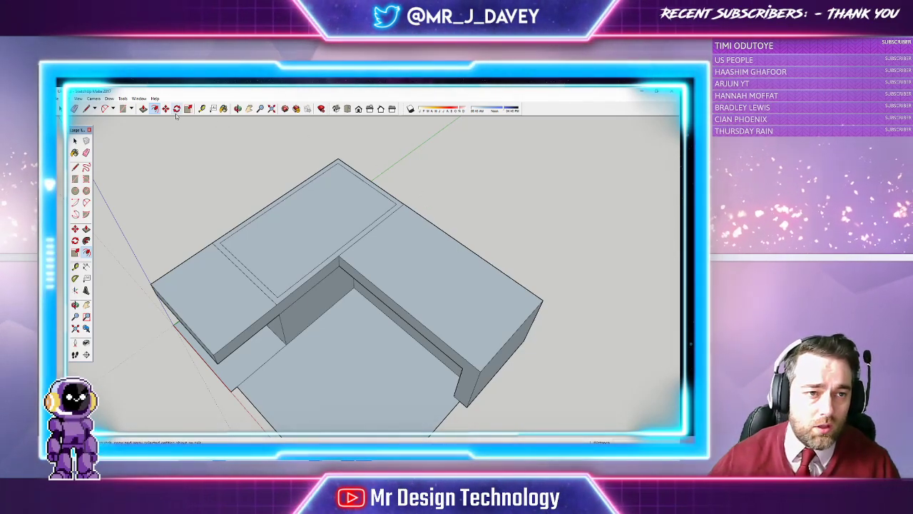
Step: Push/Pull the inset rectangle on the roof upward into an upper-storey block
{"action": "key", "text": "p"}
{"action": "left_click", "coordinate": [318, 227]}
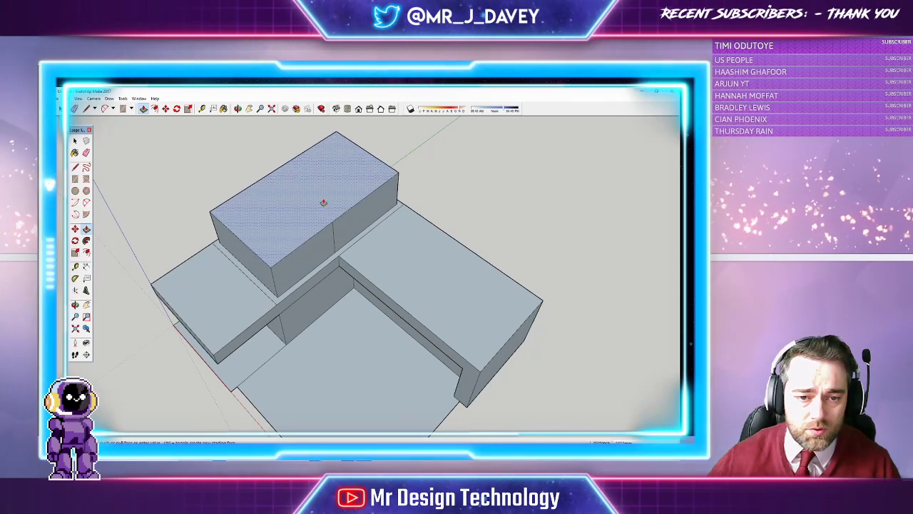
{"action": "left_click", "coordinate": [322, 202]}
Step: Raise the upper block slightly with Push/Pull and erase the extra vertical edge on its long side wall
{"action": "left_click", "coordinate": [239, 110]}
{"action": "left_click_drag", "start_coordinate": [349, 301], "coordinate": [296, 216]}
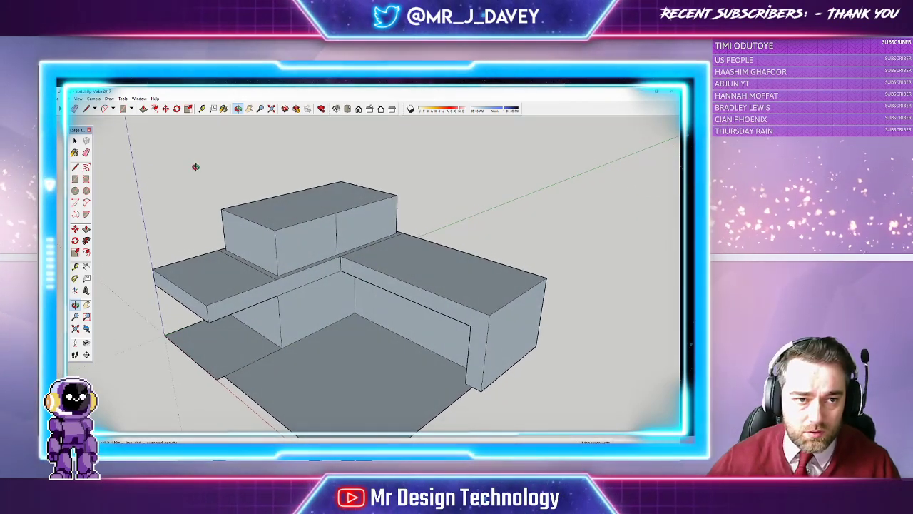
{"action": "key", "text": "p"}
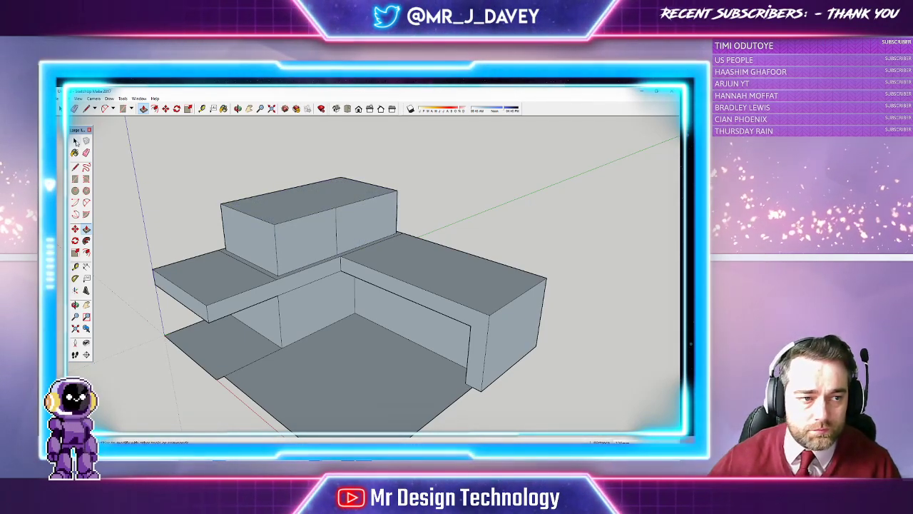
{"action": "key", "text": "space"}
{"action": "key", "text": "e"}
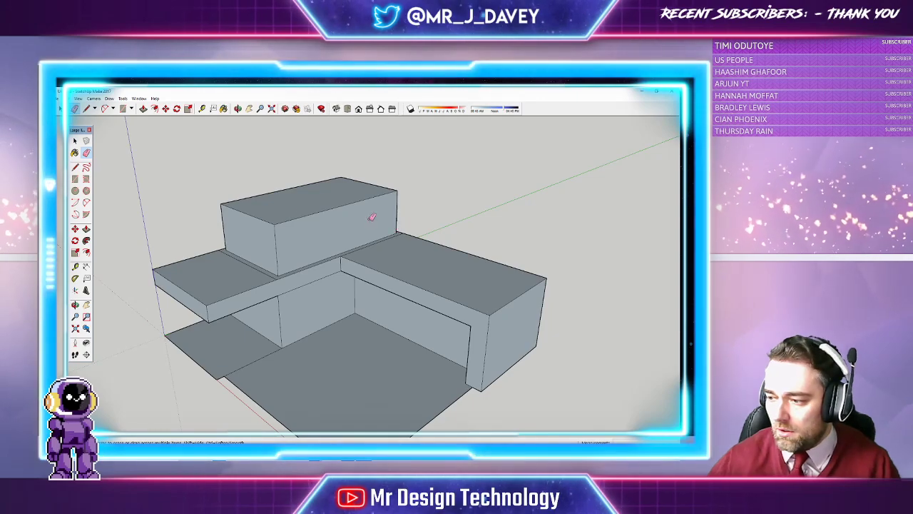
Step: Offset the outline of the upper block's top face slightly outward to form a projecting roof edge
{"action": "left_click", "coordinate": [238, 110]}
{"action": "left_click_drag", "start_coordinate": [215, 163], "coordinate": [249, 216]}
{"action": "left_click", "coordinate": [154, 109]}
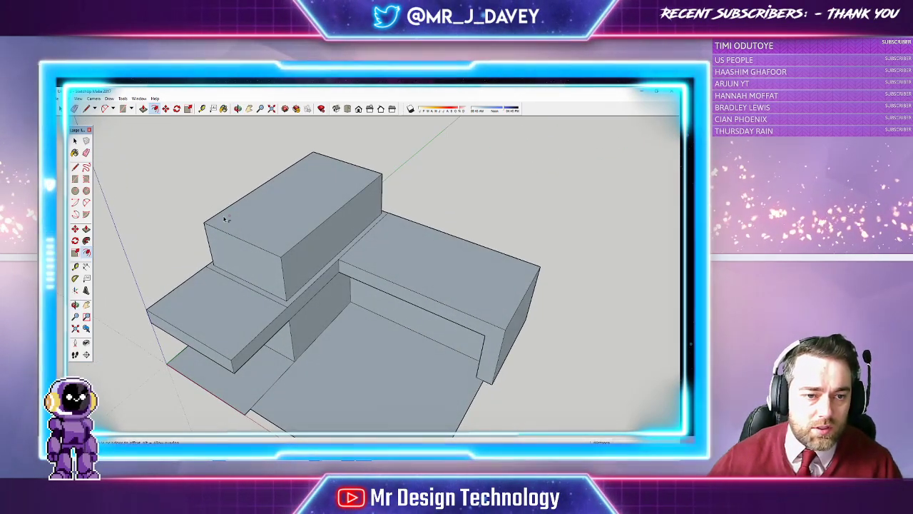
{"action": "left_click", "coordinate": [221, 232]}
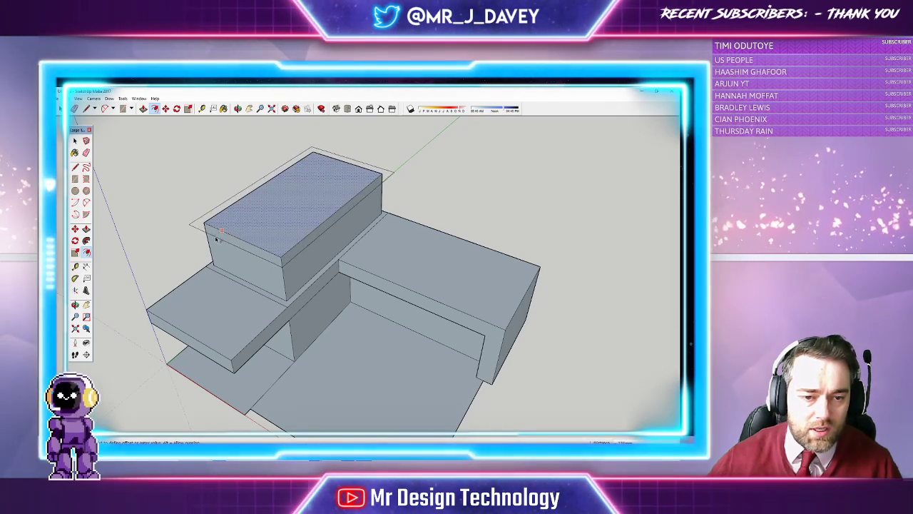
{"action": "key", "text": "Escape"}
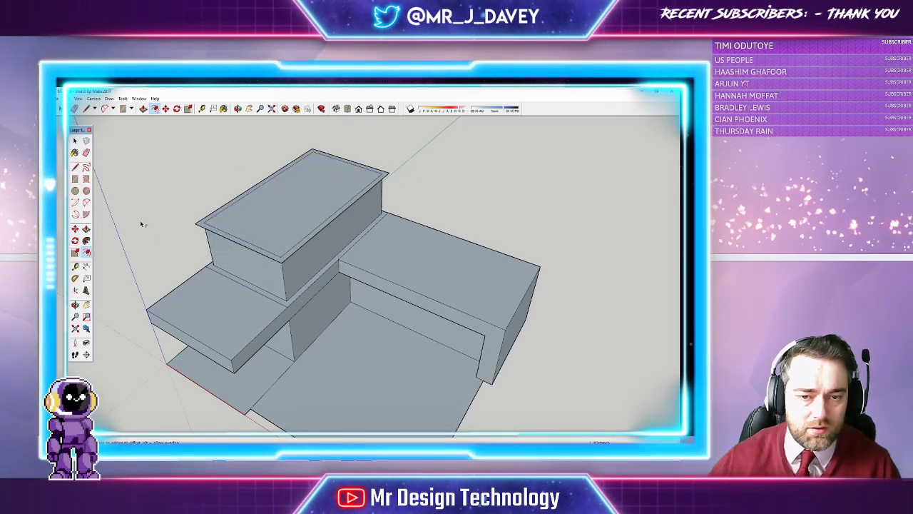
{"action": "left_click", "coordinate": [231, 237]}
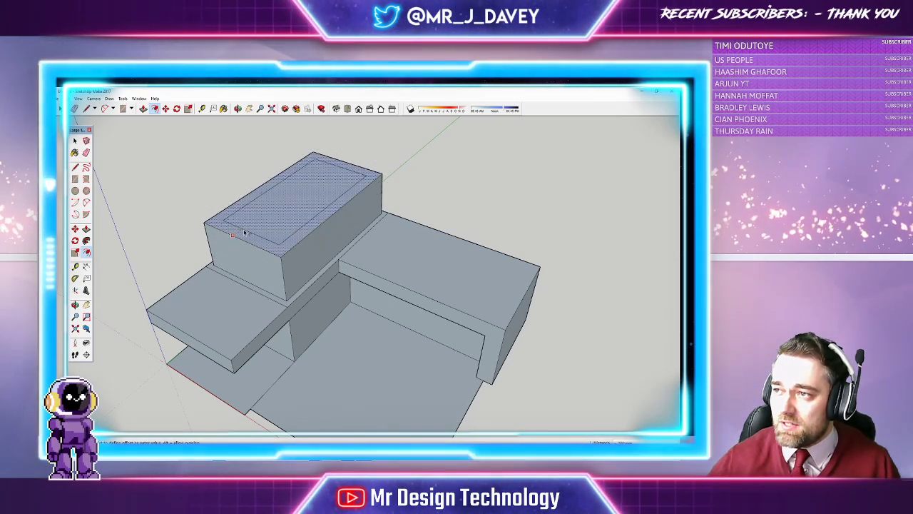
{"action": "left_click", "coordinate": [234, 281]}
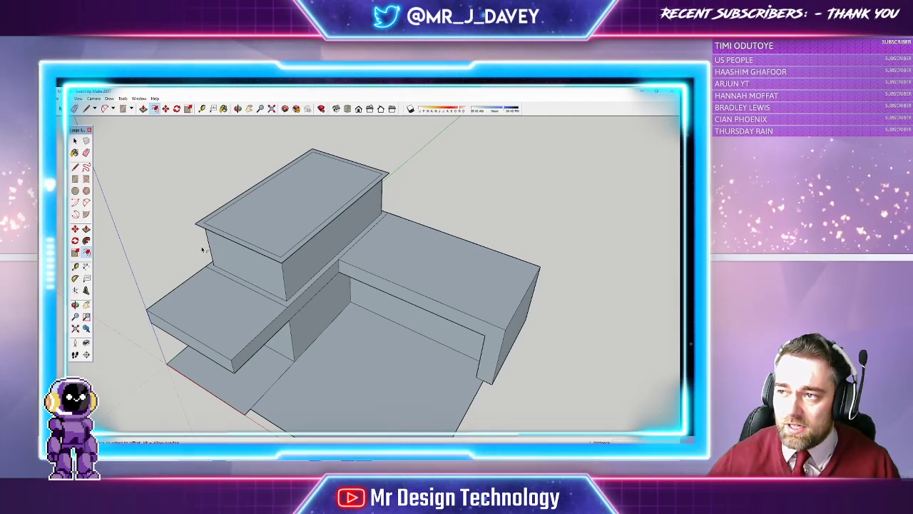
Step: Push/Pull the offset border of the upper block's top face upward into a raised roof rim
{"action": "left_click", "coordinate": [144, 109]}
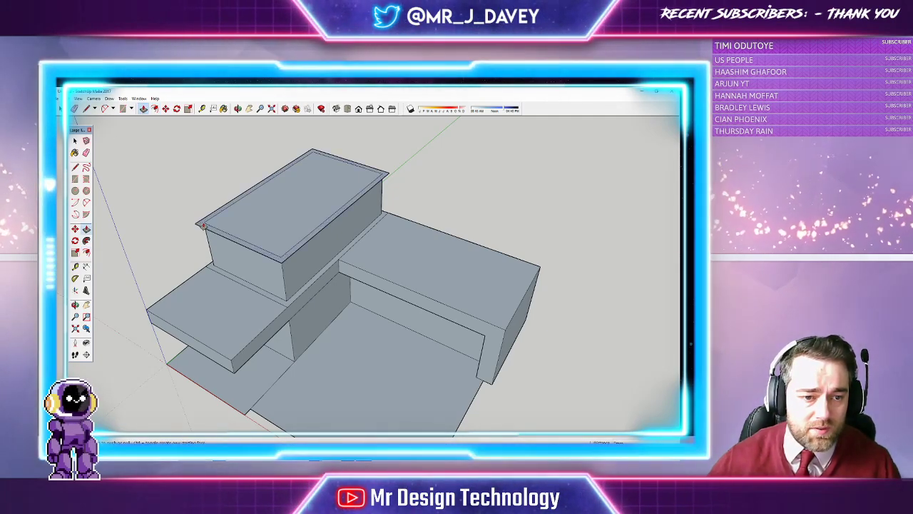
{"action": "left_click", "coordinate": [204, 227]}
{"action": "left_click", "coordinate": [201, 212]}
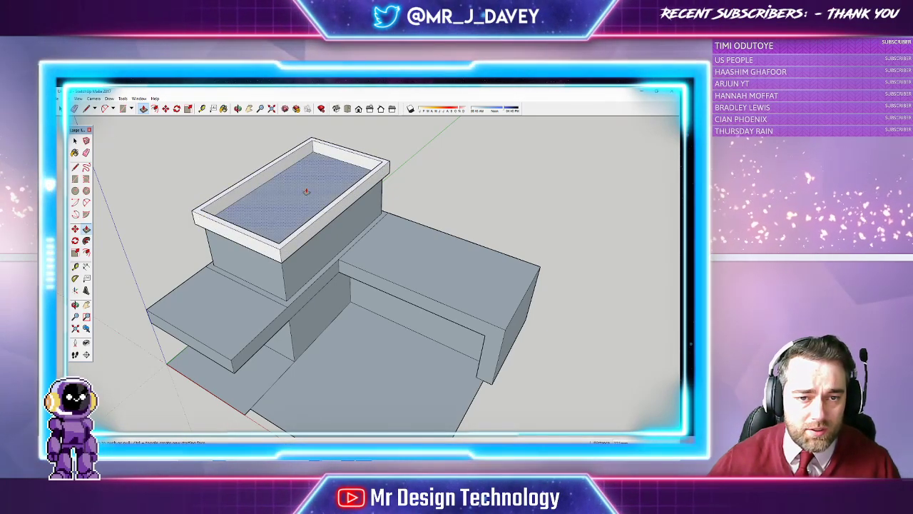
Step: Push/Pull the short front face of the roof rim outward until it lines up with the front of the lower overhang
{"action": "left_click", "coordinate": [238, 109]}
{"action": "left_click_drag", "start_coordinate": [255, 184], "coordinate": [269, 128]}
{"action": "left_click", "coordinate": [243, 214]}
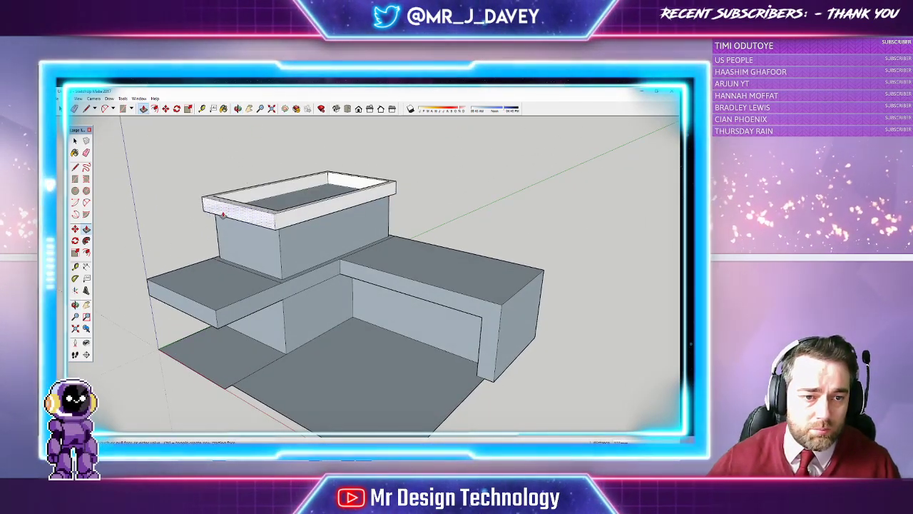
{"action": "left_click", "coordinate": [182, 296]}
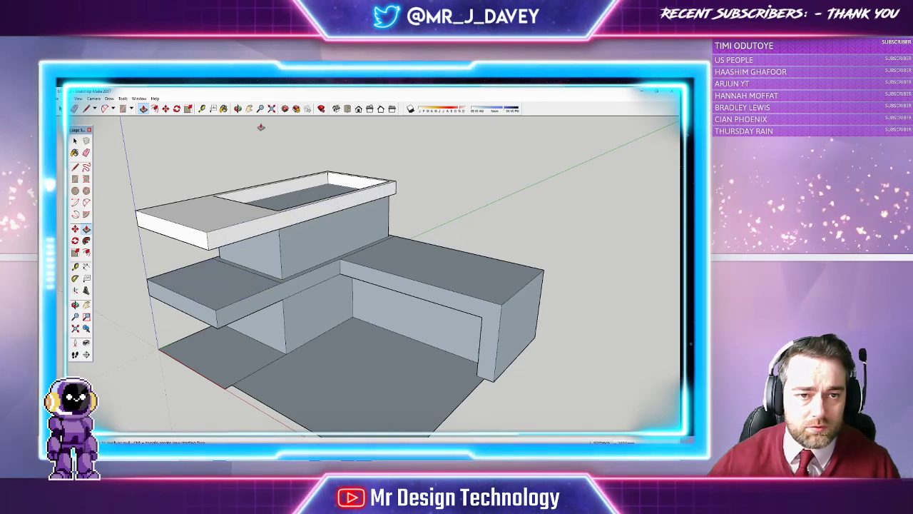
Step: Push/Pull the long side wall of the upper block slightly inward beneath the roof rim
{"action": "left_click", "coordinate": [237, 108]}
{"action": "left_click_drag", "start_coordinate": [367, 198], "coordinate": [304, 227]}
{"action": "left_click", "coordinate": [146, 110]}
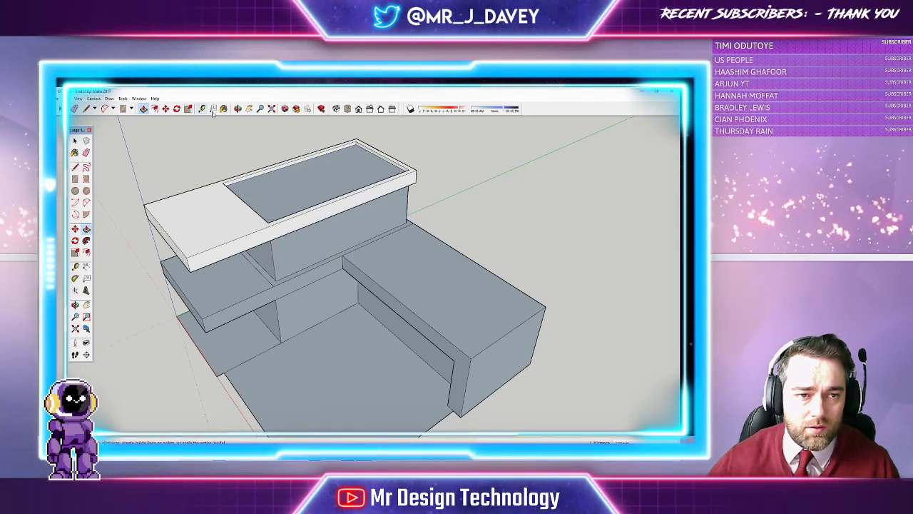
{"action": "left_click", "coordinate": [238, 108]}
{"action": "mouse_move", "coordinate": [238, 129]}
{"action": "left_mouse_down"}
{"action": "mouse_move", "coordinate": [268, 225]}
{"action": "mouse_move", "coordinate": [306, 194]}
{"action": "mouse_move", "coordinate": [387, 195]}
{"action": "mouse_move", "coordinate": [302, 206]}
{"action": "mouse_move", "coordinate": [302, 230]}
{"action": "mouse_move", "coordinate": [320, 240]}
{"action": "mouse_move", "coordinate": [361, 147]}
{"action": "mouse_move", "coordinate": [418, 133]}
{"action": "mouse_move", "coordinate": [291, 216]}
{"action": "mouse_move", "coordinate": [316, 234]}
{"action": "mouse_move", "coordinate": [317, 249]}
{"action": "left_mouse_up"}
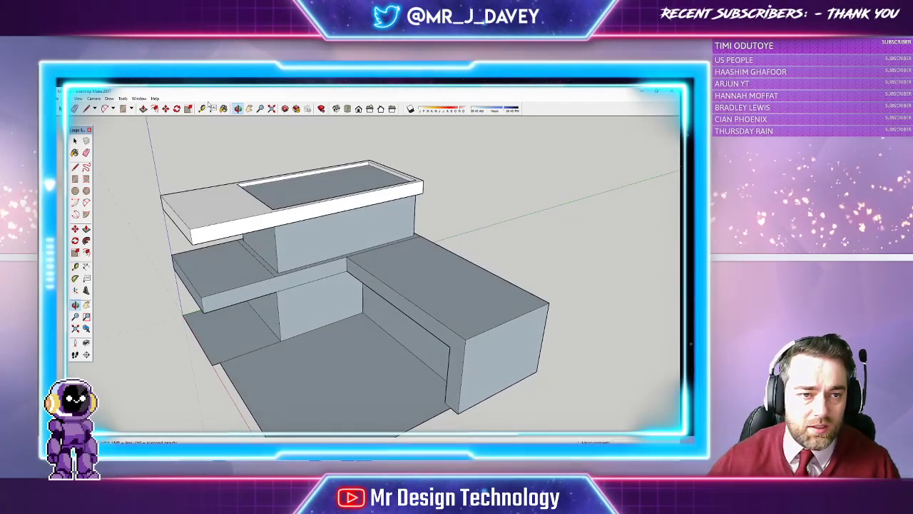
{"action": "left_click", "coordinate": [143, 108]}
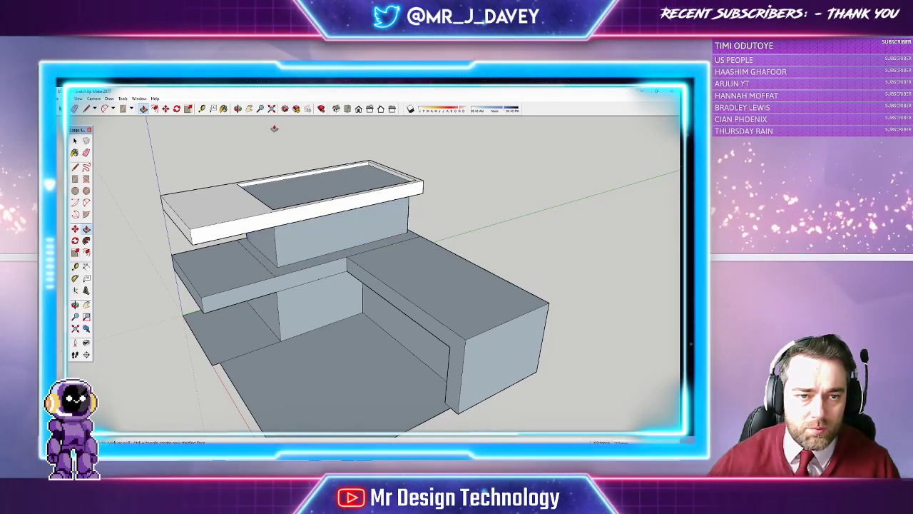
Step: Erase the leftover offset edges on the lower flat roof around the base of the upper block
{"action": "left_click", "coordinate": [238, 109]}
{"action": "mouse_move", "coordinate": [307, 164]}
{"action": "left_mouse_down"}
{"action": "mouse_move", "coordinate": [415, 164]}
{"action": "mouse_move", "coordinate": [469, 199]}
{"action": "mouse_move", "coordinate": [244, 226]}
{"action": "mouse_move", "coordinate": [250, 233]}
{"action": "left_mouse_up"}
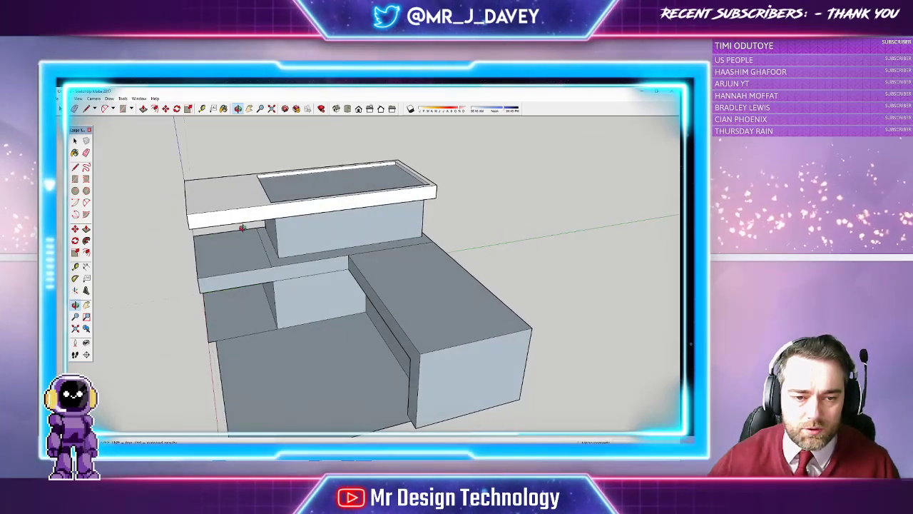
{"action": "key", "text": "e"}
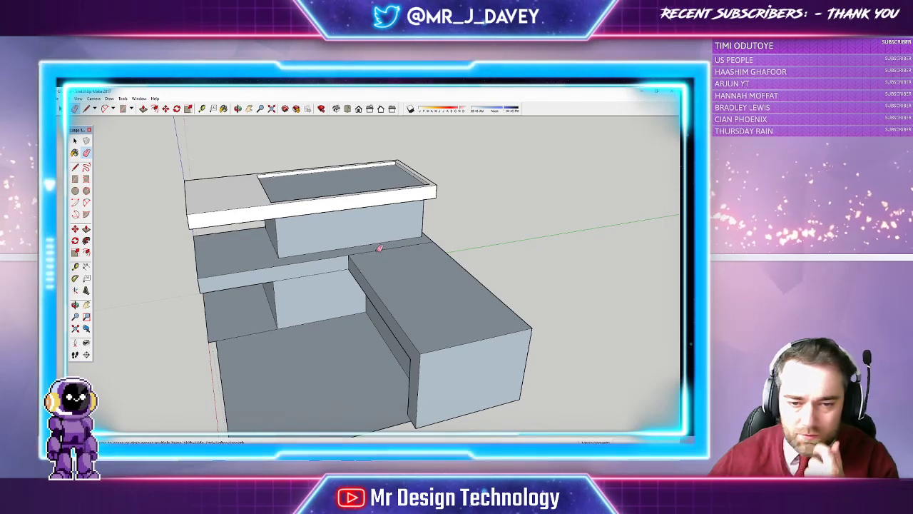
{"action": "left_click_drag", "start_coordinate": [380, 248], "coordinate": [379, 248]}
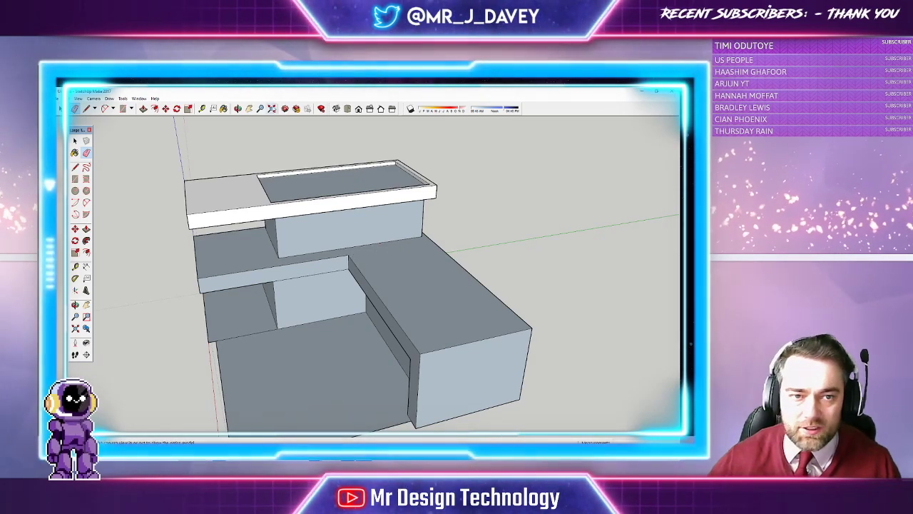
Step: Divide the recessed ground-floor wall into four equal panels with vertical lines, starting from the midpoint of its upper edge
{"action": "mouse_move", "coordinate": [343, 172]}
{"action": "middle_mouse_down"}
{"action": "mouse_move", "coordinate": [336, 164]}
{"action": "mouse_move", "coordinate": [336, 192]}
{"action": "mouse_move", "coordinate": [286, 177]}
{"action": "mouse_move", "coordinate": [267, 198]}
{"action": "mouse_move", "coordinate": [295, 226]}
{"action": "mouse_move", "coordinate": [447, 193]}
{"action": "mouse_move", "coordinate": [447, 232]}
{"action": "mouse_move", "coordinate": [421, 296]}
{"action": "middle_mouse_up"}
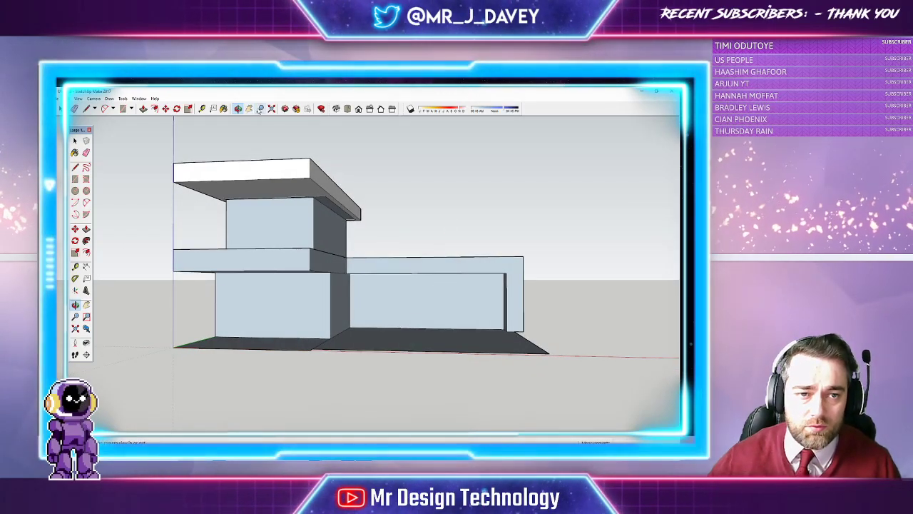
{"action": "left_click", "coordinate": [261, 109]}
{"action": "left_click_drag", "start_coordinate": [407, 274], "coordinate": [431, 187]}
{"action": "left_click_drag", "start_coordinate": [431, 293], "coordinate": [427, 239]}
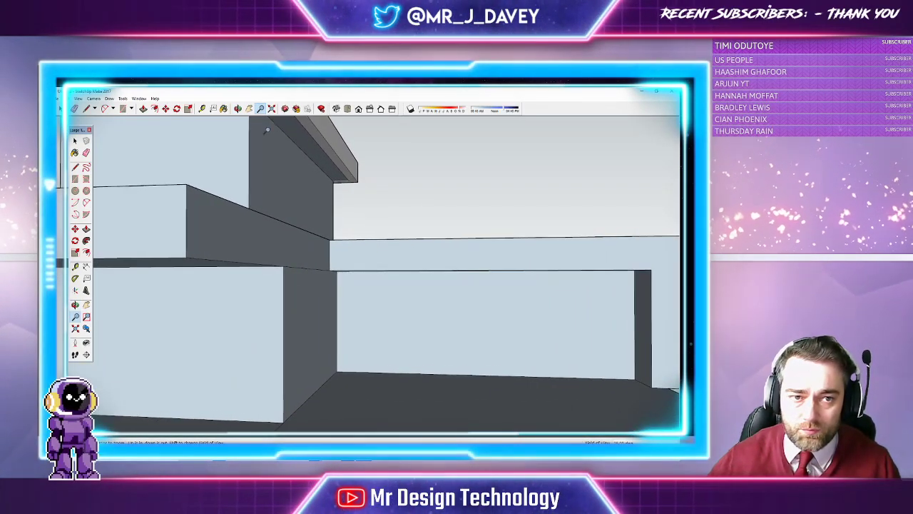
{"action": "left_click", "coordinate": [249, 110]}
{"action": "left_click_drag", "start_coordinate": [477, 279], "coordinate": [404, 253]}
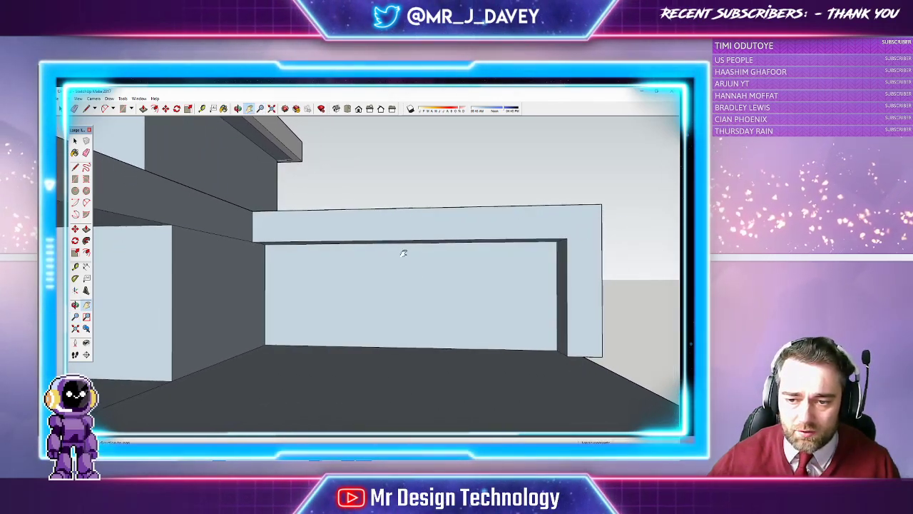
{"action": "scroll", "coordinate": [426, 271], "scroll_direction": "up", "scroll_amount": 1}
{"action": "scroll", "coordinate": [400, 254], "scroll_direction": "up", "scroll_amount": 3}
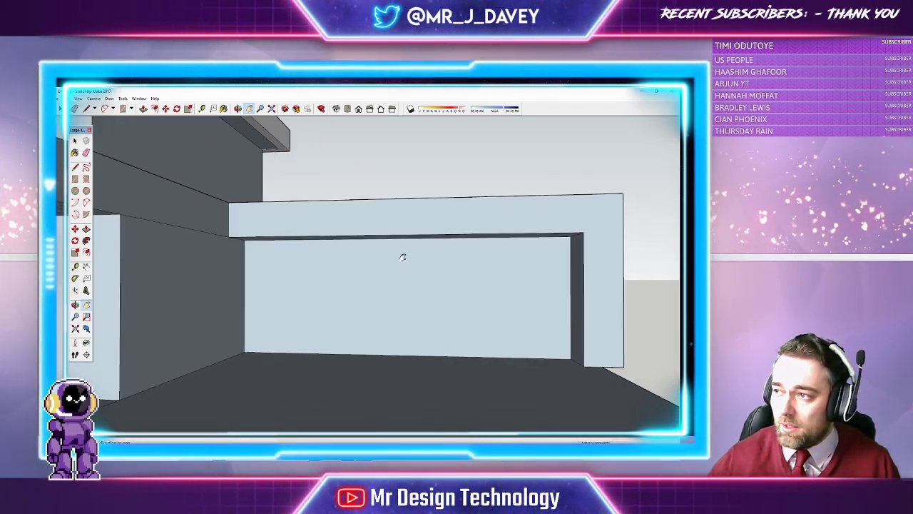
{"action": "scroll", "coordinate": [389, 260], "scroll_direction": "down", "scroll_amount": 1}
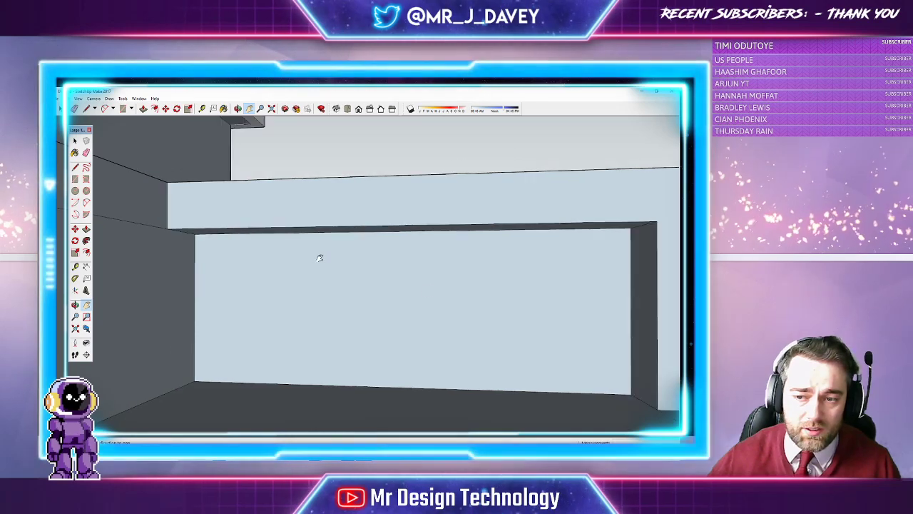
{"action": "left_click", "coordinate": [260, 109]}
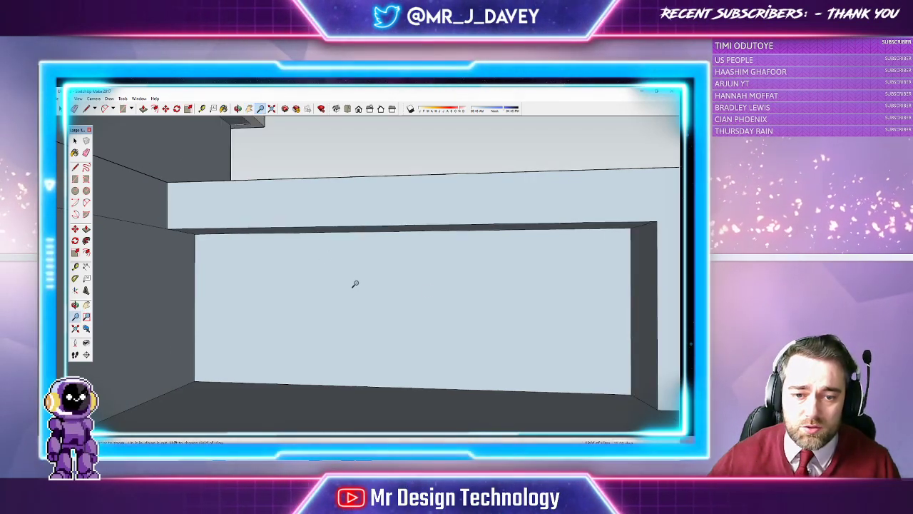
{"action": "mouse_move", "coordinate": [355, 284]}
{"action": "left_mouse_down"}
{"action": "mouse_move", "coordinate": [359, 267]}
{"action": "mouse_move", "coordinate": [361, 276]}
{"action": "left_mouse_up"}
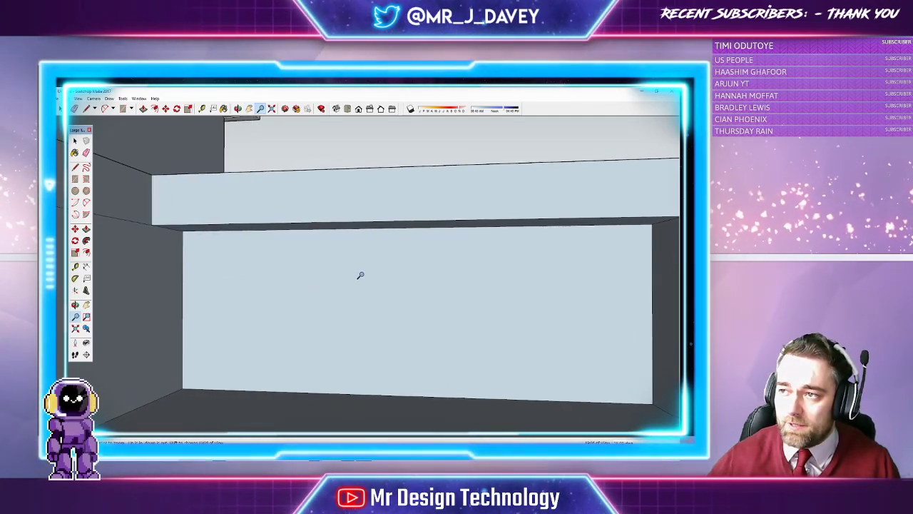
{"action": "left_click", "coordinate": [239, 109]}
{"action": "left_click_drag", "start_coordinate": [269, 224], "coordinate": [289, 226]}
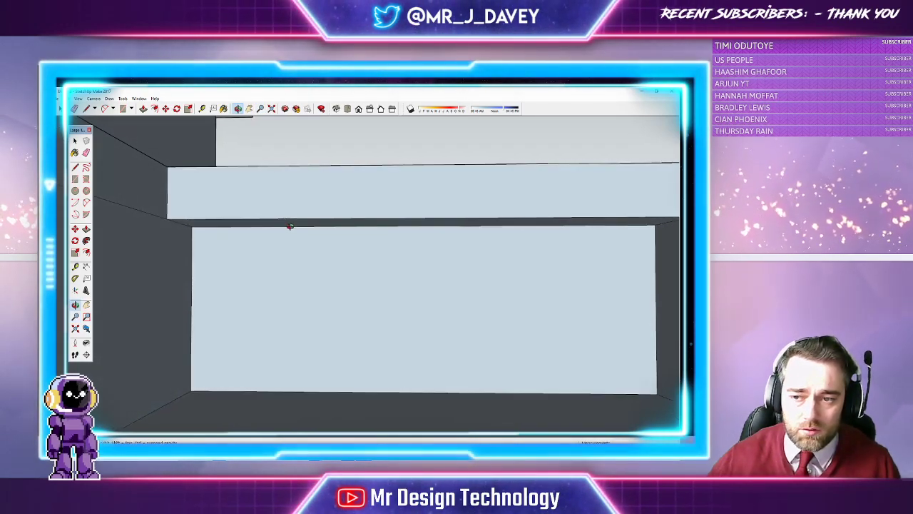
{"action": "left_click", "coordinate": [249, 109]}
{"action": "left_click_drag", "start_coordinate": [393, 231], "coordinate": [354, 216]}
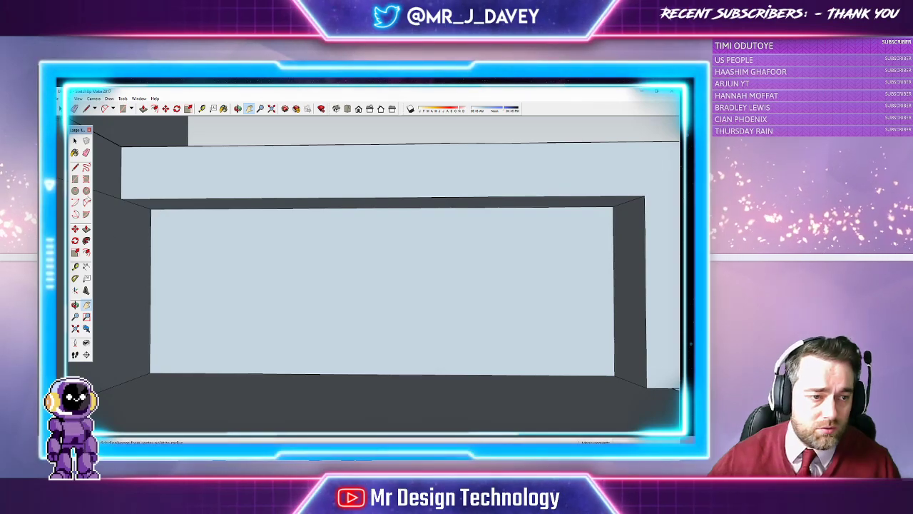
{"action": "left_click", "coordinate": [75, 167]}
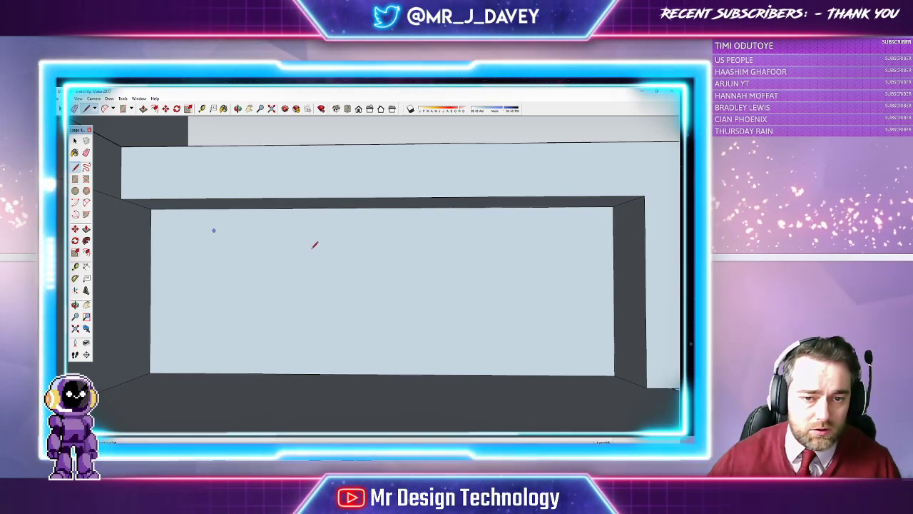
{"action": "left_click", "coordinate": [378, 207]}
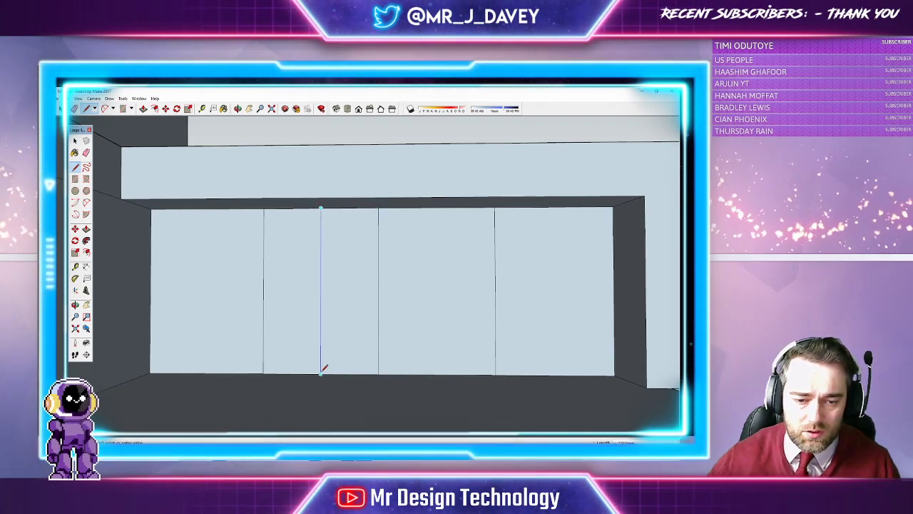
Step: Subdivide the two middle wall panels with vertical midpoint lines, then halve the sections on either side of the centre line
{"action": "left_click", "coordinate": [436, 207]}
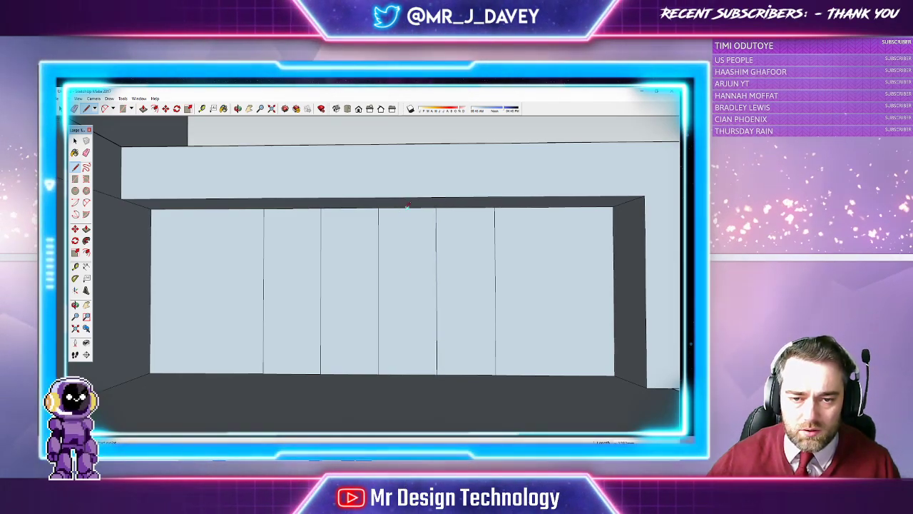
{"action": "left_click", "coordinate": [348, 208]}
{"action": "left_click", "coordinate": [350, 372]}
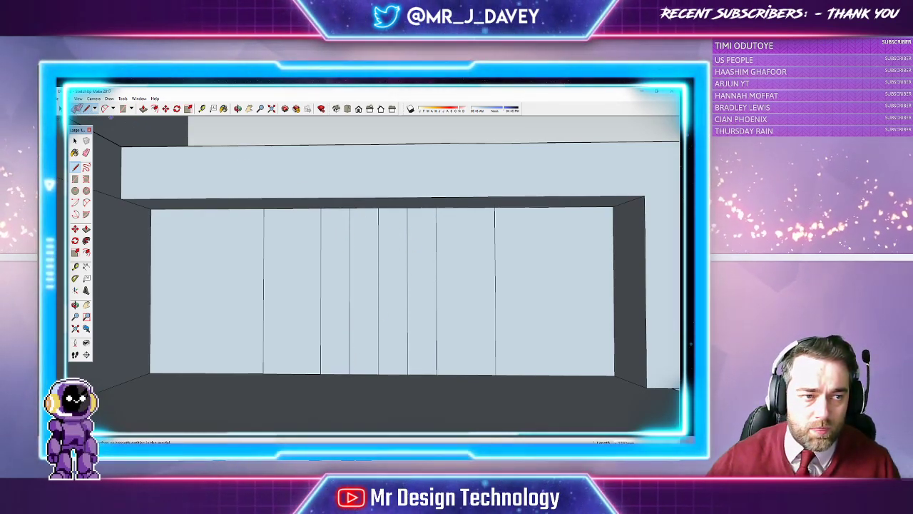
Step: Erase the centre line and the two midpoint lines of the middle panels, leaving two wide door panels with a narrower one between
{"action": "key", "text": "e"}
{"action": "left_click", "coordinate": [379, 254]}
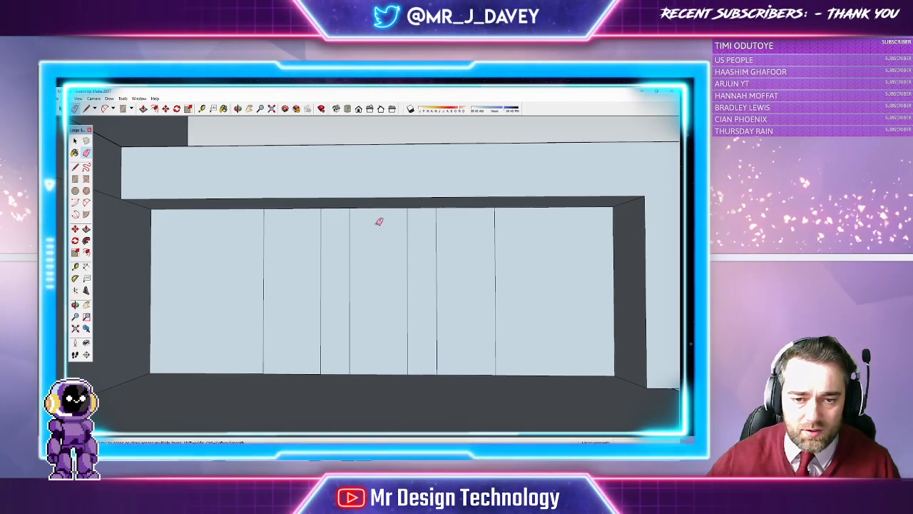
{"action": "left_click", "coordinate": [321, 286]}
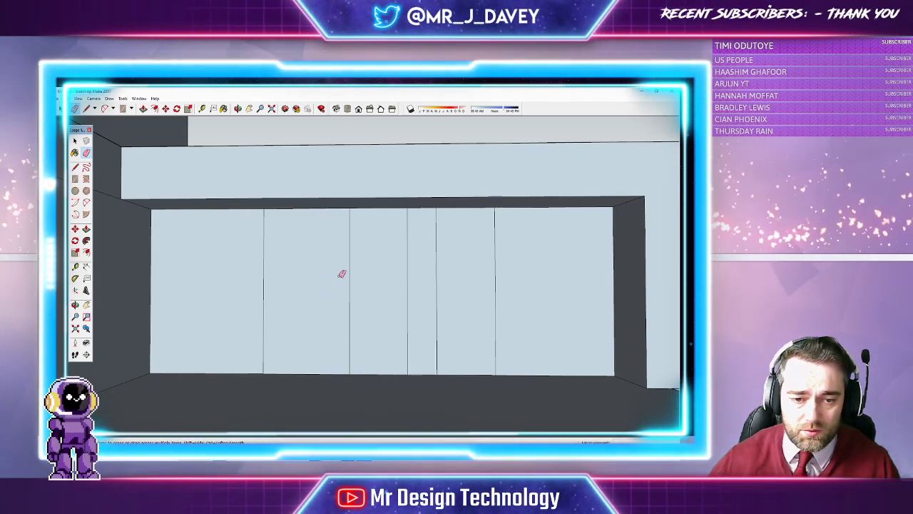
{"action": "left_click", "coordinate": [438, 284]}
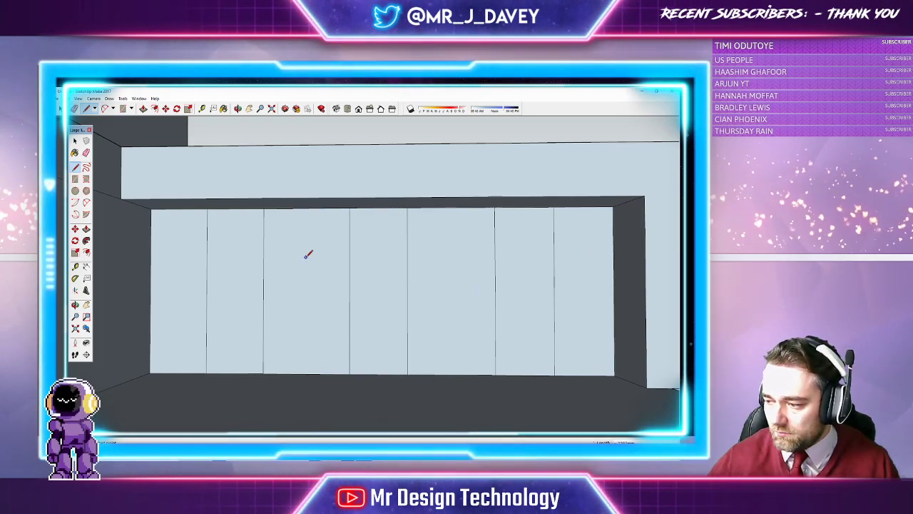
Step: Offset the outlines of the two wide middle panels slightly inward to form door frames
{"action": "left_click", "coordinate": [154, 109]}
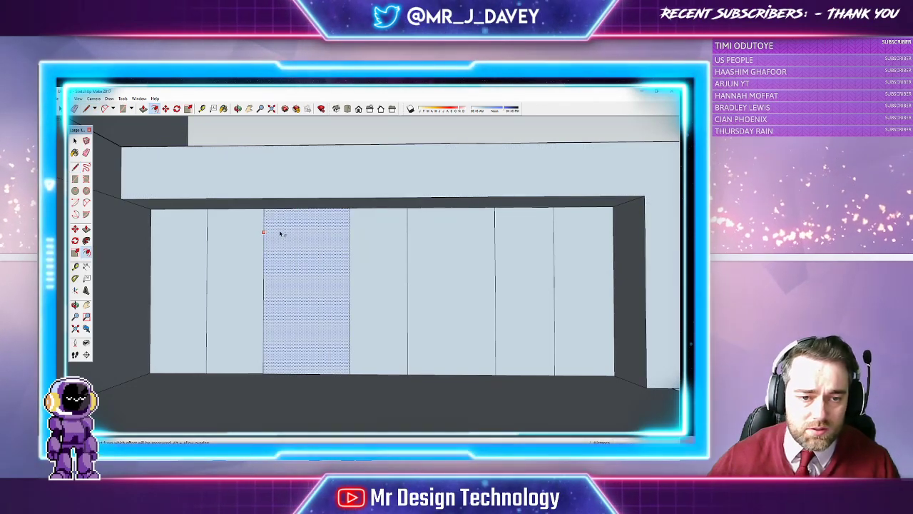
{"action": "left_click", "coordinate": [280, 233]}
{"action": "left_click", "coordinate": [270, 216]}
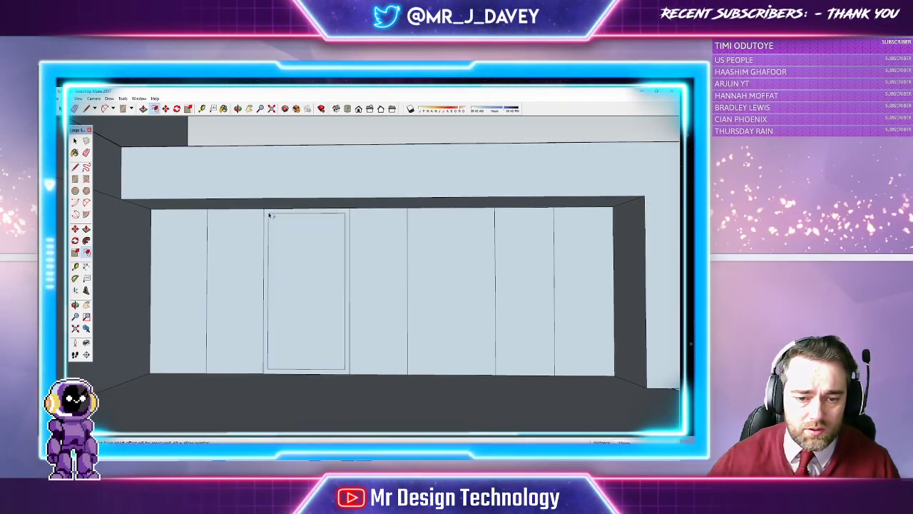
{"action": "left_click", "coordinate": [418, 223]}
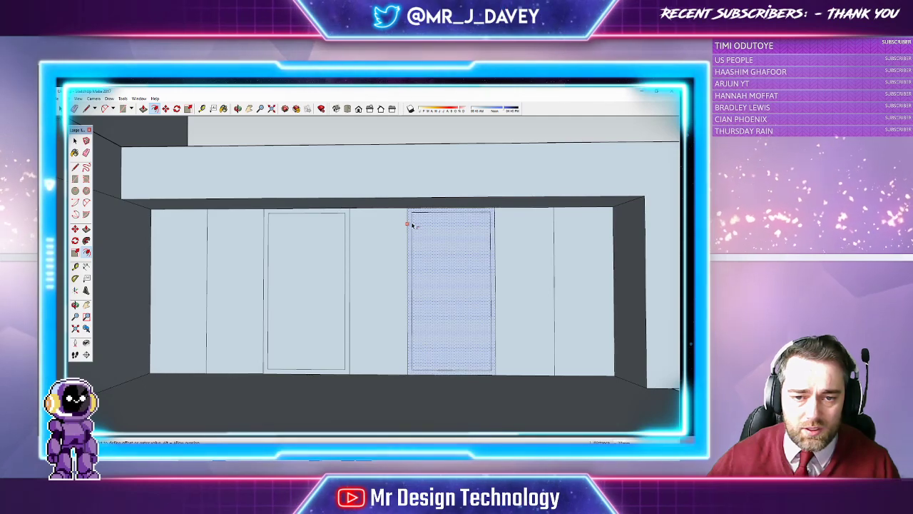
{"action": "left_click", "coordinate": [412, 225]}
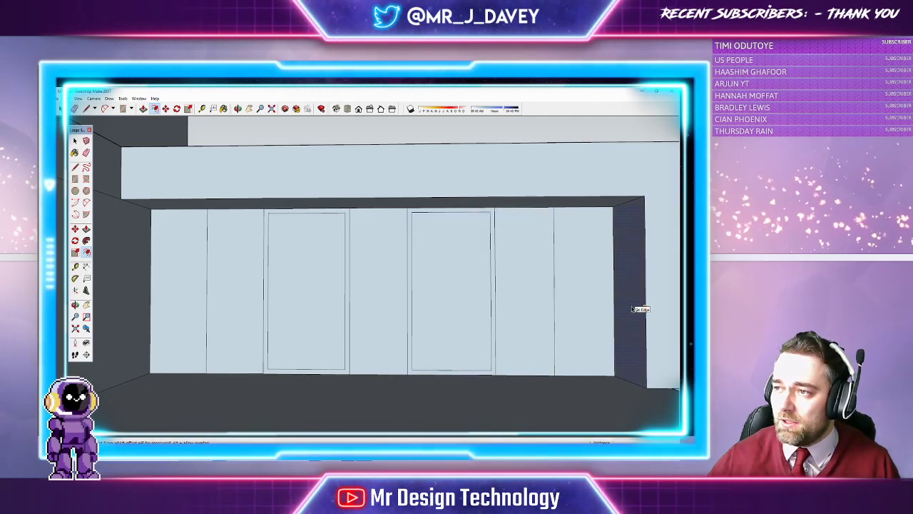
Step: Erase the vertical midpoint lines in the two outer panels of the recessed wall
{"action": "left_click", "coordinate": [554, 256]}
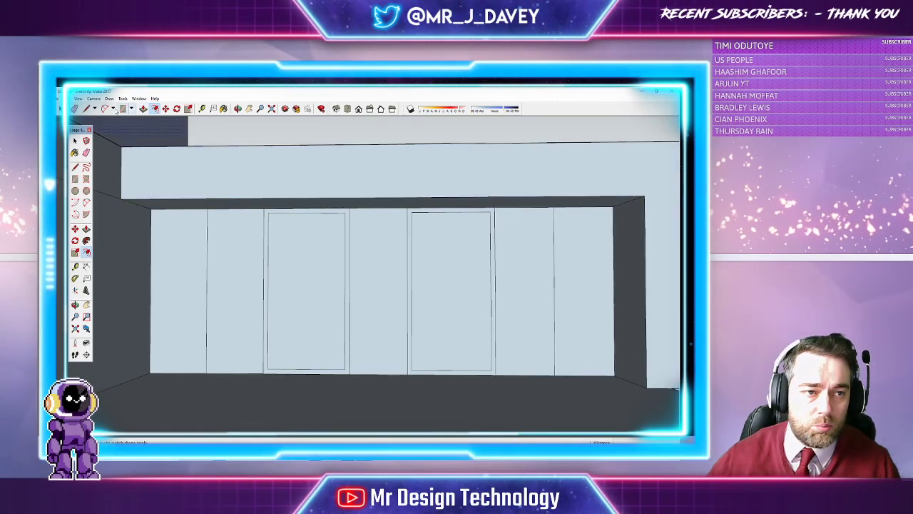
{"action": "left_click", "coordinate": [74, 109]}
{"action": "left_click", "coordinate": [207, 222]}
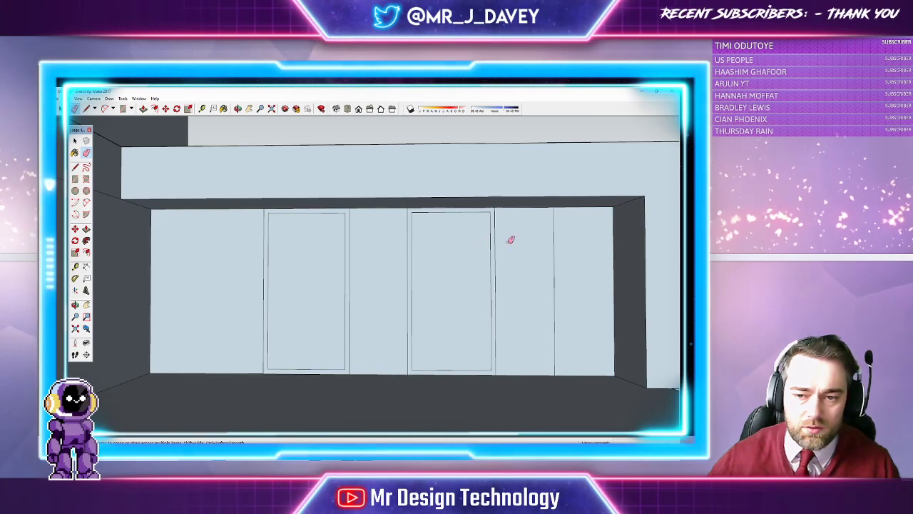
{"action": "left_click", "coordinate": [555, 257]}
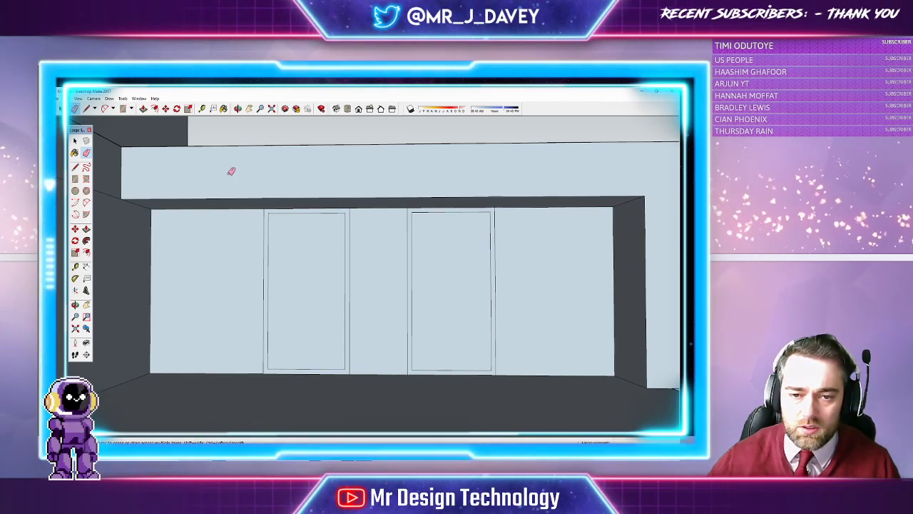
Step: Select the narrow frame face around the first of the two wide middle door panels
{"action": "key", "text": "space"}
{"action": "left_click", "coordinate": [265, 227]}
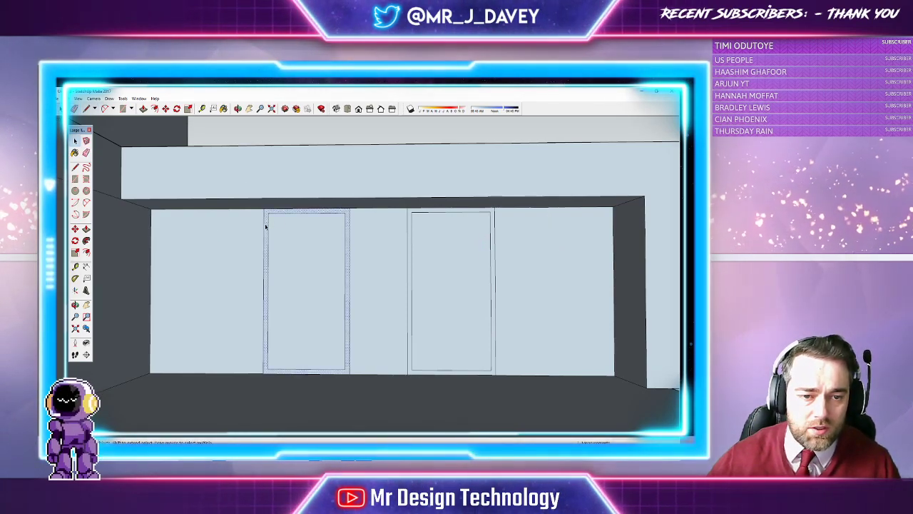
{"action": "right_click", "coordinate": [348, 219]}
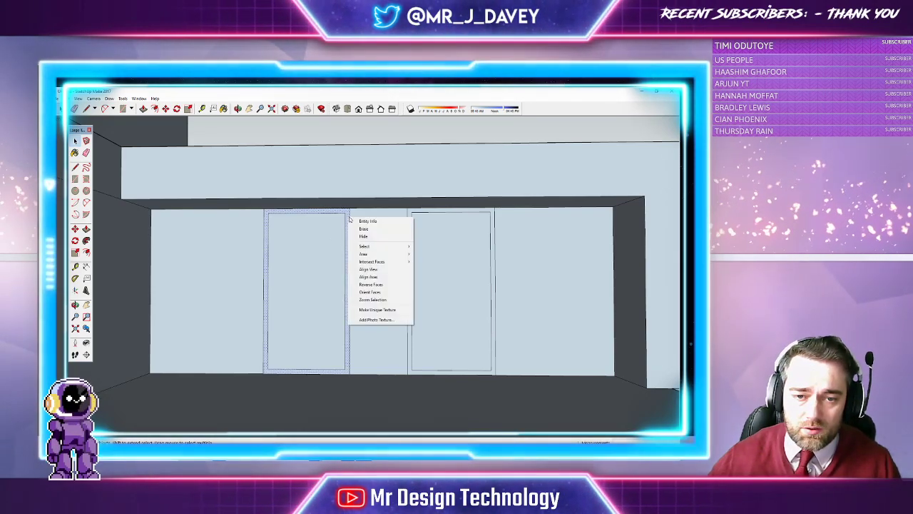
{"action": "mouse_move", "coordinate": [370, 264]}
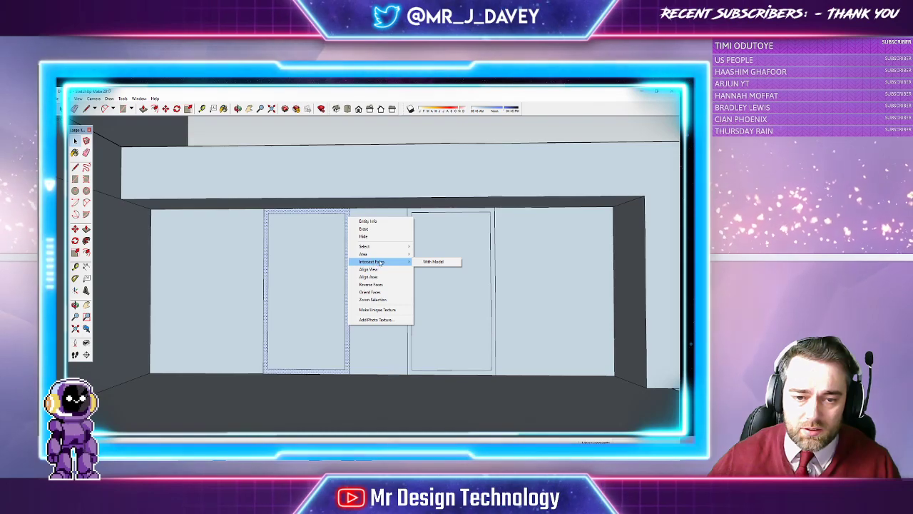
{"action": "left_click", "coordinate": [337, 319]}
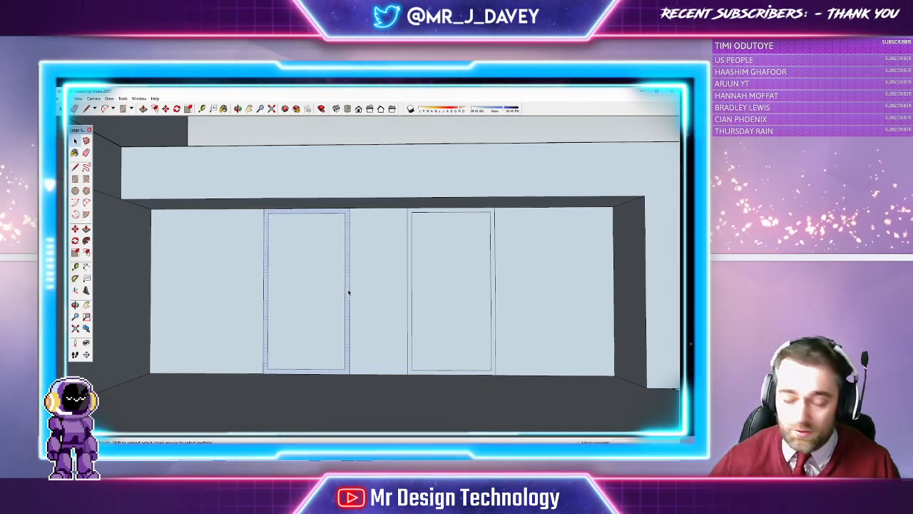
{"action": "right_click", "coordinate": [348, 251]}
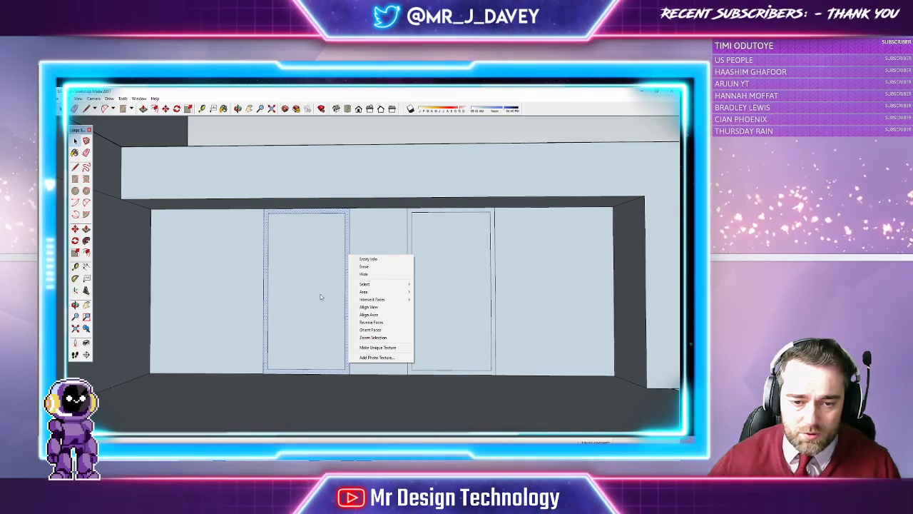
{"action": "mouse_move", "coordinate": [410, 293]}
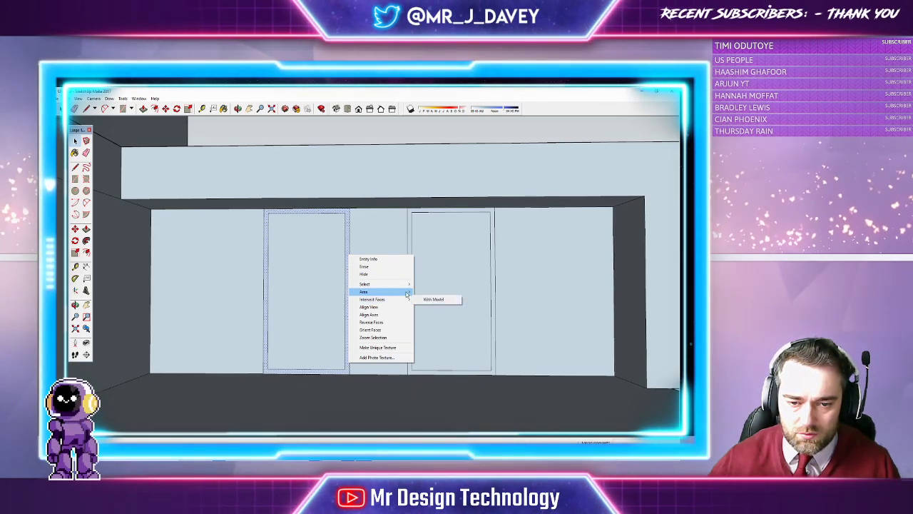
{"action": "left_click", "coordinate": [306, 311]}
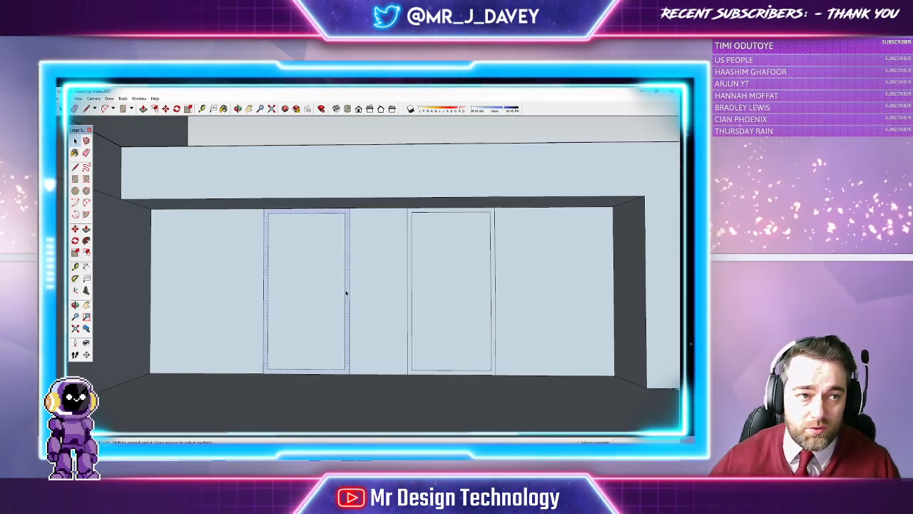
Step: Copy the selected door frame and paste one copy against the outer side of each wide middle door panel
{"action": "key", "text": "alt+e"}
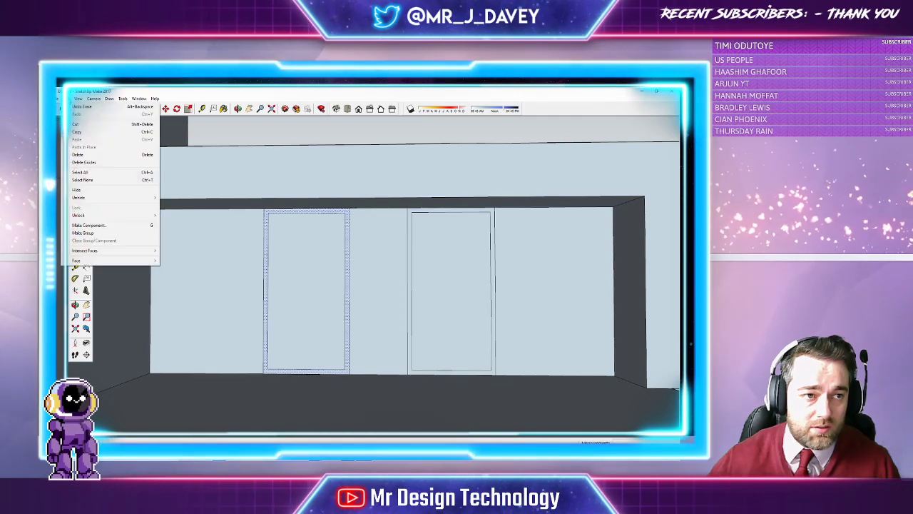
{"action": "key", "text": "Escape"}
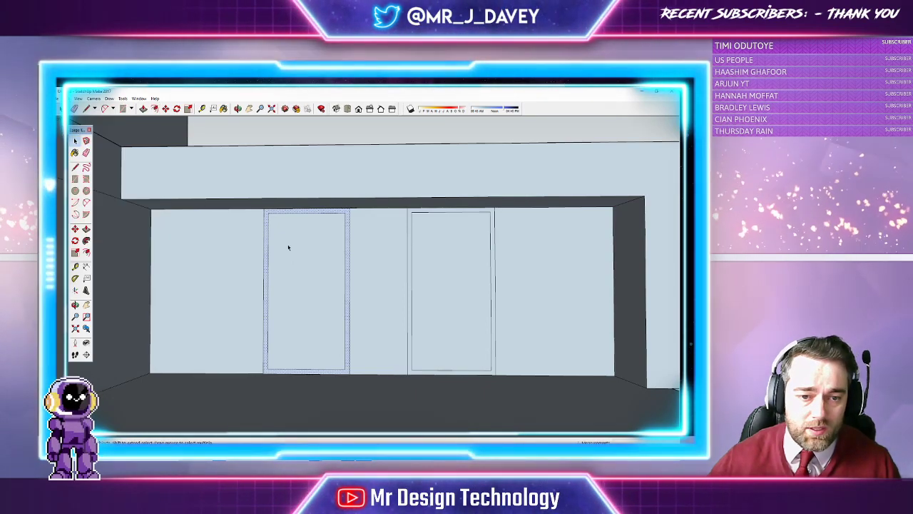
{"action": "left_click", "coordinate": [69, 99]}
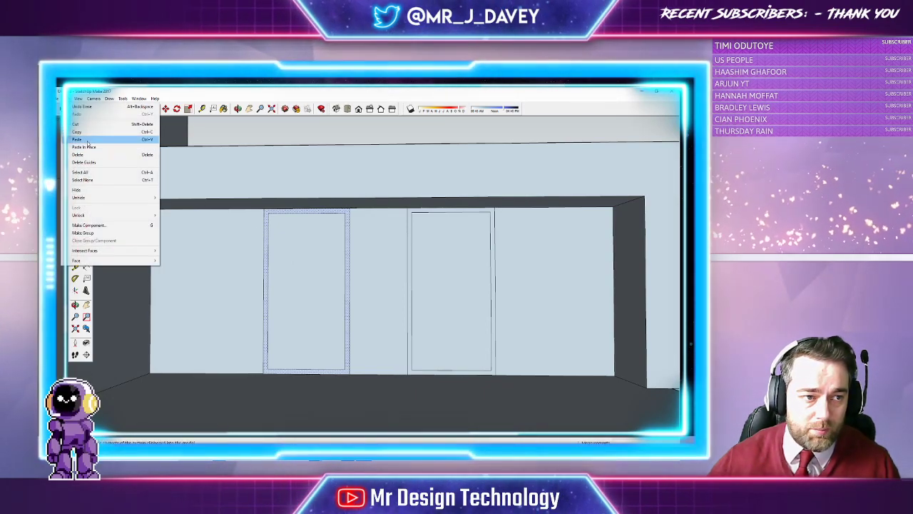
{"action": "left_click", "coordinate": [82, 141]}
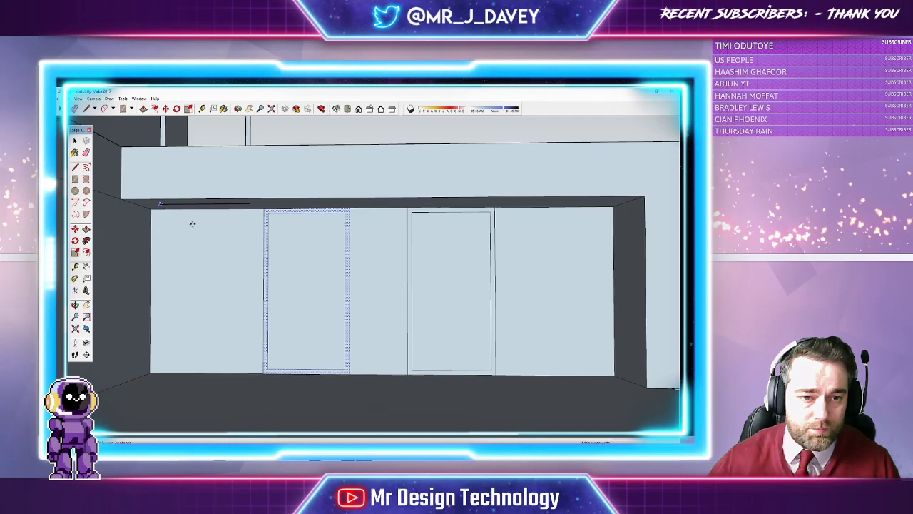
{"action": "left_click", "coordinate": [180, 373]}
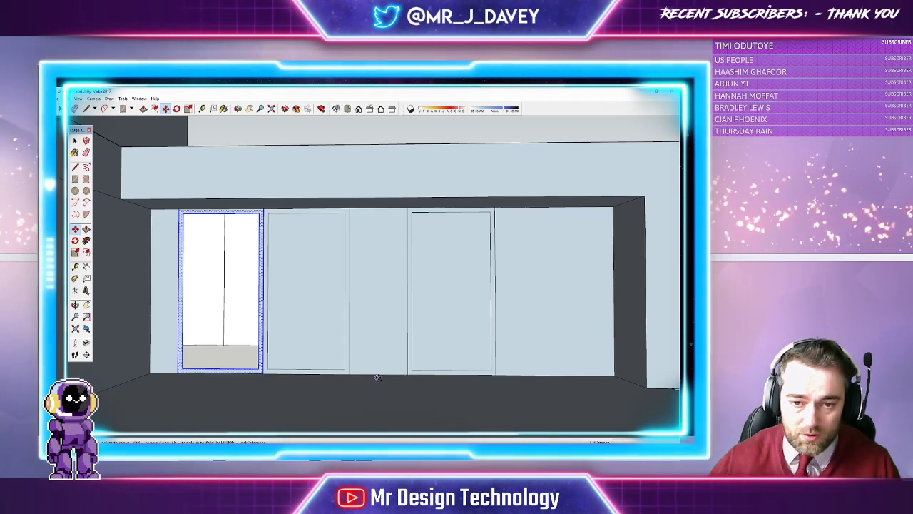
{"action": "key", "text": "ctrl+v"}
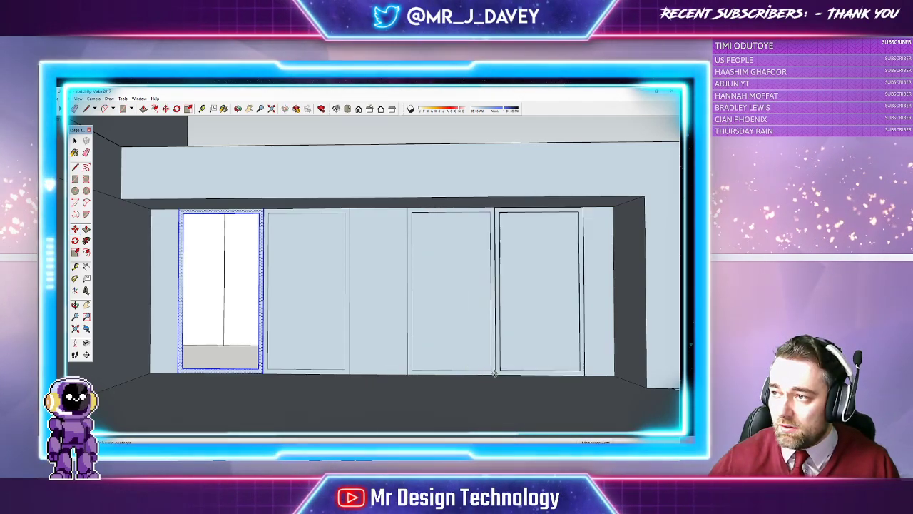
{"action": "left_click", "coordinate": [498, 374]}
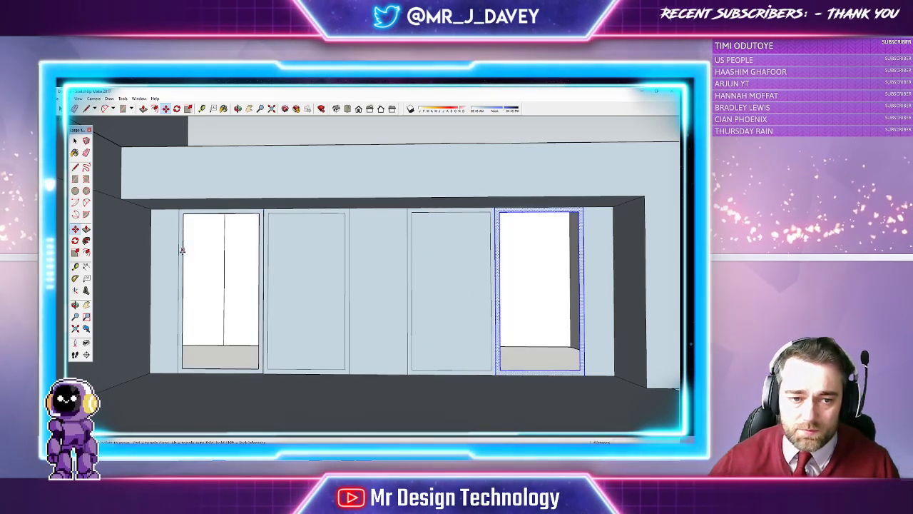
Step: Trace an inner edge of each pasted frame to fill its opening, and delete the dividing line between the frames in each pair
{"action": "left_click", "coordinate": [123, 109]}
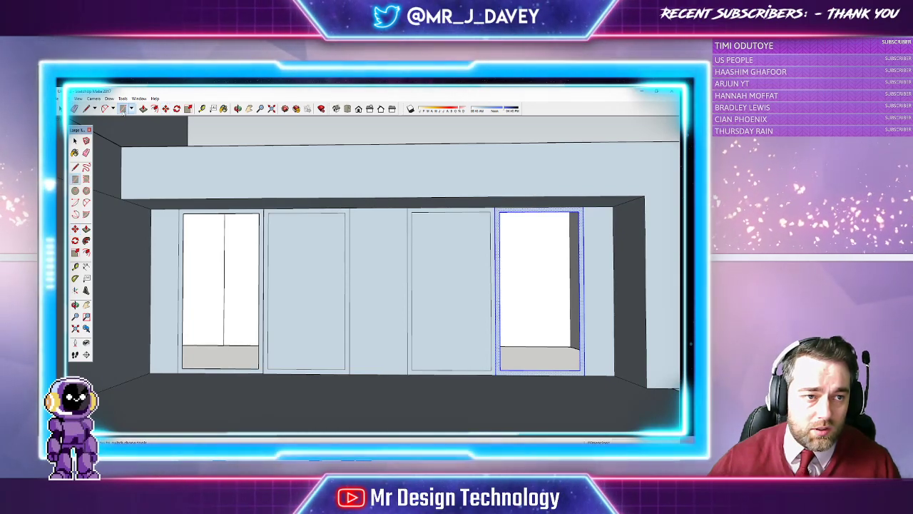
{"action": "left_click", "coordinate": [89, 109]}
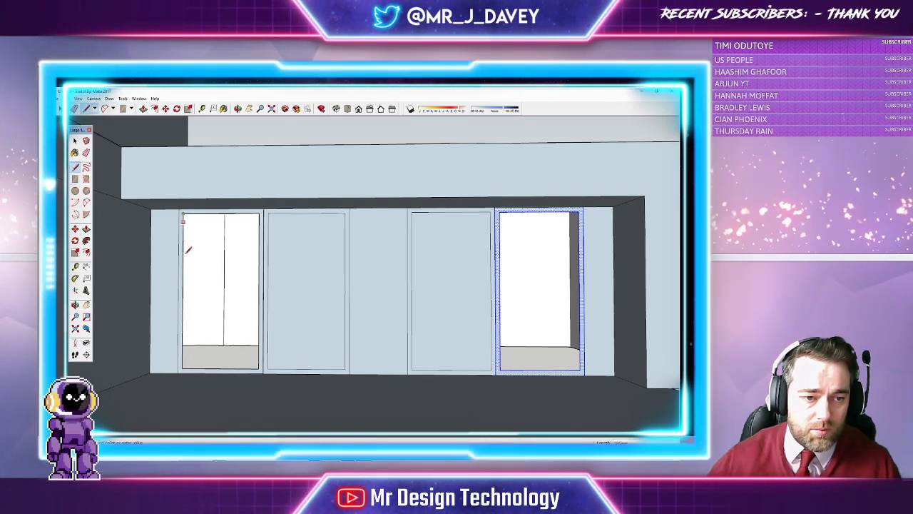
{"action": "left_click", "coordinate": [184, 369]}
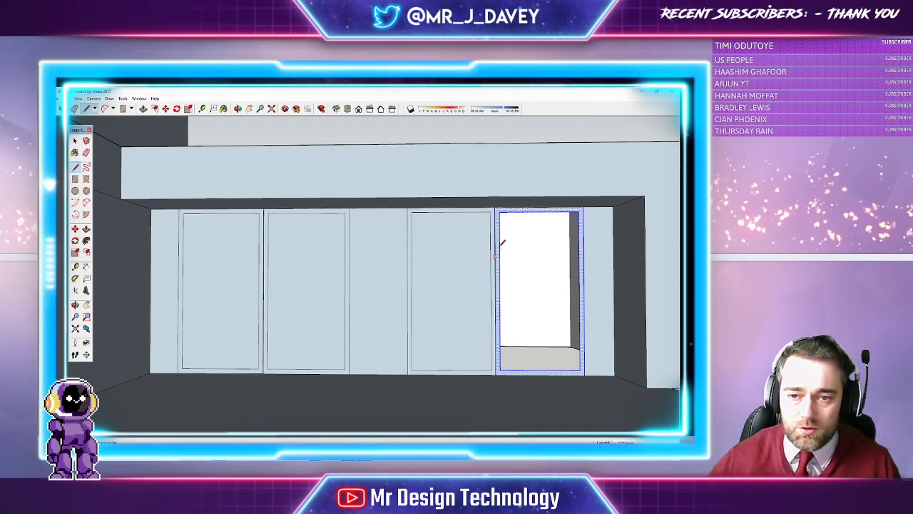
{"action": "left_click", "coordinate": [501, 365]}
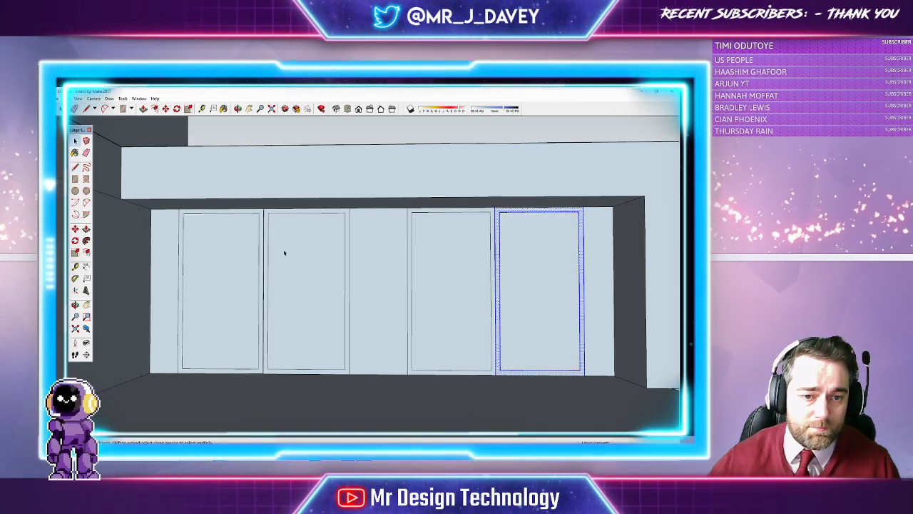
{"action": "left_click", "coordinate": [322, 270]}
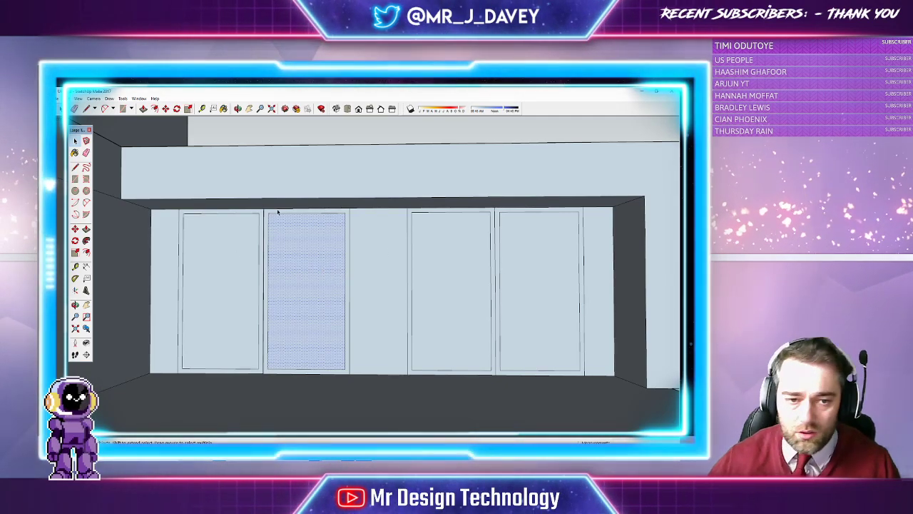
{"action": "left_click", "coordinate": [264, 229]}
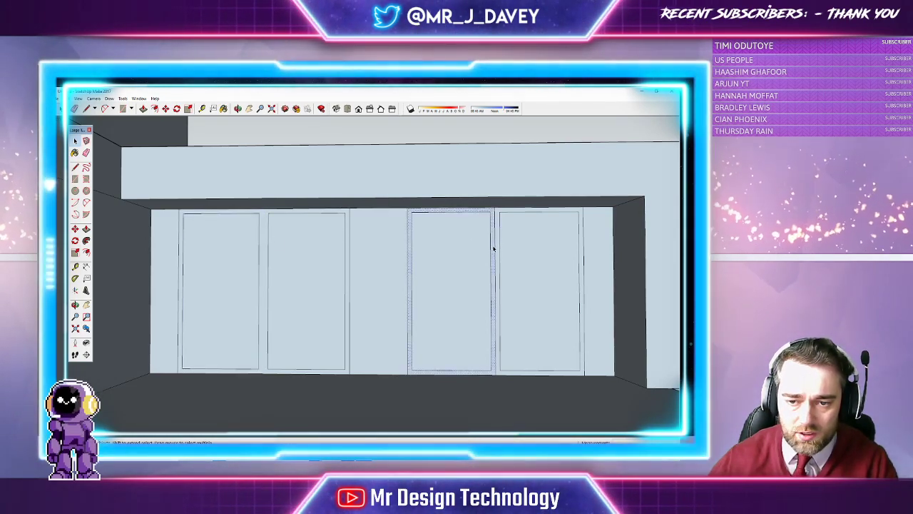
{"action": "key", "text": "m"}
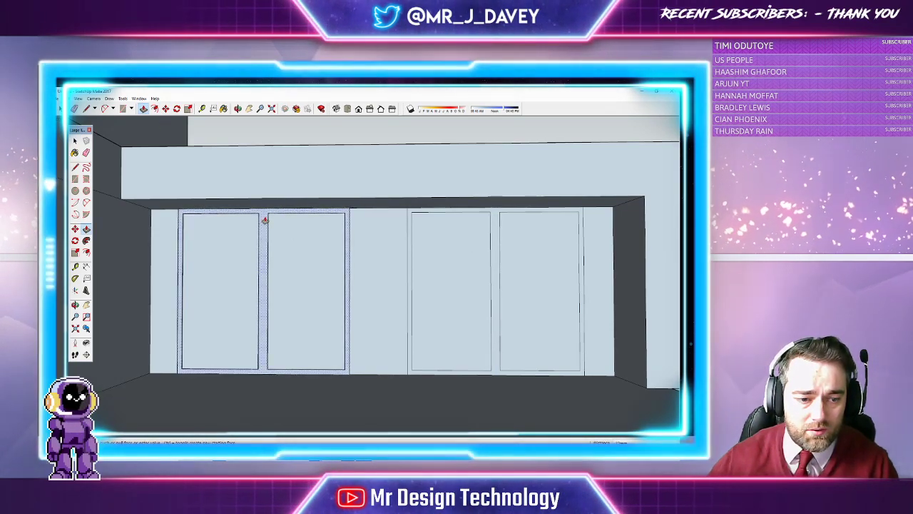
{"action": "left_click", "coordinate": [408, 226]}
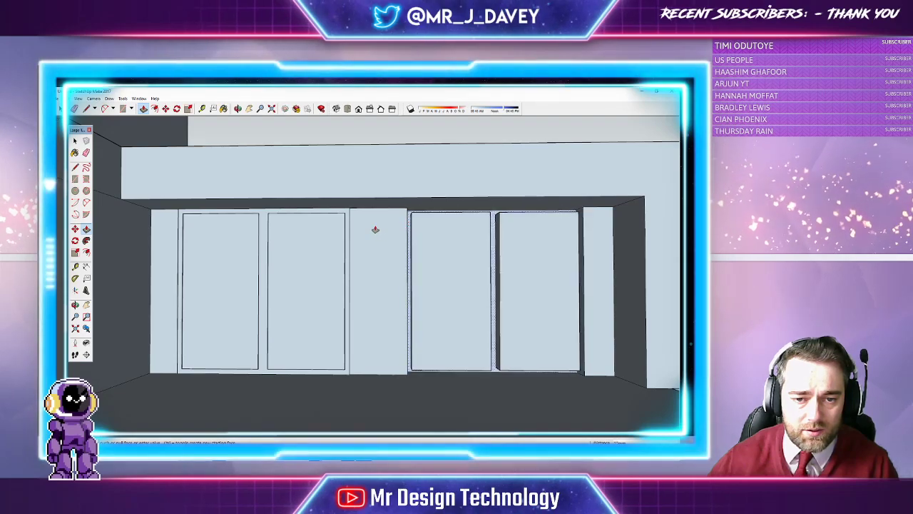
{"action": "key", "text": "Escape"}
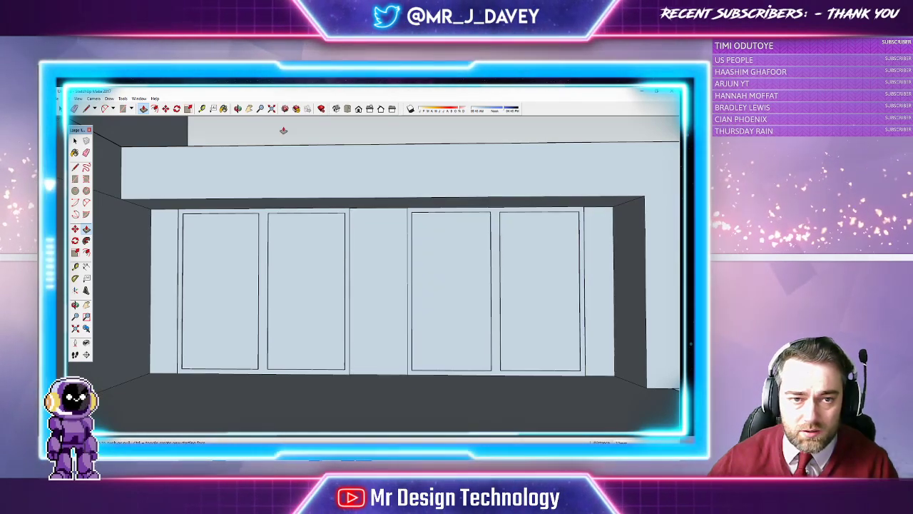
Step: Push/Pull the joined frames of both double doors slightly outward from the recessed wall
{"action": "left_click", "coordinate": [238, 109]}
{"action": "left_click_drag", "start_coordinate": [332, 195], "coordinate": [296, 222]}
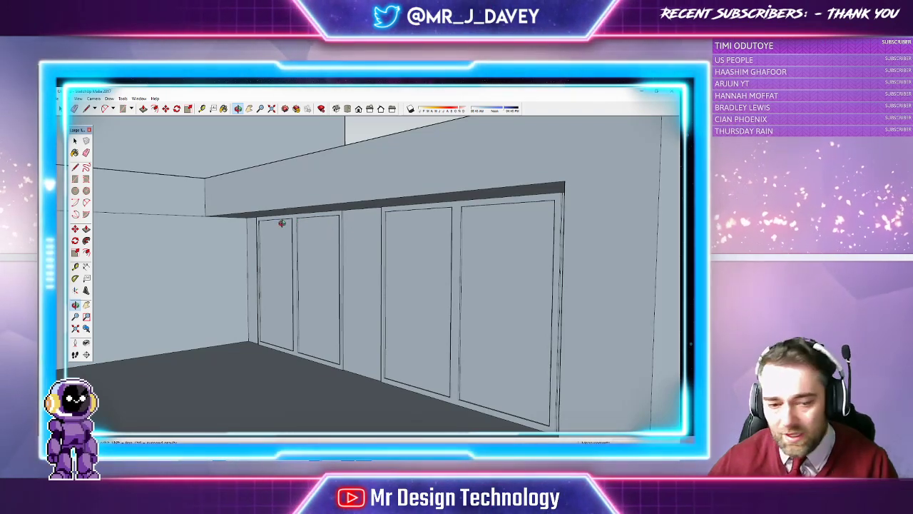
{"action": "left_click", "coordinate": [143, 108]}
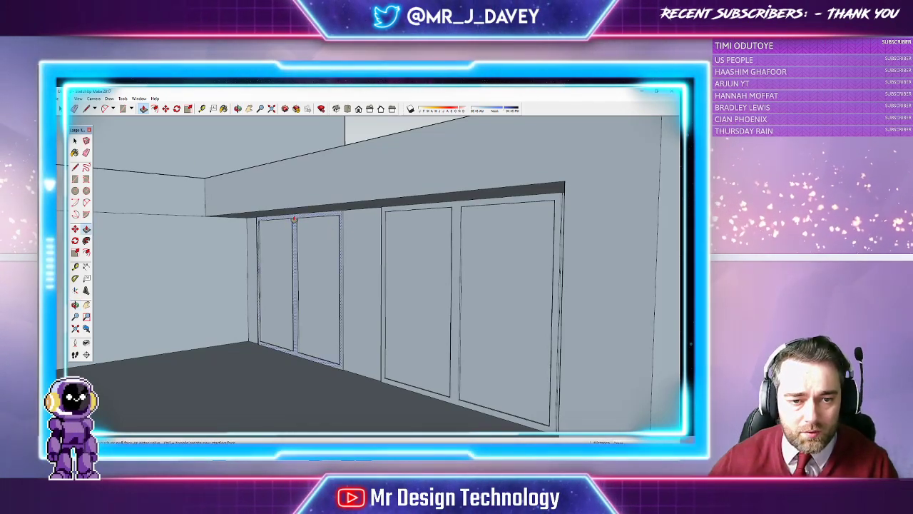
{"action": "left_click", "coordinate": [384, 213]}
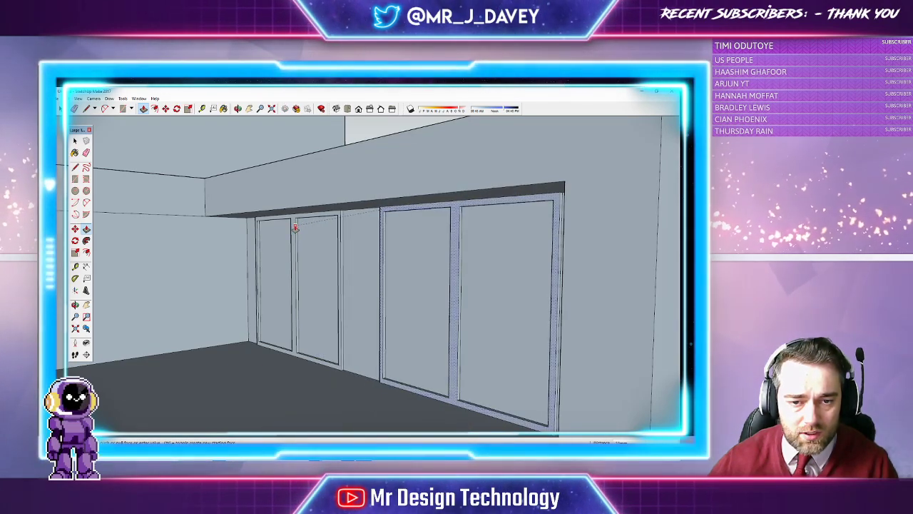
{"action": "key", "text": "Escape"}
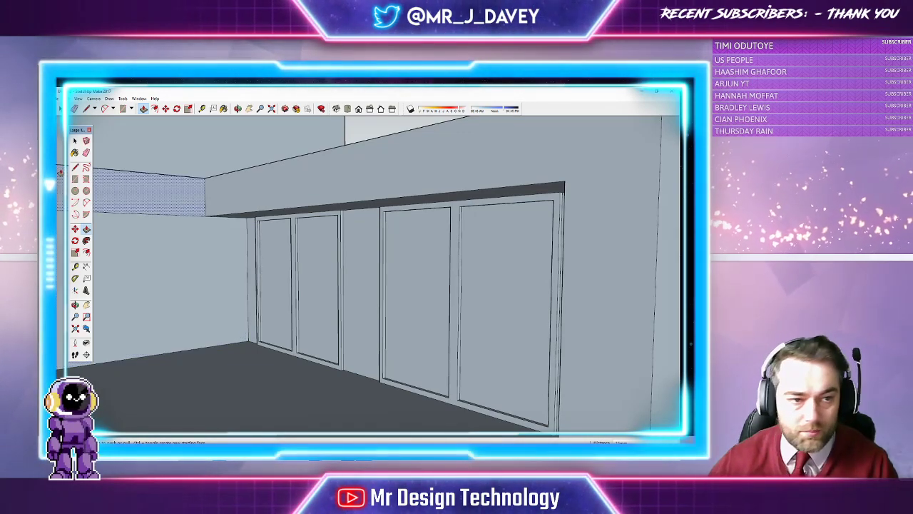
Step: Draw a tall door-sized rectangle up from the floor on the adjoining side wall, close to the recess corner
{"action": "key", "text": "r"}
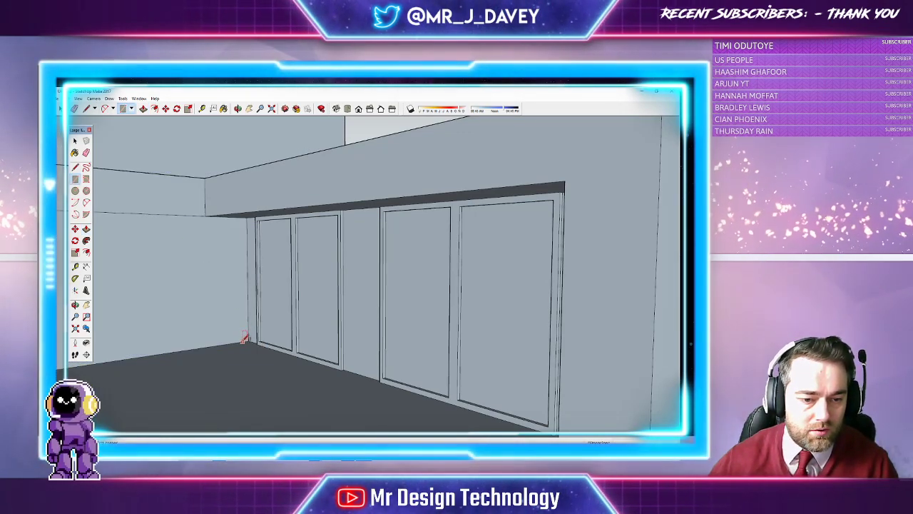
{"action": "left_click", "coordinate": [243, 342]}
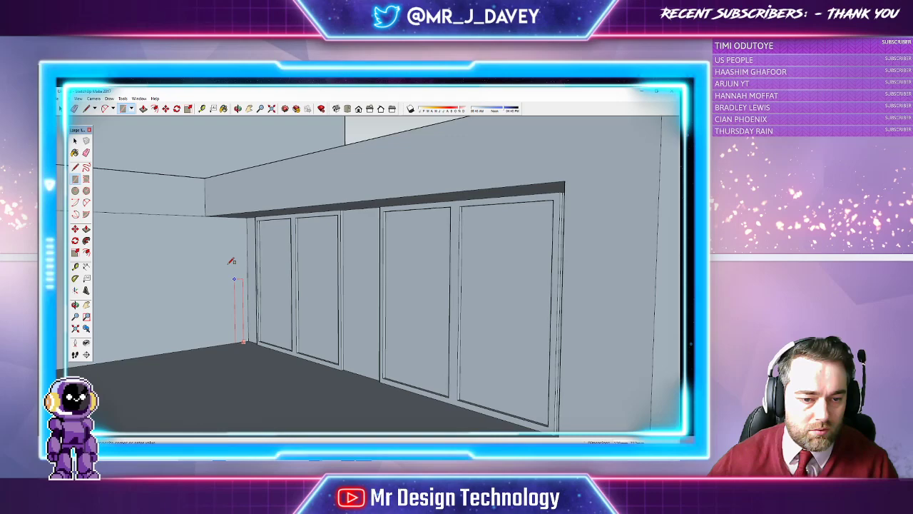
{"action": "left_click", "coordinate": [197, 221]}
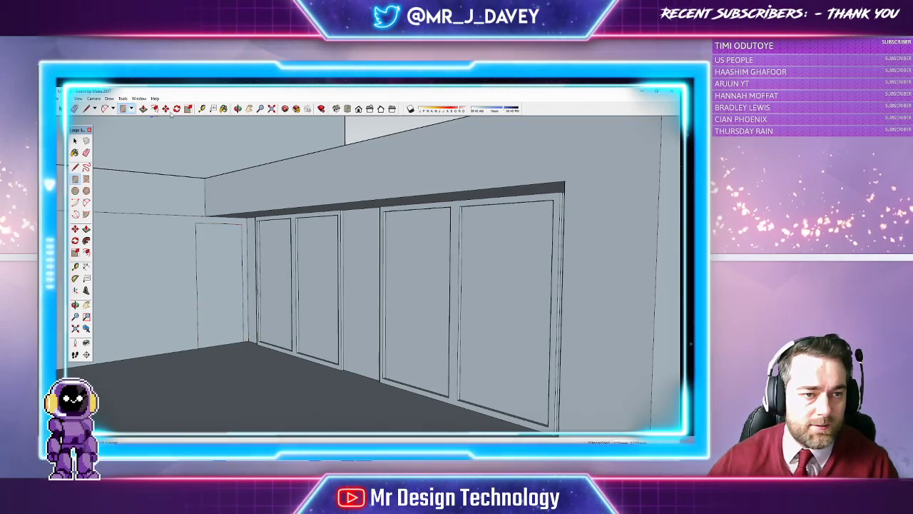
Step: Offset the side wall door rectangle's outline slightly inward to form its frame
{"action": "left_click", "coordinate": [143, 109]}
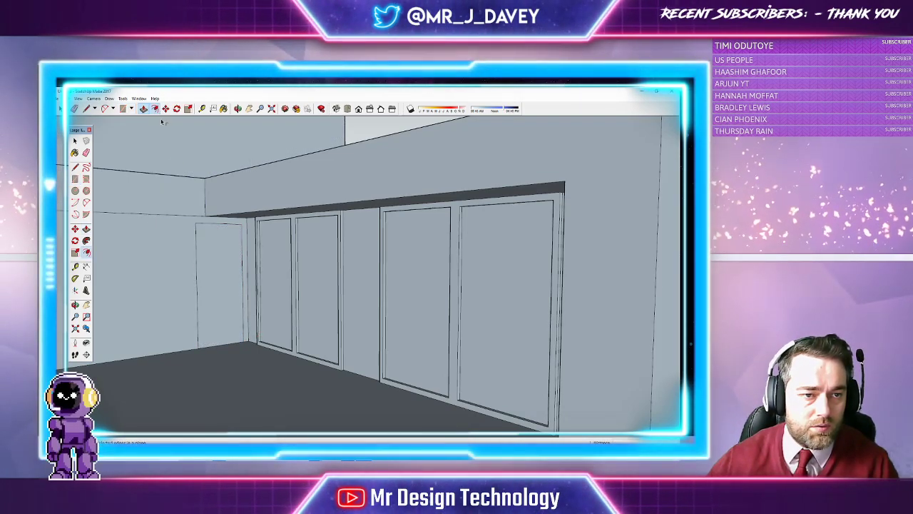
{"action": "left_click", "coordinate": [205, 236]}
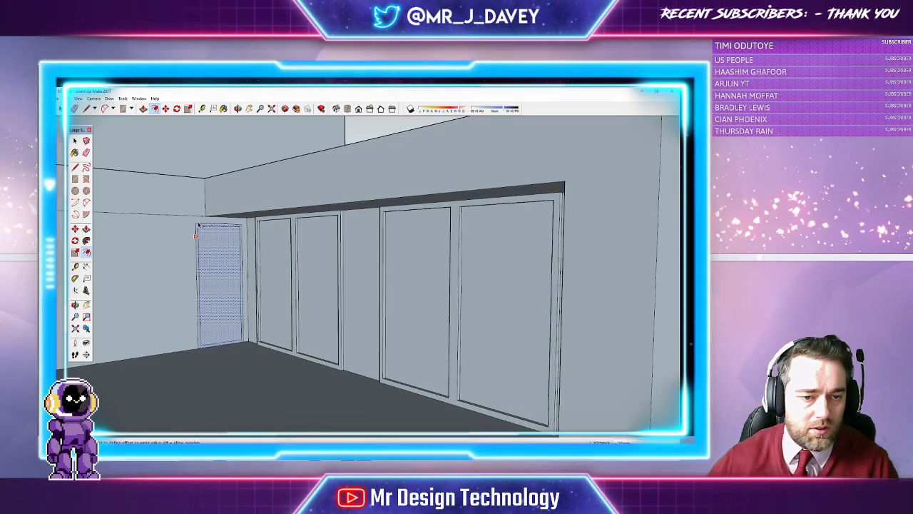
{"action": "left_click", "coordinate": [200, 227]}
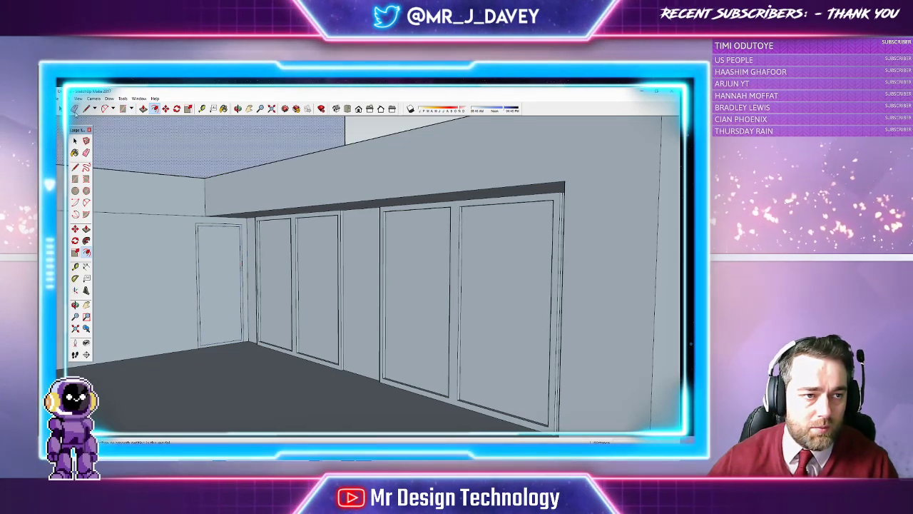
Step: Move the bottom inner edge of the side door's frame down to floor level
{"action": "left_click", "coordinate": [154, 109]}
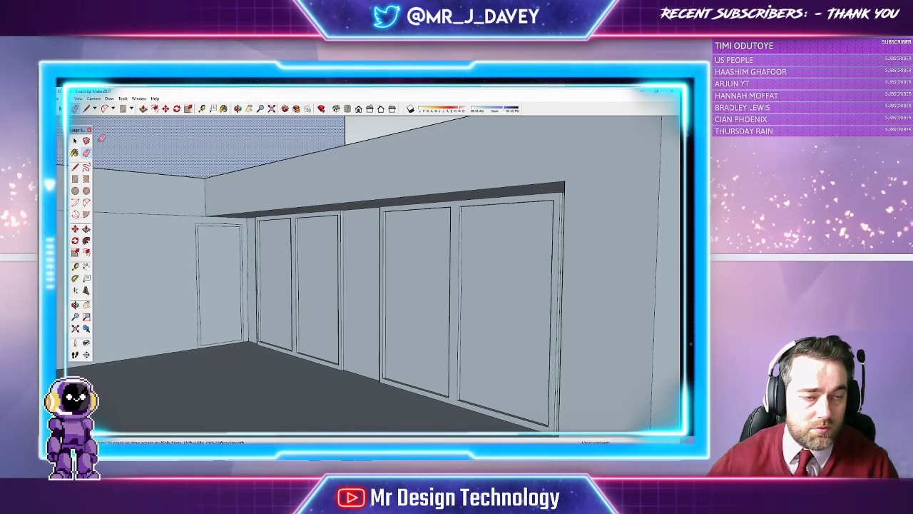
{"action": "left_click", "coordinate": [165, 108]}
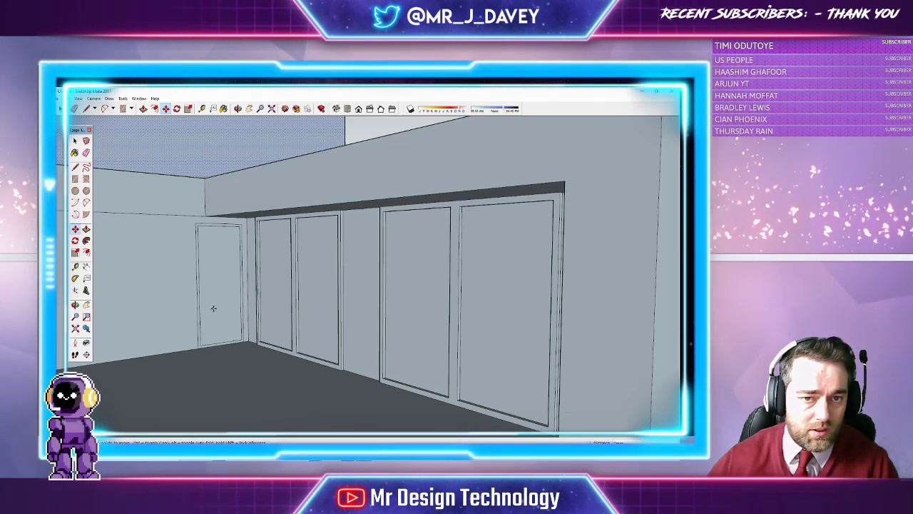
{"action": "middle_click_drag", "start_coordinate": [213, 308], "coordinate": [214, 316], "text": "shift"}
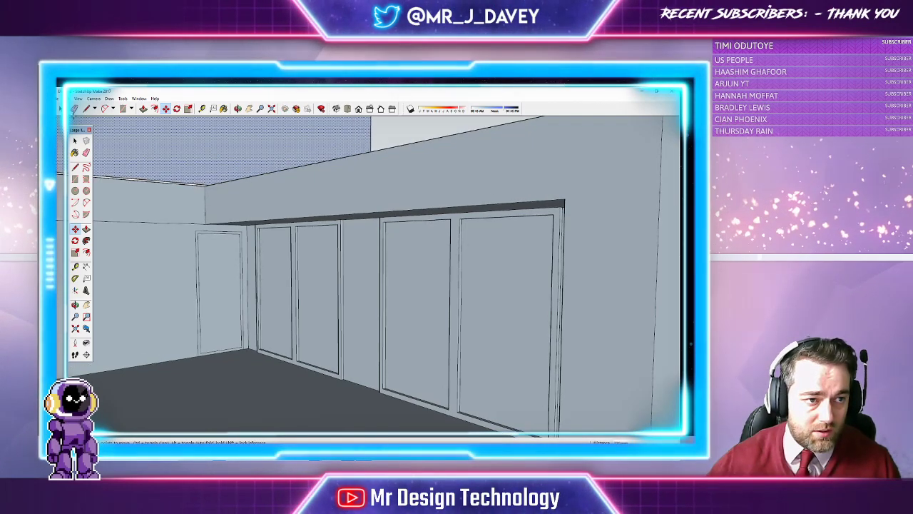
{"action": "left_click", "coordinate": [75, 140]}
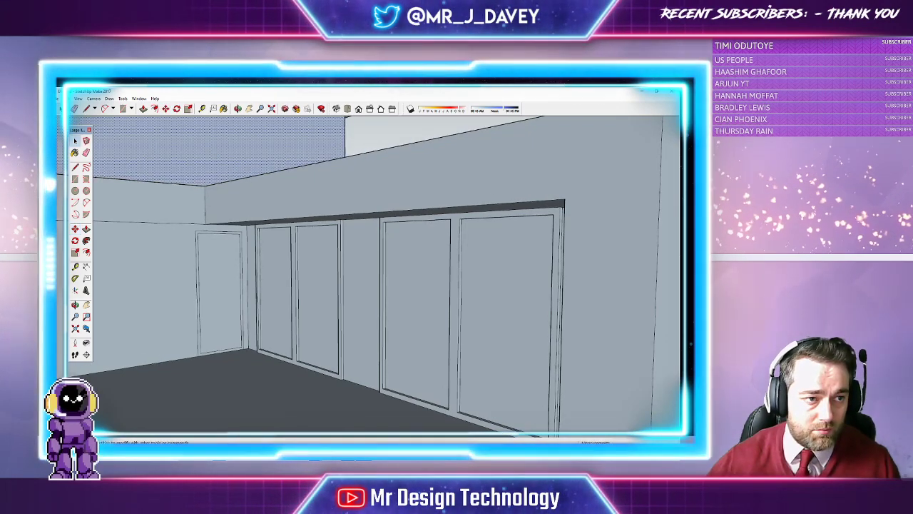
{"action": "left_click", "coordinate": [220, 351]}
{"action": "scroll", "coordinate": [225, 350], "scroll_direction": "up", "scroll_amount": 3}
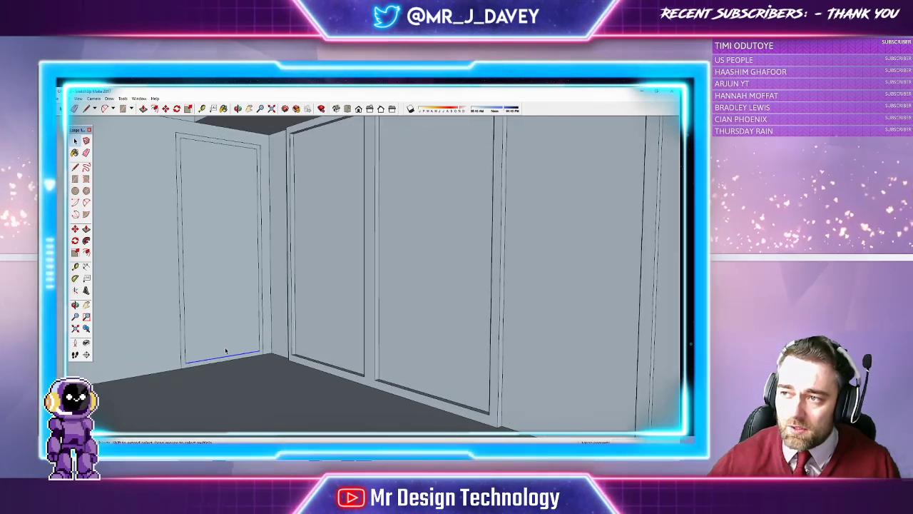
{"action": "scroll", "coordinate": [226, 350], "scroll_direction": "up", "scroll_amount": 3}
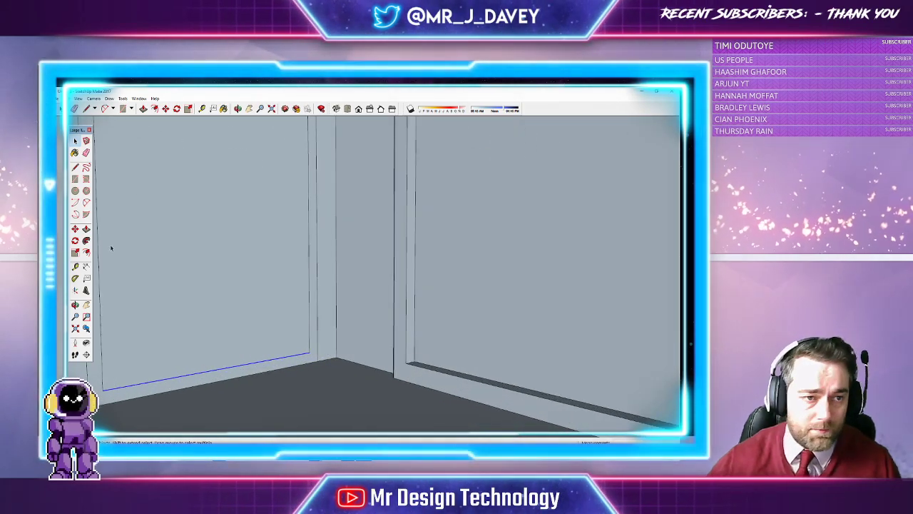
{"action": "key", "text": "m"}
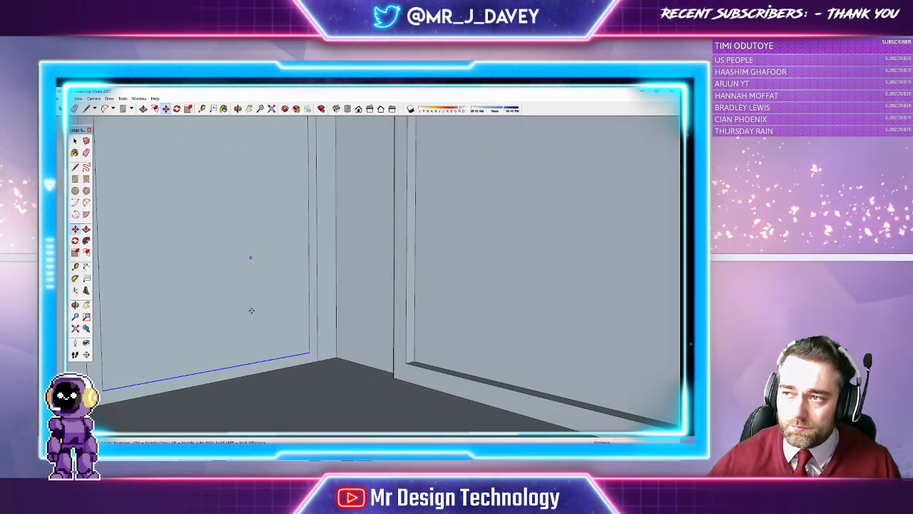
{"action": "left_click", "coordinate": [278, 359]}
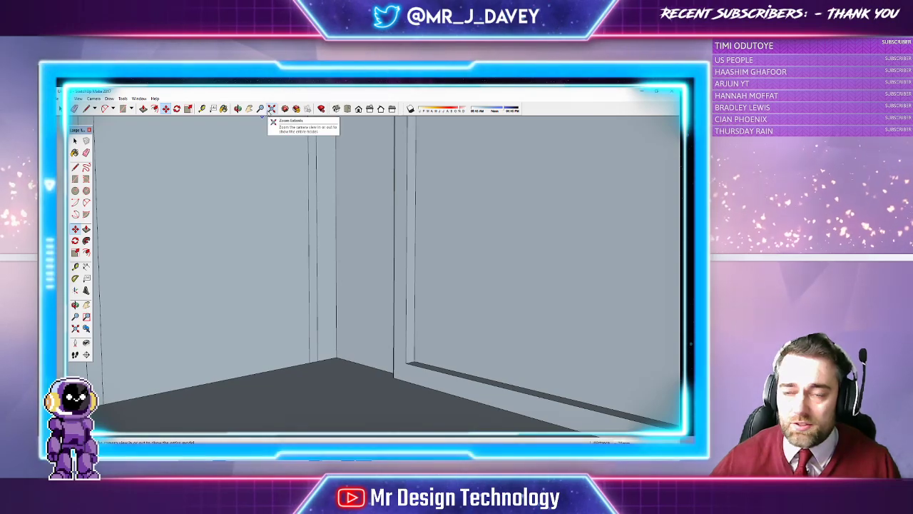
Step: Paste the double door frame onto the ground-floor end wall beneath the overhang, with its base on the floor
{"action": "left_click", "coordinate": [271, 108]}
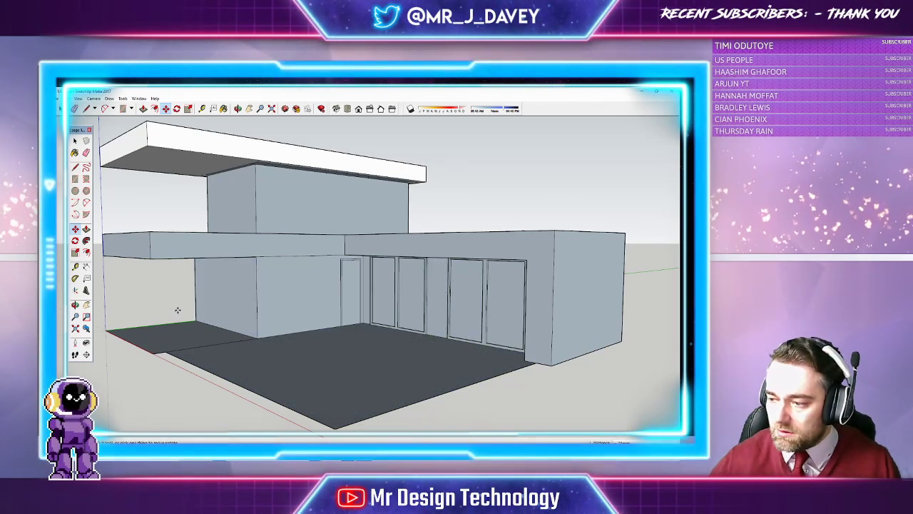
{"action": "left_click", "coordinate": [74, 109]}
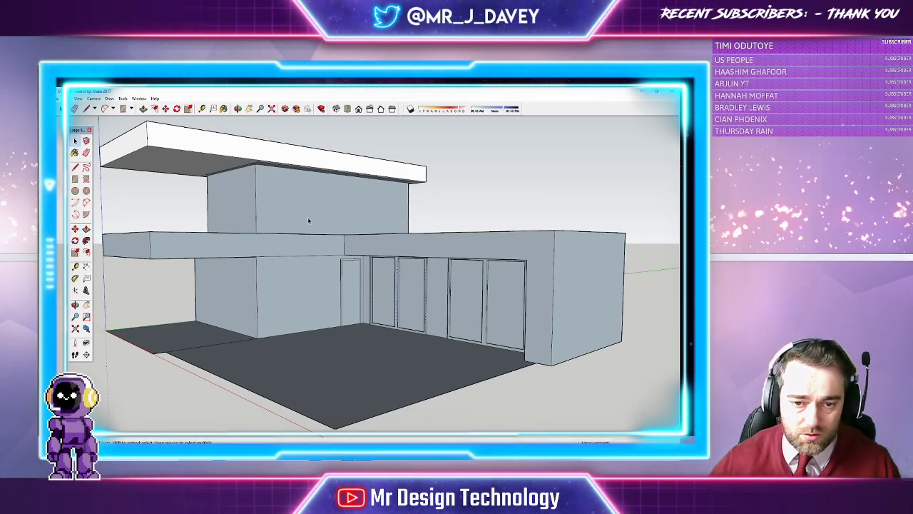
{"action": "key", "text": "ctrl+v"}
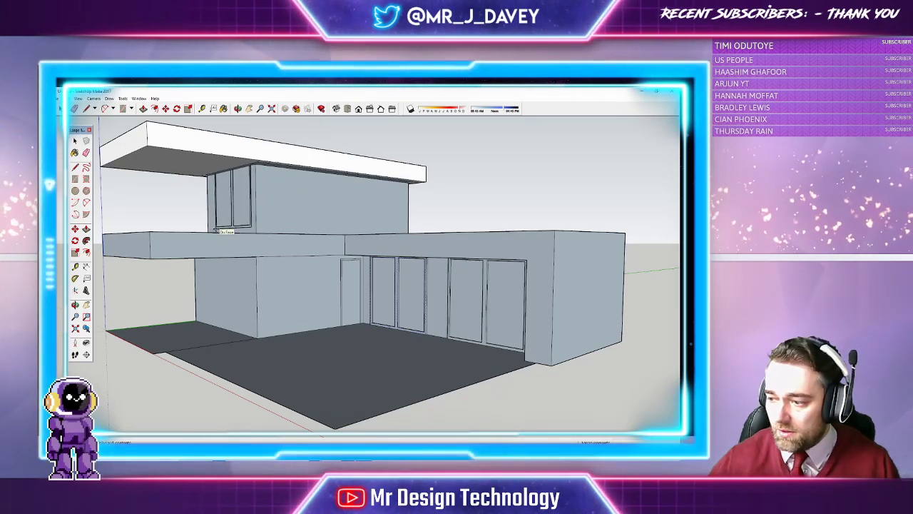
{"action": "mouse_move", "coordinate": [269, 228]}
{"action": "left_mouse_down"}
{"action": "mouse_move", "coordinate": [285, 328]}
{"action": "mouse_move", "coordinate": [212, 325]}
{"action": "left_mouse_up"}
{"action": "key", "text": "m"}
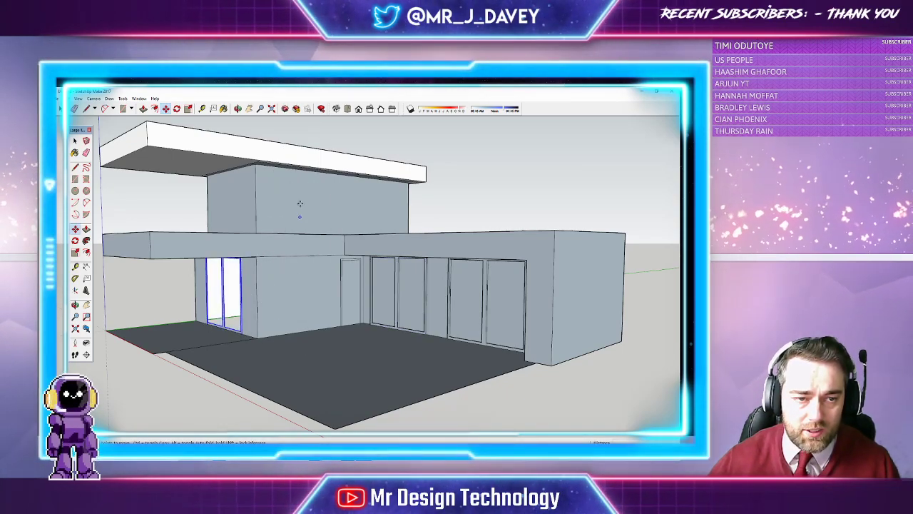
Step: Trace an inner vertical edge of each pasted door frame with the Line tool to fill both openings on the end wall
{"action": "left_click", "coordinate": [86, 107]}
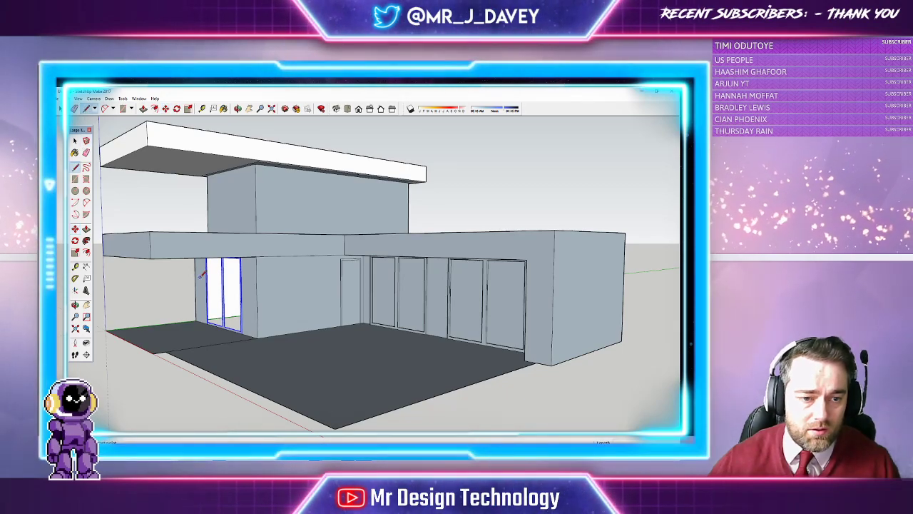
{"action": "scroll", "coordinate": [221, 259], "scroll_direction": "up", "scroll_amount": 5}
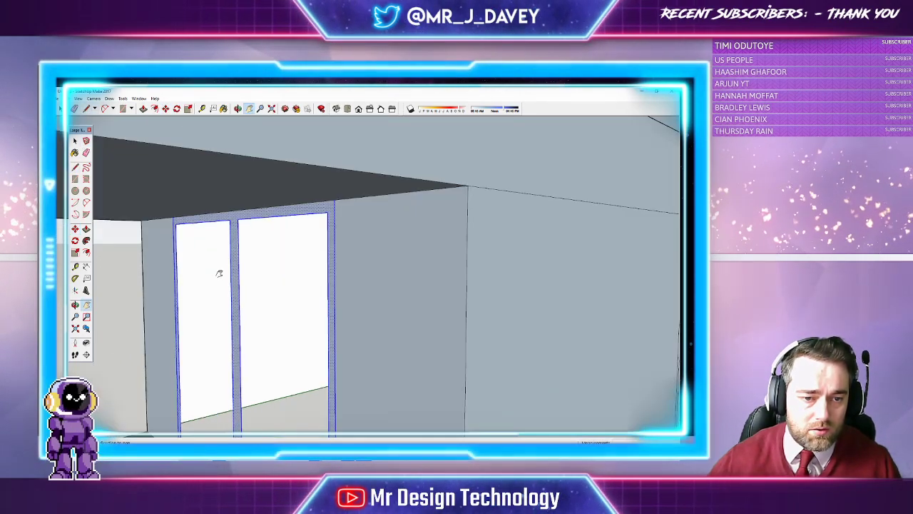
{"action": "key", "text": "space"}
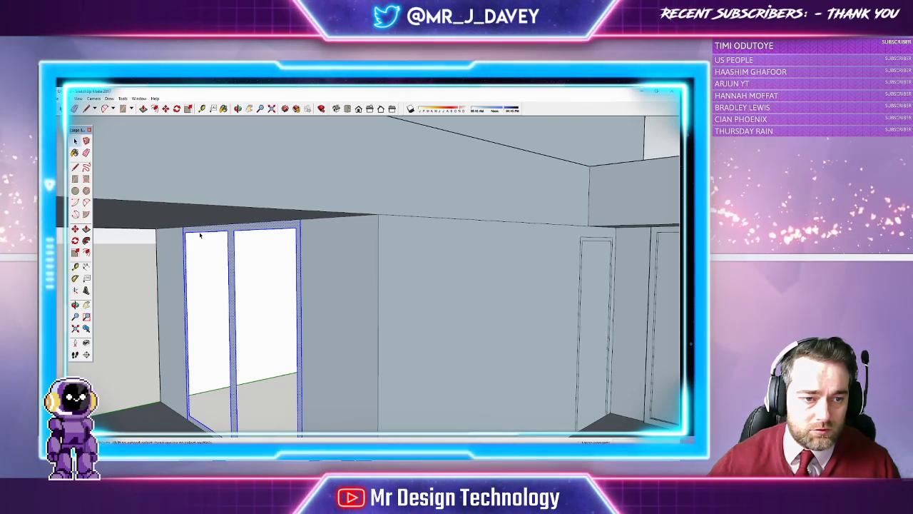
{"action": "left_click", "coordinate": [199, 250]}
{"action": "key", "text": "l"}
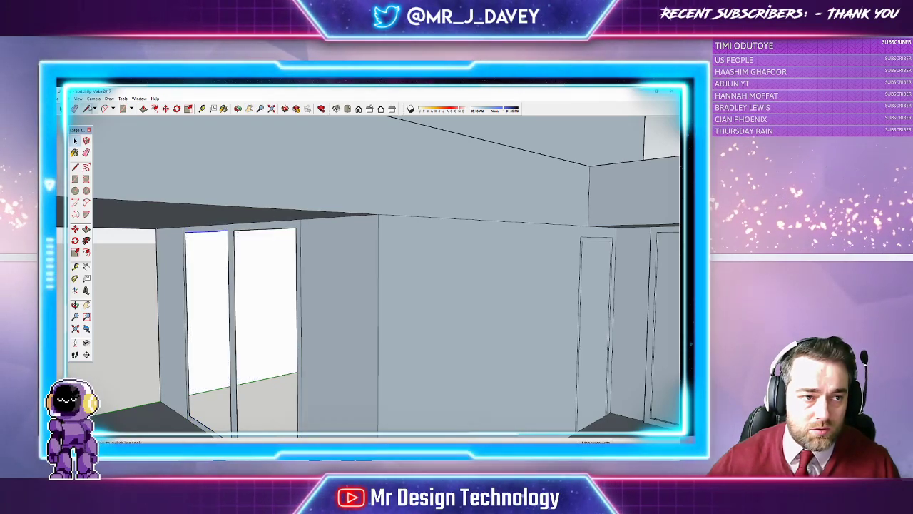
{"action": "left_click", "coordinate": [186, 232]}
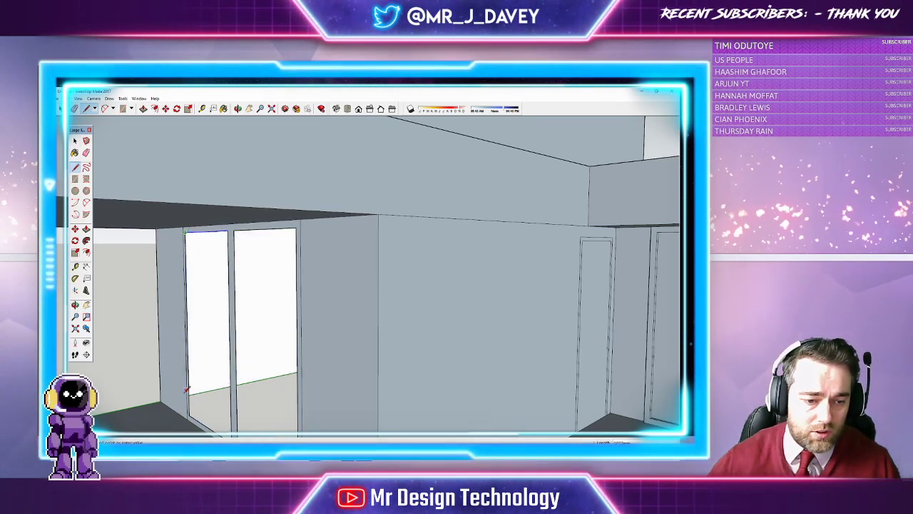
{"action": "left_click", "coordinate": [189, 417]}
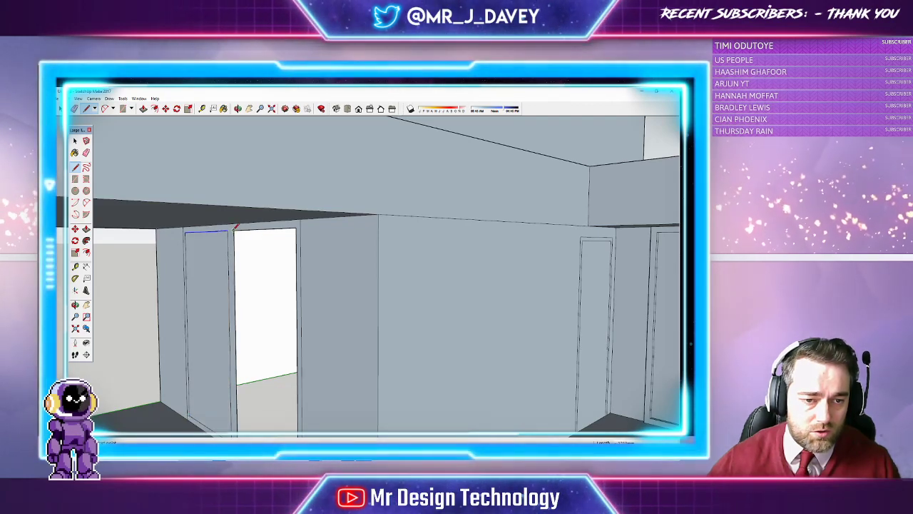
{"action": "scroll", "coordinate": [244, 237], "scroll_direction": "down", "scroll_amount": 2}
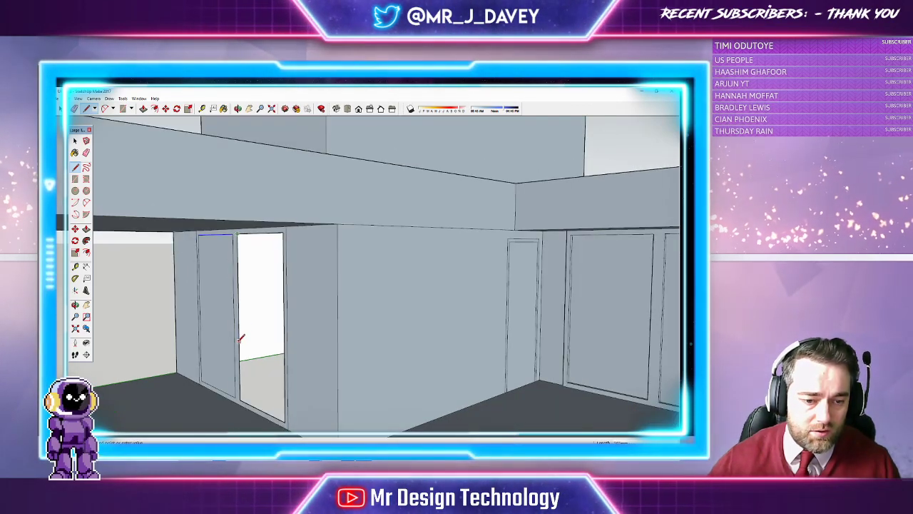
{"action": "left_click", "coordinate": [239, 397]}
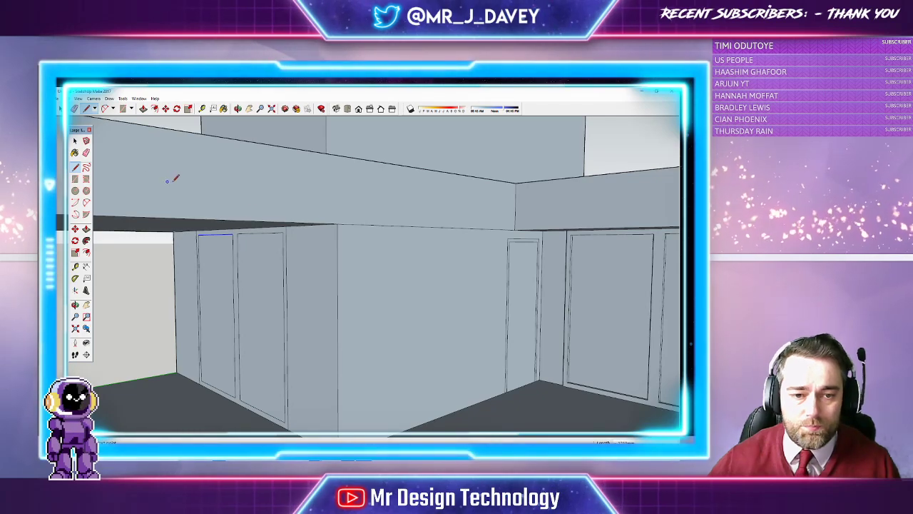
Step: Push/Pull the end wall's double door frame and the side door's frame slightly outward from their walls
{"action": "left_click", "coordinate": [143, 109]}
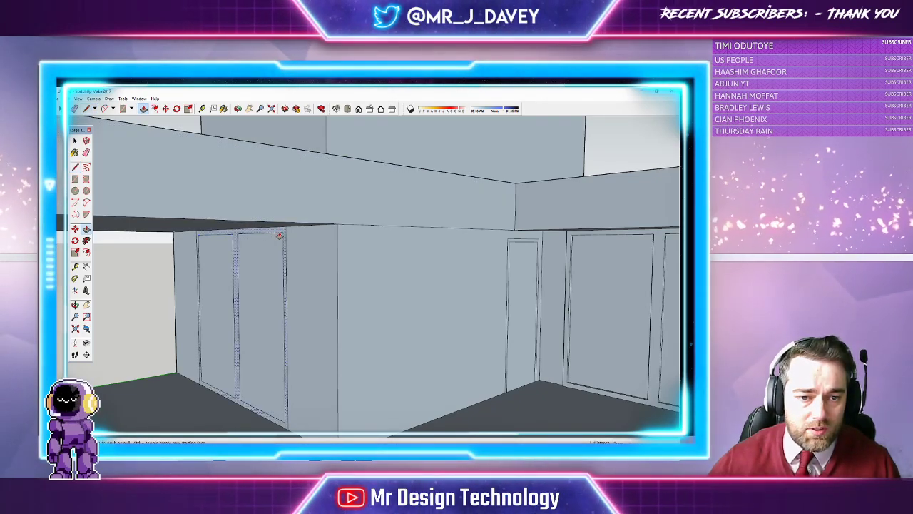
{"action": "left_click", "coordinate": [277, 236]}
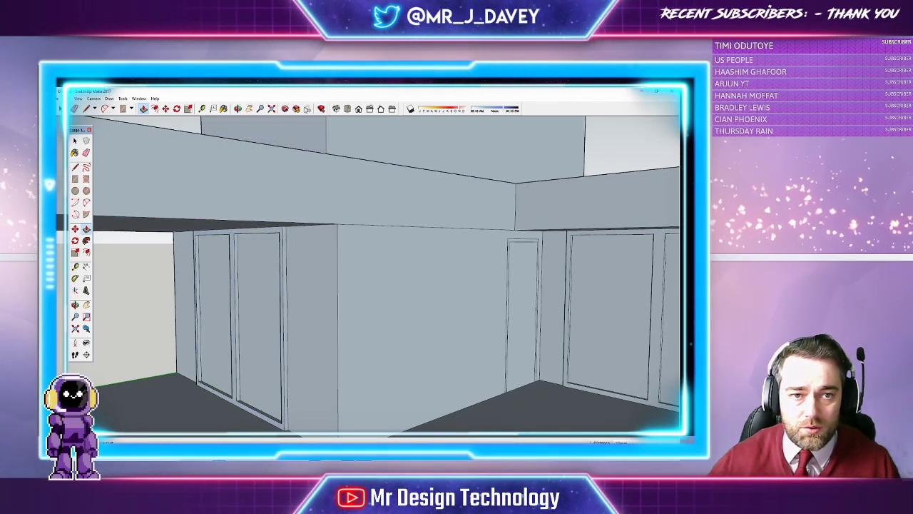
{"action": "left_click", "coordinate": [238, 109]}
{"action": "mouse_move", "coordinate": [397, 194]}
{"action": "left_mouse_down"}
{"action": "mouse_move", "coordinate": [402, 232]}
{"action": "mouse_move", "coordinate": [422, 221]}
{"action": "mouse_move", "coordinate": [409, 212]}
{"action": "left_mouse_up"}
{"action": "left_click", "coordinate": [143, 109]}
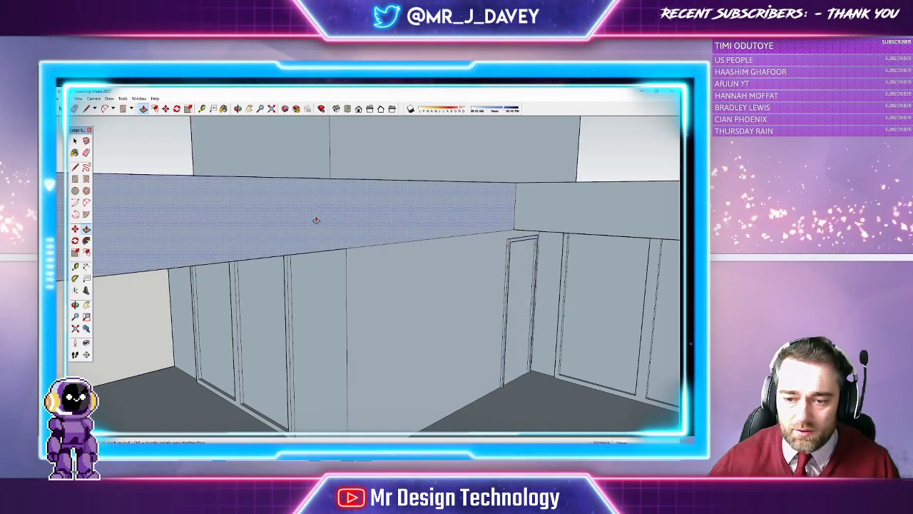
{"action": "left_click", "coordinate": [271, 108]}
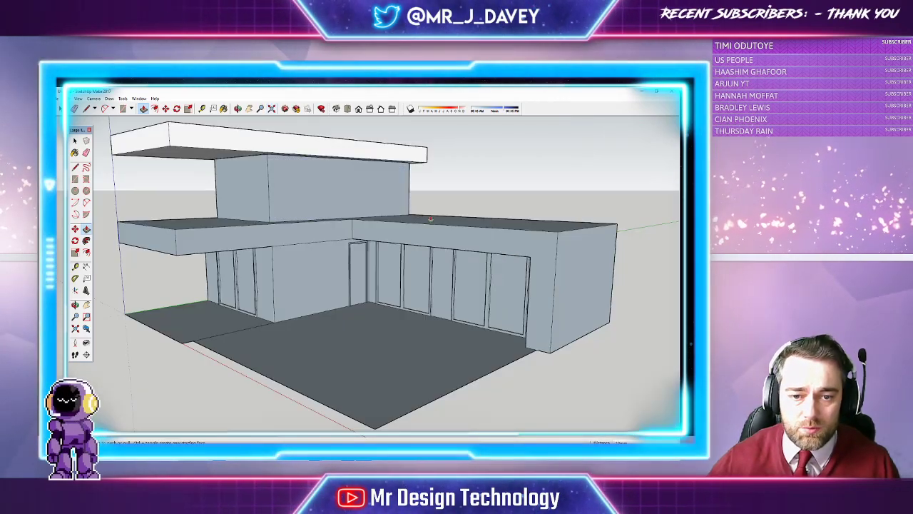
Step: Push/Pull the underside of the projecting band around the top of the upper storey up to the roof, along the long wall and the end wall
{"action": "left_click", "coordinate": [239, 109]}
{"action": "left_click_drag", "start_coordinate": [374, 203], "coordinate": [355, 263]}
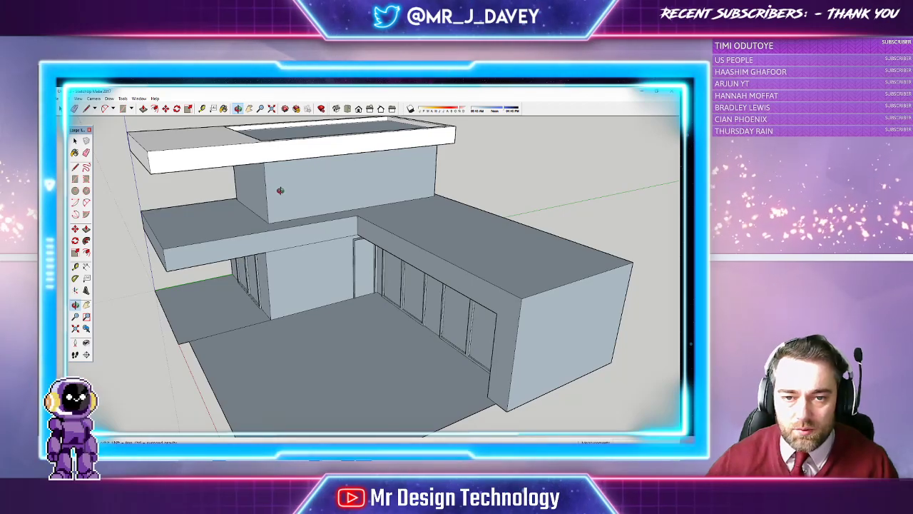
{"action": "left_click_drag", "start_coordinate": [404, 218], "coordinate": [161, 137]}
{"action": "key", "text": "m"}
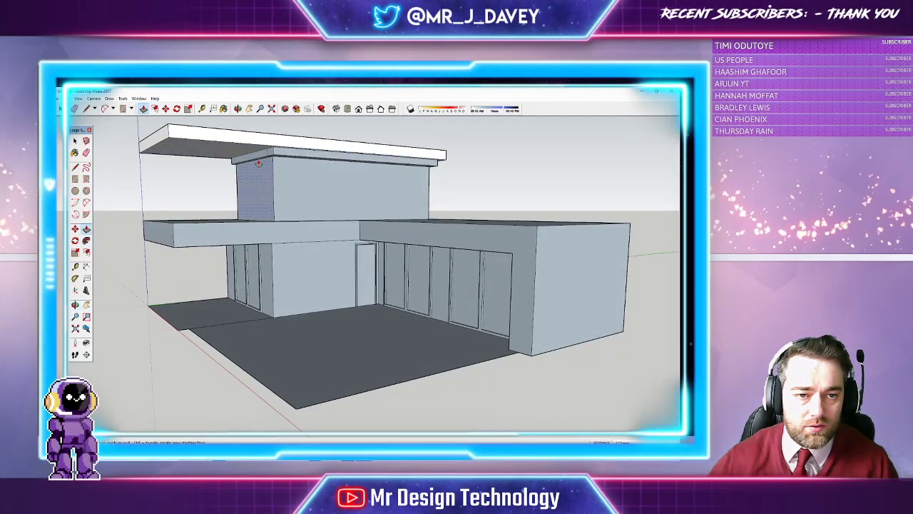
{"action": "scroll", "coordinate": [258, 163], "scroll_direction": "up", "scroll_amount": 5}
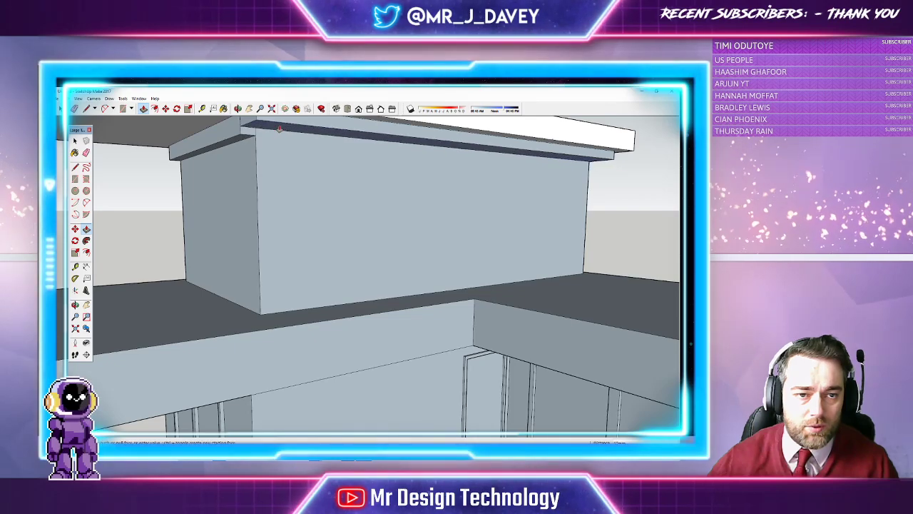
{"action": "left_click", "coordinate": [369, 122]}
{"action": "left_click", "coordinate": [239, 139]}
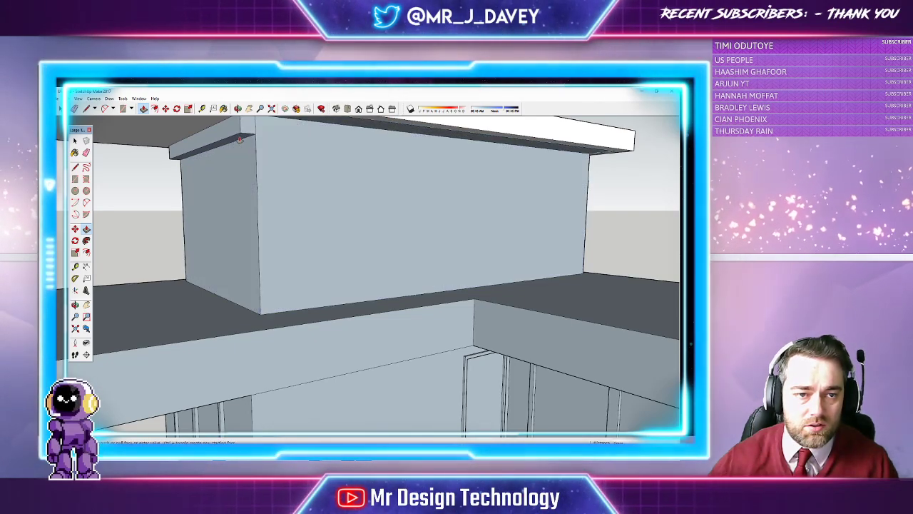
{"action": "left_click", "coordinate": [162, 145]}
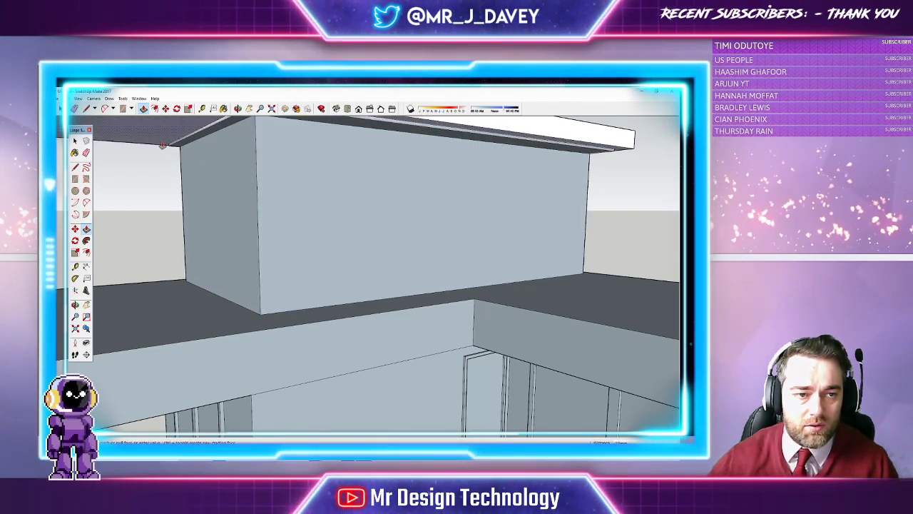
Step: Draw a vertical line down the middle of the upper storey's long wall, from its base to the roof
{"action": "scroll", "coordinate": [309, 154], "scroll_direction": "down", "scroll_amount": 2}
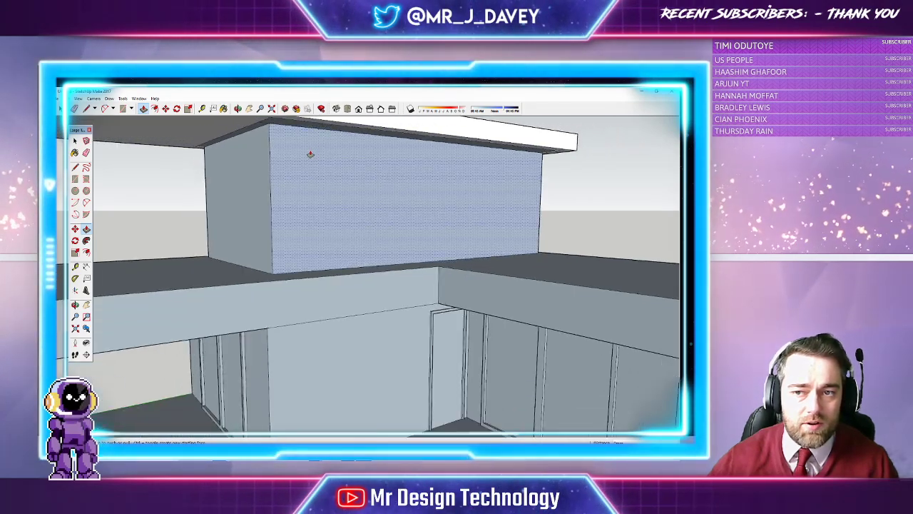
{"action": "scroll", "coordinate": [310, 154], "scroll_direction": "down", "scroll_amount": 2}
{"action": "middle_click_drag", "start_coordinate": [331, 160], "coordinate": [325, 228]}
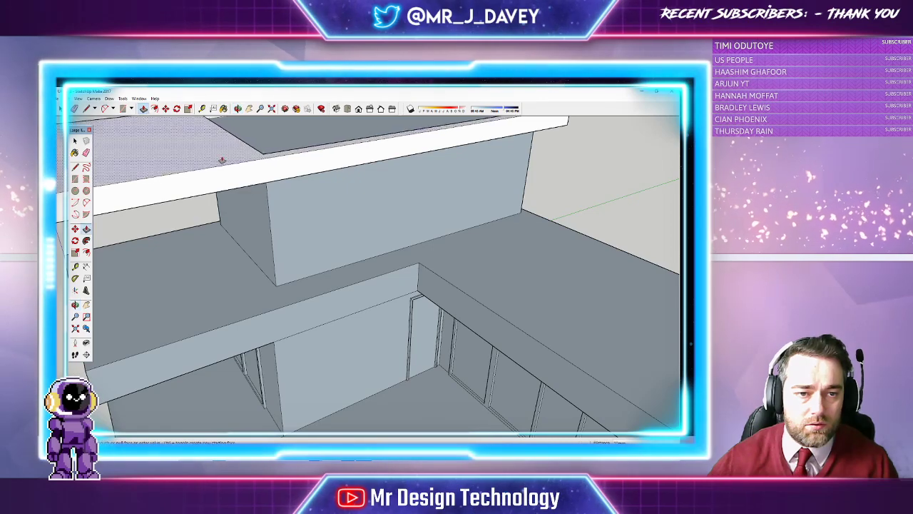
{"action": "scroll", "coordinate": [372, 176], "scroll_direction": "down", "scroll_amount": 3}
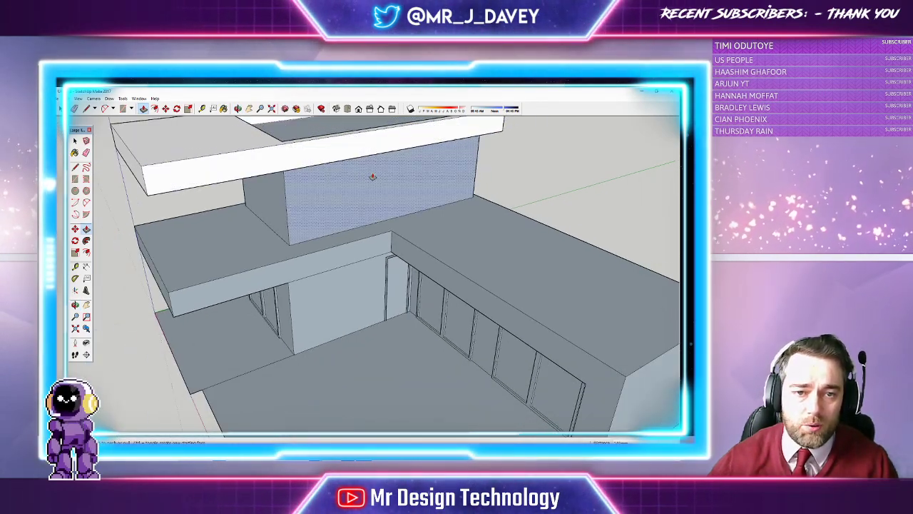
{"action": "middle_click_drag", "start_coordinate": [372, 176], "coordinate": [350, 146]}
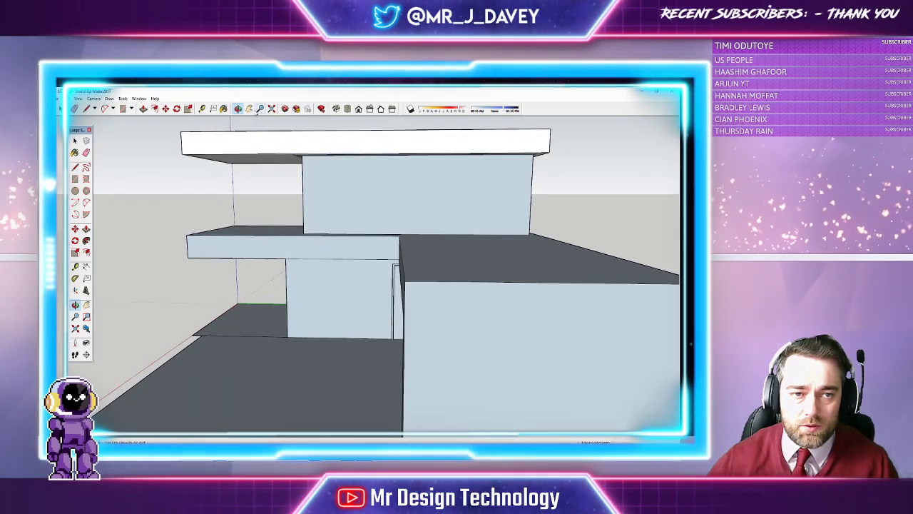
{"action": "left_click", "coordinate": [249, 109]}
{"action": "scroll", "coordinate": [396, 187], "scroll_direction": "up", "scroll_amount": 5}
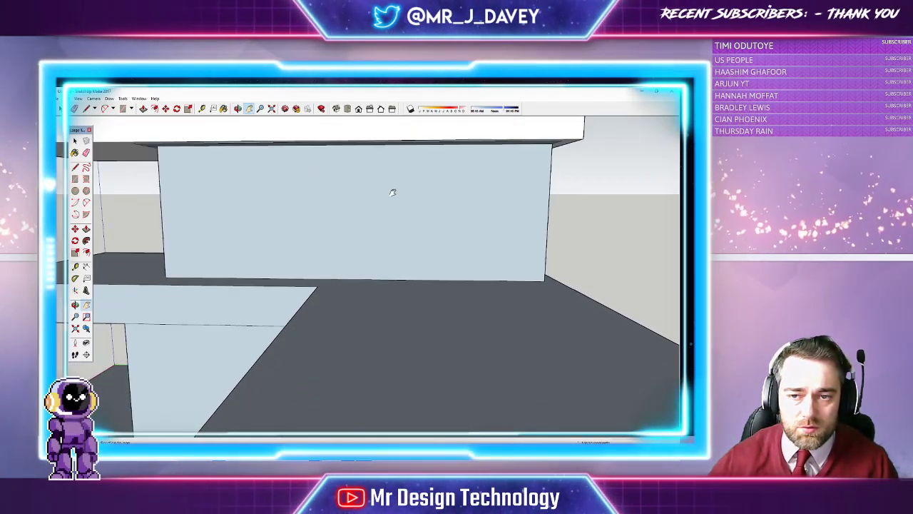
{"action": "left_click", "coordinate": [75, 167]}
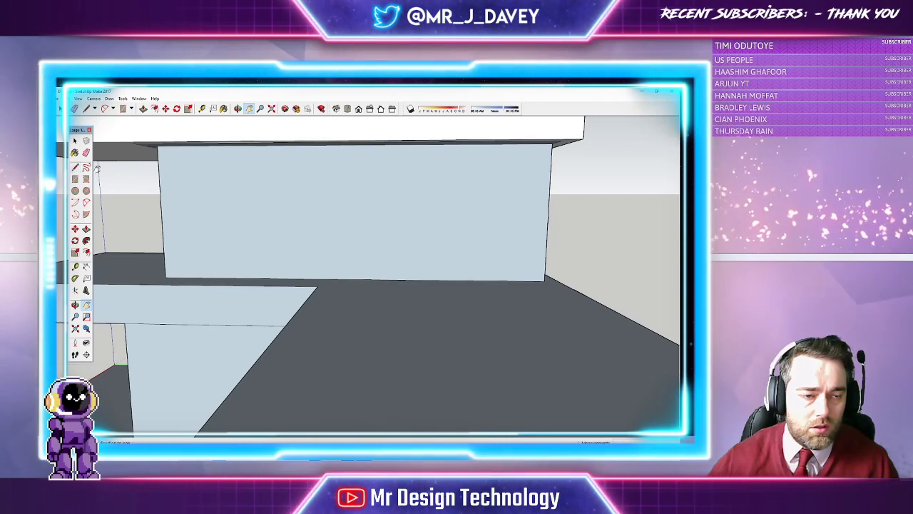
{"action": "left_click", "coordinate": [350, 279]}
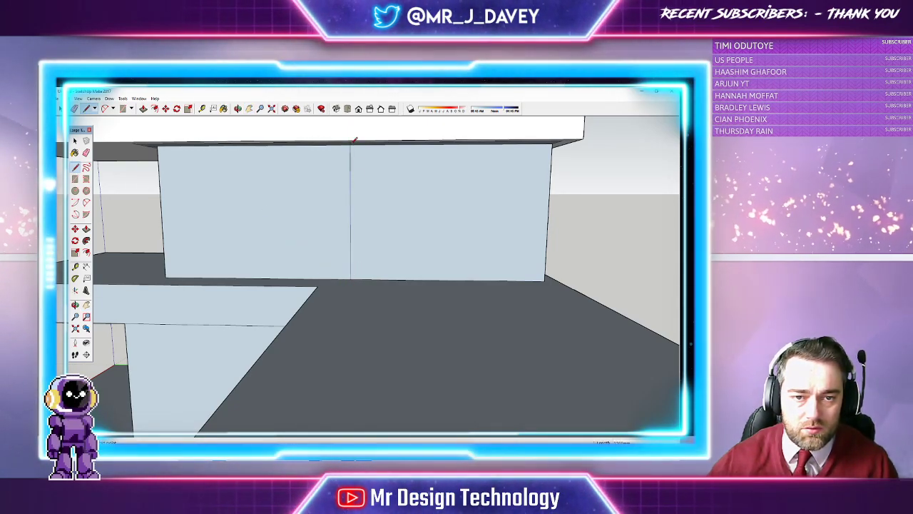
{"action": "left_click", "coordinate": [352, 143]}
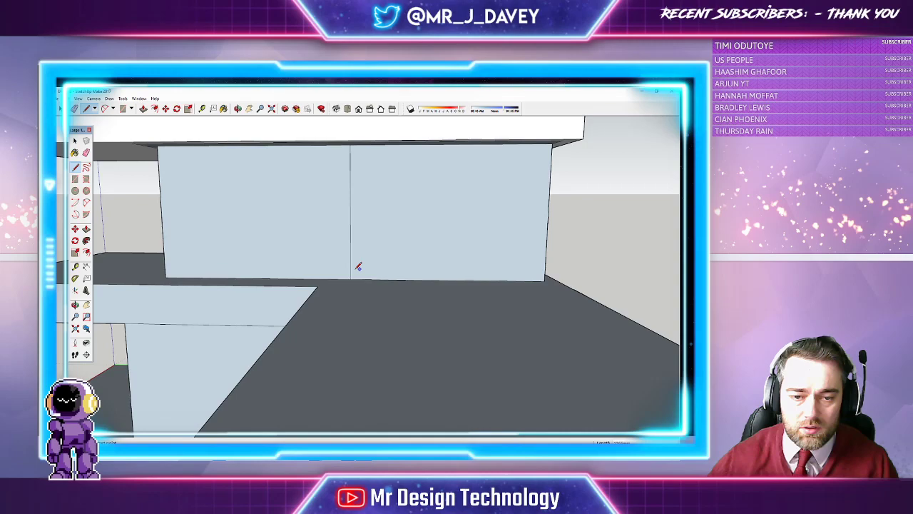
{"action": "right_click", "coordinate": [254, 276]}
{"action": "key", "text": "Escape"}
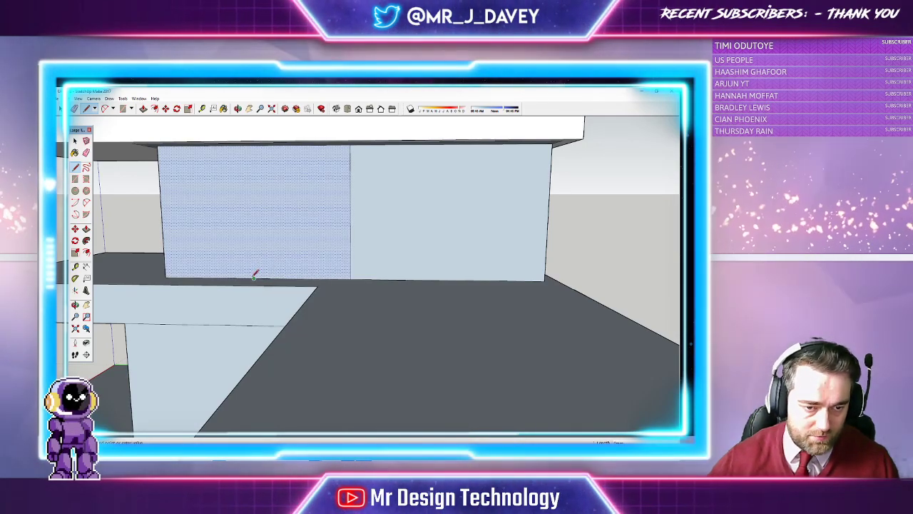
{"action": "left_click", "coordinate": [255, 277]}
{"action": "left_click", "coordinate": [249, 147]}
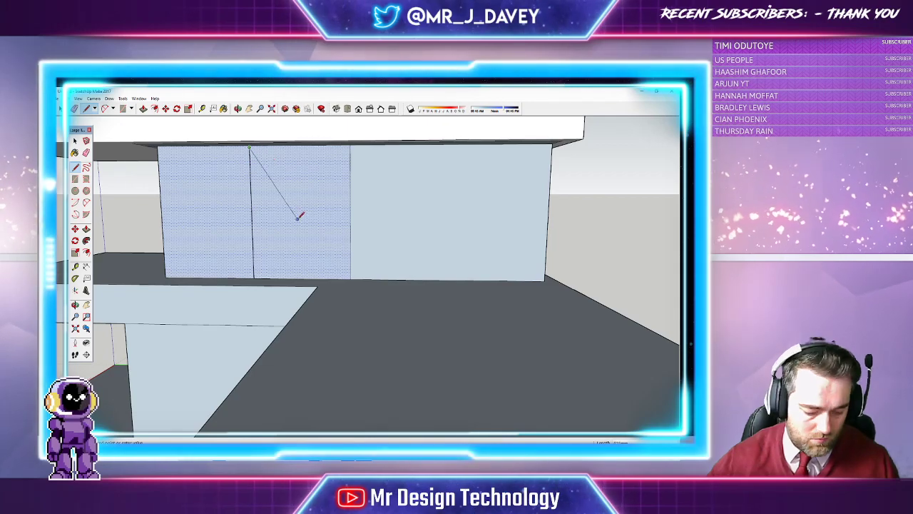
{"action": "key", "text": "ctrl+z"}
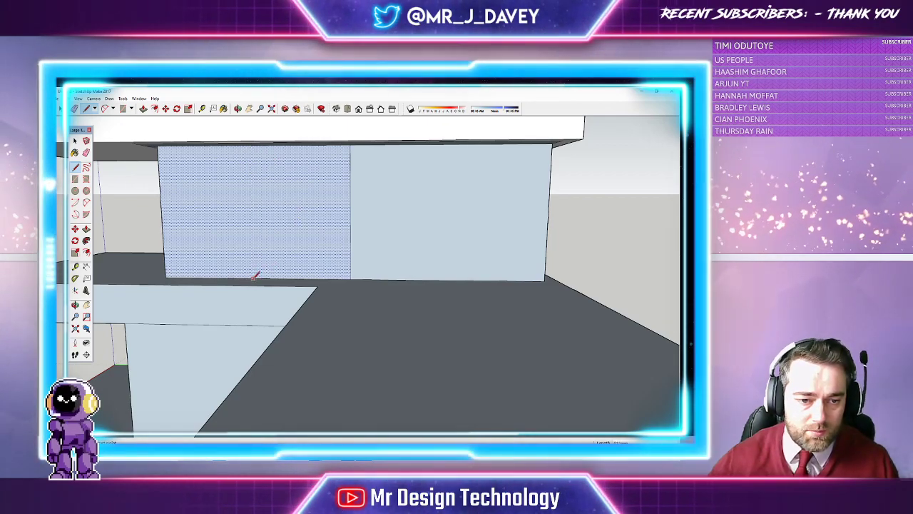
Step: Subdivide the upper storey's long wall with further vertical lines and erase the surplus ones, leaving two door-width panels apart
{"action": "left_click", "coordinate": [253, 145]}
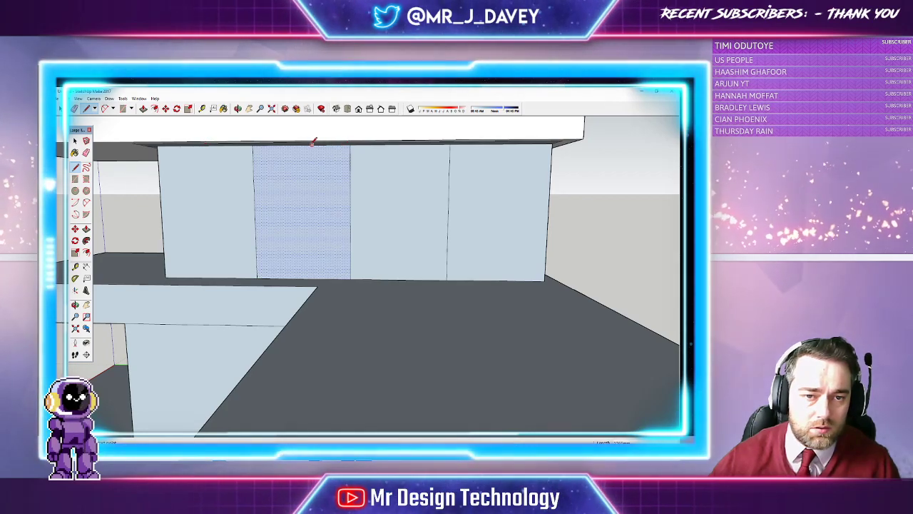
{"action": "left_click", "coordinate": [303, 279]}
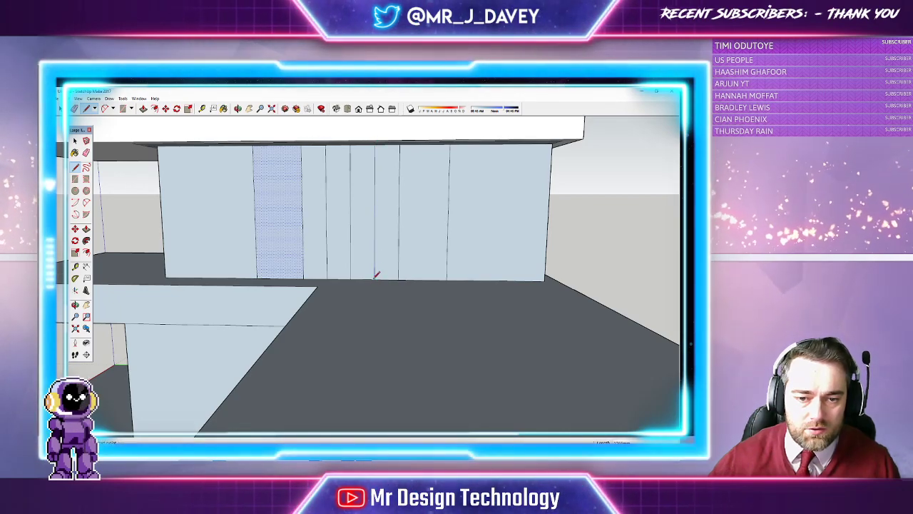
{"action": "left_click", "coordinate": [350, 193]}
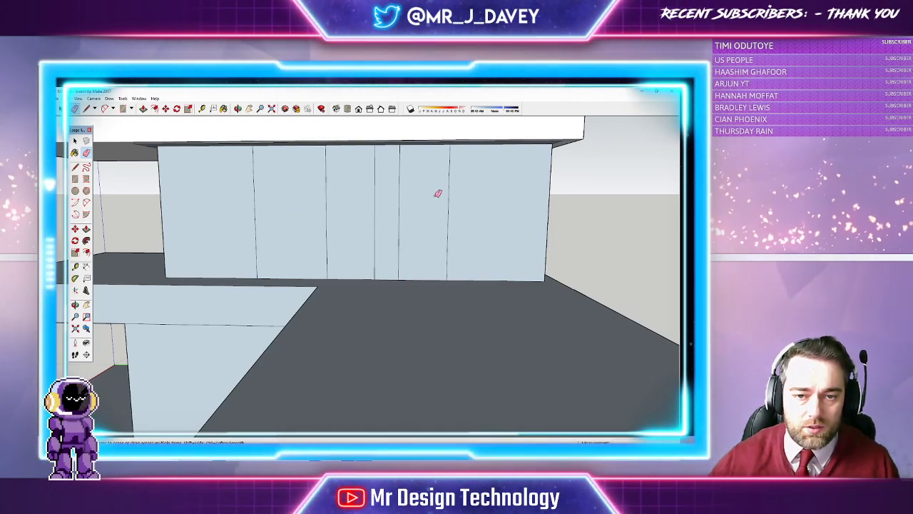
Step: Offset the two wall panels inward to form door frames and paste a frame copy against the outer side of each
{"action": "left_click", "coordinate": [153, 109]}
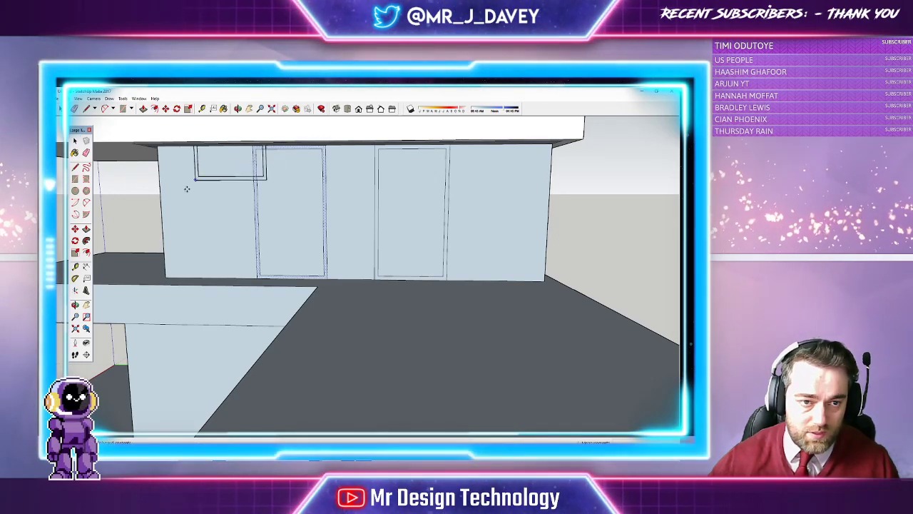
{"action": "left_click", "coordinate": [188, 280]}
{"action": "key", "text": "ctrl+v"}
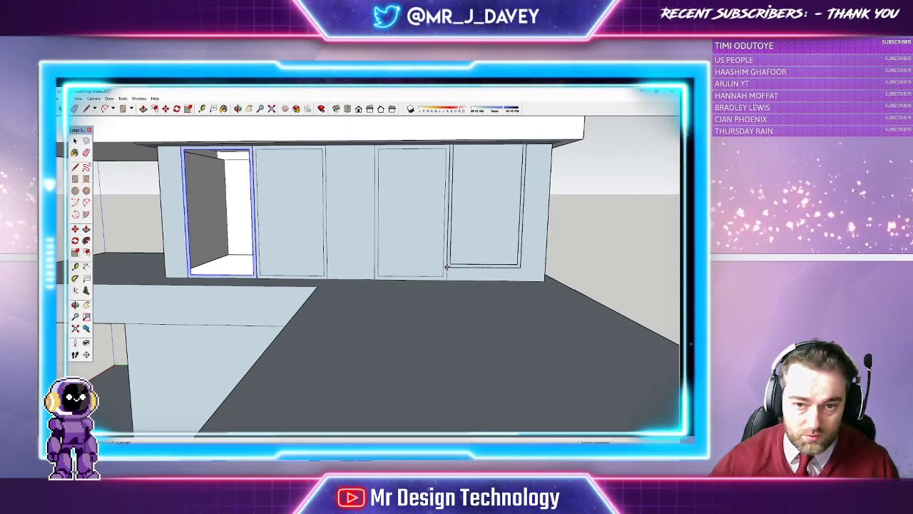
{"action": "left_click", "coordinate": [448, 278]}
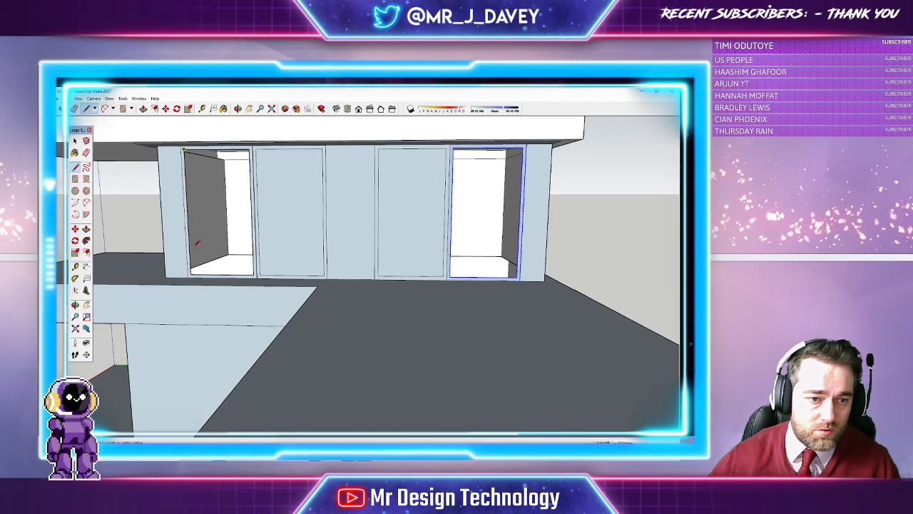
Step: Trace an inner vertical edge of each pasted upper-storey frame with the Line tool to fill both openings
{"action": "left_click", "coordinate": [190, 273]}
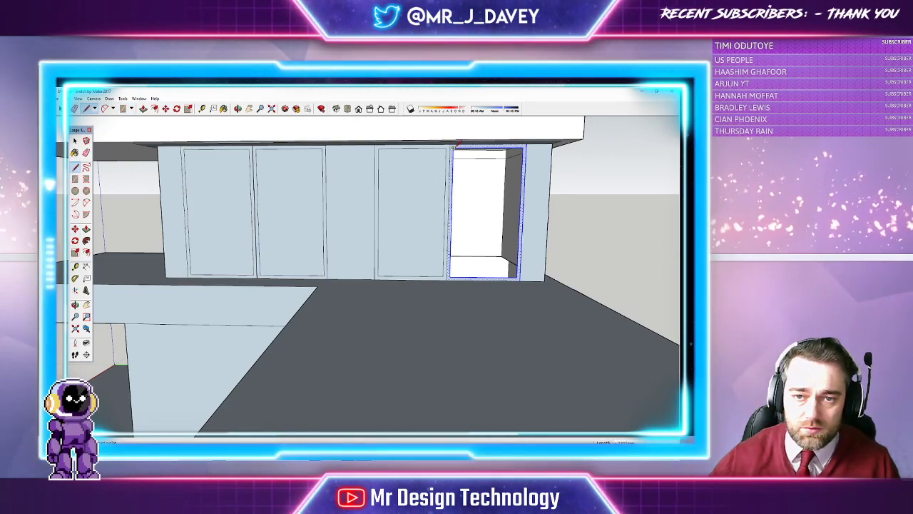
{"action": "left_click", "coordinate": [453, 272]}
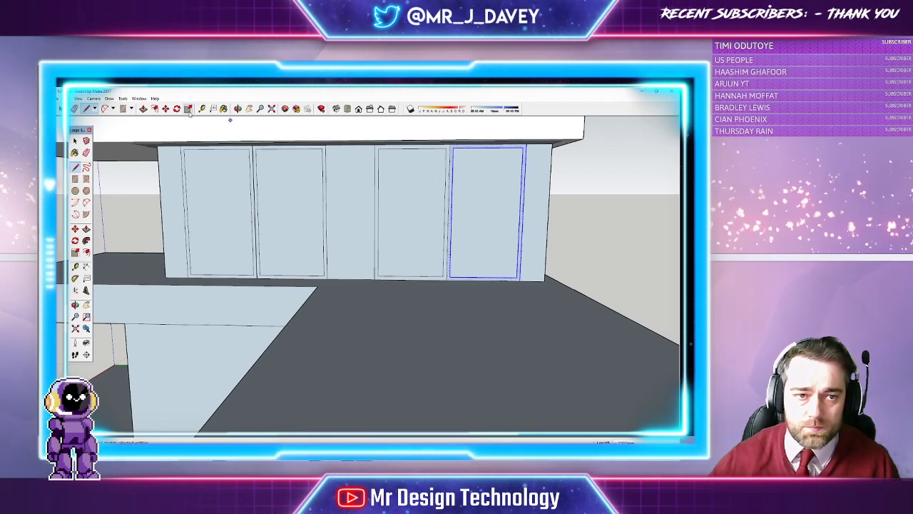
Step: Push/Pull both upper-storey double door frames slightly outward from the wall, matching the second frame's depth to the first
{"action": "middle_click_drag", "start_coordinate": [356, 171], "coordinate": [295, 177]}
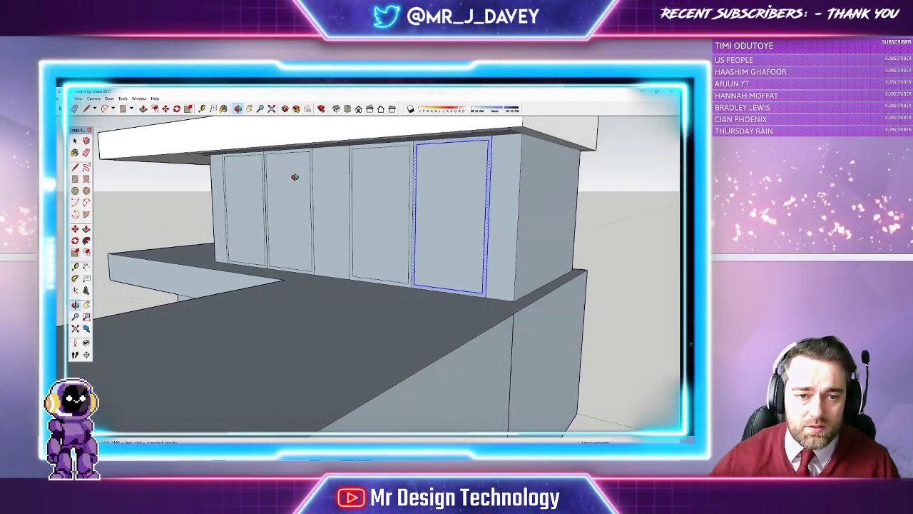
{"action": "left_click", "coordinate": [144, 108]}
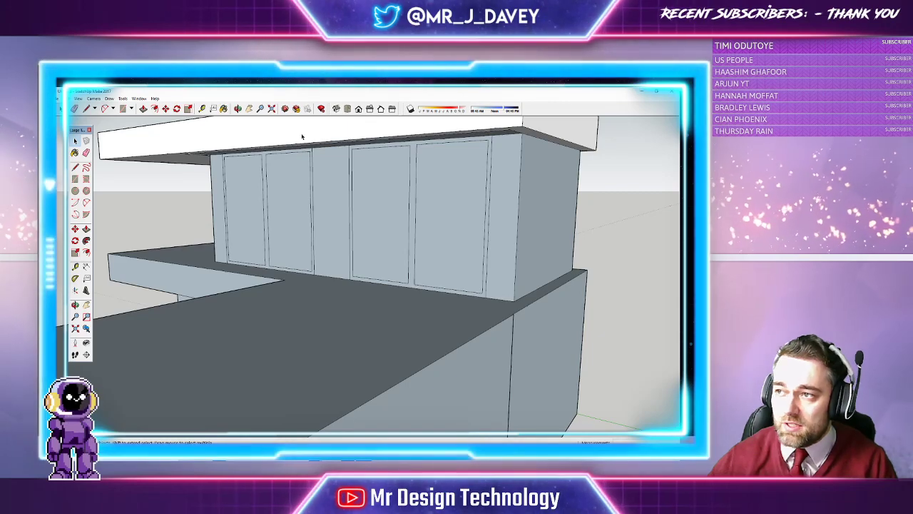
{"action": "left_click", "coordinate": [144, 109]}
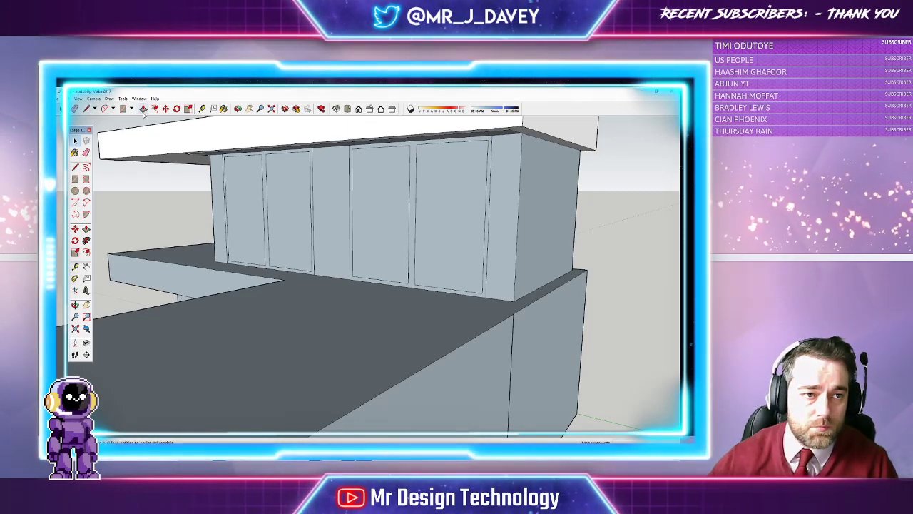
{"action": "left_click", "coordinate": [225, 158]}
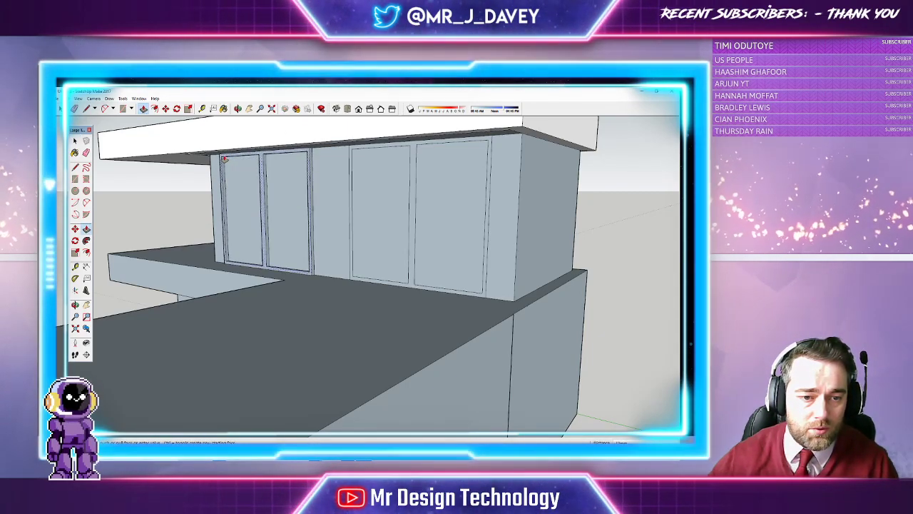
{"action": "left_click", "coordinate": [225, 159]}
{"action": "left_click", "coordinate": [354, 151]}
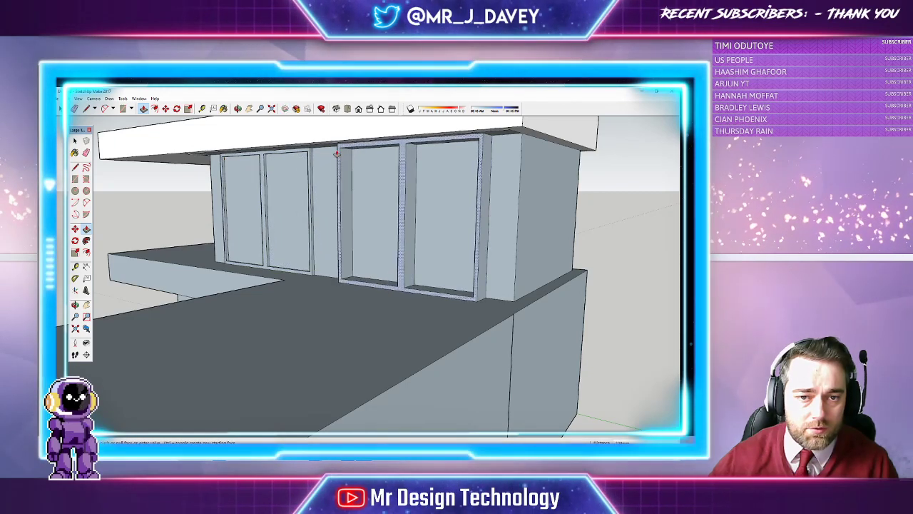
{"action": "left_click", "coordinate": [310, 155]}
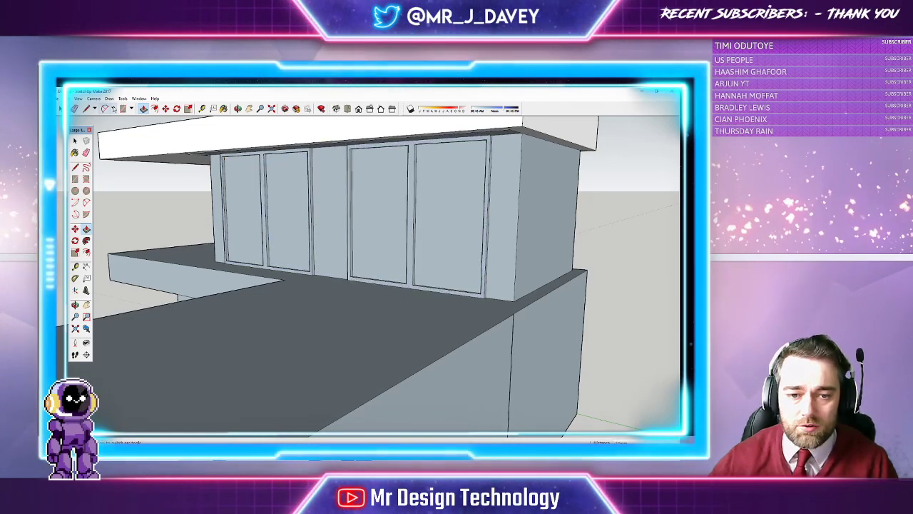
Step: Push/Pull the long courtyard-side edge of the ground-floor overhang outward and extend the roof's edge above it flush with it
{"action": "middle_click_drag", "start_coordinate": [265, 166], "coordinate": [397, 217]}
{"action": "left_click_drag", "start_coordinate": [396, 217], "coordinate": [385, 275]}
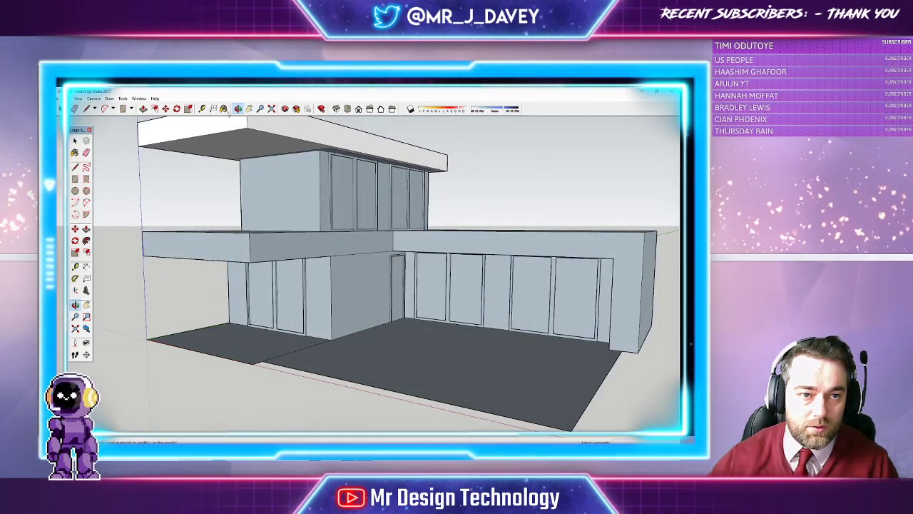
{"action": "double_click", "coordinate": [313, 245]}
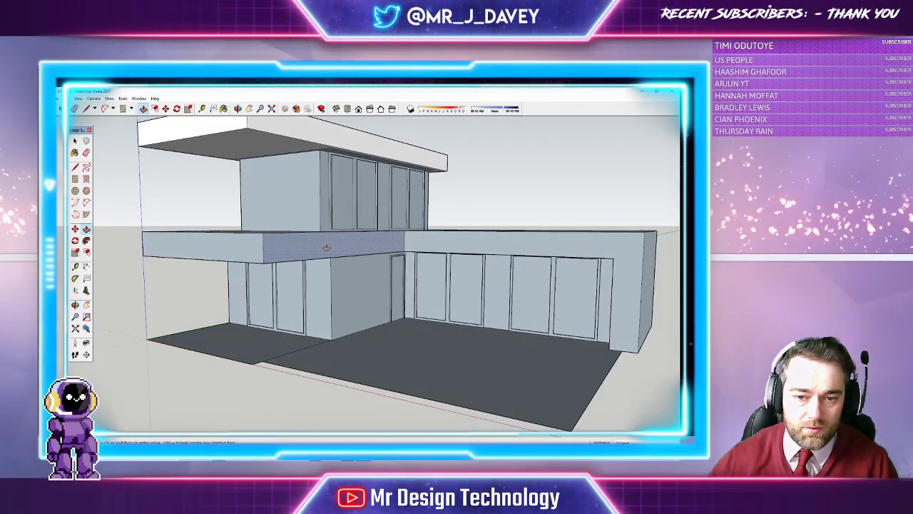
{"action": "left_click", "coordinate": [338, 144]}
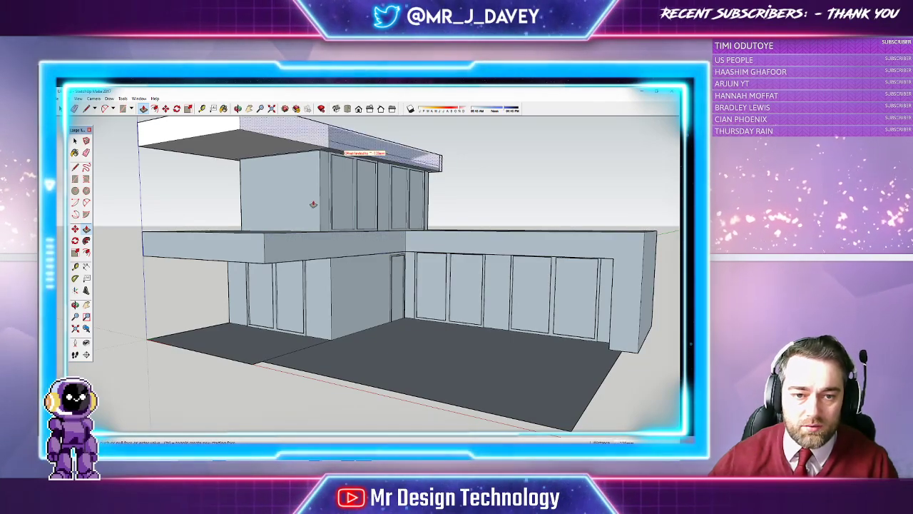
{"action": "left_click", "coordinate": [312, 236]}
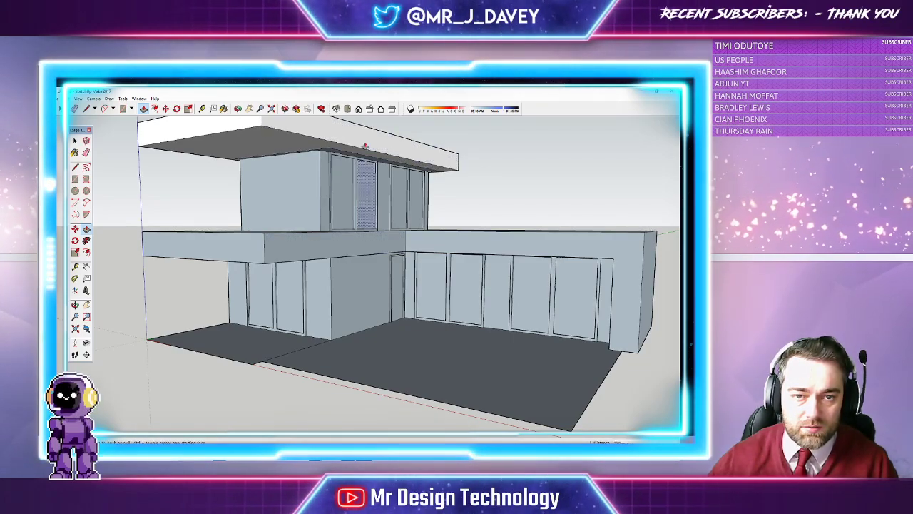
Step: Erase the leftover lines on the roof's underside around the upper storey's corner so the soffit forms one surface
{"action": "left_click", "coordinate": [238, 109]}
{"action": "left_click_drag", "start_coordinate": [435, 172], "coordinate": [356, 263]}
{"action": "scroll", "coordinate": [334, 139], "scroll_direction": "up", "scroll_amount": 6}
{"action": "scroll", "coordinate": [370, 259], "scroll_direction": "up", "scroll_amount": 3}
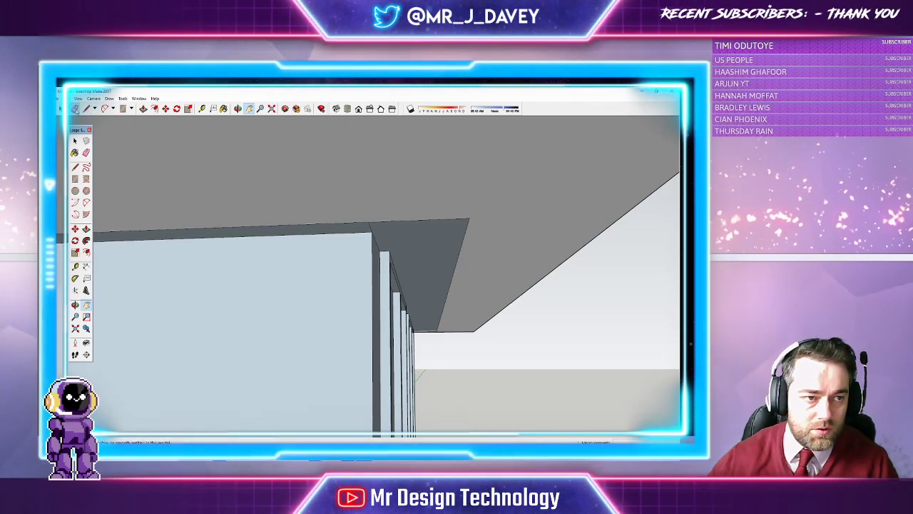
{"action": "left_click", "coordinate": [75, 109]}
{"action": "left_click", "coordinate": [407, 219]}
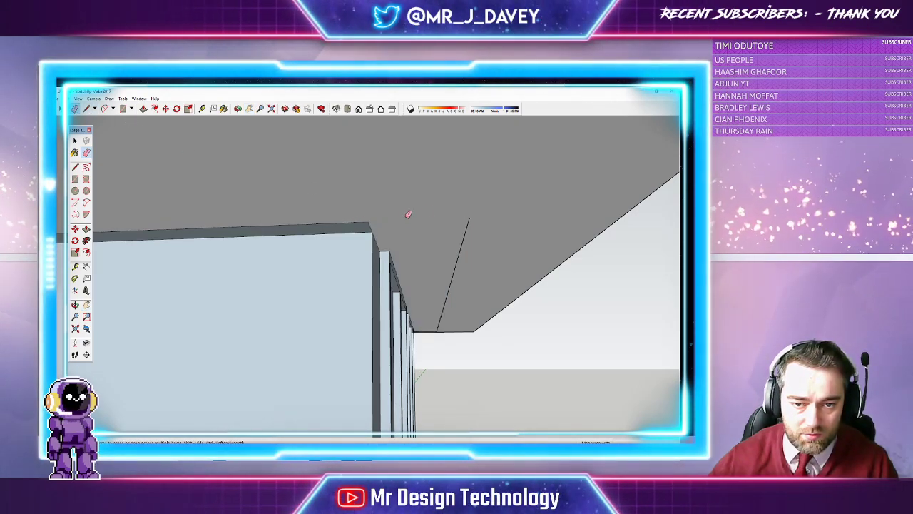
{"action": "left_click", "coordinate": [468, 223]}
{"action": "left_click", "coordinate": [363, 224]}
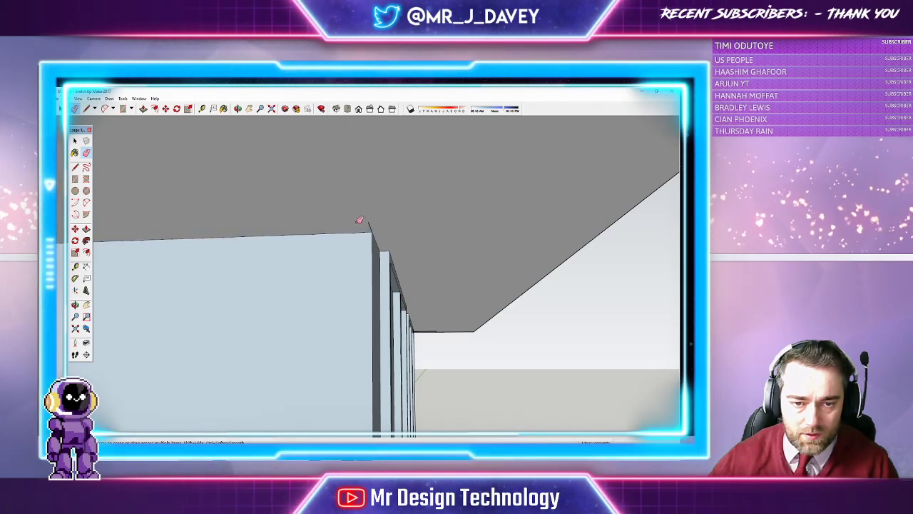
{"action": "mouse_move", "coordinate": [450, 316]}
{"action": "middle_mouse_down"}
{"action": "mouse_move", "coordinate": [430, 306]}
{"action": "mouse_move", "coordinate": [456, 356]}
{"action": "mouse_move", "coordinate": [400, 306]}
{"action": "mouse_move", "coordinate": [300, 285]}
{"action": "middle_mouse_up"}
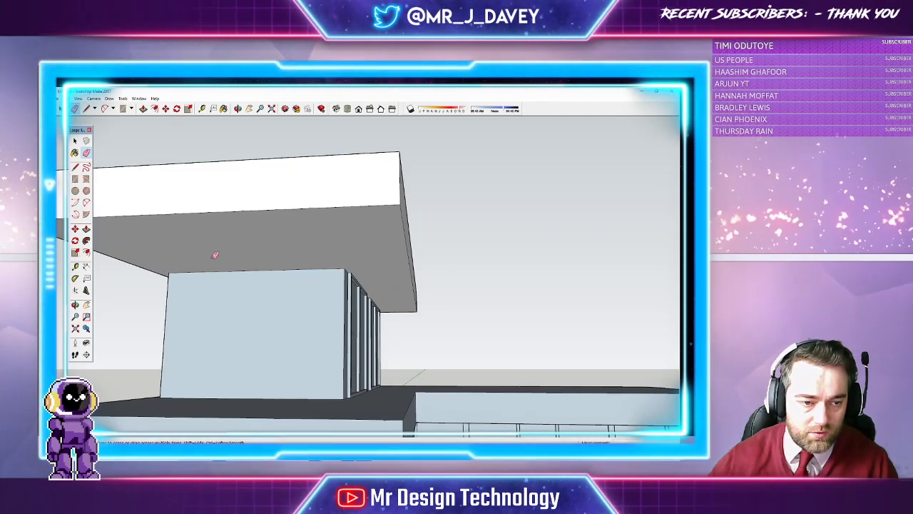
{"action": "mouse_move", "coordinate": [254, 196]}
{"action": "middle_mouse_down"}
{"action": "mouse_move", "coordinate": [254, 214]}
{"action": "mouse_move", "coordinate": [171, 195]}
{"action": "mouse_move", "coordinate": [220, 214]}
{"action": "mouse_move", "coordinate": [223, 254]}
{"action": "middle_mouse_up"}
{"action": "left_click_drag", "start_coordinate": [223, 265], "coordinate": [226, 241]}
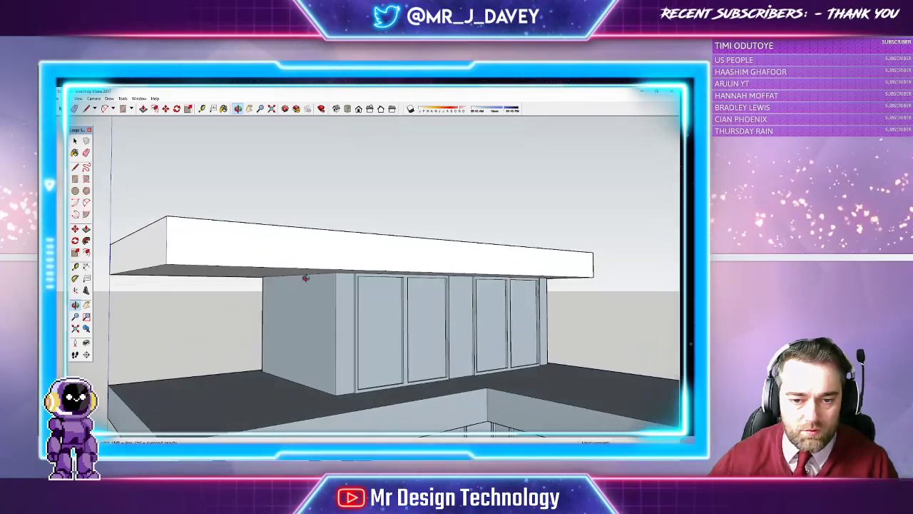
{"action": "scroll", "coordinate": [304, 269], "scroll_direction": "down", "scroll_amount": 5}
{"action": "scroll", "coordinate": [304, 267], "scroll_direction": "up", "scroll_amount": 1}
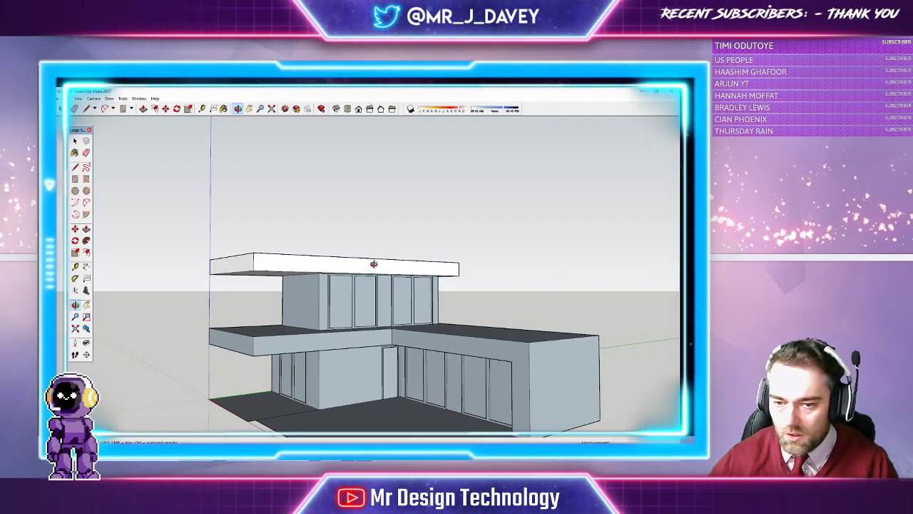
Step: Push/Pull the roof's short end face outward so the roof projects past the upper storey's rear wall
{"action": "mouse_move", "coordinate": [364, 290]}
{"action": "left_mouse_down"}
{"action": "mouse_move", "coordinate": [359, 255]}
{"action": "mouse_move", "coordinate": [343, 285]}
{"action": "mouse_move", "coordinate": [318, 300]}
{"action": "mouse_move", "coordinate": [353, 287]}
{"action": "left_mouse_up"}
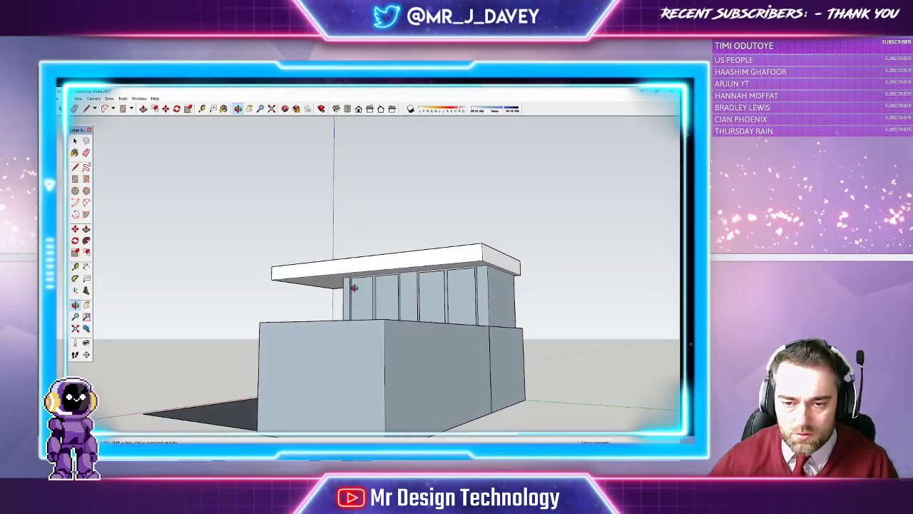
{"action": "left_click", "coordinate": [143, 109]}
{"action": "left_click_drag", "start_coordinate": [508, 265], "coordinate": [473, 264]}
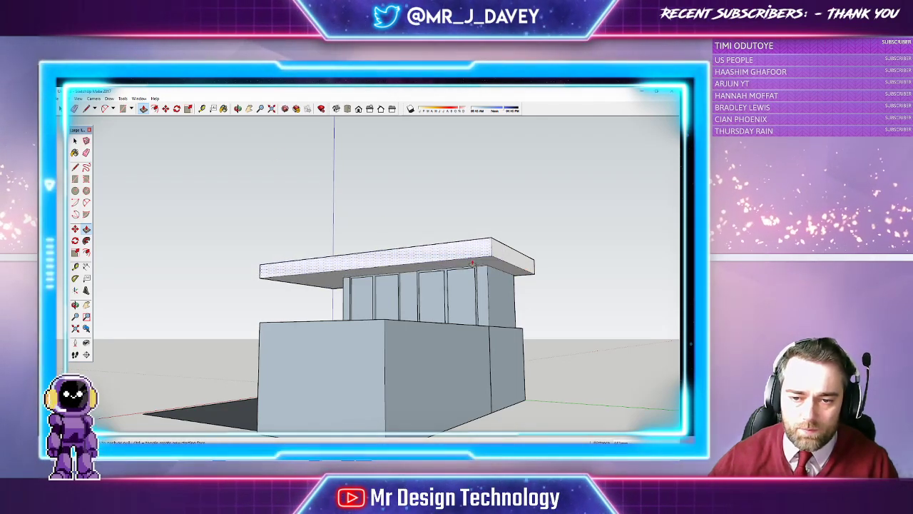
{"action": "key", "text": "Escape"}
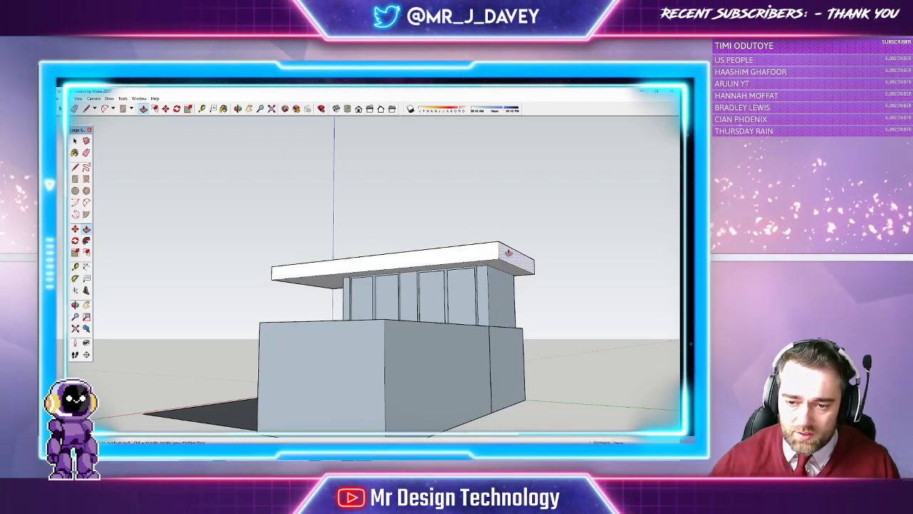
Step: Project the ground-floor corner onto the roof's underside with a vertical guide line, divide the underside lengthwise from there, and erase the guide line
{"action": "middle_click_drag", "start_coordinate": [510, 319], "coordinate": [109, 294]}
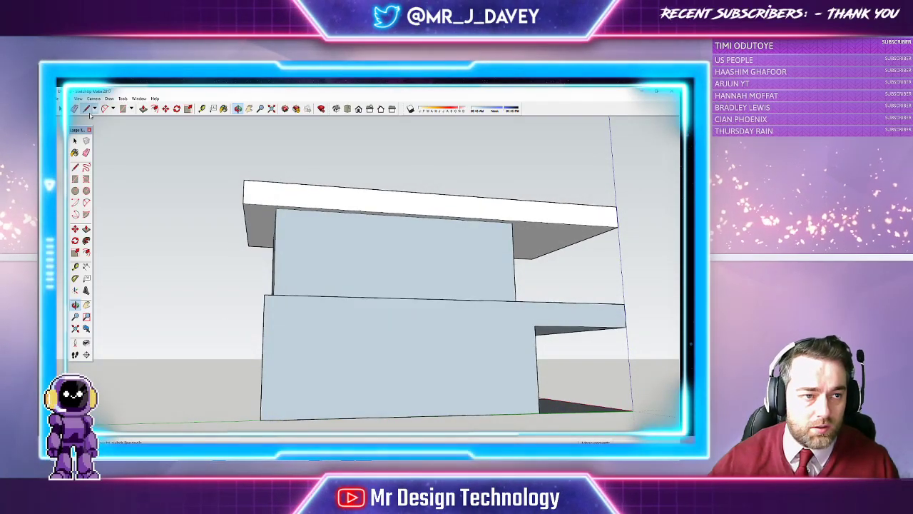
{"action": "left_click", "coordinate": [88, 110]}
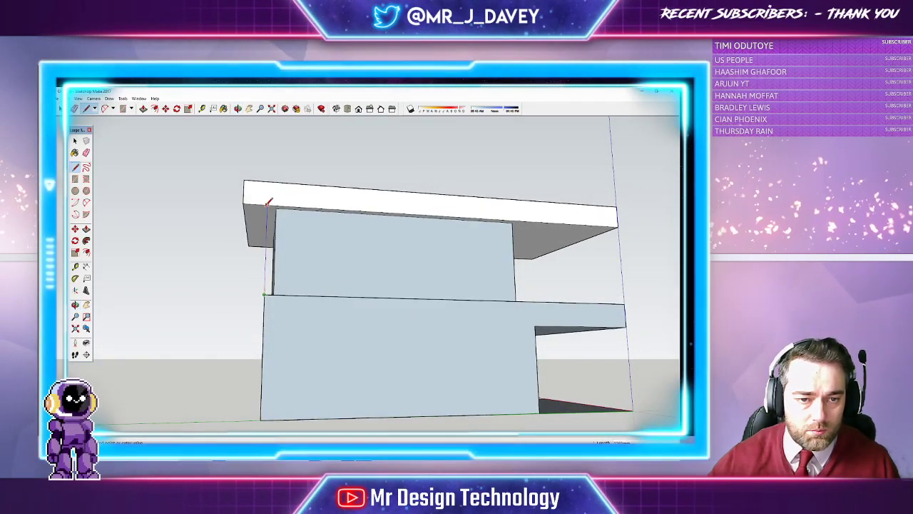
{"action": "left_click", "coordinate": [267, 205]}
{"action": "left_click", "coordinate": [239, 108]}
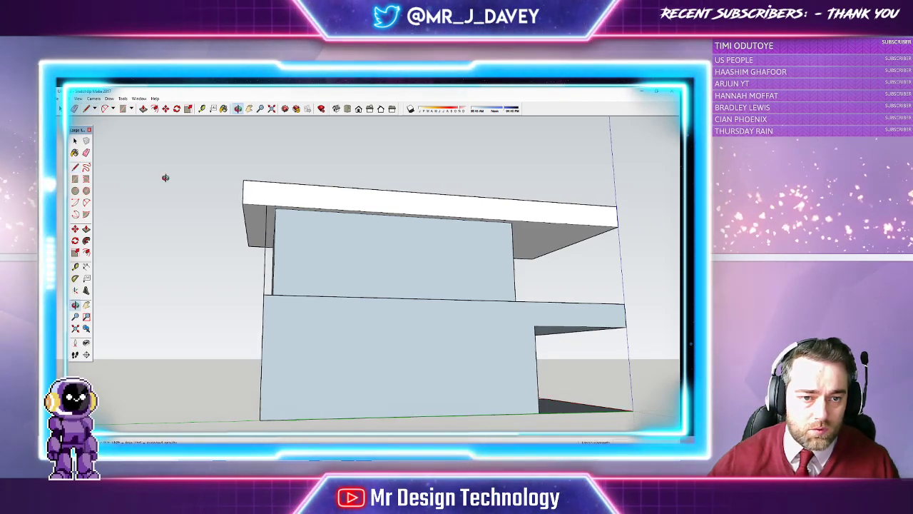
{"action": "left_click_drag", "start_coordinate": [165, 178], "coordinate": [314, 178]}
{"action": "left_click", "coordinate": [87, 109]}
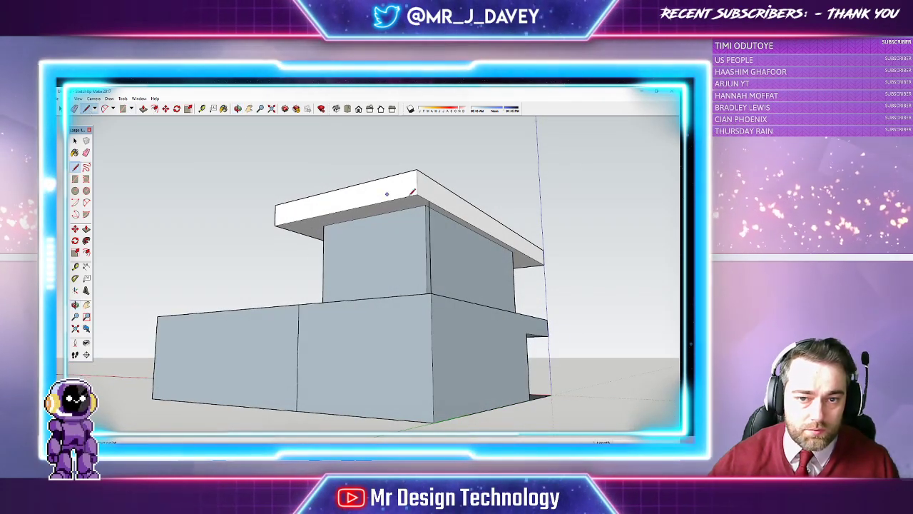
{"action": "left_click", "coordinate": [429, 202]}
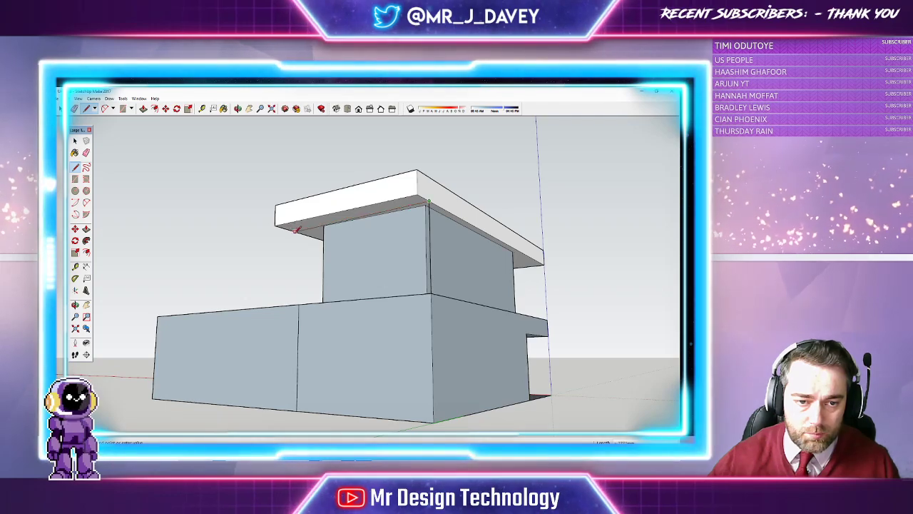
{"action": "left_click", "coordinate": [291, 229]}
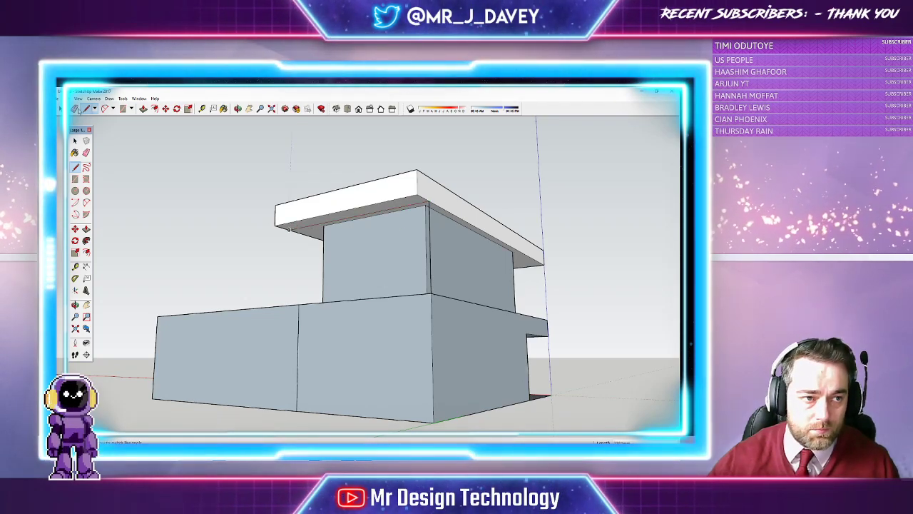
{"action": "left_click", "coordinate": [430, 211]}
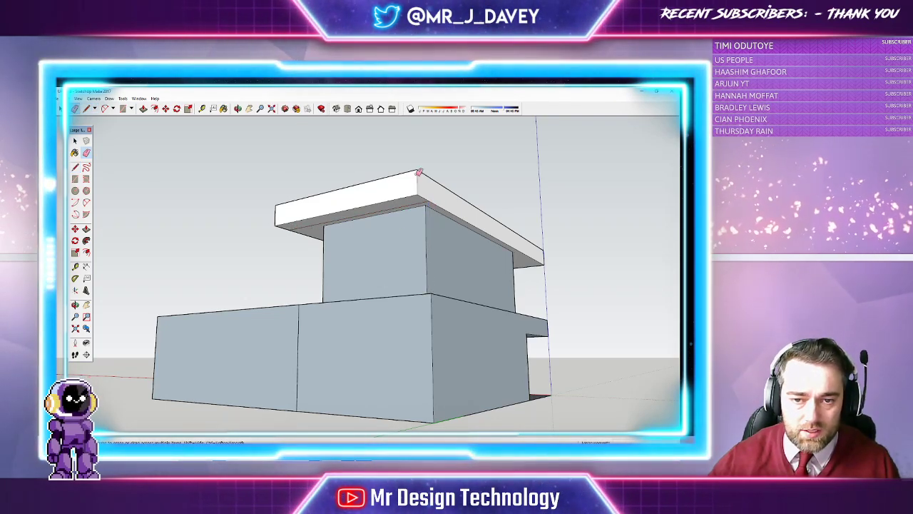
Step: Push/Pull the outer strip of the roof's underside down to ground level to form a full-height rear wall
{"action": "left_click", "coordinate": [143, 108]}
{"action": "left_click_drag", "start_coordinate": [326, 225], "coordinate": [338, 412]}
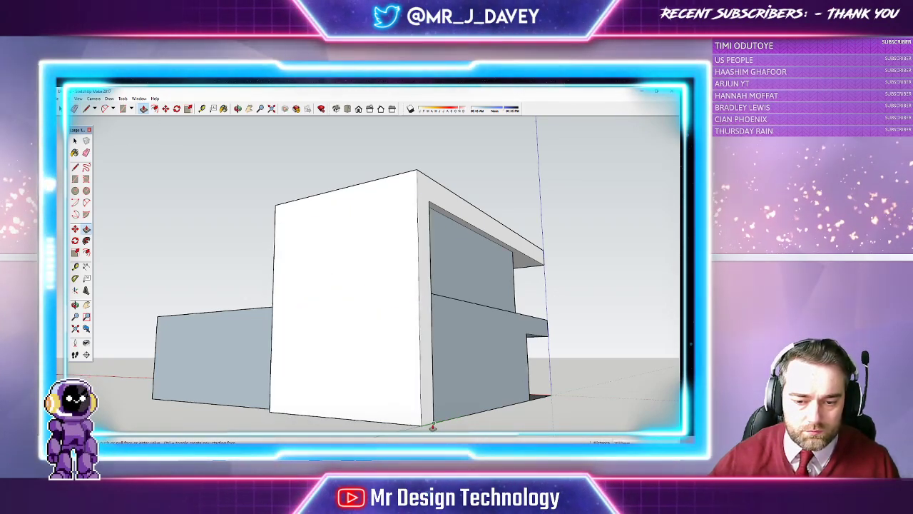
{"action": "left_click", "coordinate": [237, 109]}
{"action": "left_click_drag", "start_coordinate": [224, 163], "coordinate": [388, 211]}
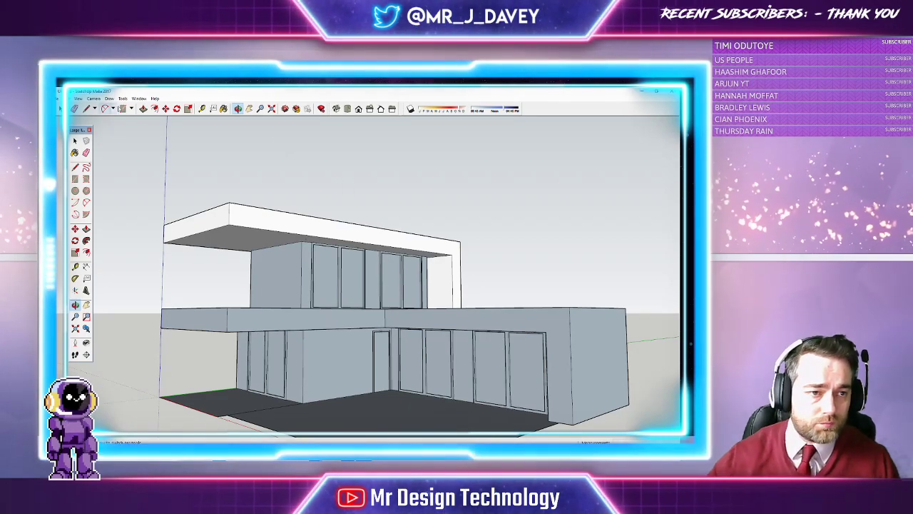
{"action": "left_click", "coordinate": [123, 109]}
{"action": "left_click", "coordinate": [470, 194]}
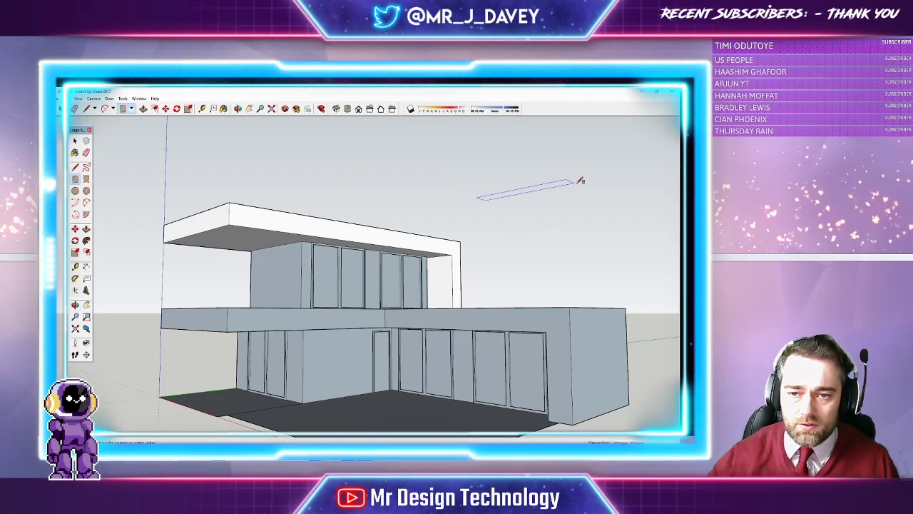
{"action": "left_click", "coordinate": [432, 152]}
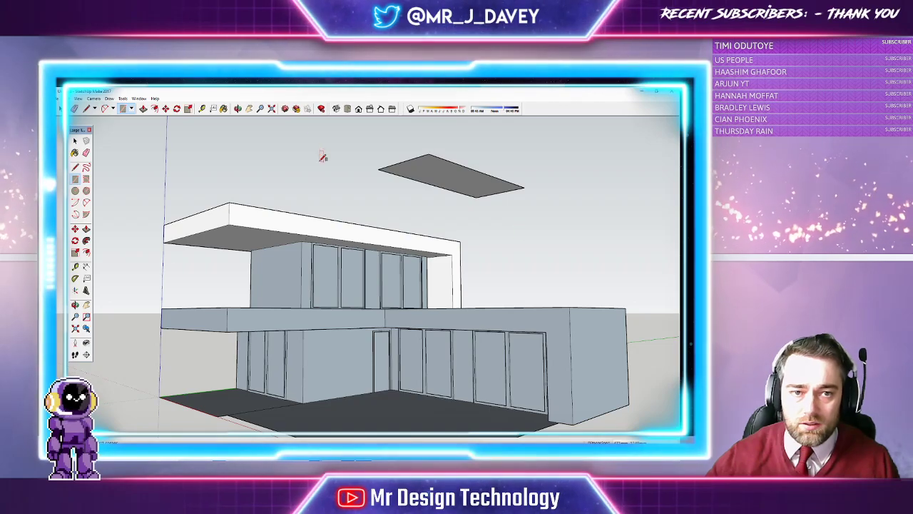
{"action": "key", "text": "o"}
{"action": "left_click_drag", "start_coordinate": [431, 157], "coordinate": [398, 205]}
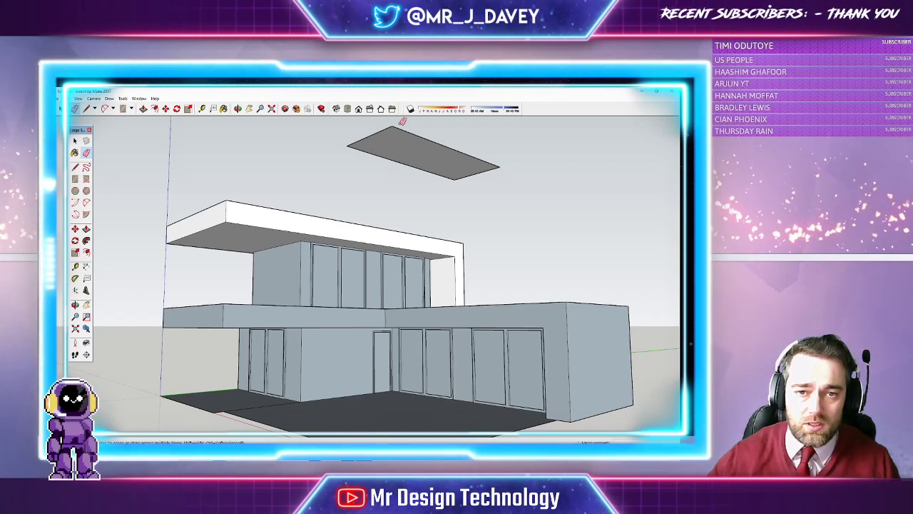
{"action": "mouse_move", "coordinate": [403, 122]}
{"action": "left_mouse_down"}
{"action": "mouse_move", "coordinate": [391, 135]}
{"action": "mouse_move", "coordinate": [466, 175]}
{"action": "left_mouse_up"}
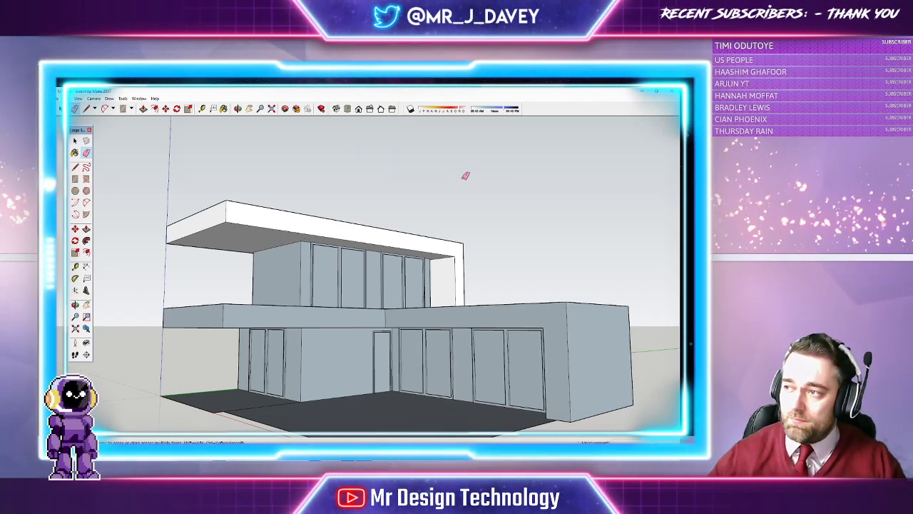
Step: Push/Pull the upper storey's end wall above the terrace slightly inward
{"action": "left_click", "coordinate": [238, 108]}
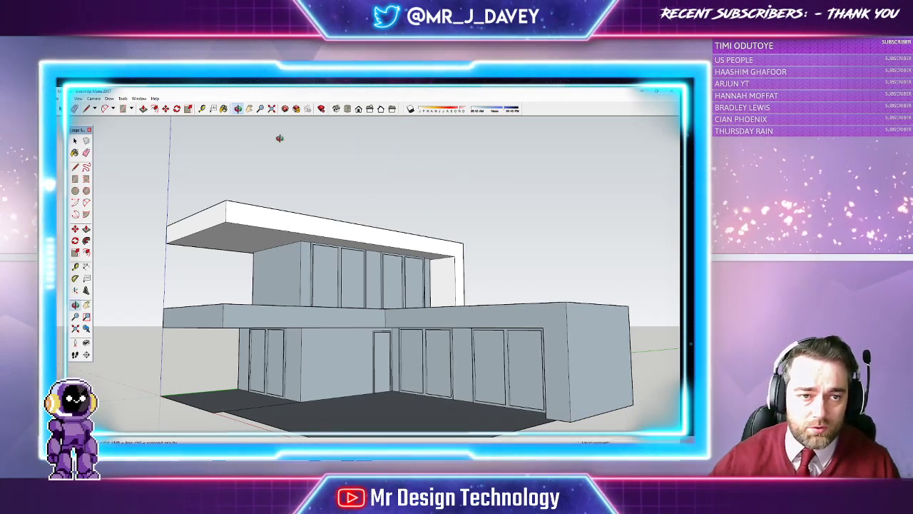
{"action": "left_click_drag", "start_coordinate": [279, 138], "coordinate": [192, 217]}
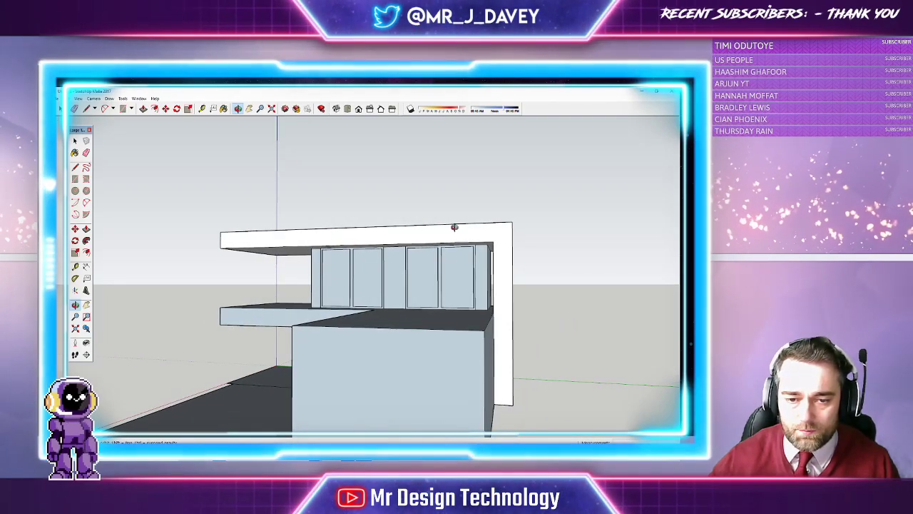
{"action": "key", "text": "m"}
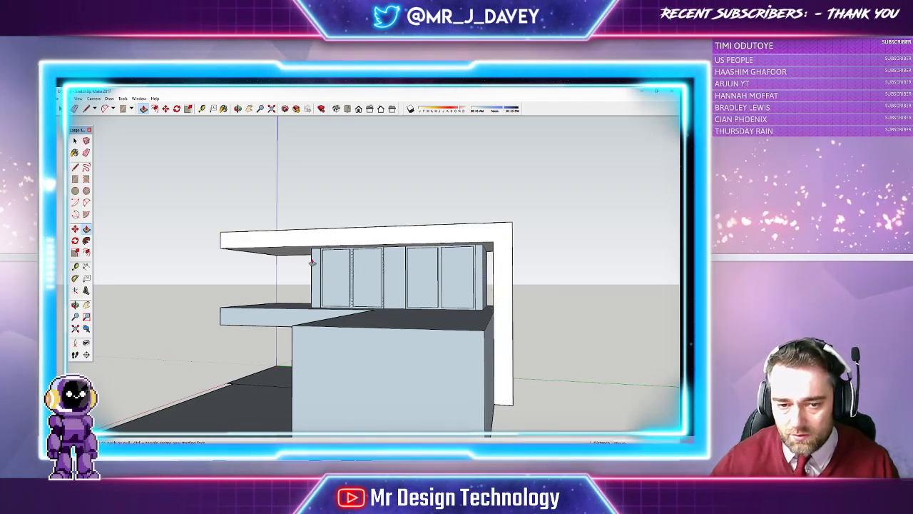
{"action": "middle_click_drag", "start_coordinate": [238, 111], "coordinate": [230, 253]}
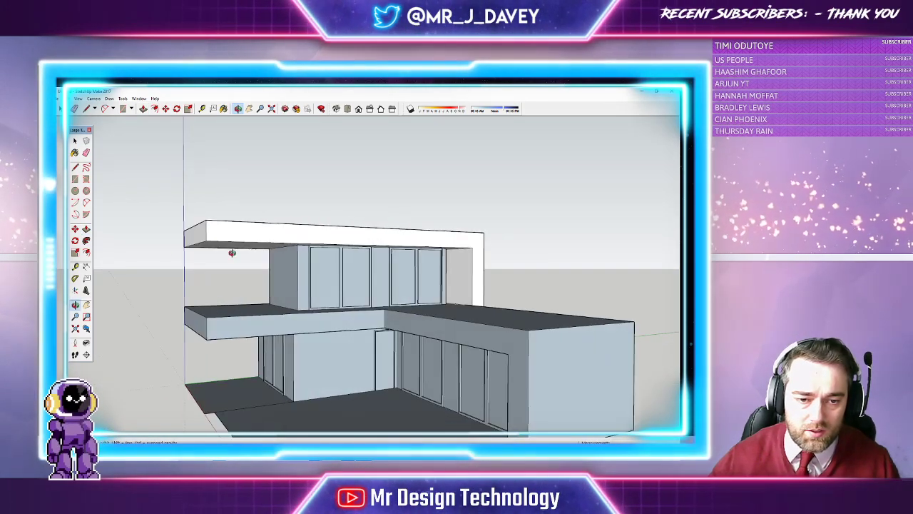
{"action": "left_click_drag", "start_coordinate": [280, 292], "coordinate": [286, 292]}
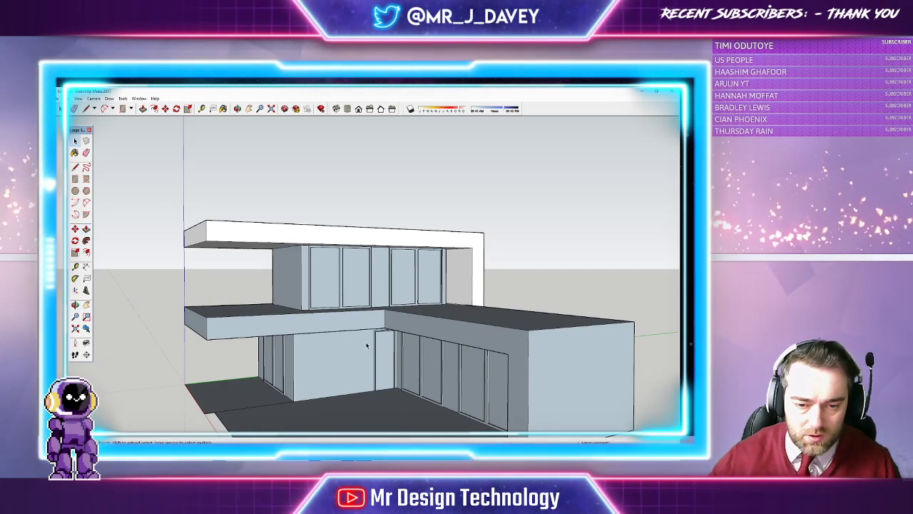
Step: Copy the single door frame at the ground floor's inner corner and paste it on the terrace by the upper storey's end wall
{"action": "scroll", "coordinate": [375, 338], "scroll_direction": "up", "scroll_amount": 5}
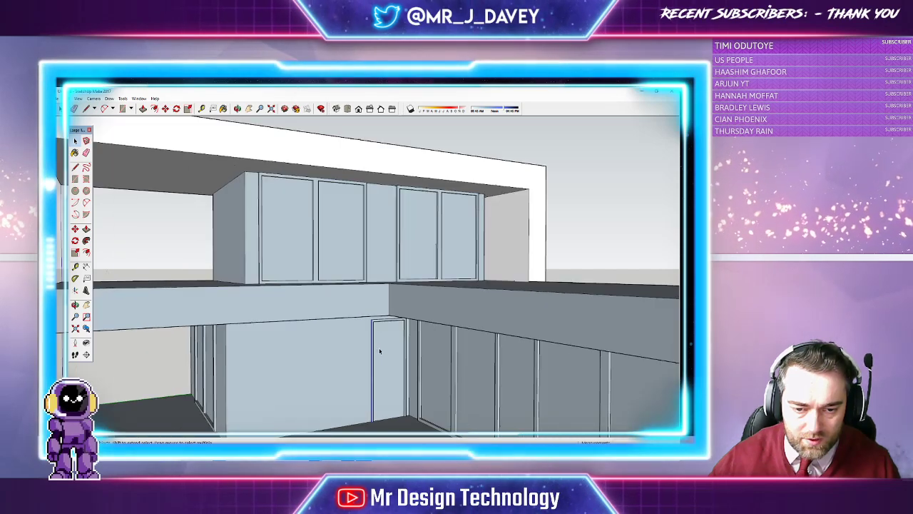
{"action": "key", "text": "ctrl+a"}
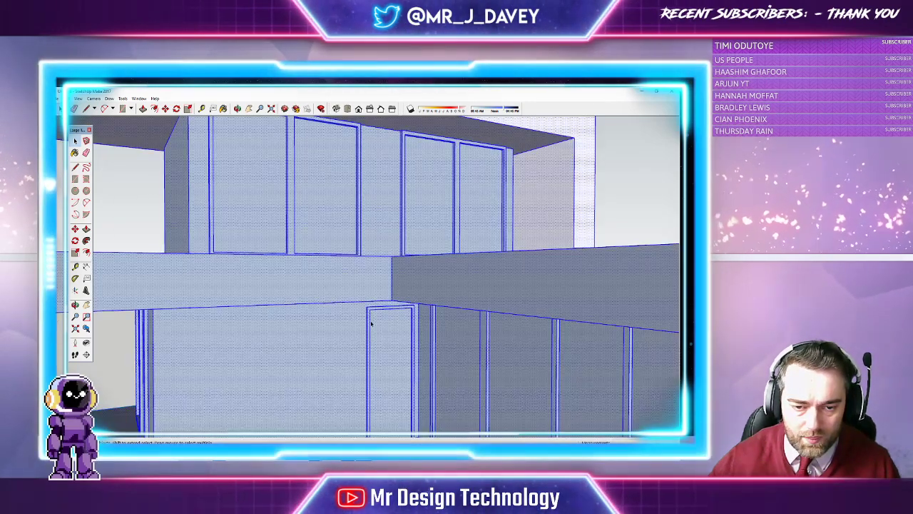
{"action": "left_click", "coordinate": [371, 324]}
{"action": "scroll", "coordinate": [369, 312], "scroll_direction": "up", "scroll_amount": 5}
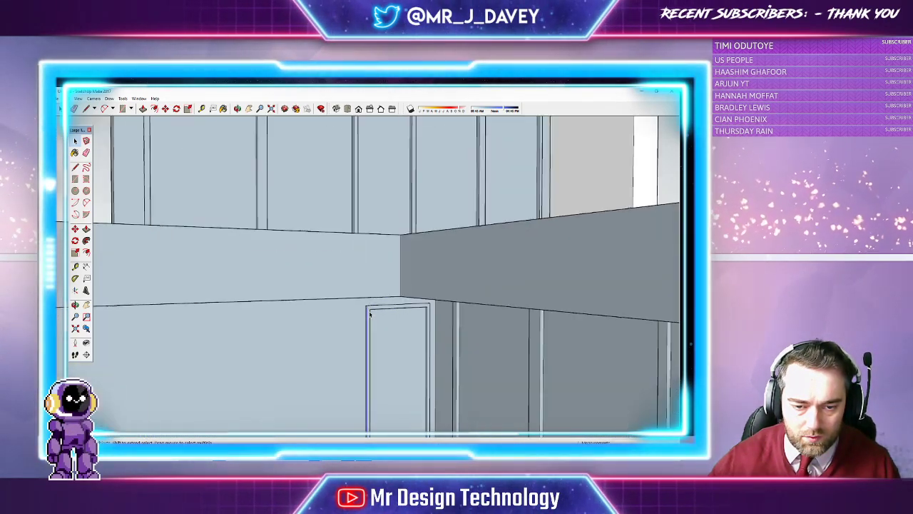
{"action": "left_click", "coordinate": [366, 306]}
{"action": "scroll", "coordinate": [318, 314], "scroll_direction": "down", "scroll_amount": 10}
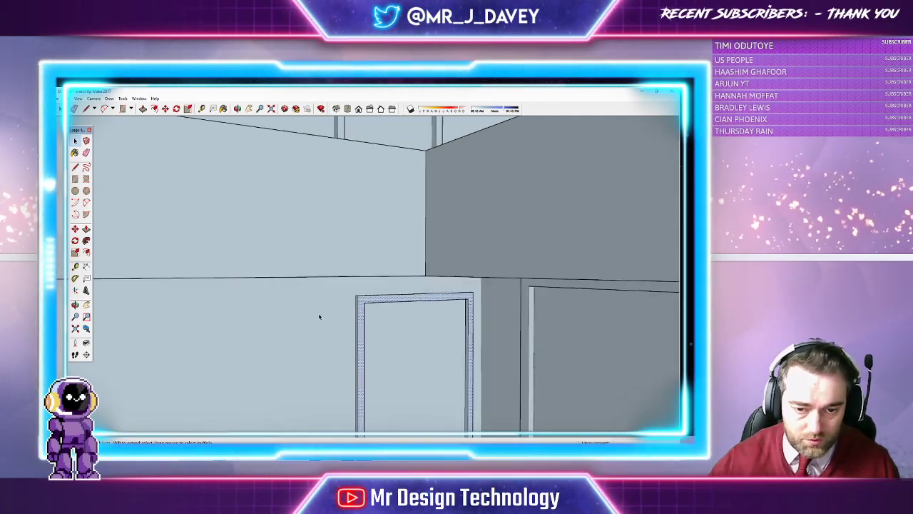
{"action": "mouse_move", "coordinate": [221, 189]}
{"action": "middle_mouse_down"}
{"action": "mouse_move", "coordinate": [426, 200]}
{"action": "mouse_move", "coordinate": [279, 256]}
{"action": "middle_mouse_up"}
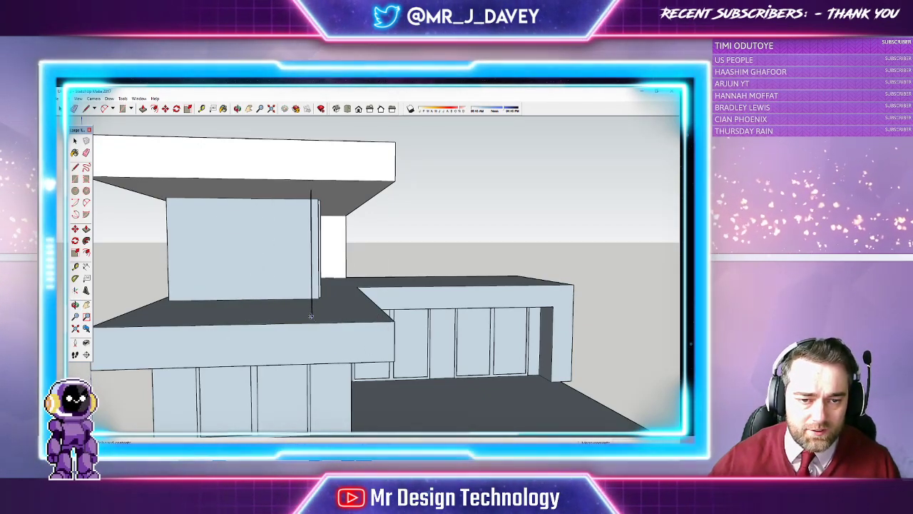
{"action": "left_click", "coordinate": [283, 311]}
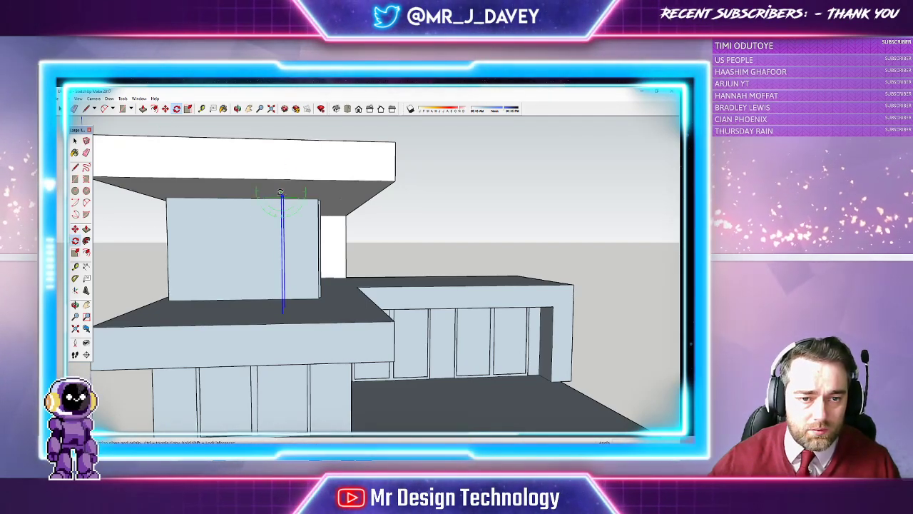
Step: Rotate the pasted door frame about its lower corner until it is parallel to the upper storey's end wall
{"action": "left_click", "coordinate": [237, 109]}
{"action": "left_click_drag", "start_coordinate": [330, 199], "coordinate": [241, 229]}
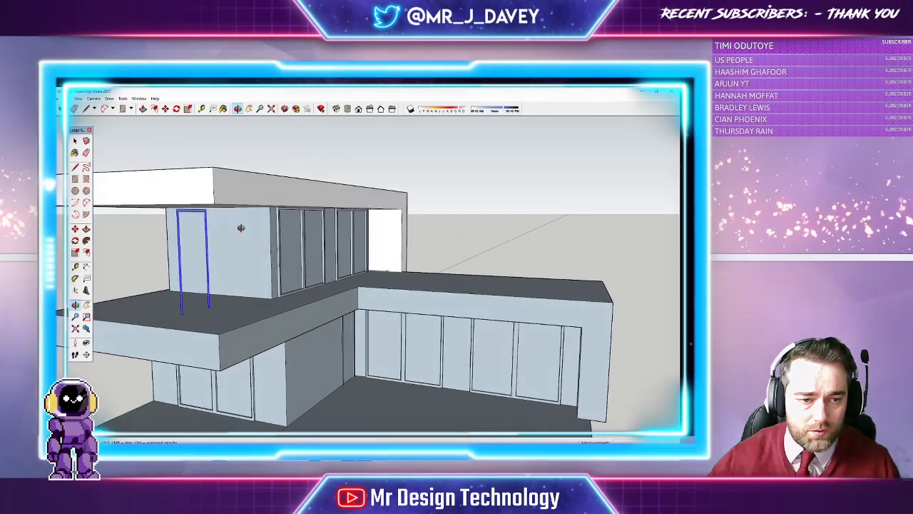
{"action": "left_click", "coordinate": [178, 108]}
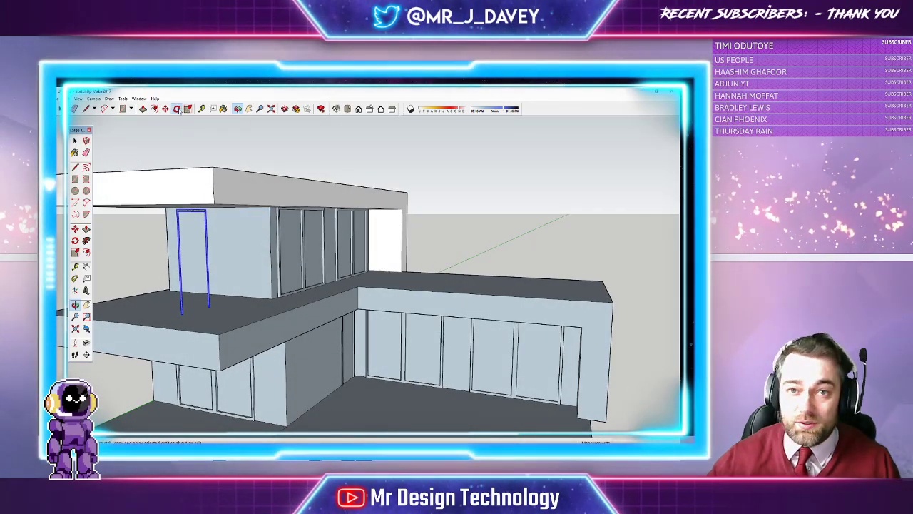
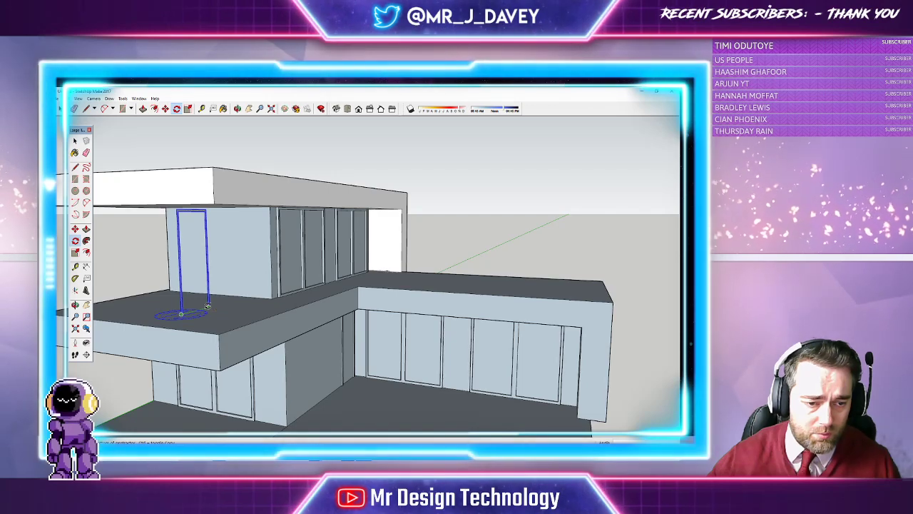
{"action": "left_click", "coordinate": [209, 317]}
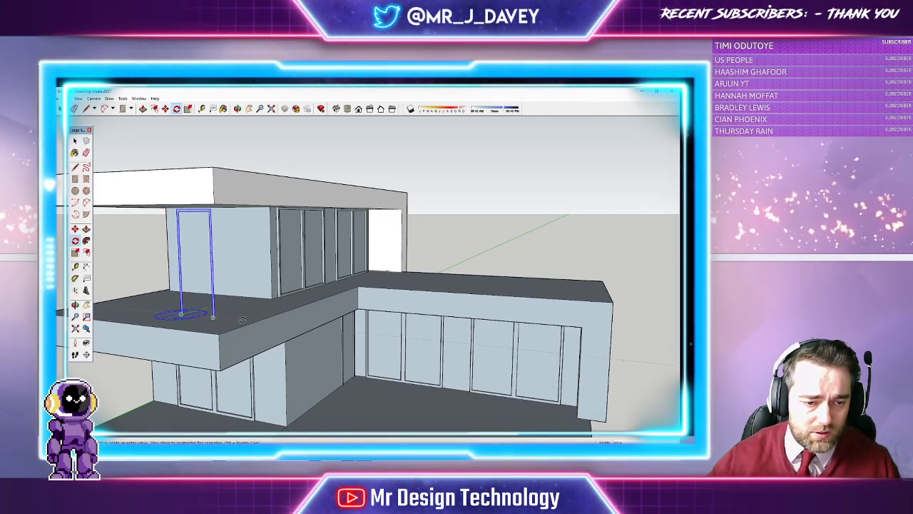
{"action": "left_click", "coordinate": [243, 321]}
Step: Move the rotated door frame onto the upper storey's end wall and Push/Pull it to give it depth
{"action": "scroll", "coordinate": [231, 197], "scroll_direction": "up", "scroll_amount": 2}
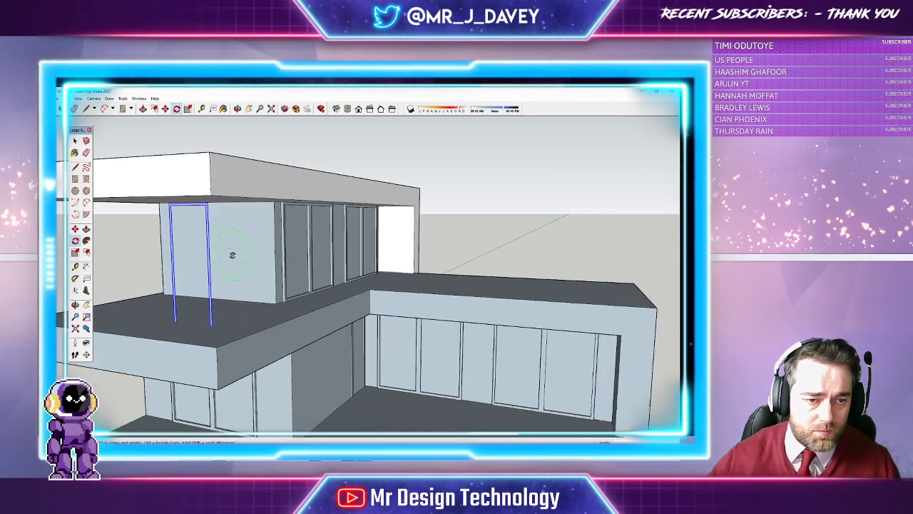
{"action": "left_click", "coordinate": [165, 108]}
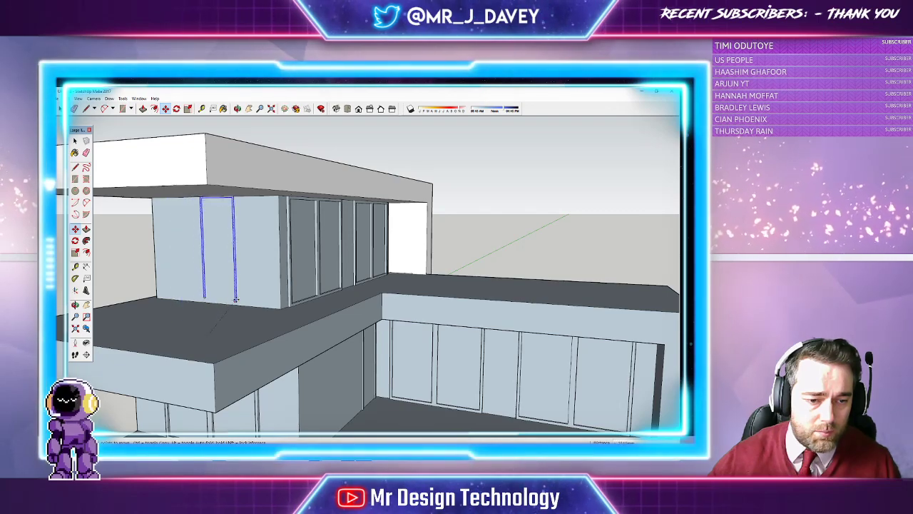
{"action": "left_click", "coordinate": [142, 108]}
{"action": "left_click", "coordinate": [205, 206]}
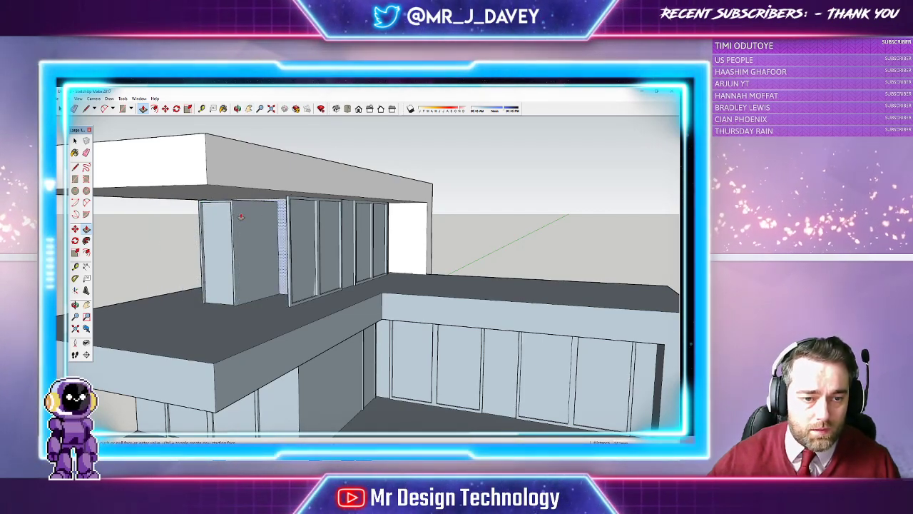
{"action": "mouse_move", "coordinate": [280, 200]}
{"action": "middle_mouse_down"}
{"action": "mouse_move", "coordinate": [232, 192]}
{"action": "mouse_move", "coordinate": [242, 195]}
{"action": "middle_mouse_up"}
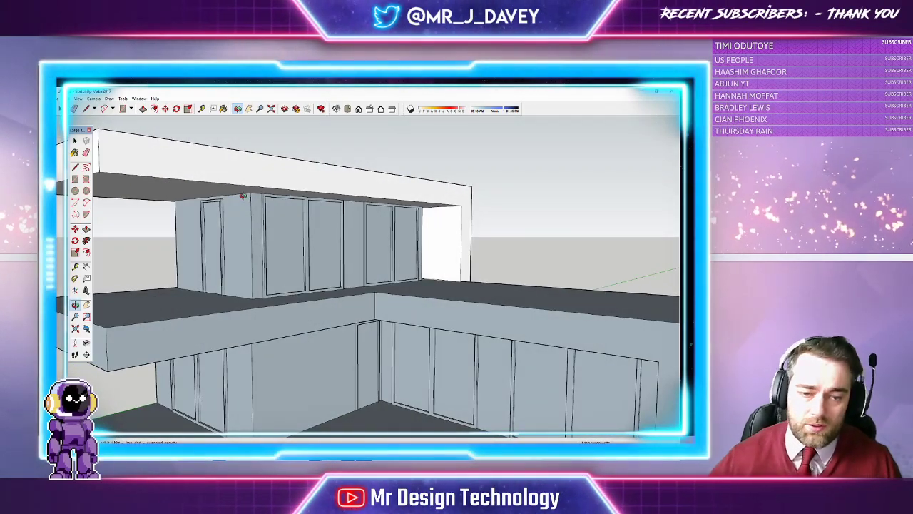
Step: Draw a line across the underside of the projecting roof, parallel and close to its outer end edge
{"action": "mouse_move", "coordinate": [245, 289]}
{"action": "middle_mouse_down"}
{"action": "mouse_move", "coordinate": [261, 283]}
{"action": "mouse_move", "coordinate": [234, 266]}
{"action": "middle_mouse_up"}
{"action": "mouse_move", "coordinate": [193, 219]}
{"action": "middle_mouse_down"}
{"action": "mouse_move", "coordinate": [201, 206]}
{"action": "mouse_move", "coordinate": [184, 187]}
{"action": "mouse_move", "coordinate": [214, 144]}
{"action": "middle_mouse_up"}
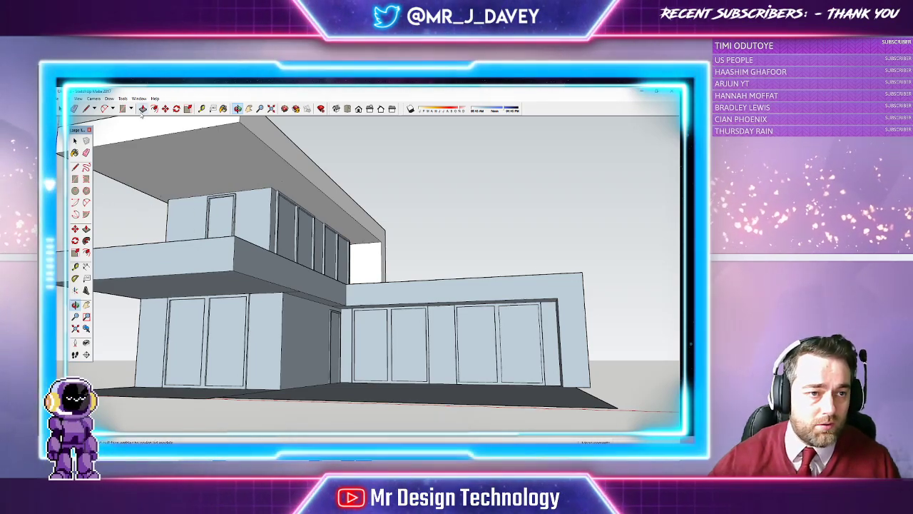
{"action": "left_click", "coordinate": [86, 108]}
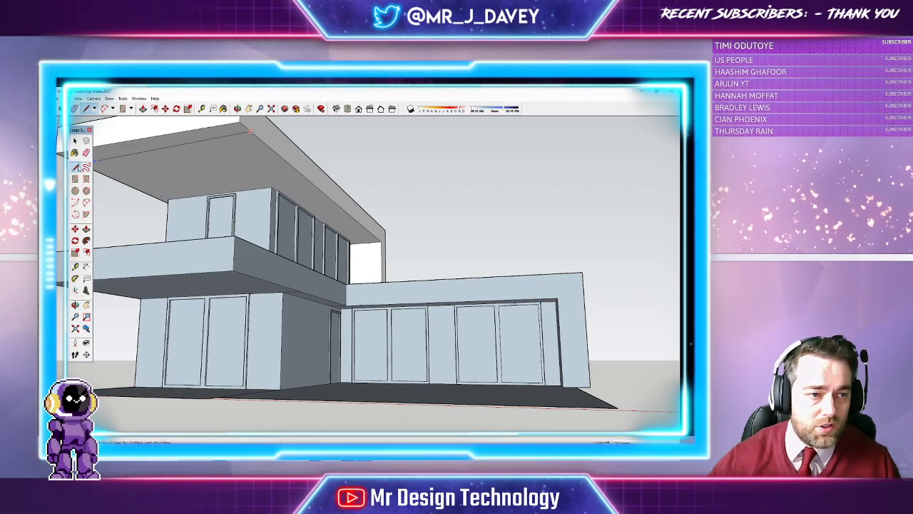
{"action": "left_click", "coordinate": [249, 109]}
{"action": "left_click_drag", "start_coordinate": [230, 155], "coordinate": [379, 187]}
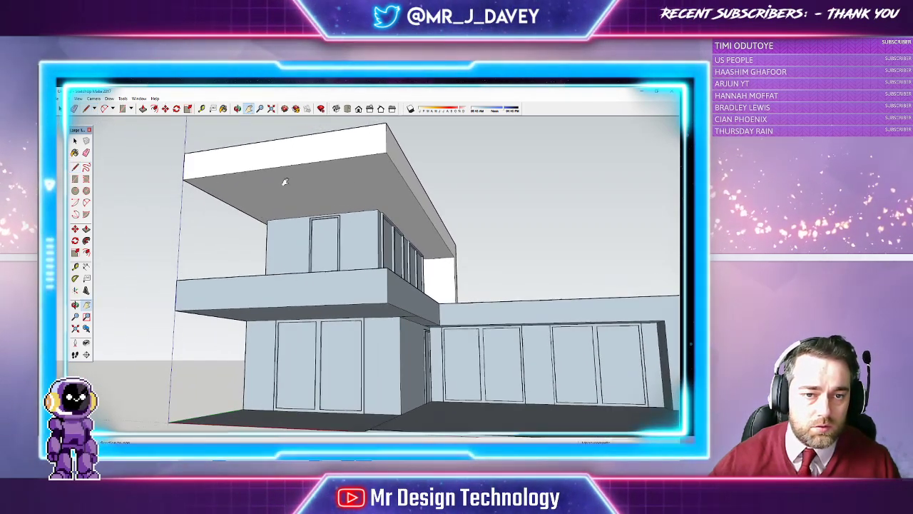
{"action": "left_click", "coordinate": [212, 179]}
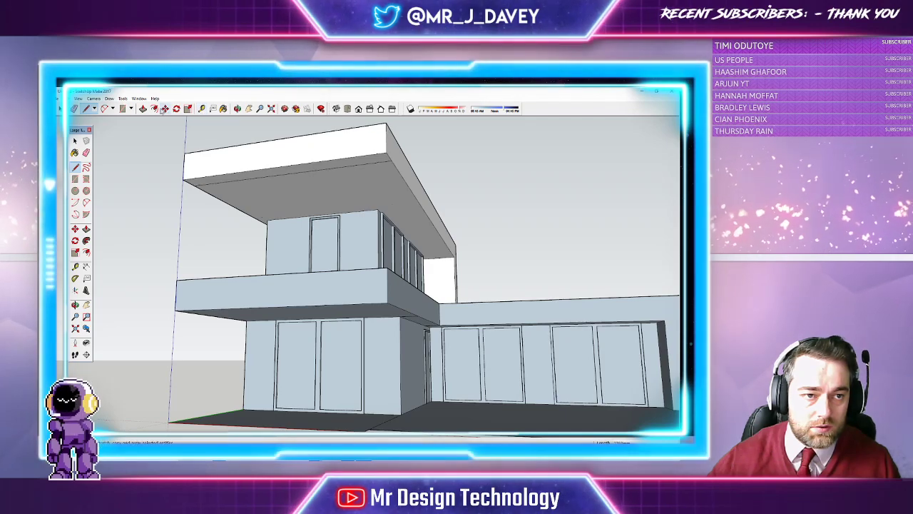
Step: Push/Pull the narrow strip under the roof's outer end down to the terrace to form an end wall
{"action": "left_click", "coordinate": [143, 109]}
{"action": "left_click", "coordinate": [256, 175]}
{"action": "left_click", "coordinate": [271, 278]}
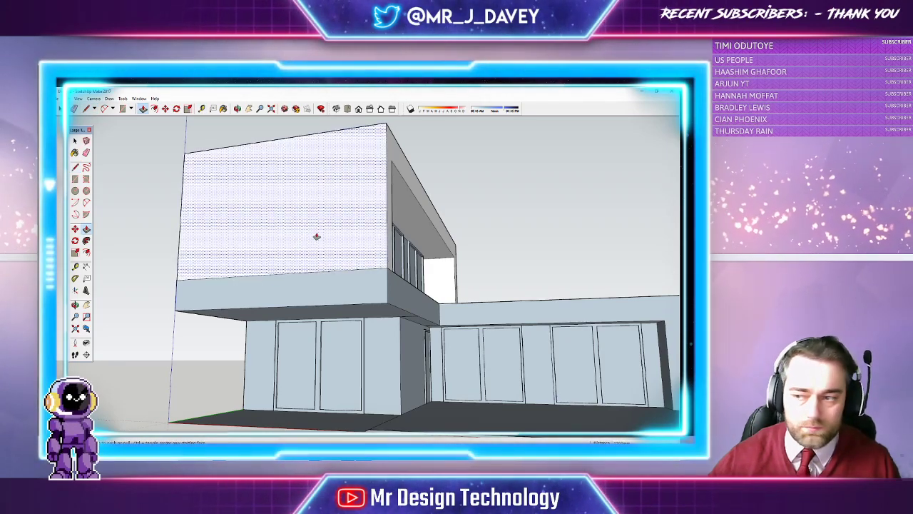
Step: Draw a horizontal line across the new end wall, level with the underside of the roof
{"action": "left_click", "coordinate": [237, 108]}
{"action": "left_click_drag", "start_coordinate": [288, 137], "coordinate": [359, 219]}
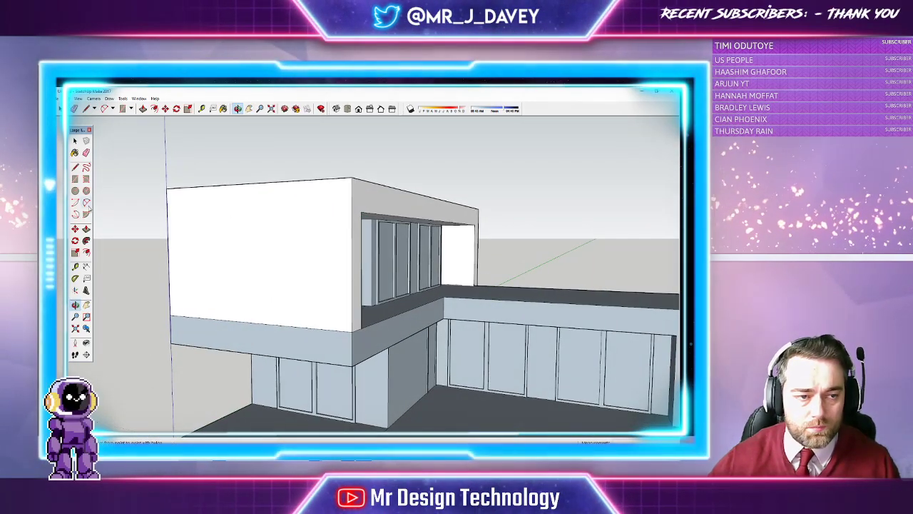
{"action": "left_click", "coordinate": [86, 109]}
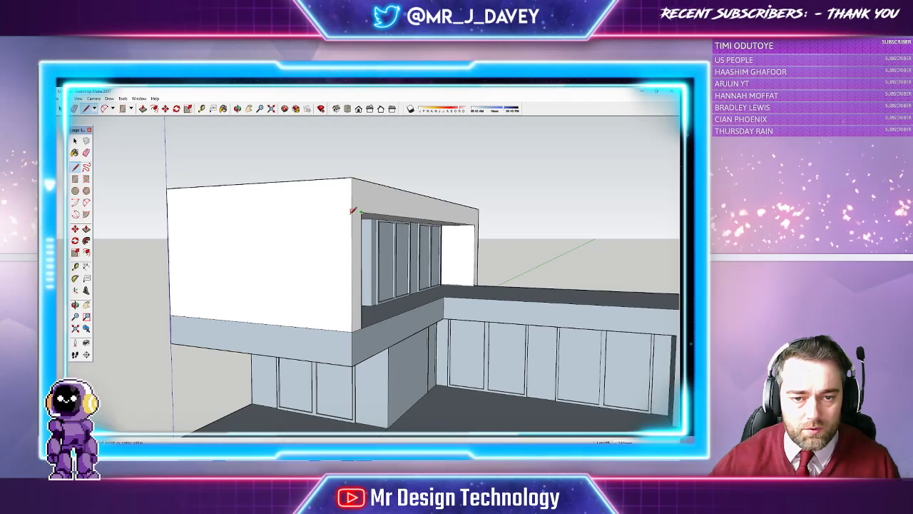
{"action": "left_click", "coordinate": [352, 210]}
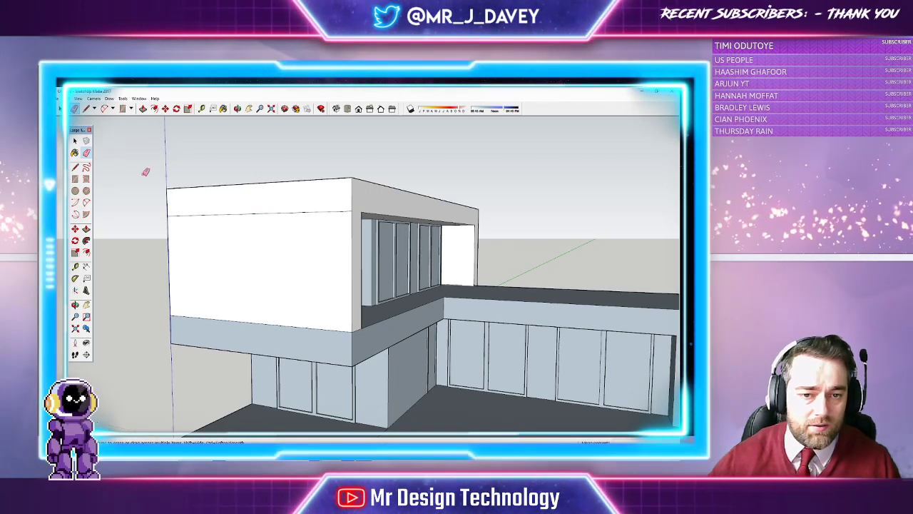
Step: Offset the outline of the end wall's lower face inward to form a window-shaped panel
{"action": "left_click", "coordinate": [152, 108]}
{"action": "left_click", "coordinate": [210, 214]}
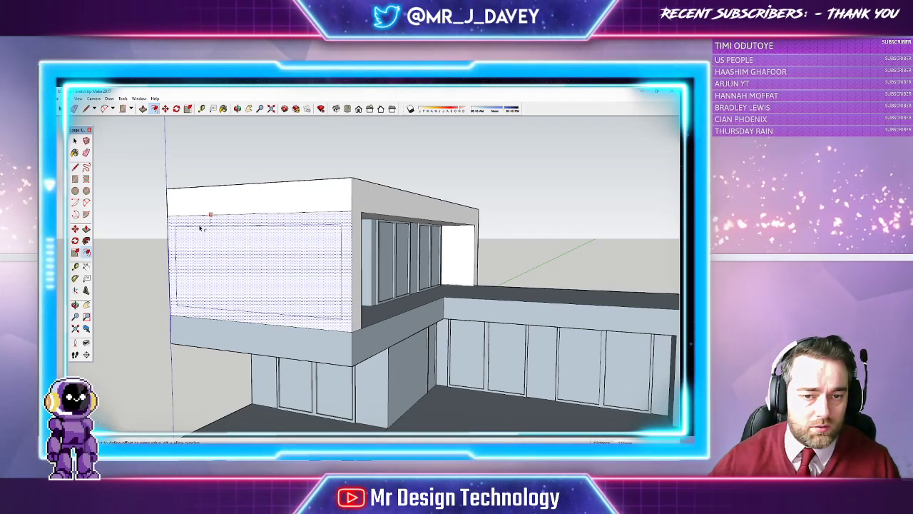
{"action": "left_click", "coordinate": [226, 233]}
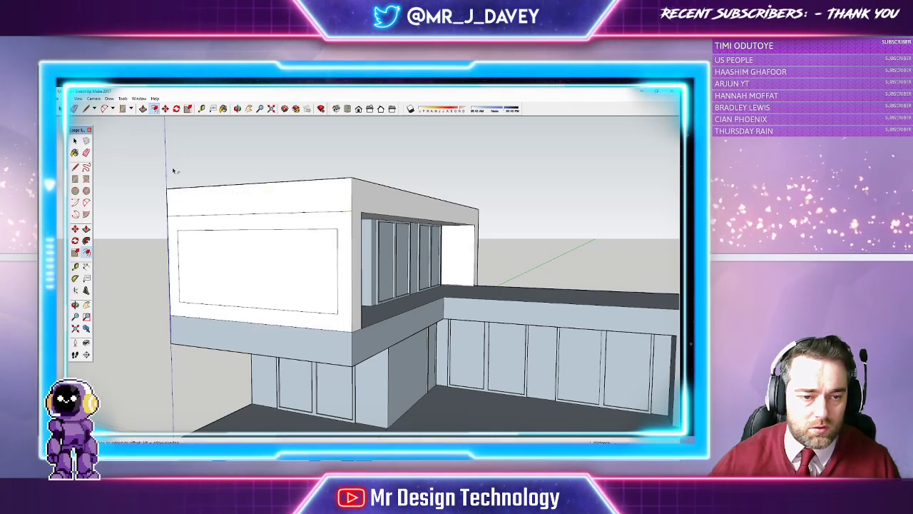
{"action": "left_click", "coordinate": [142, 108]}
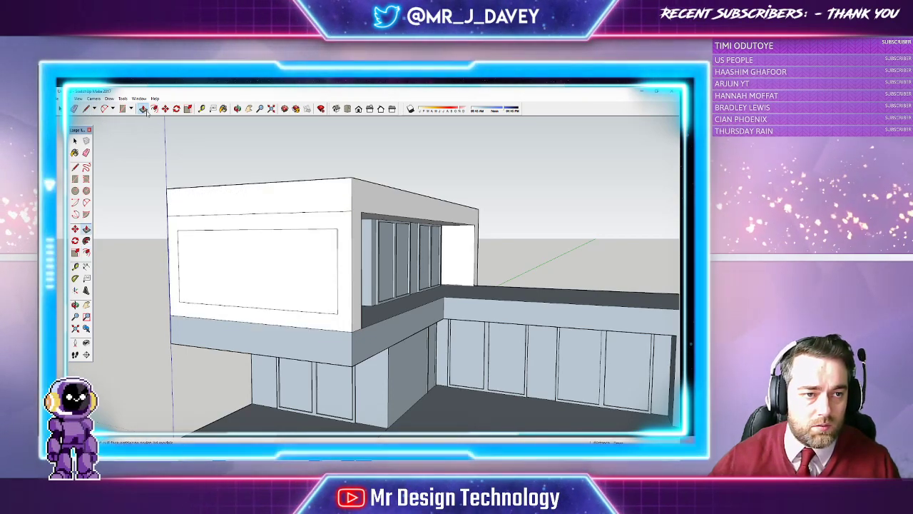
{"action": "left_click", "coordinate": [259, 250]}
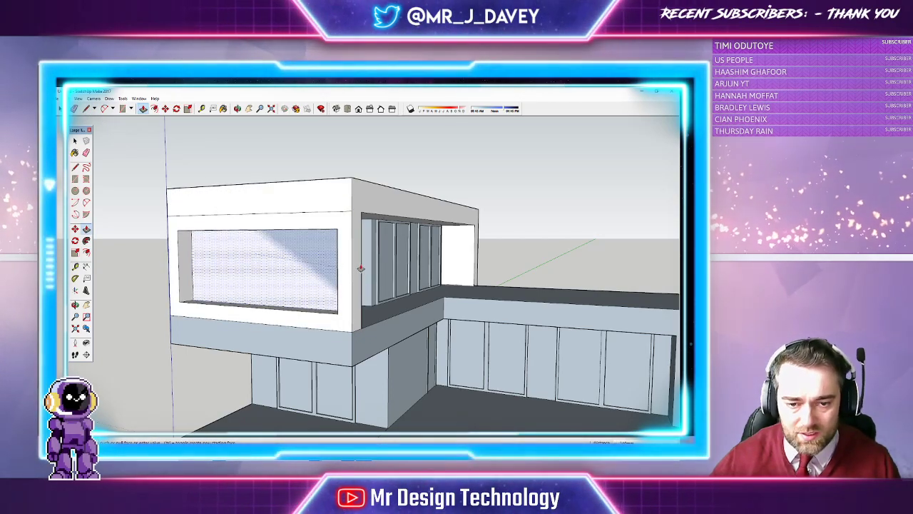
{"action": "left_click", "coordinate": [360, 271]}
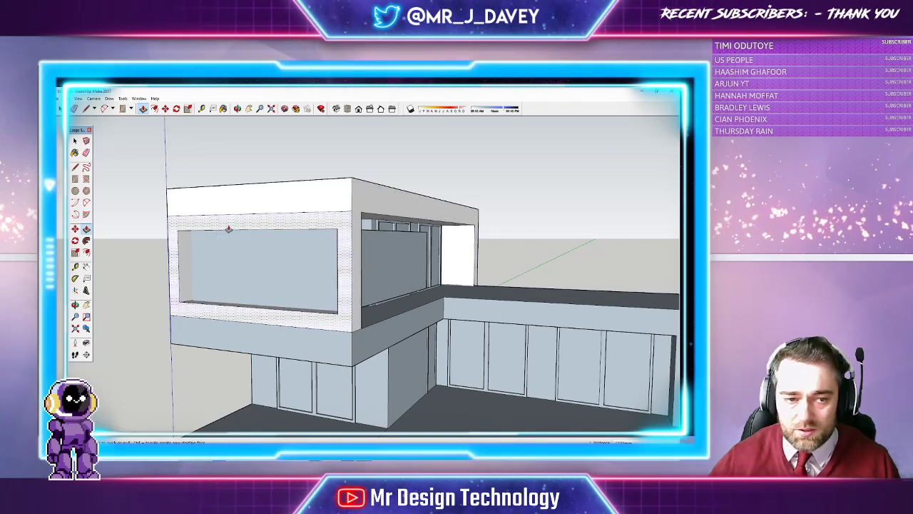
{"action": "key", "text": "ctrl+z"}
Step: Push/Pull the inset panel through the end wall's thickness to cut an opening and erase the horizontal line above it
{"action": "left_click", "coordinate": [283, 275]}
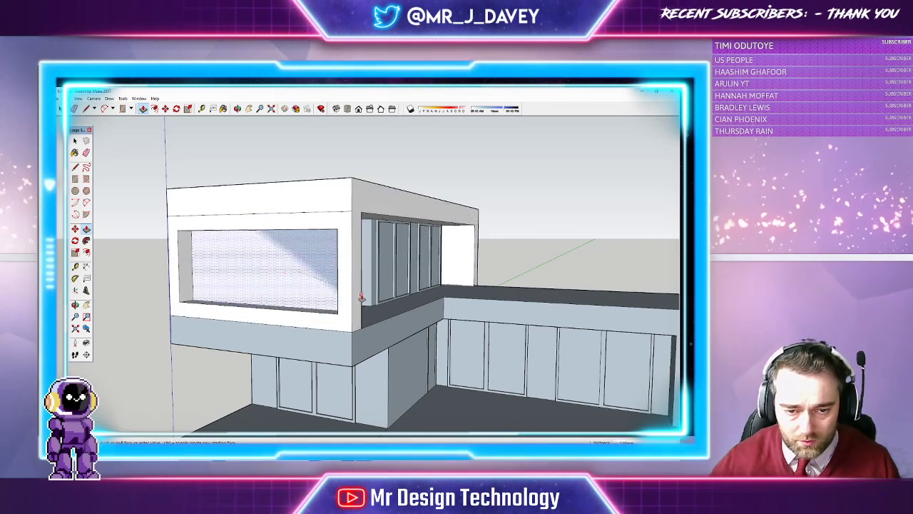
{"action": "left_click", "coordinate": [363, 300]}
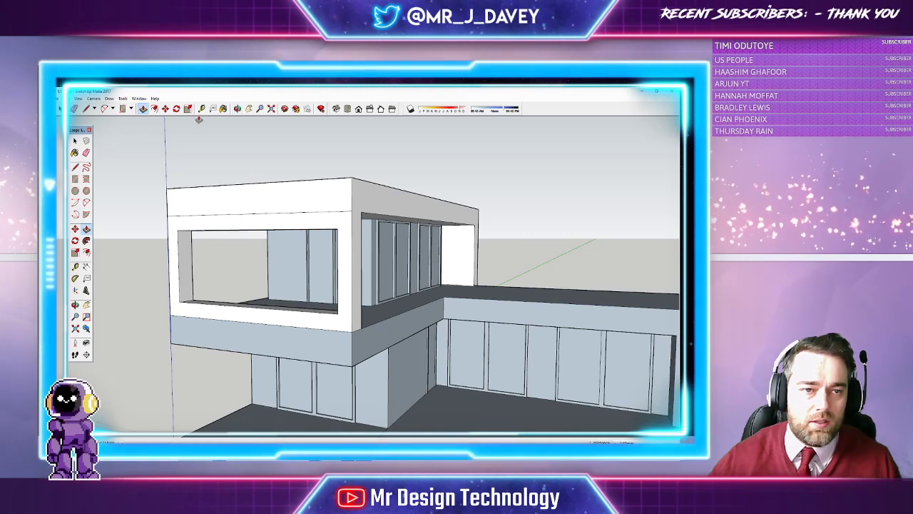
{"action": "key", "text": "l"}
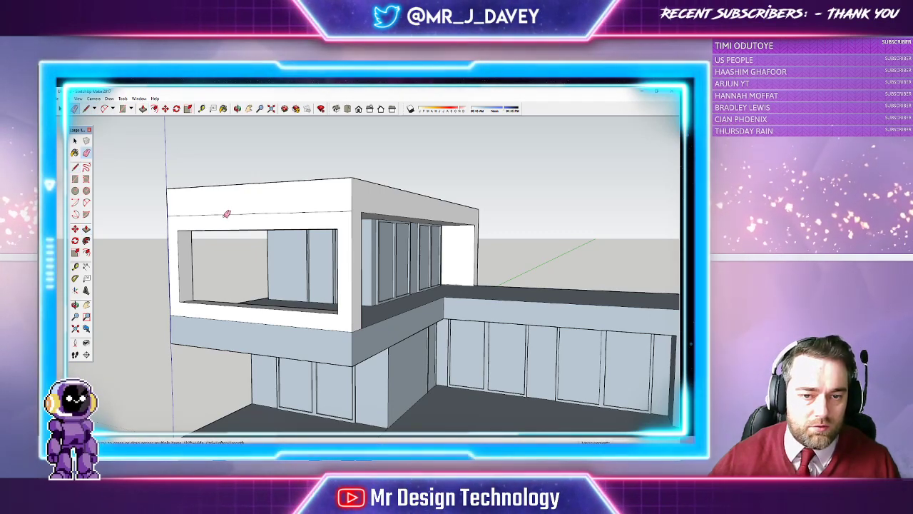
{"action": "left_click", "coordinate": [237, 213]}
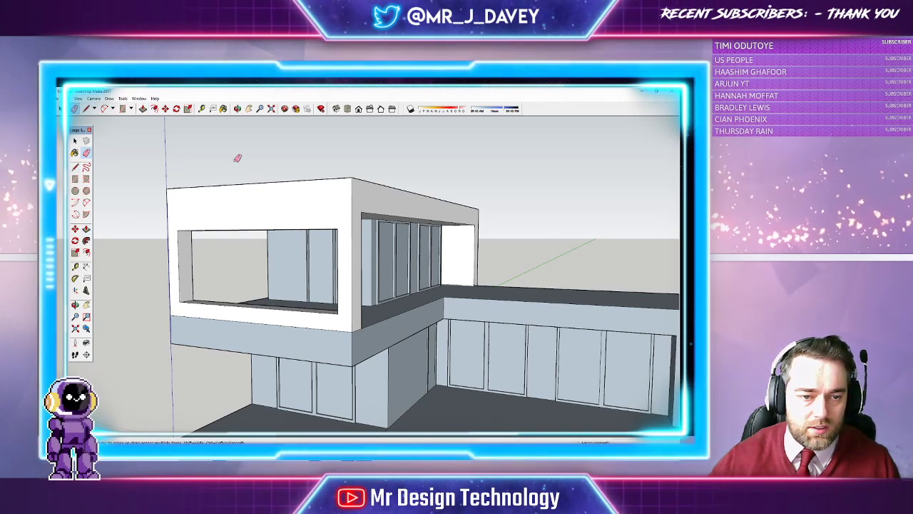
Step: Push/Pull the upper face of the end wall opening up to the level of the roof's underside
{"action": "left_click", "coordinate": [237, 109]}
{"action": "left_click_drag", "start_coordinate": [200, 176], "coordinate": [275, 187]}
{"action": "left_click", "coordinate": [144, 109]}
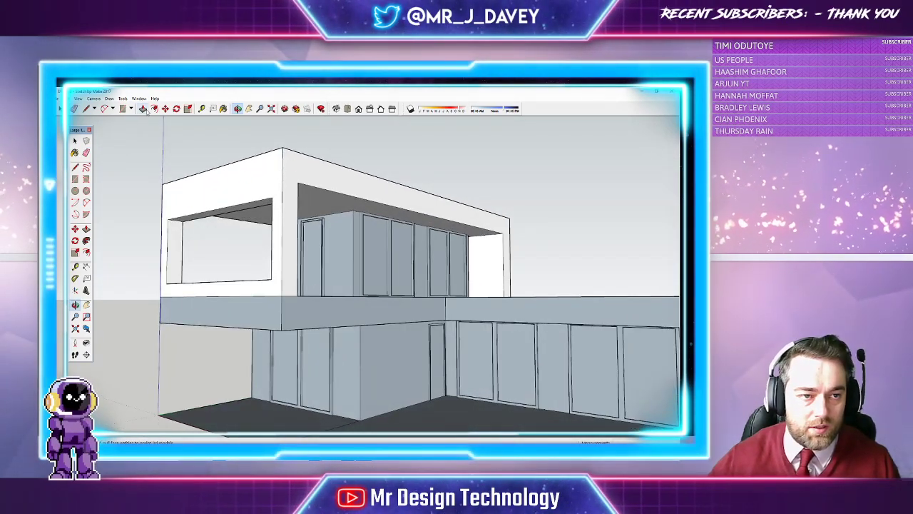
{"action": "left_click", "coordinate": [249, 205]}
{"action": "left_click", "coordinate": [311, 189]}
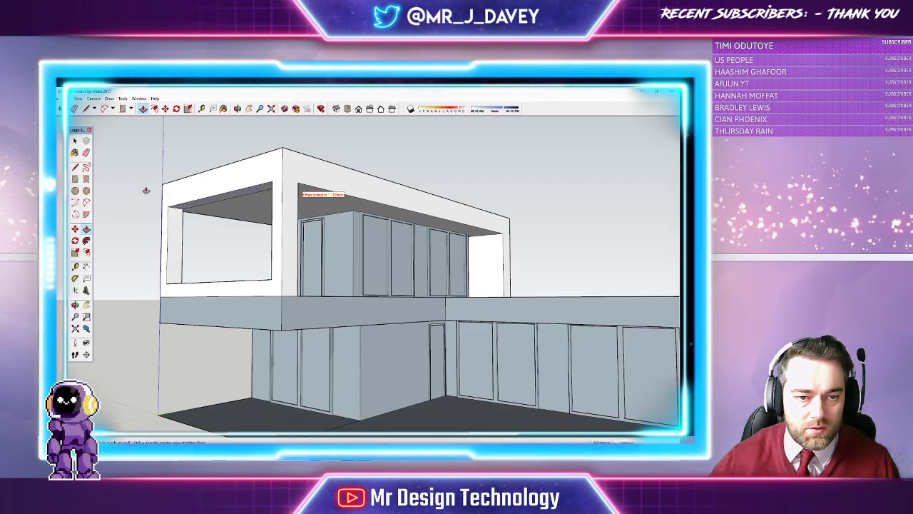
Step: Draw a line across the terrace's long side opening at the end wall's sill height and delete the face filling the opening
{"action": "left_click", "coordinate": [239, 109]}
{"action": "mouse_move", "coordinate": [270, 177]}
{"action": "left_mouse_down"}
{"action": "mouse_move", "coordinate": [225, 200]}
{"action": "mouse_move", "coordinate": [116, 197]}
{"action": "mouse_move", "coordinate": [267, 210]}
{"action": "mouse_move", "coordinate": [156, 207]}
{"action": "mouse_move", "coordinate": [143, 252]}
{"action": "mouse_move", "coordinate": [195, 306]}
{"action": "mouse_move", "coordinate": [139, 170]}
{"action": "left_mouse_up"}
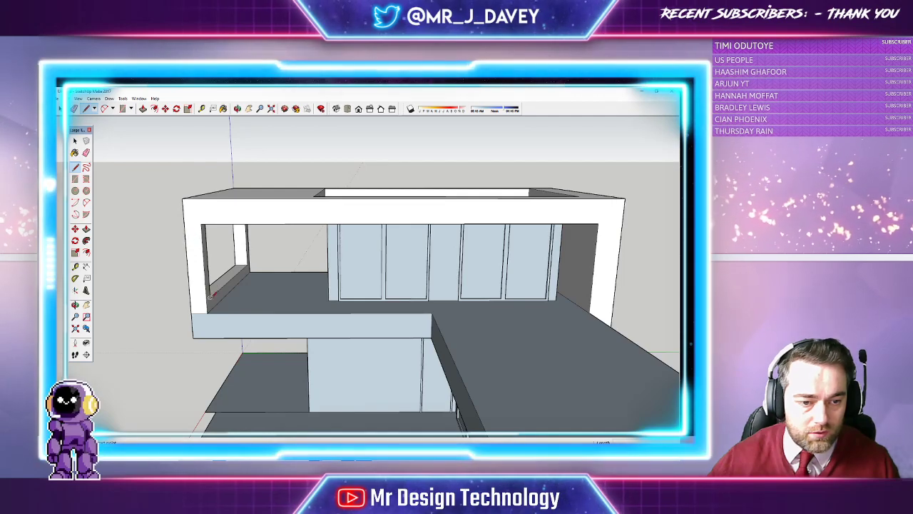
{"action": "left_click", "coordinate": [205, 298]}
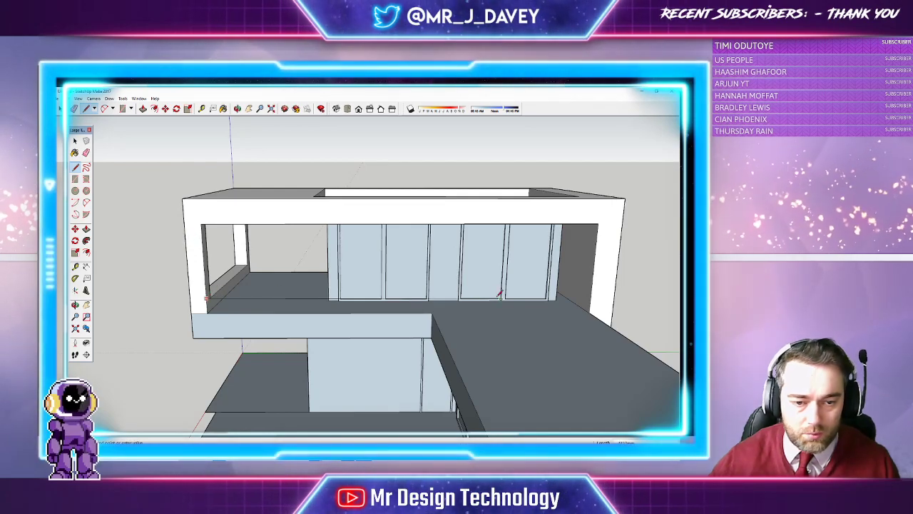
{"action": "left_click", "coordinate": [590, 294]}
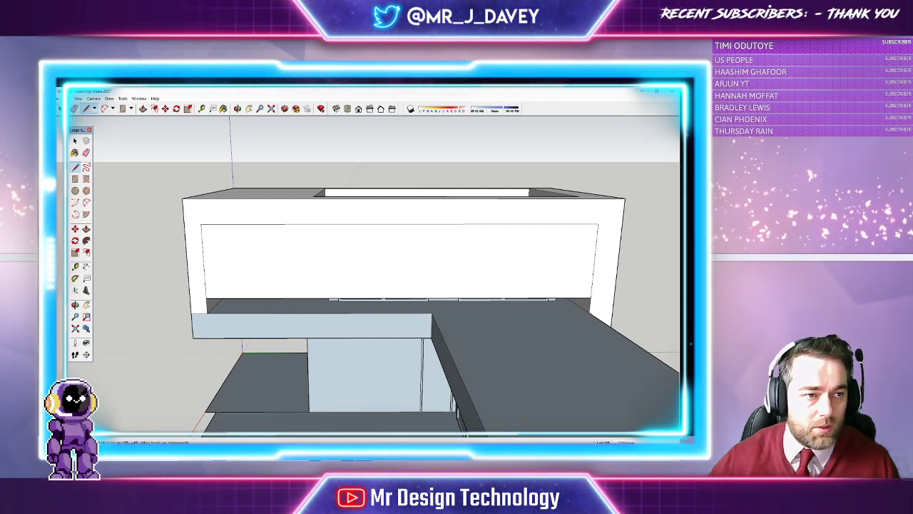
{"action": "key", "text": "space"}
{"action": "left_click", "coordinate": [244, 253]}
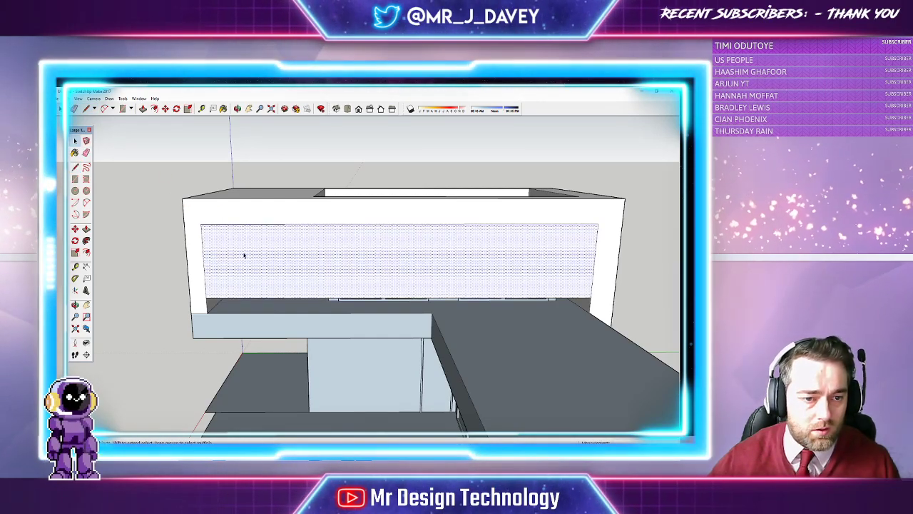
{"action": "key", "text": "Delete"}
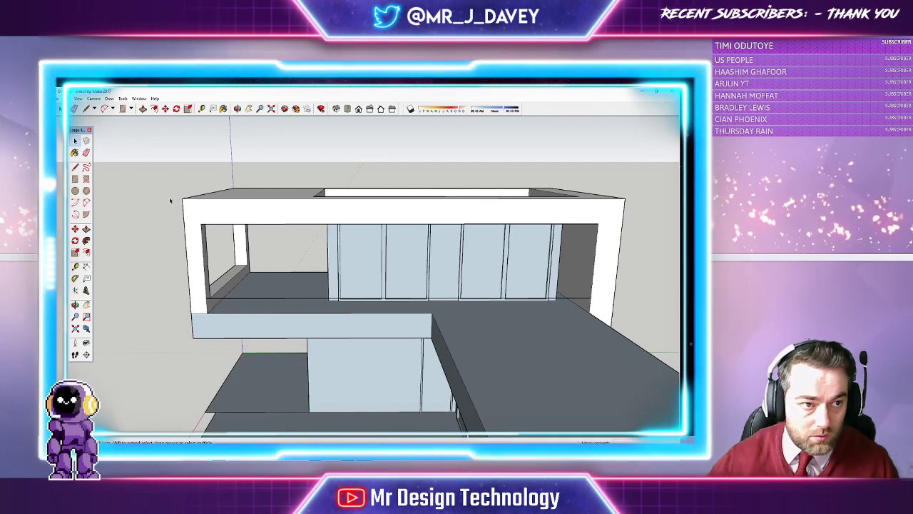
Step: Draw a rectangle between the sill-height line and the terrace edge to form a low wall along the long side
{"action": "left_click", "coordinate": [122, 109]}
{"action": "left_click", "coordinate": [207, 296]}
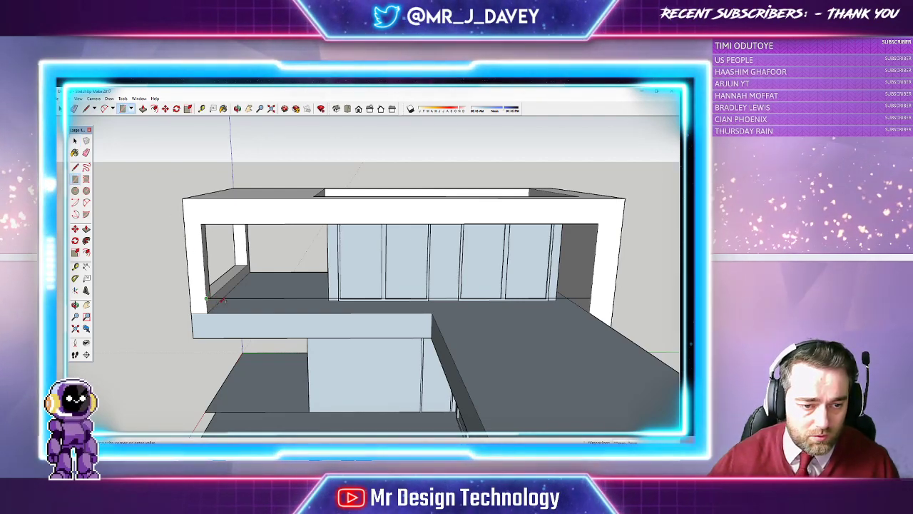
{"action": "left_click", "coordinate": [592, 309]}
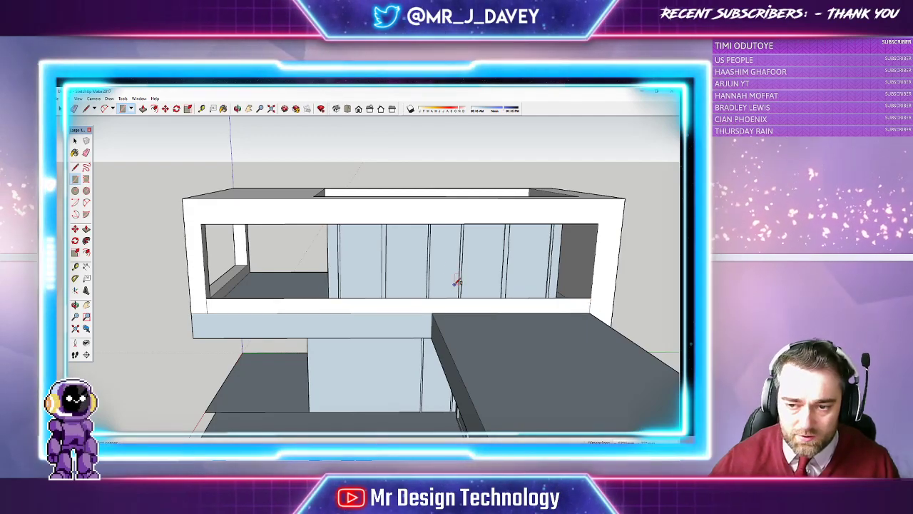
{"action": "left_click", "coordinate": [236, 108]}
{"action": "left_click_drag", "start_coordinate": [255, 154], "coordinate": [213, 122]}
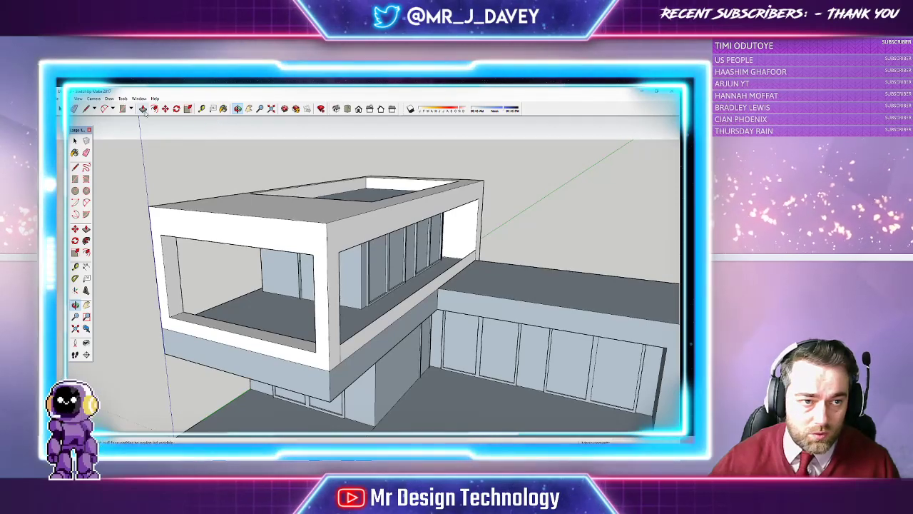
Step: Select the outer face of the low wall along the terrace's long side
{"action": "left_click", "coordinate": [142, 109]}
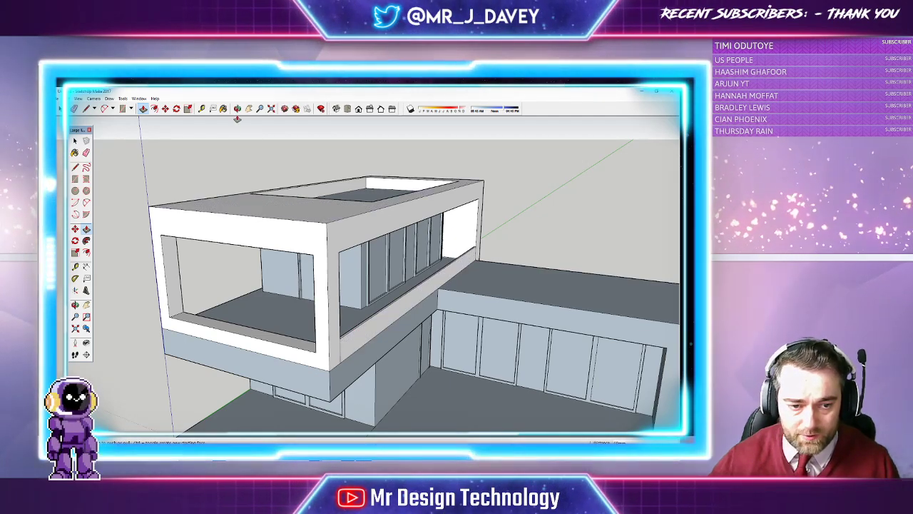
{"action": "left_click", "coordinate": [75, 140]}
{"action": "left_click", "coordinate": [353, 338]}
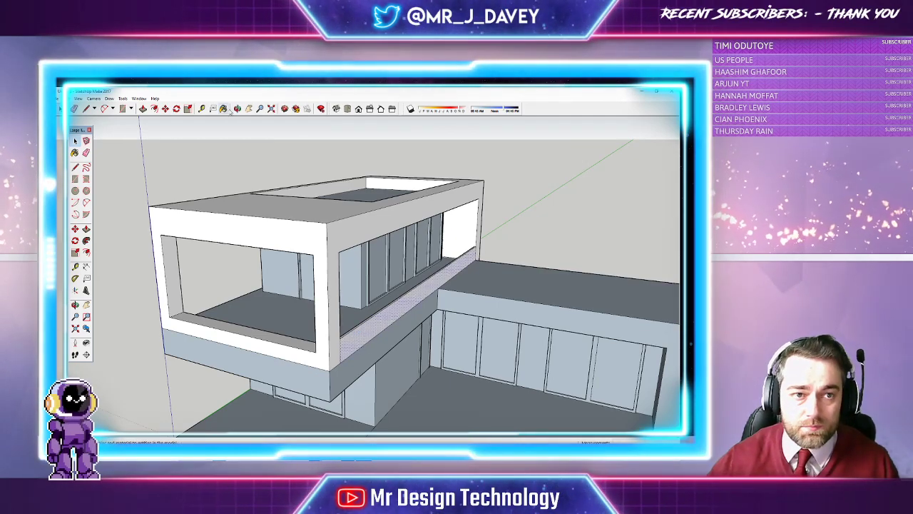
Step: Try to copy the balcony's low parapet face into the side opening opposite and extrude it with Push/Pull
{"action": "middle_click_drag", "start_coordinate": [238, 130], "coordinate": [319, 266]}
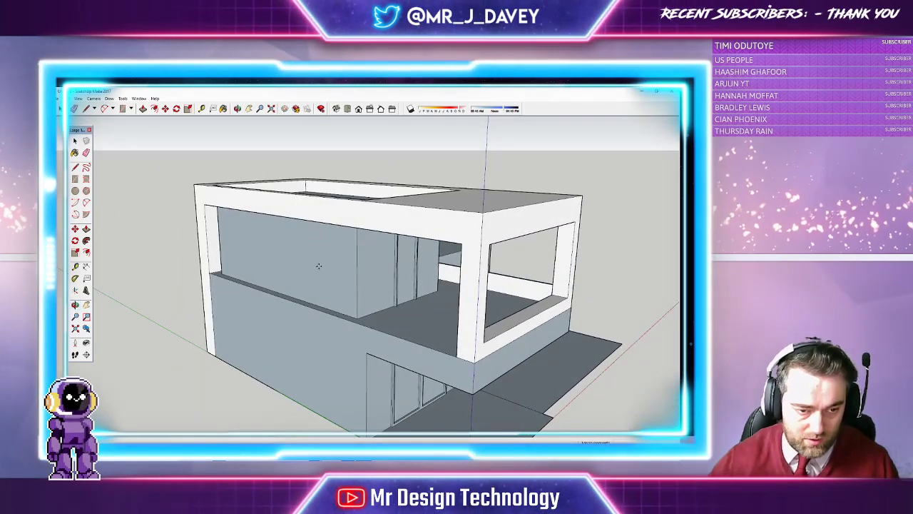
{"action": "key", "text": "m"}
{"action": "left_click", "coordinate": [318, 266]}
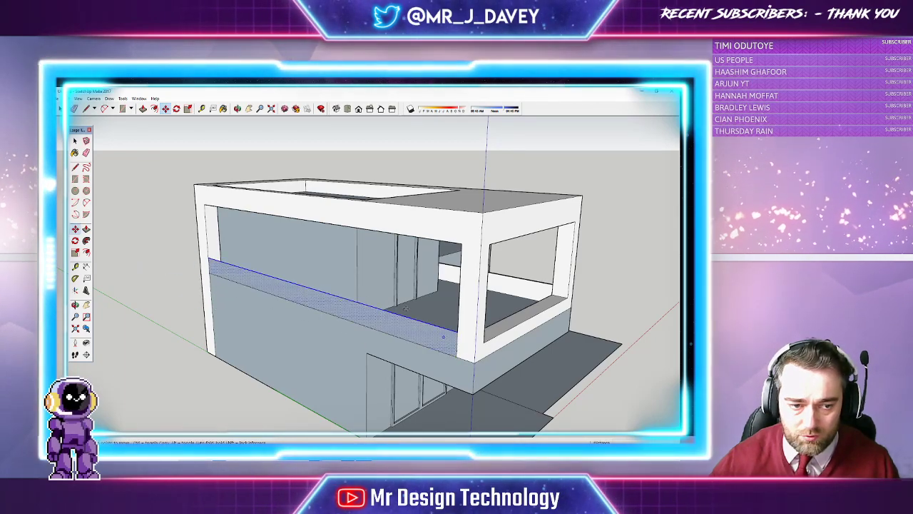
{"action": "key", "text": "p"}
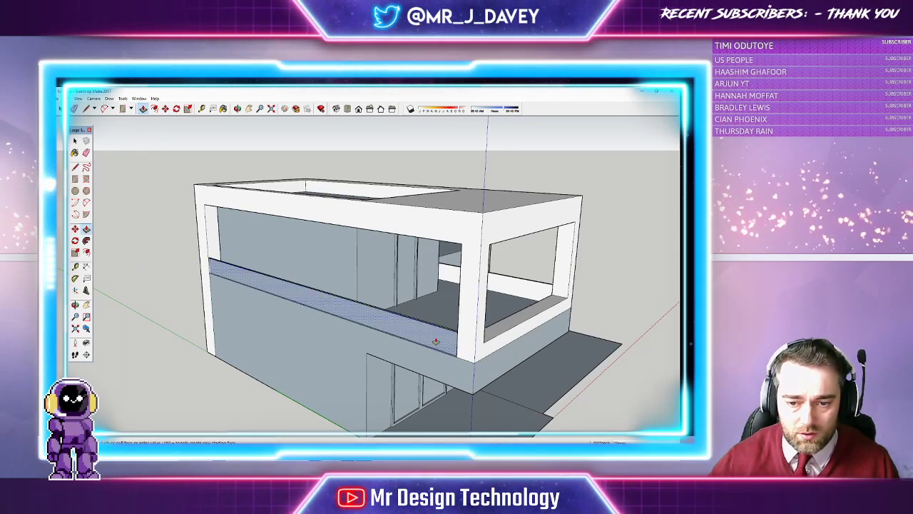
{"action": "left_click", "coordinate": [437, 341]}
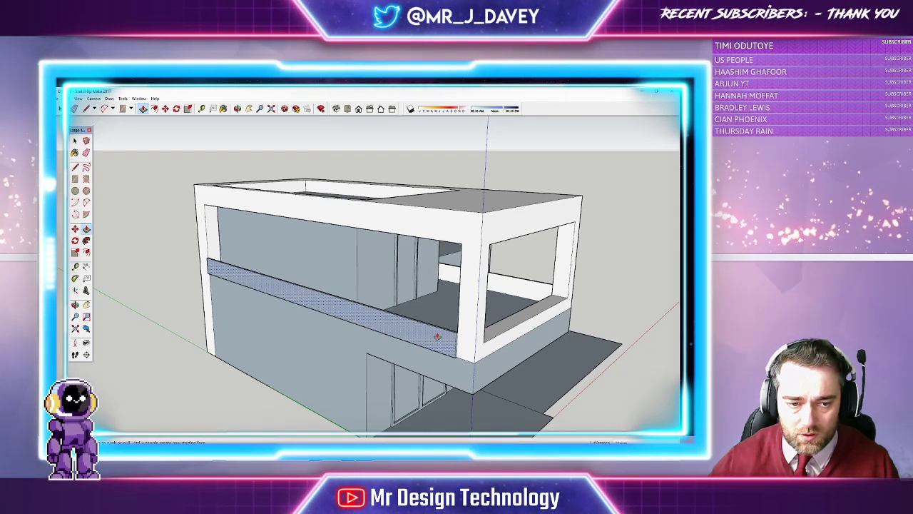
{"action": "left_click", "coordinate": [442, 341]}
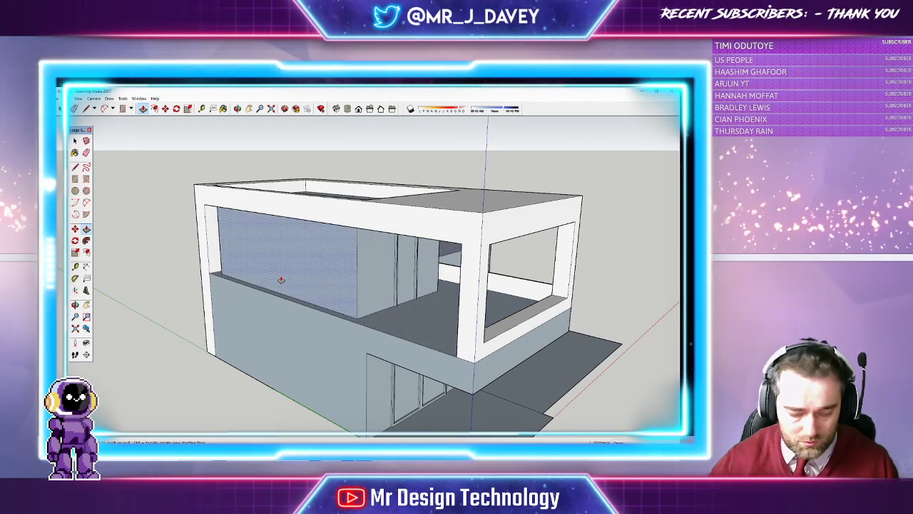
Step: Place the copied parapet face in the opposite side opening of the balcony and thicken it with Push/Pull
{"action": "key", "text": "m"}
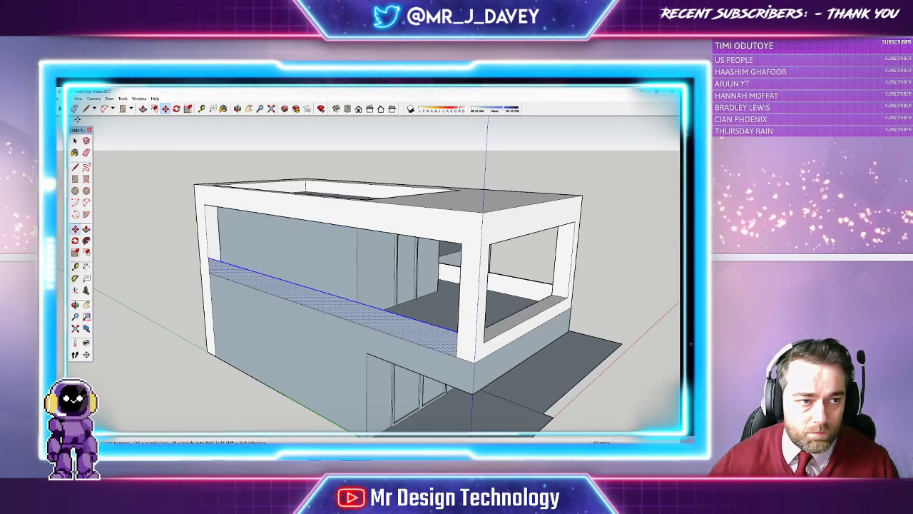
{"action": "key", "text": "space"}
{"action": "left_click", "coordinate": [142, 108]}
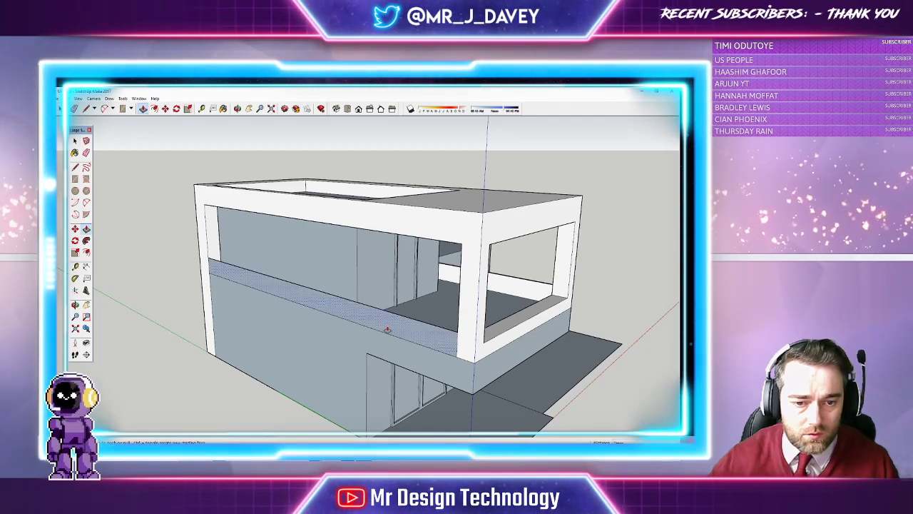
{"action": "left_click", "coordinate": [238, 109]}
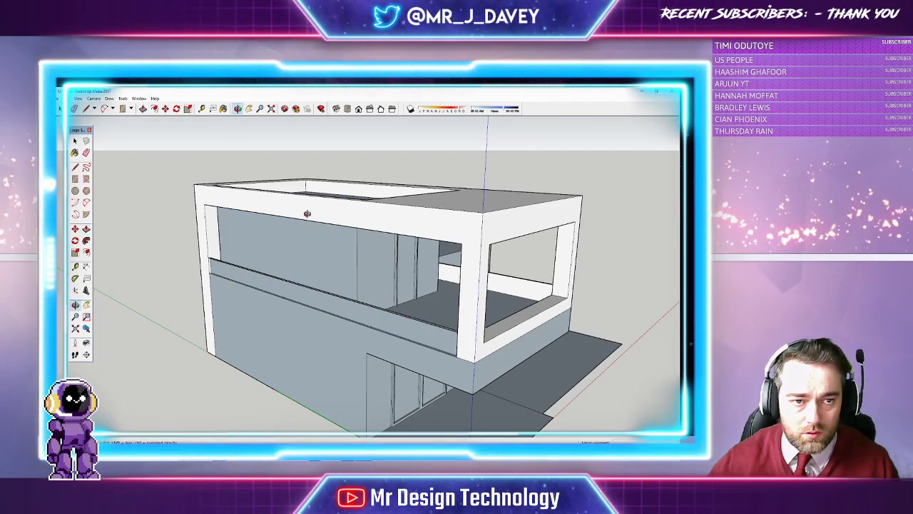
Step: Draw a rectangle over the new parapet's outer side, flush with the white frame, and delete the face filling the opening above
{"action": "left_click_drag", "start_coordinate": [306, 207], "coordinate": [293, 302]}
{"action": "scroll", "coordinate": [261, 329], "scroll_direction": "up", "scroll_amount": 4}
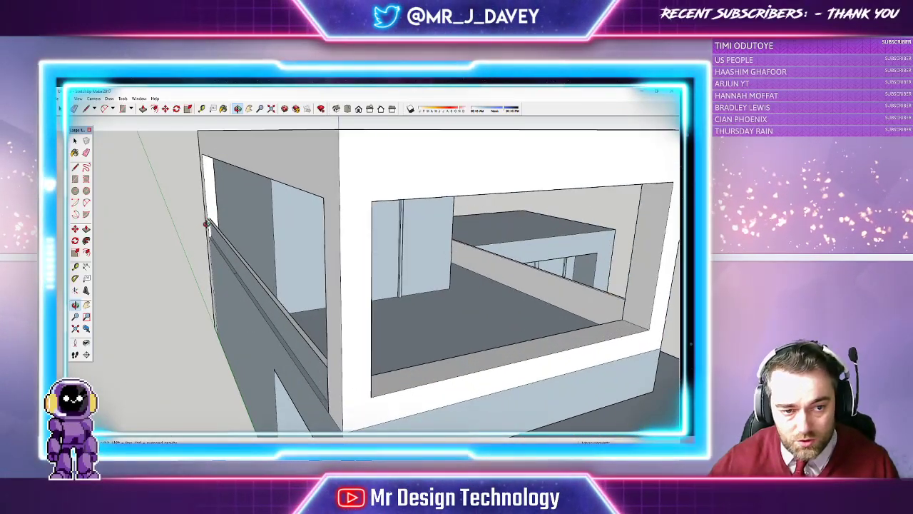
{"action": "left_click", "coordinate": [122, 108]}
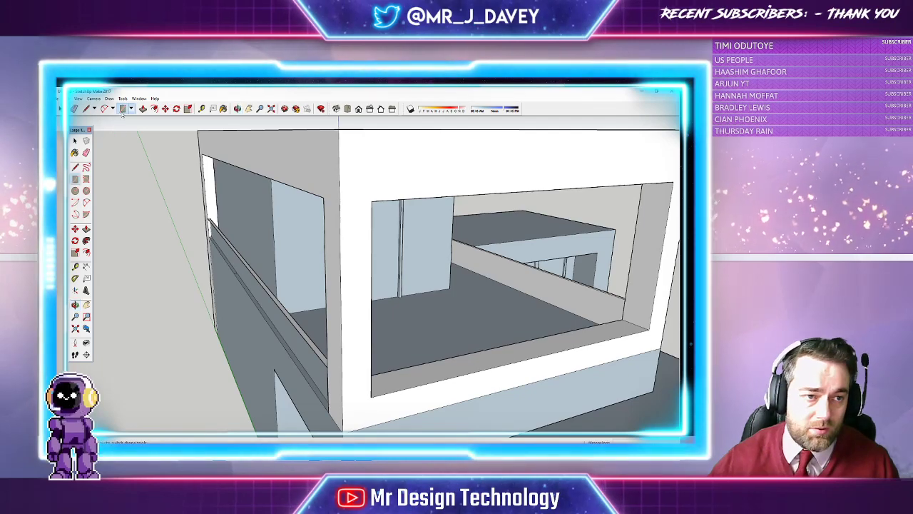
{"action": "left_click", "coordinate": [211, 218]}
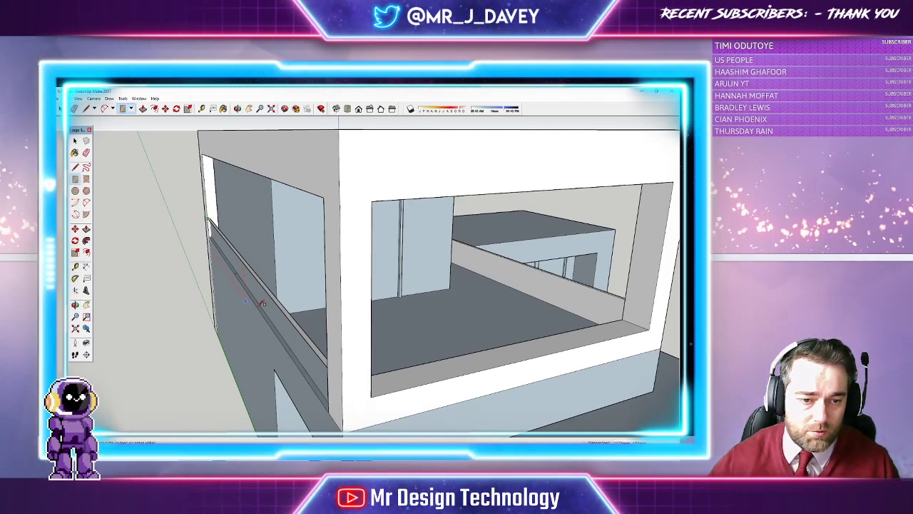
{"action": "left_click", "coordinate": [331, 407]}
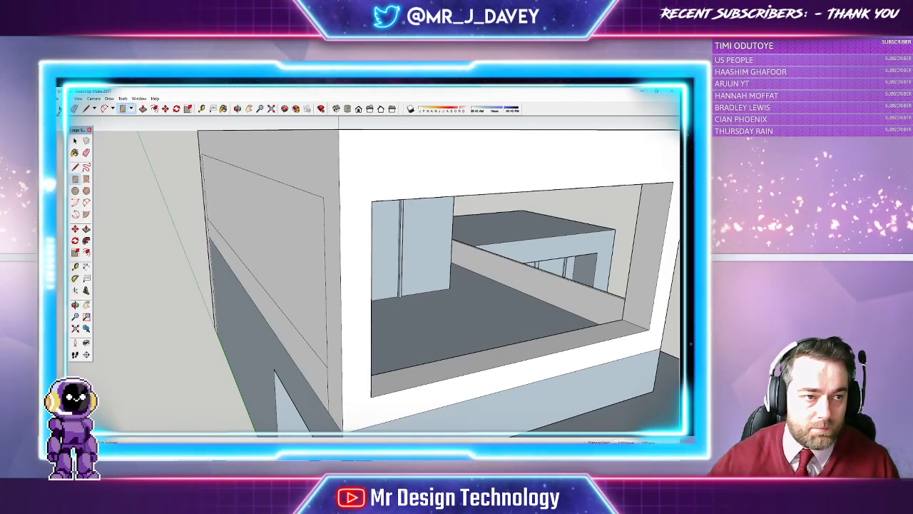
{"action": "key", "text": "space"}
{"action": "left_click", "coordinate": [263, 214]}
{"action": "key", "text": "Delete"}
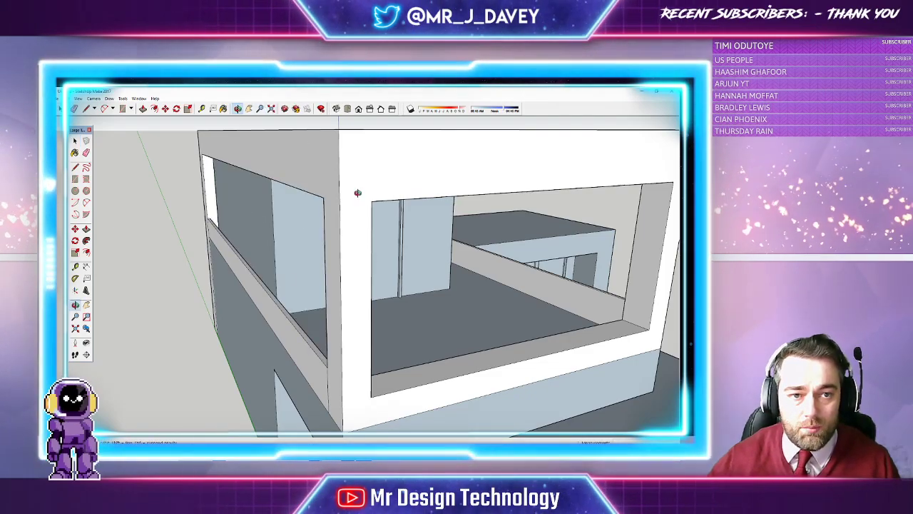
Step: Push/Pull the floor of the roof recess up until it is flush with the surrounding upper roof
{"action": "mouse_move", "coordinate": [357, 193]}
{"action": "middle_mouse_down"}
{"action": "mouse_move", "coordinate": [276, 212]}
{"action": "mouse_move", "coordinate": [280, 245]}
{"action": "mouse_move", "coordinate": [347, 275]}
{"action": "middle_mouse_up"}
{"action": "scroll", "coordinate": [324, 252], "scroll_direction": "down", "scroll_amount": 3}
{"action": "scroll", "coordinate": [288, 192], "scroll_direction": "down", "scroll_amount": 2}
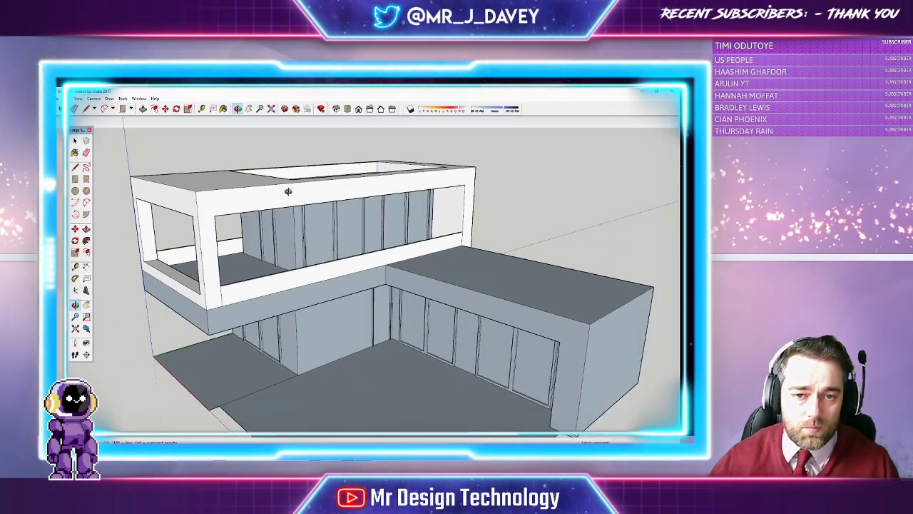
{"action": "scroll", "coordinate": [288, 193], "scroll_direction": "up", "scroll_amount": 1}
{"action": "left_click_drag", "start_coordinate": [328, 168], "coordinate": [311, 160]}
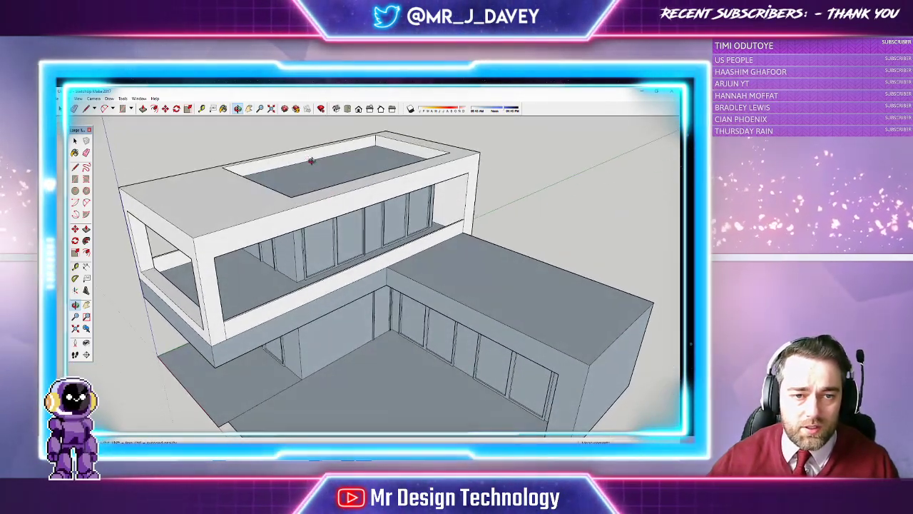
{"action": "key", "text": "p"}
{"action": "left_click", "coordinate": [229, 150]}
{"action": "left_click", "coordinate": [231, 176]}
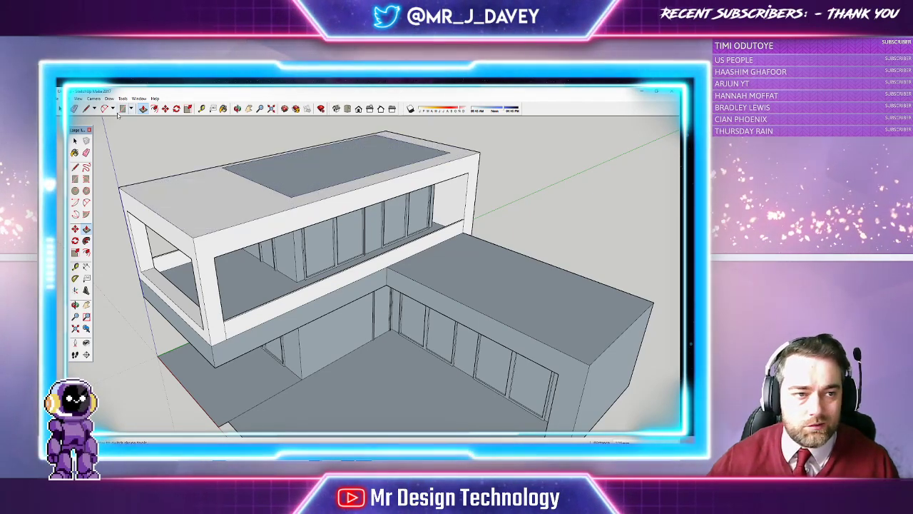
Step: Erase the leftover recess outline edges so the upper roof becomes one continuous face
{"action": "left_click", "coordinate": [75, 109]}
{"action": "left_click", "coordinate": [260, 179]}
{"action": "left_click", "coordinate": [246, 163]}
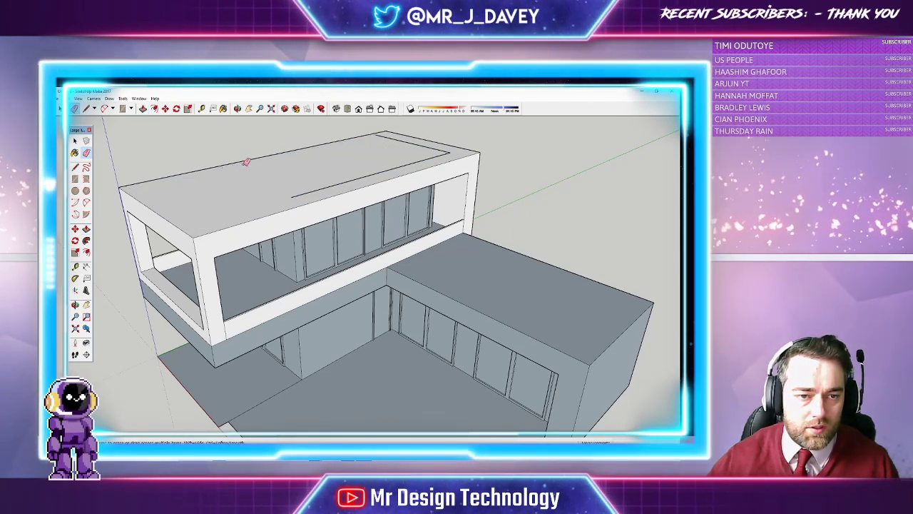
{"action": "left_click", "coordinate": [442, 147]}
{"action": "left_click", "coordinate": [450, 152]}
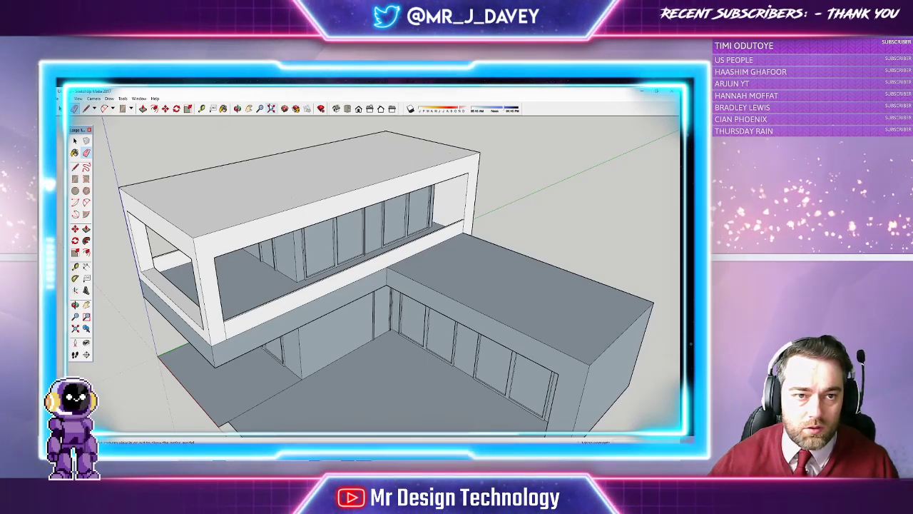
Step: Draw a small rectangle on the balcony floor near its outer end and push it down through the slab
{"action": "left_click", "coordinate": [237, 108]}
{"action": "left_click_drag", "start_coordinate": [342, 200], "coordinate": [334, 177]}
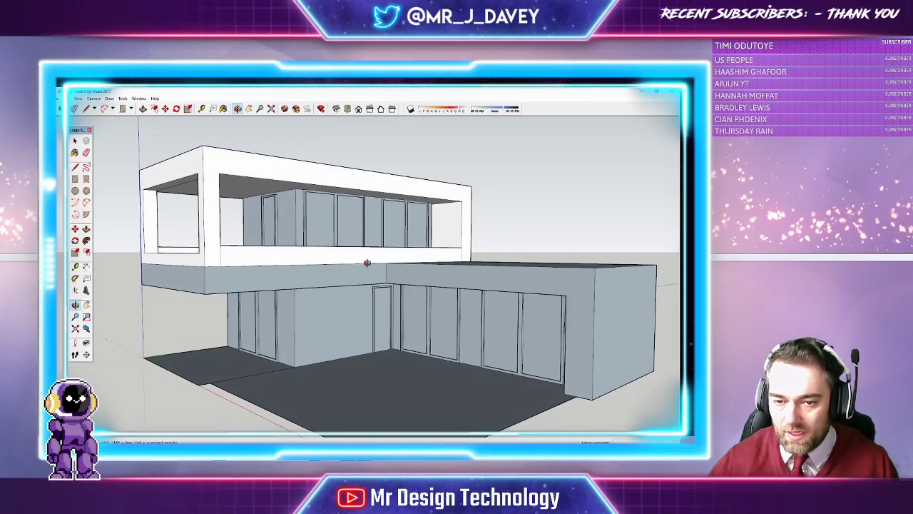
{"action": "left_click_drag", "start_coordinate": [244, 298], "coordinate": [323, 229]}
{"action": "mouse_move", "coordinate": [240, 270]}
{"action": "left_mouse_down"}
{"action": "mouse_move", "coordinate": [343, 316]}
{"action": "mouse_move", "coordinate": [399, 358]}
{"action": "mouse_move", "coordinate": [471, 326]}
{"action": "mouse_move", "coordinate": [435, 331]}
{"action": "left_mouse_up"}
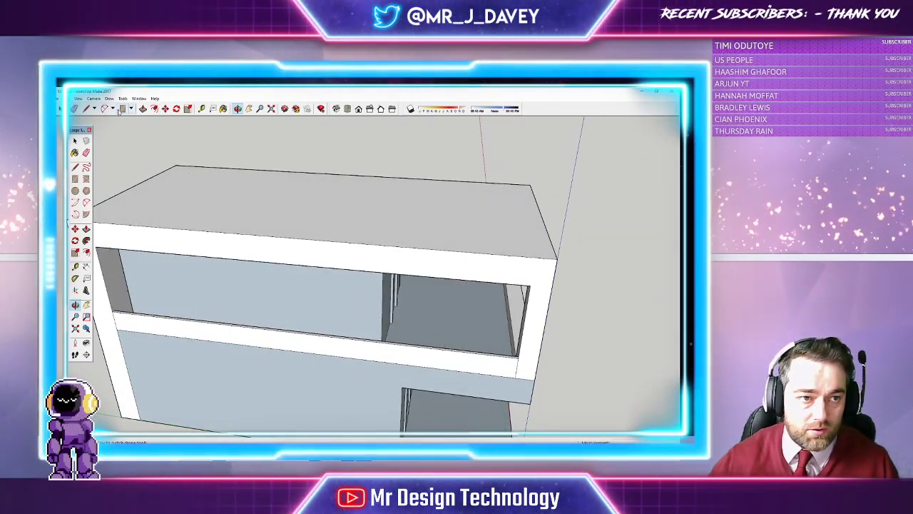
{"action": "key", "text": "r"}
{"action": "left_click", "coordinate": [466, 293]}
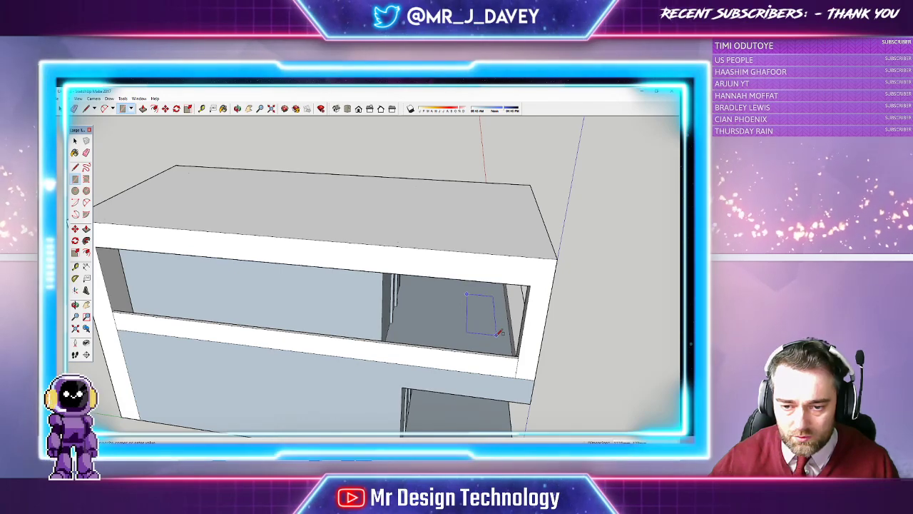
{"action": "left_click", "coordinate": [501, 336]}
{"action": "left_click", "coordinate": [143, 108]}
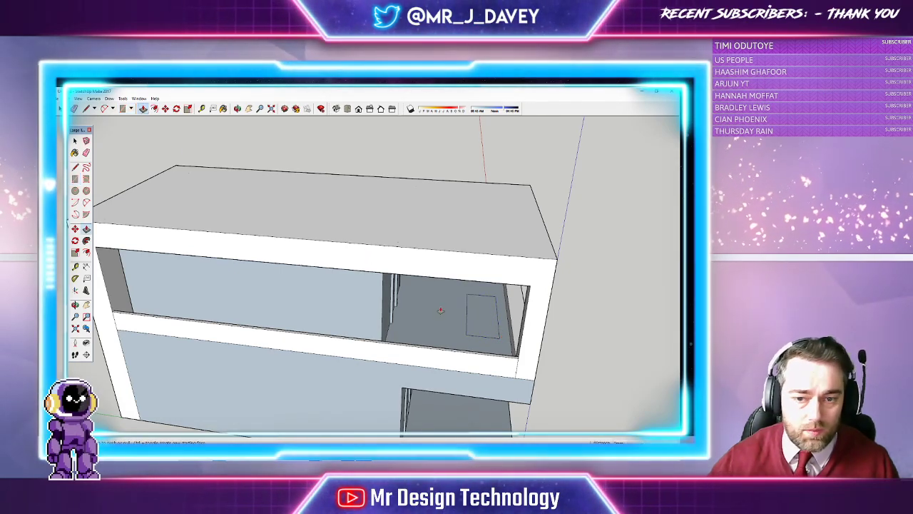
{"action": "left_click_drag", "start_coordinate": [484, 324], "coordinate": [483, 356]}
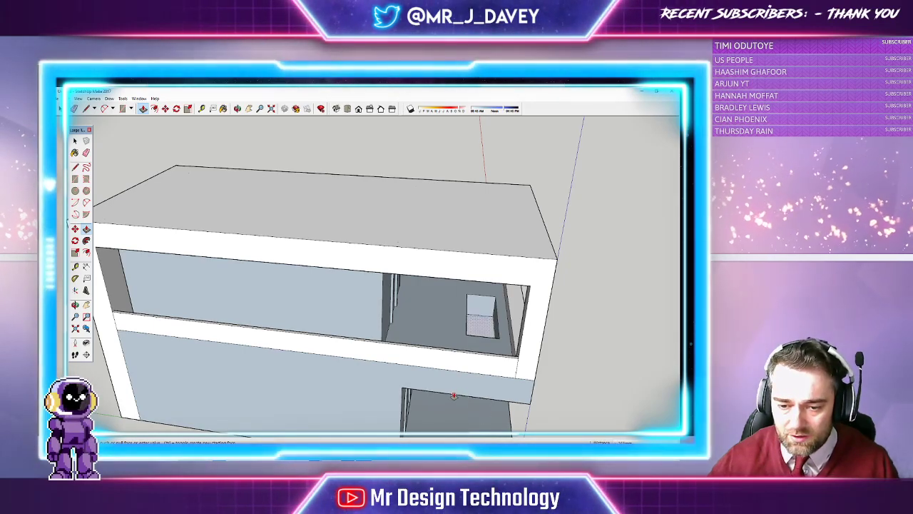
Step: Close the opening on the balcony's underside with a rectangle and Push/Pull it down to the ground slab as a column
{"action": "left_click", "coordinate": [238, 109]}
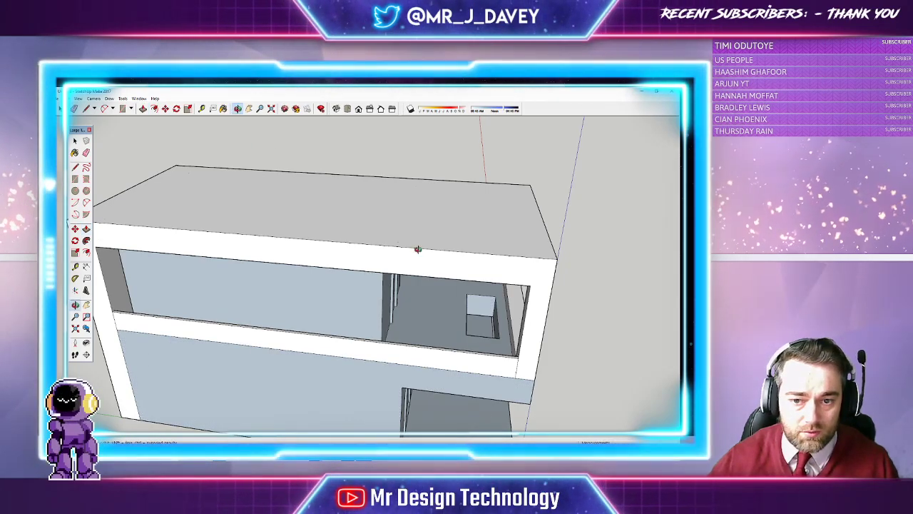
{"action": "left_click_drag", "start_coordinate": [418, 249], "coordinate": [163, 138]}
{"action": "left_click", "coordinate": [122, 108]}
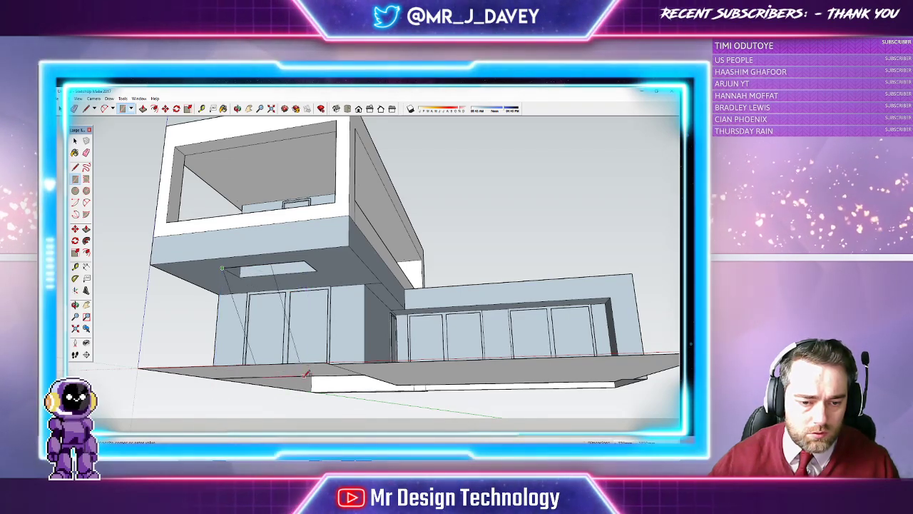
{"action": "left_click", "coordinate": [317, 268]}
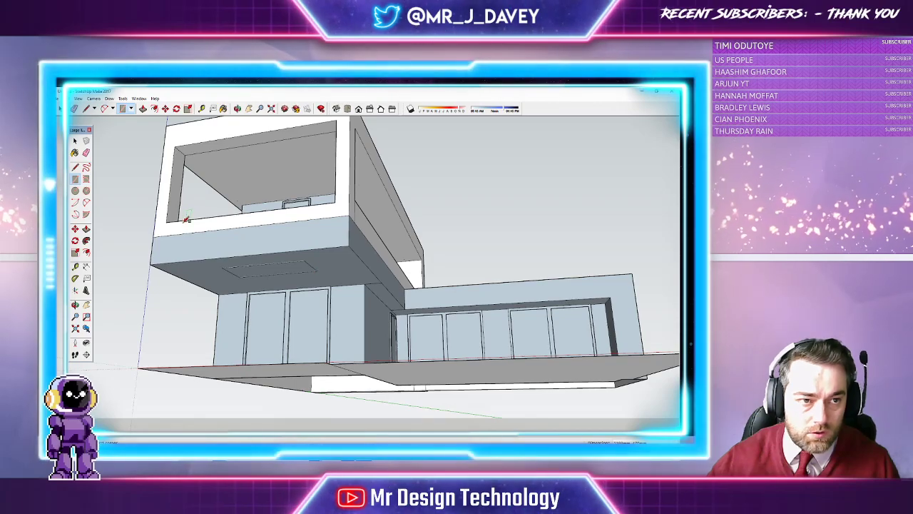
{"action": "left_click", "coordinate": [143, 108]}
{"action": "left_click", "coordinate": [269, 290]}
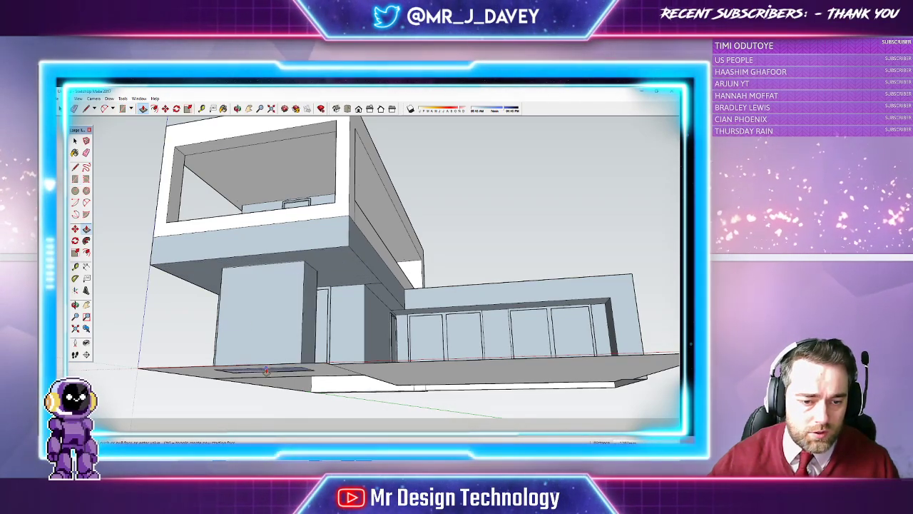
{"action": "left_click", "coordinate": [264, 373]}
Step: Draw horizontal lines across the column's narrow side face to divide it into four equal bands
{"action": "mouse_move", "coordinate": [264, 373]}
{"action": "middle_mouse_down"}
{"action": "mouse_move", "coordinate": [144, 299]}
{"action": "mouse_move", "coordinate": [256, 357]}
{"action": "mouse_move", "coordinate": [310, 316]}
{"action": "mouse_move", "coordinate": [322, 351]}
{"action": "middle_mouse_up"}
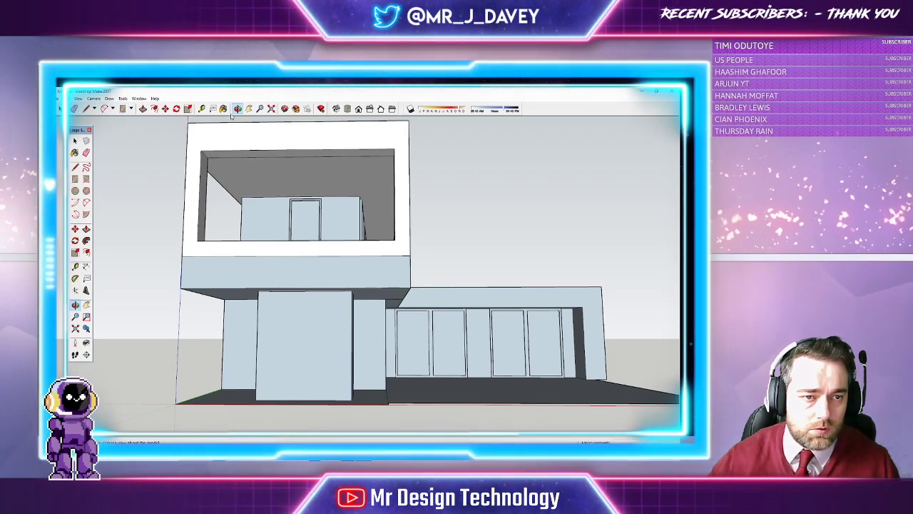
{"action": "mouse_move", "coordinate": [361, 259]}
{"action": "middle_mouse_down"}
{"action": "mouse_move", "coordinate": [143, 255]}
{"action": "mouse_move", "coordinate": [207, 335]}
{"action": "mouse_move", "coordinate": [227, 342]}
{"action": "middle_mouse_up"}
{"action": "scroll", "coordinate": [259, 353], "scroll_direction": "up", "scroll_amount": 5}
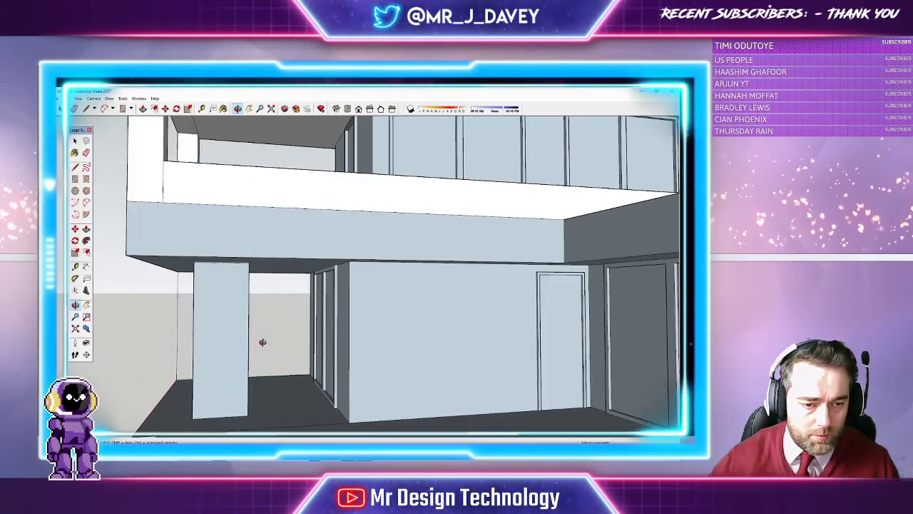
{"action": "left_click", "coordinate": [247, 108]}
{"action": "left_click_drag", "start_coordinate": [234, 341], "coordinate": [327, 291]}
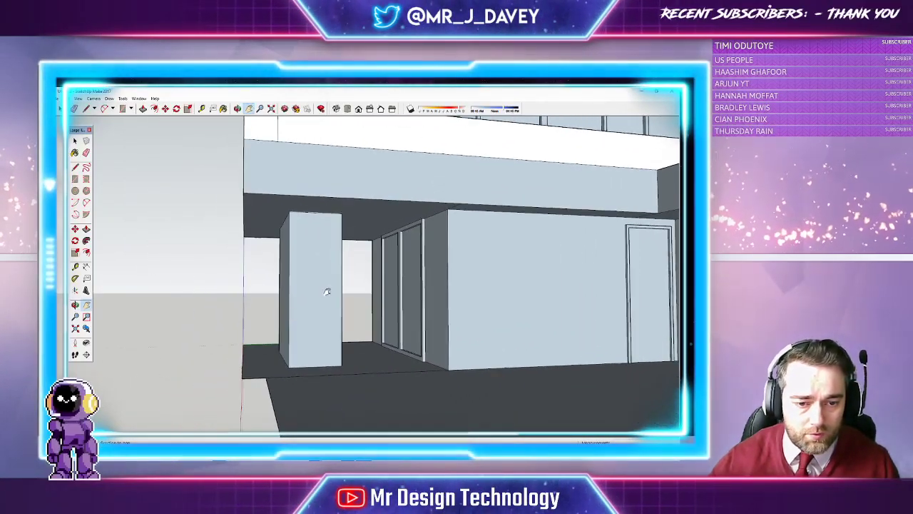
{"action": "left_click", "coordinate": [87, 109]}
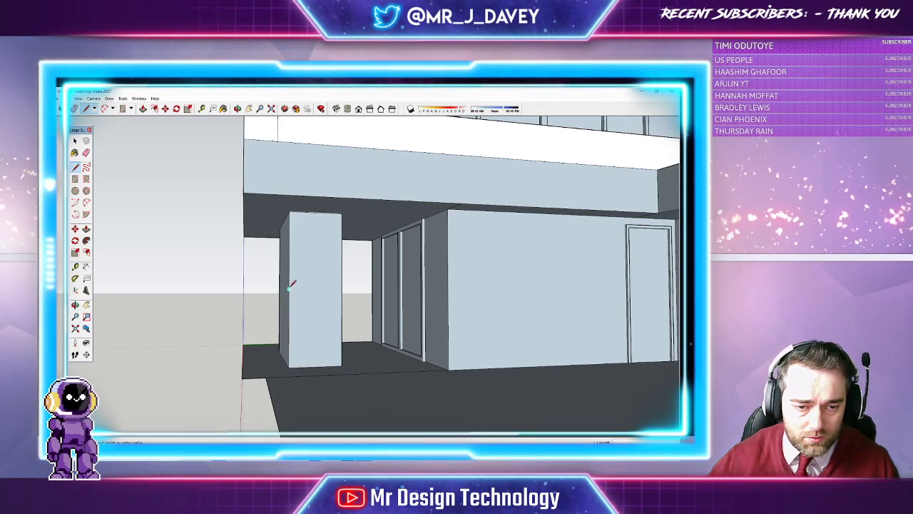
{"action": "left_click", "coordinate": [342, 250]}
{"action": "left_click", "coordinate": [288, 327]}
{"action": "left_click", "coordinate": [342, 328]}
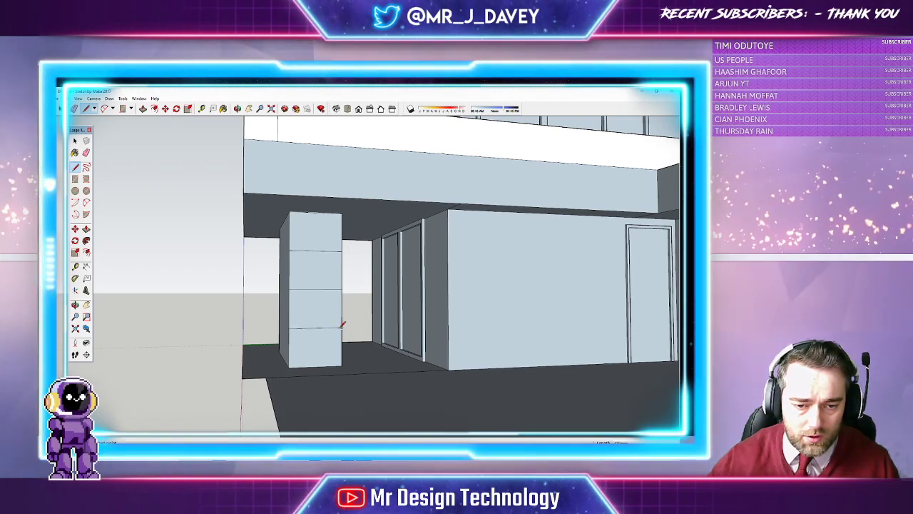
Step: Halve each band on the column's narrow side face with another horizontal line, giving eight equal bands
{"action": "left_click", "coordinate": [289, 347]}
{"action": "left_click", "coordinate": [344, 346]}
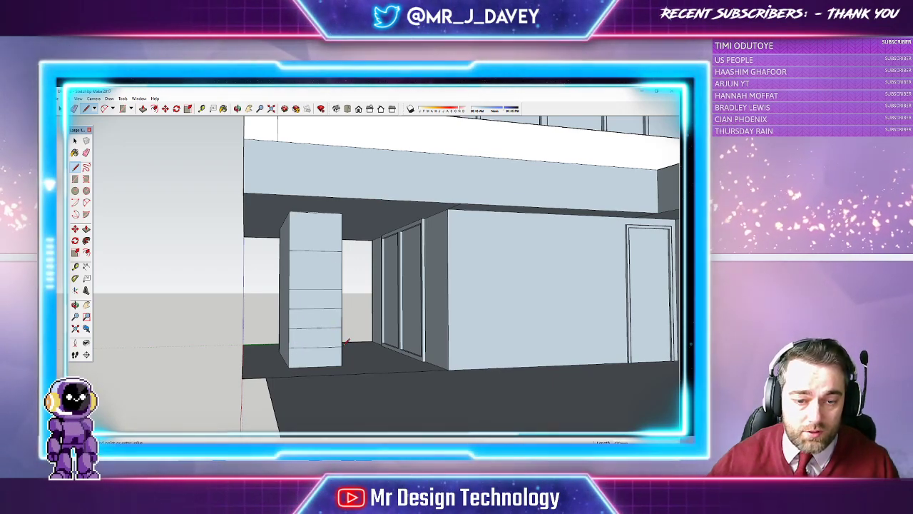
{"action": "left_click", "coordinate": [289, 269]}
{"action": "left_click", "coordinate": [341, 269]}
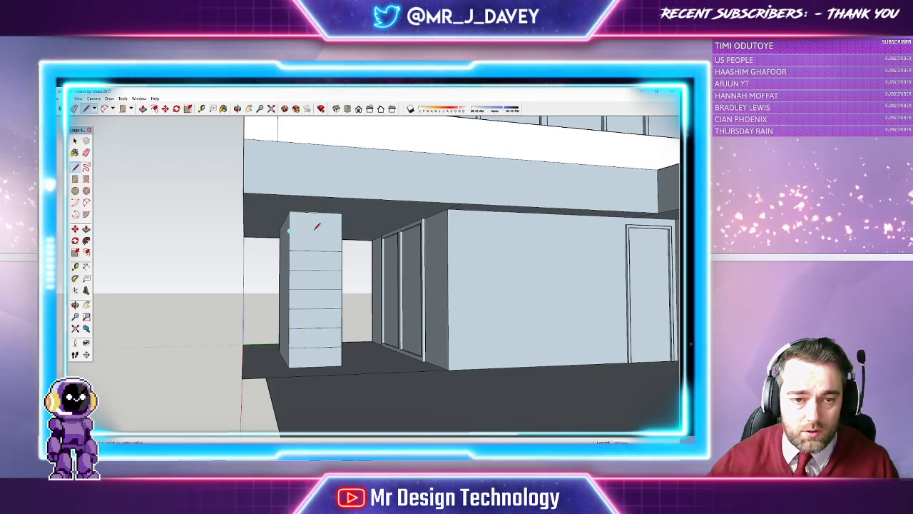
{"action": "scroll", "coordinate": [315, 251], "scroll_direction": "up", "scroll_amount": 2}
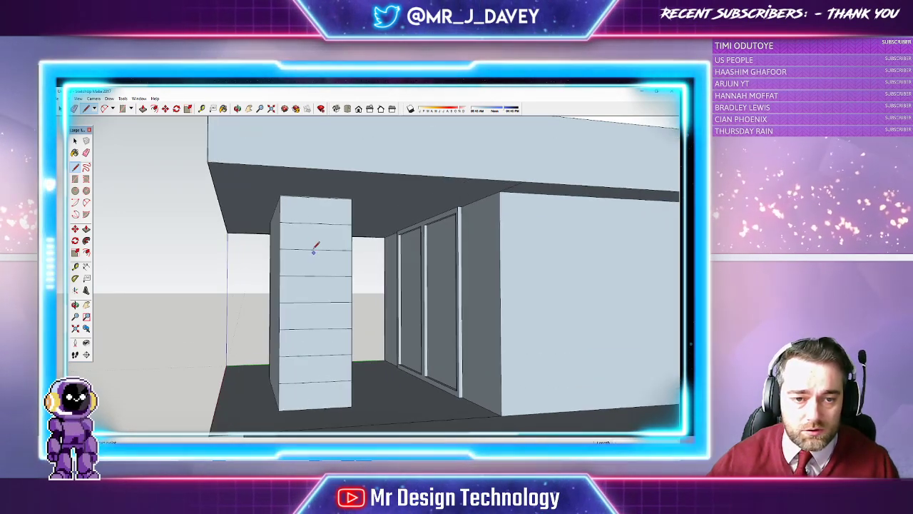
Step: Draw horizontal lines across the column's narrow side face to halve the upper bands, working from the top down past mid-height
{"action": "left_click", "coordinate": [351, 211]}
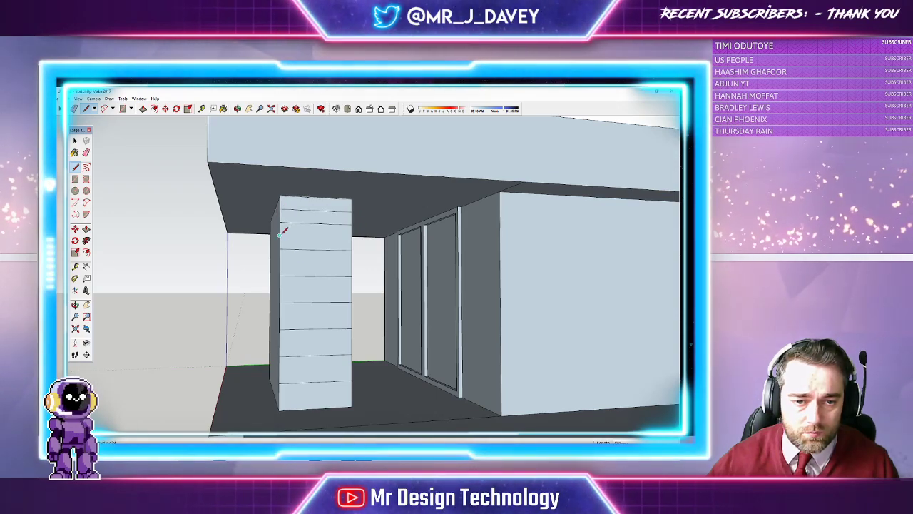
{"action": "left_click", "coordinate": [351, 235]}
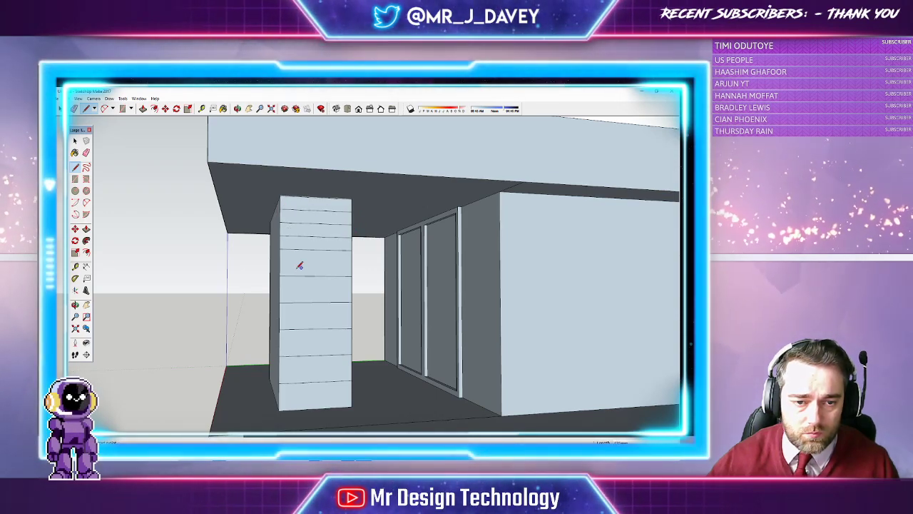
{"action": "left_click", "coordinate": [351, 263]}
{"action": "left_click", "coordinate": [287, 289]}
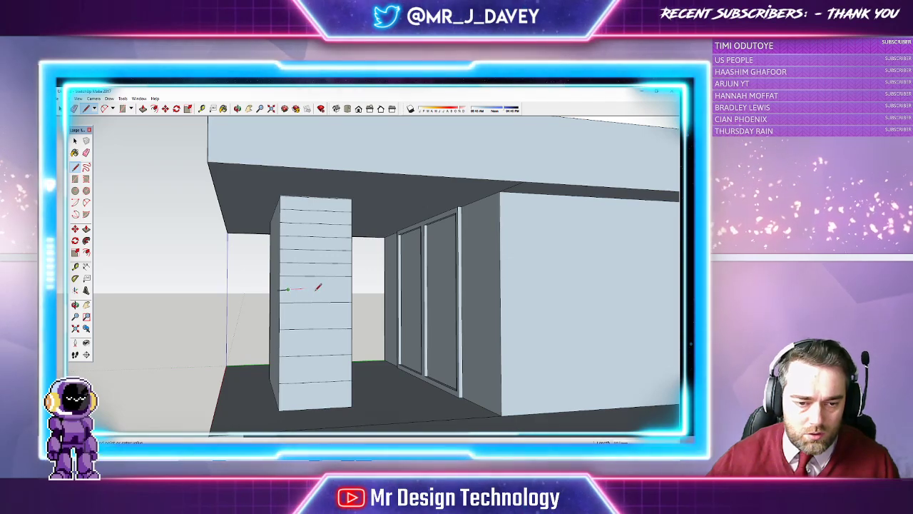
{"action": "left_click", "coordinate": [352, 289]}
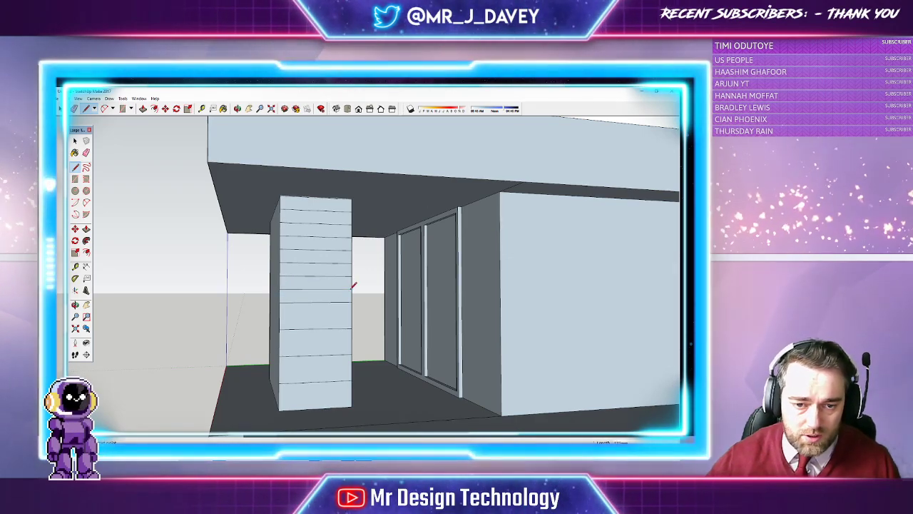
{"action": "left_click", "coordinate": [279, 315]}
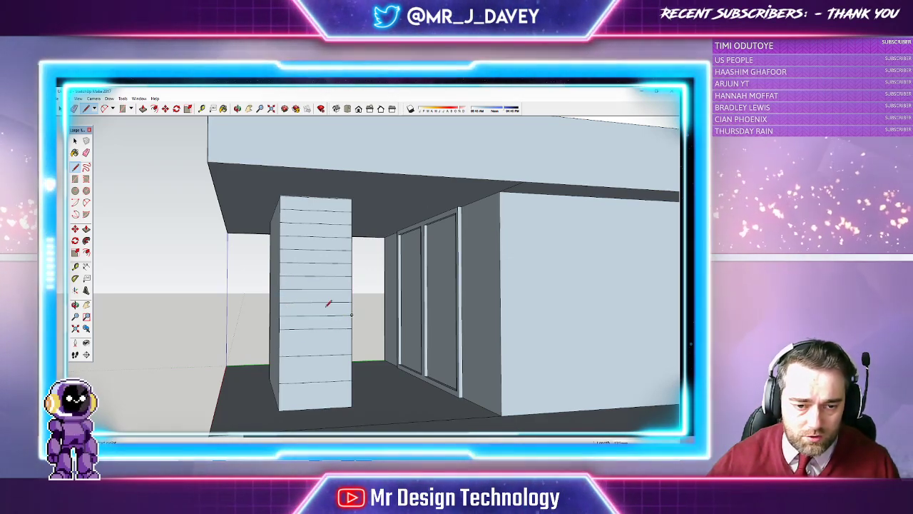
{"action": "key", "text": "Escape"}
{"action": "key", "text": "ctrl+z"}
{"action": "key", "text": "ctrl+z"}
{"action": "key", "text": "ctrl+z"}
{"action": "key", "text": "ctrl+z"}
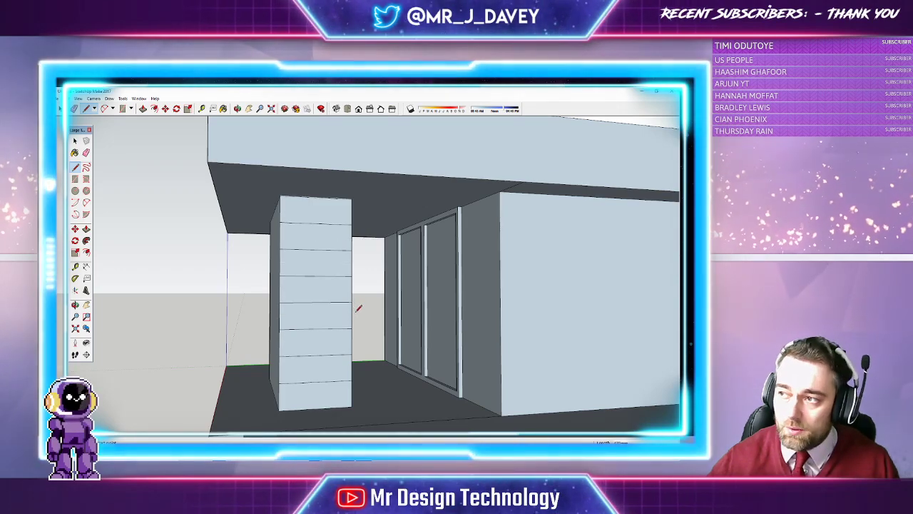
{"action": "key", "text": "ctrl+y"}
{"action": "key", "text": "ctrl+y"}
{"action": "key", "text": "ctrl+y"}
{"action": "key", "text": "ctrl+y"}
{"action": "key", "text": "ctrl+y"}
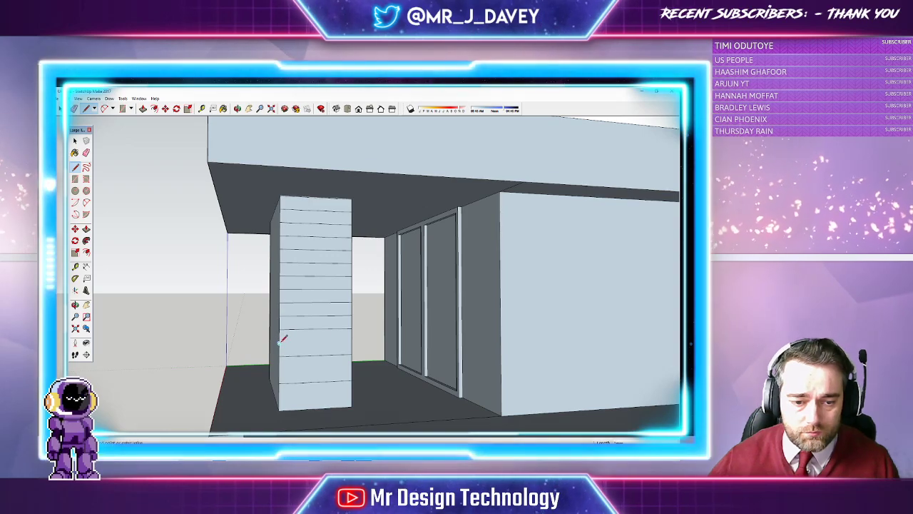
Step: Halve the remaining lower bands with horizontal lines, giving sixteen equal bands down the column's narrow side face
{"action": "left_click", "coordinate": [351, 341]}
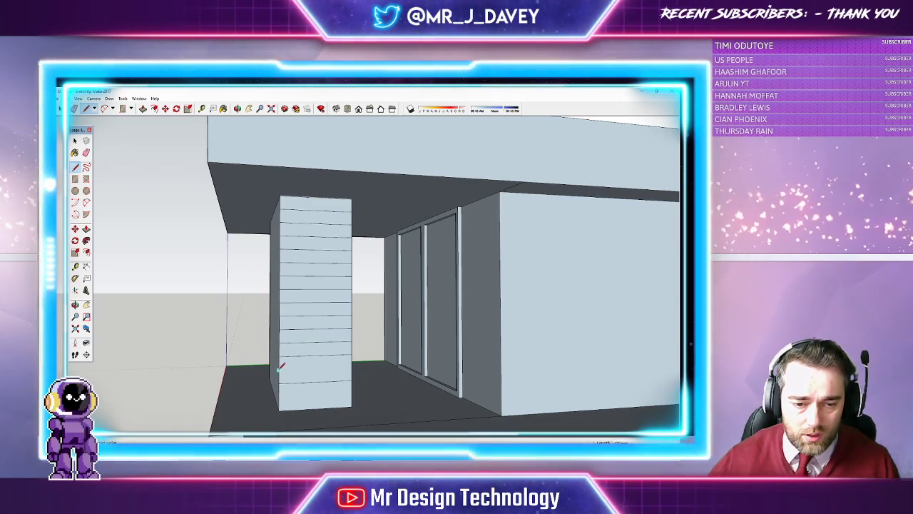
{"action": "left_click", "coordinate": [352, 368]}
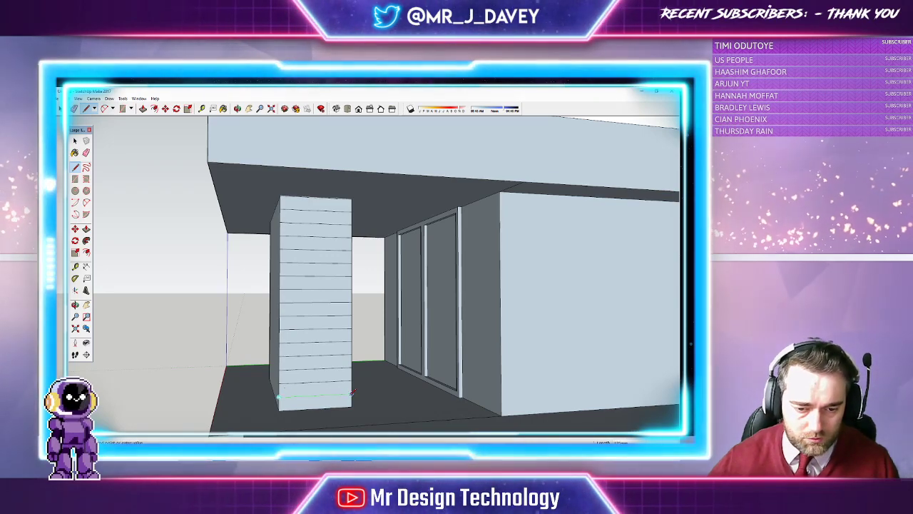
{"action": "left_click", "coordinate": [351, 391]}
Step: Push/Pull the upper bands back into the column, each less deep than the one above, to form the upper stairs
{"action": "left_click", "coordinate": [239, 110]}
{"action": "left_click_drag", "start_coordinate": [282, 189], "coordinate": [387, 206]}
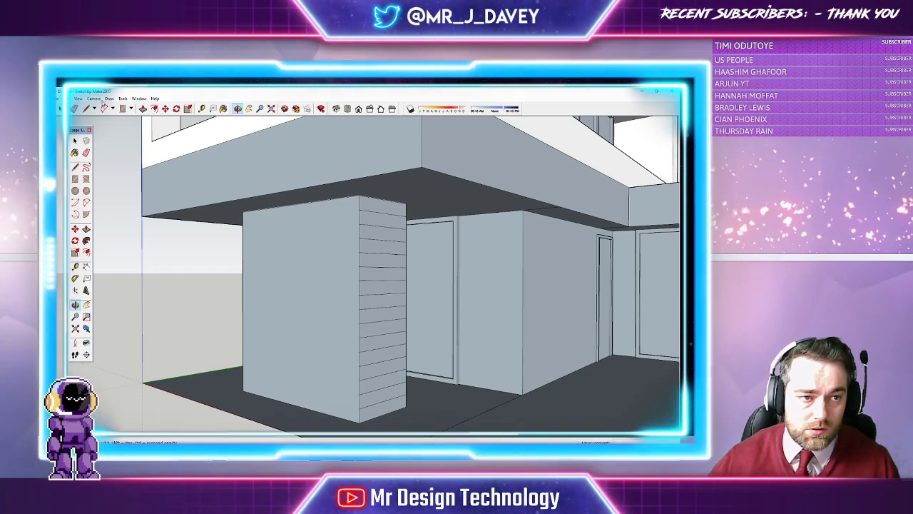
{"action": "left_click", "coordinate": [143, 108]}
{"action": "left_click", "coordinate": [356, 205]}
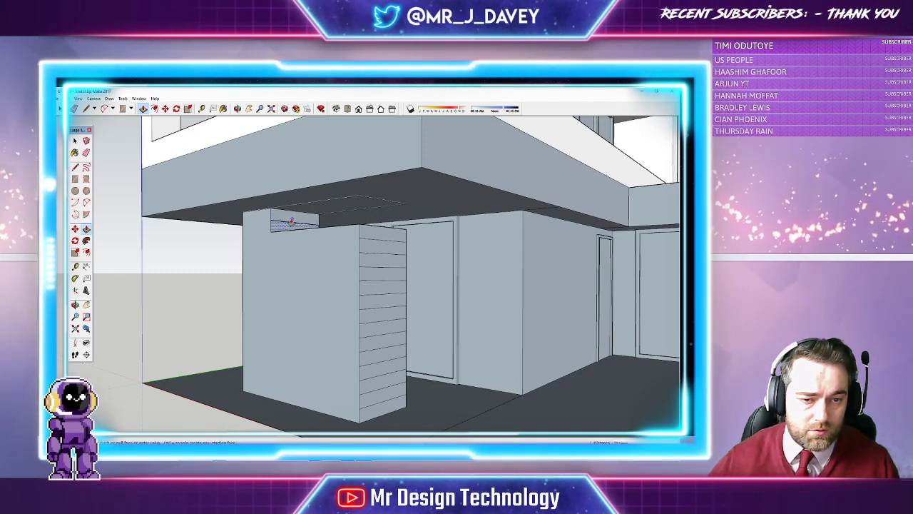
{"action": "left_click", "coordinate": [296, 230]}
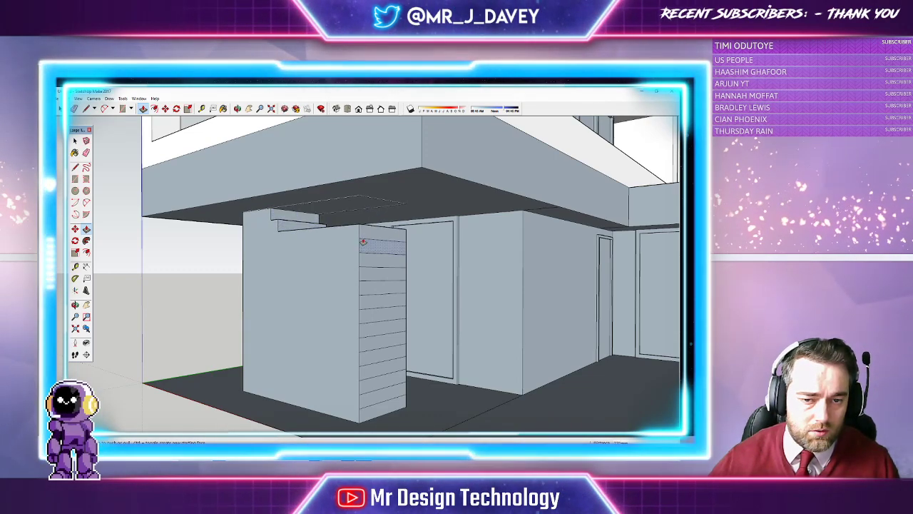
{"action": "left_click", "coordinate": [369, 235]}
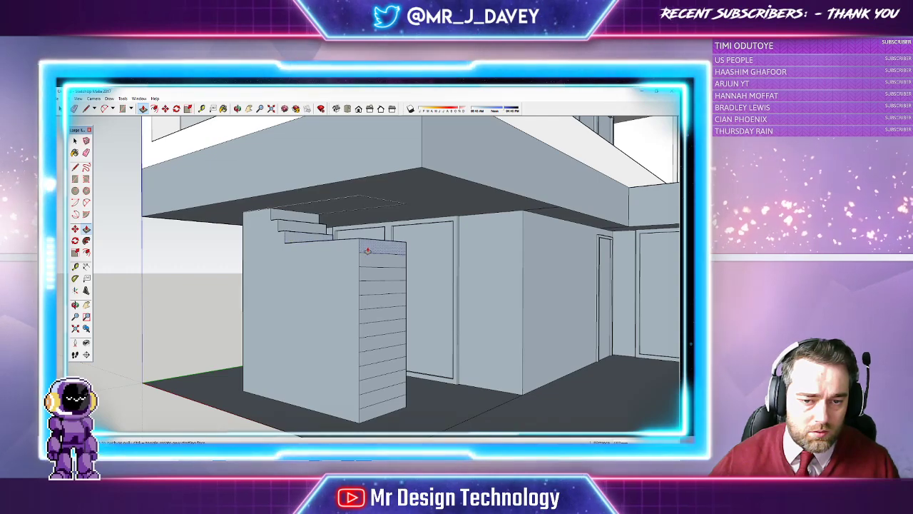
{"action": "left_click", "coordinate": [288, 237]}
{"action": "left_click", "coordinate": [308, 252]}
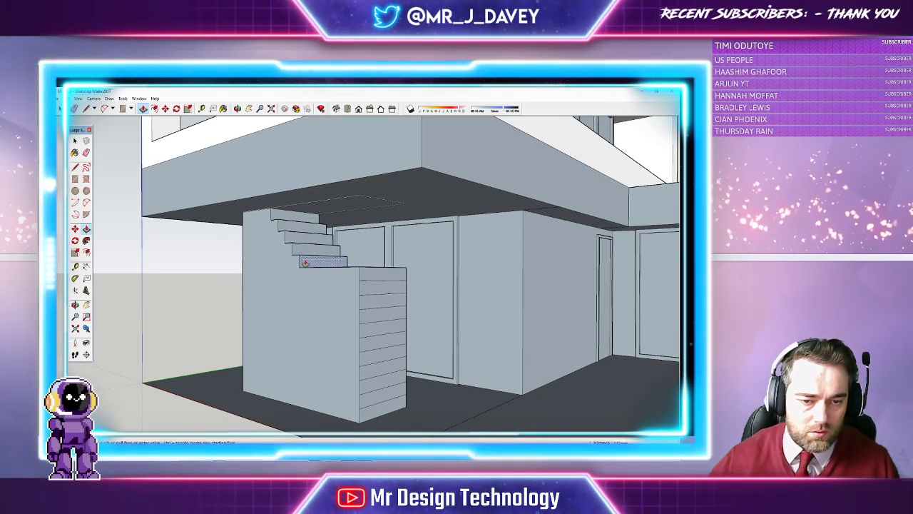
{"action": "left_click", "coordinate": [312, 265]}
{"action": "left_click", "coordinate": [315, 278]}
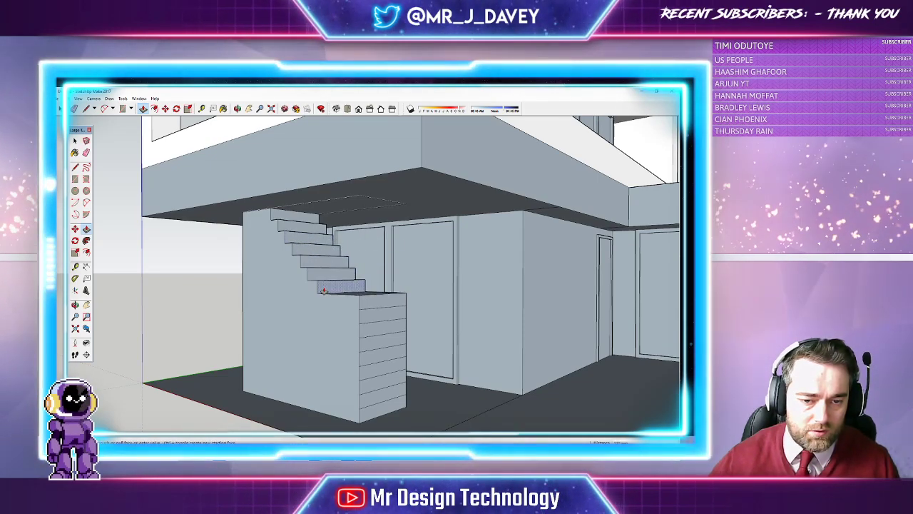
{"action": "left_click", "coordinate": [322, 289]}
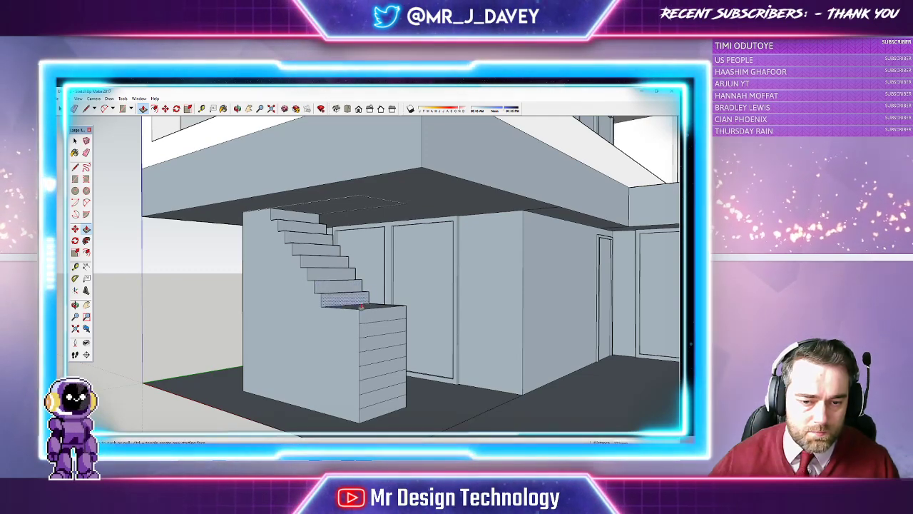
Step: Offset the lower bands progressively with Push/Pull, extending the lowest ones outward to complete the staircase down to the ground slab
{"action": "left_click", "coordinate": [361, 307]}
{"action": "left_click", "coordinate": [370, 333]}
{"action": "left_click", "coordinate": [353, 329]}
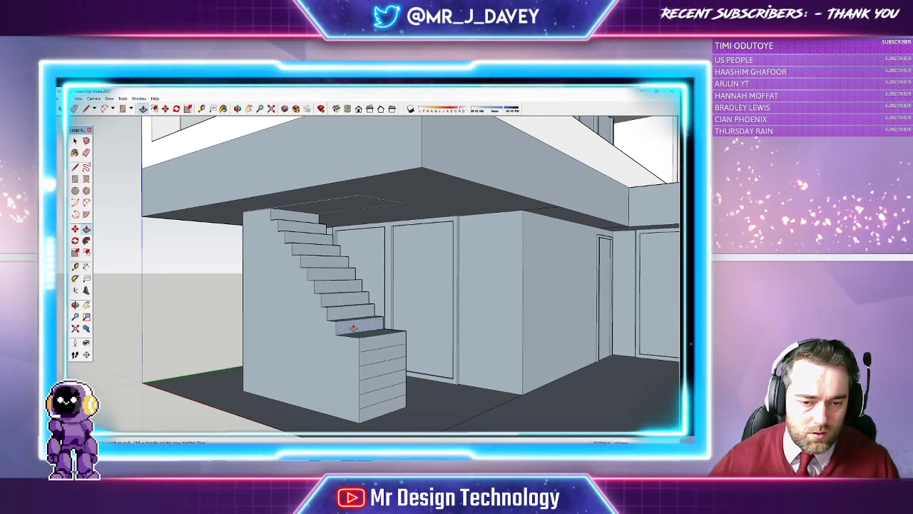
{"action": "left_click", "coordinate": [339, 320]}
{"action": "left_click", "coordinate": [372, 348]}
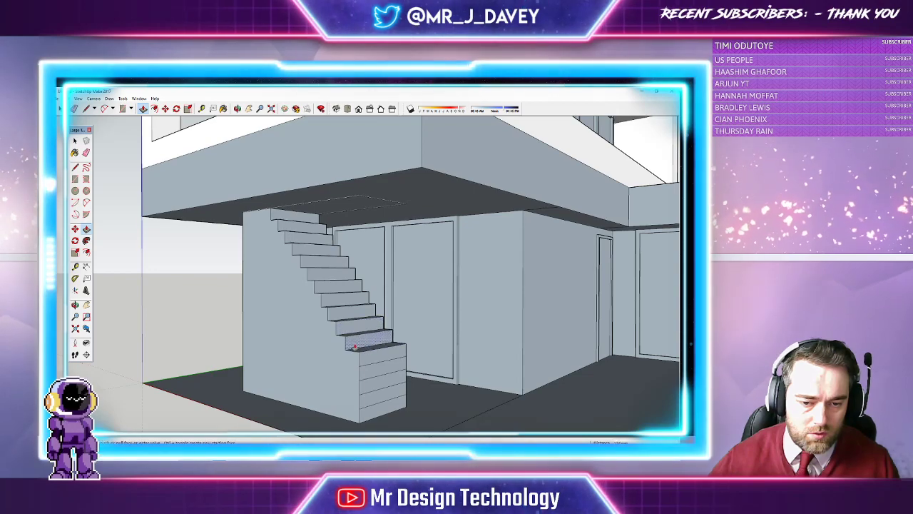
{"action": "left_click", "coordinate": [359, 350]}
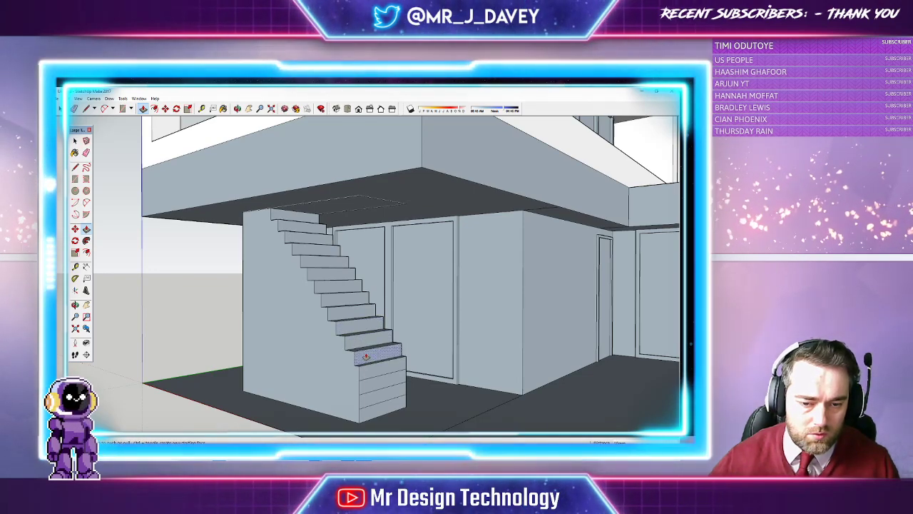
{"action": "left_click", "coordinate": [365, 356]}
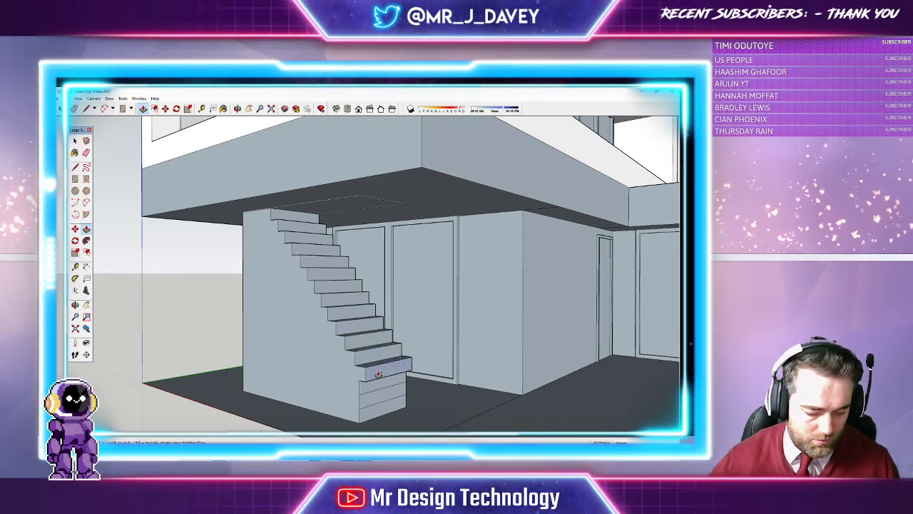
{"action": "left_click", "coordinate": [373, 373]}
{"action": "left_click", "coordinate": [374, 383]}
{"action": "left_click", "coordinate": [383, 386]}
{"action": "left_click", "coordinate": [378, 397]}
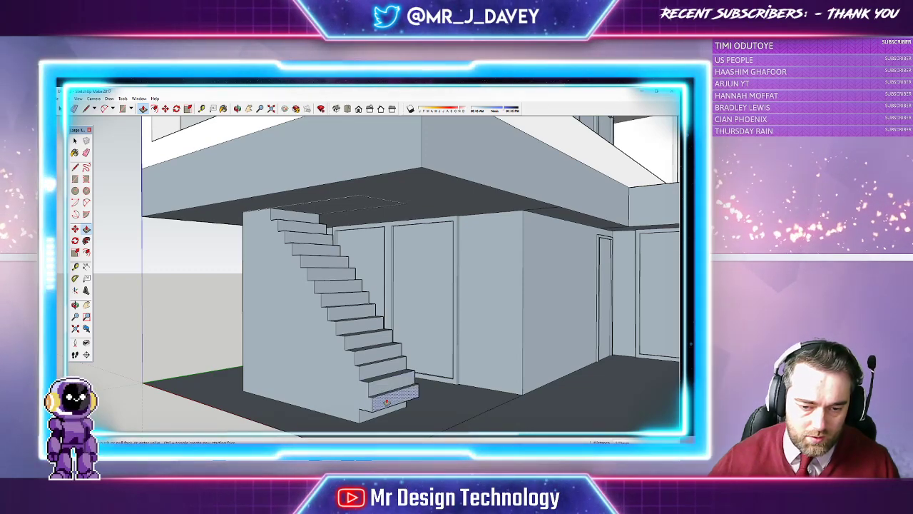
{"action": "left_click", "coordinate": [384, 408]}
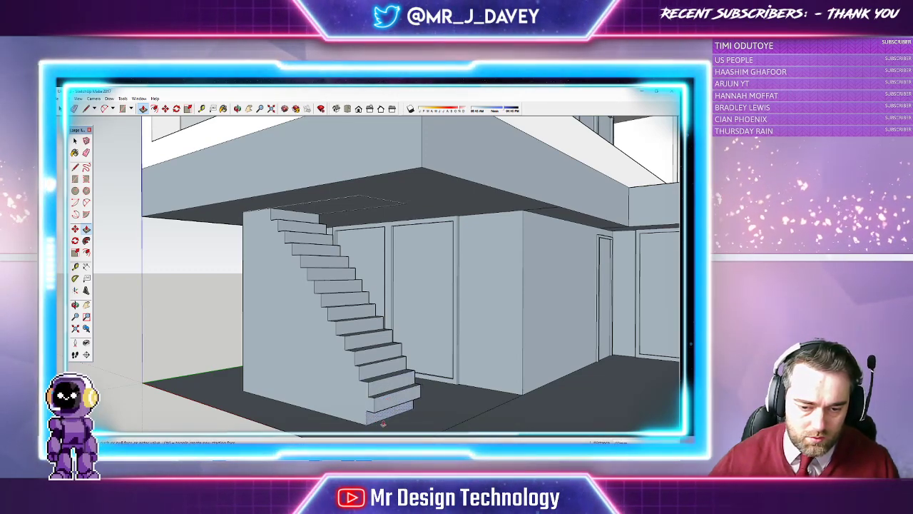
{"action": "left_click", "coordinate": [383, 423]}
{"action": "left_click", "coordinate": [392, 426]}
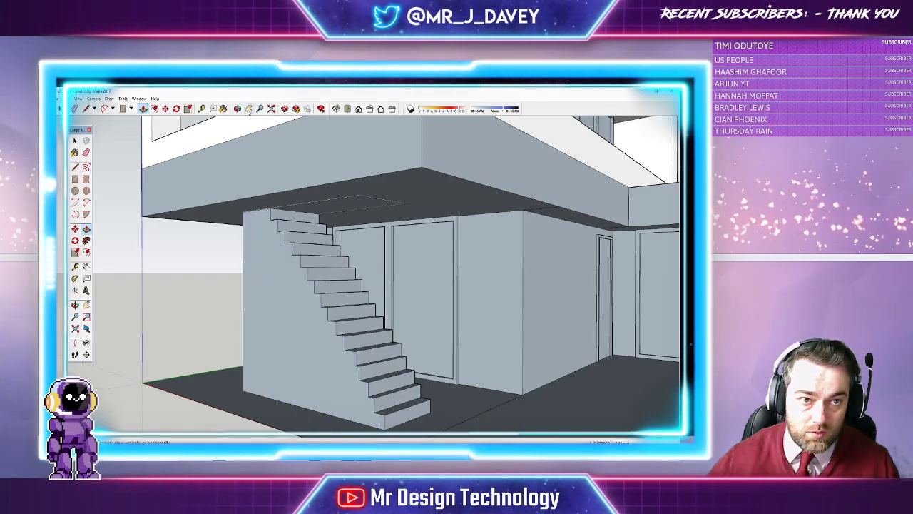
Step: Delete the face closing the bottom of the stair opening in the balcony floor
{"action": "middle_click_drag", "start_coordinate": [285, 286], "coordinate": [432, 338]}
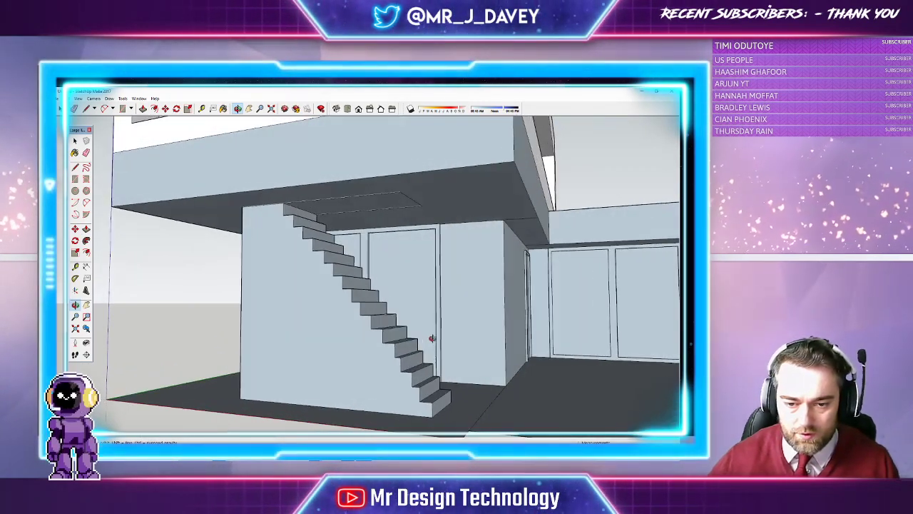
{"action": "left_click", "coordinate": [144, 110]}
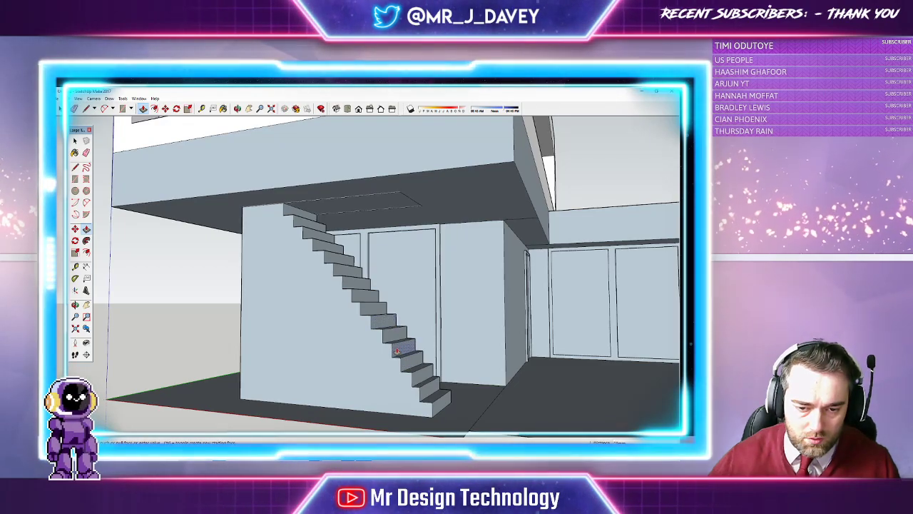
{"action": "left_click", "coordinate": [238, 110]}
{"action": "left_click_drag", "start_coordinate": [243, 180], "coordinate": [278, 171]}
{"action": "left_click", "coordinate": [143, 109]}
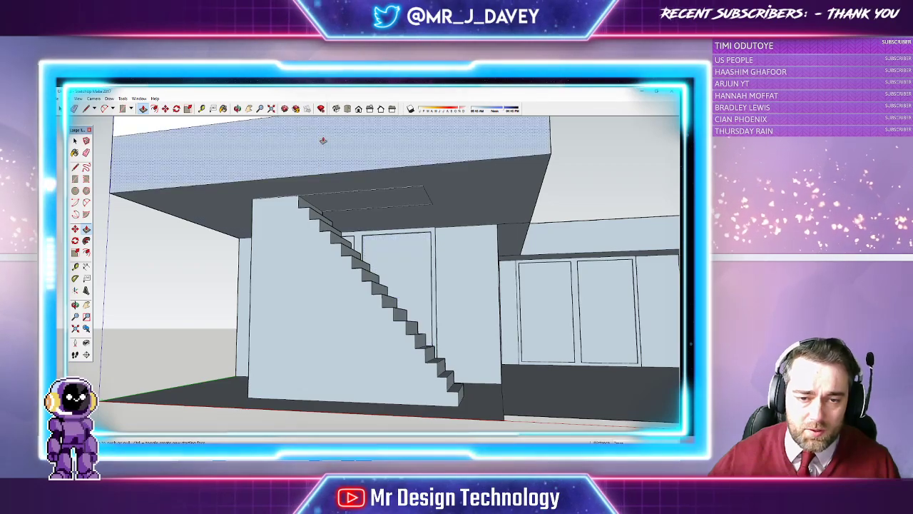
{"action": "left_click", "coordinate": [239, 109]}
{"action": "left_click_drag", "start_coordinate": [247, 119], "coordinate": [315, 203]}
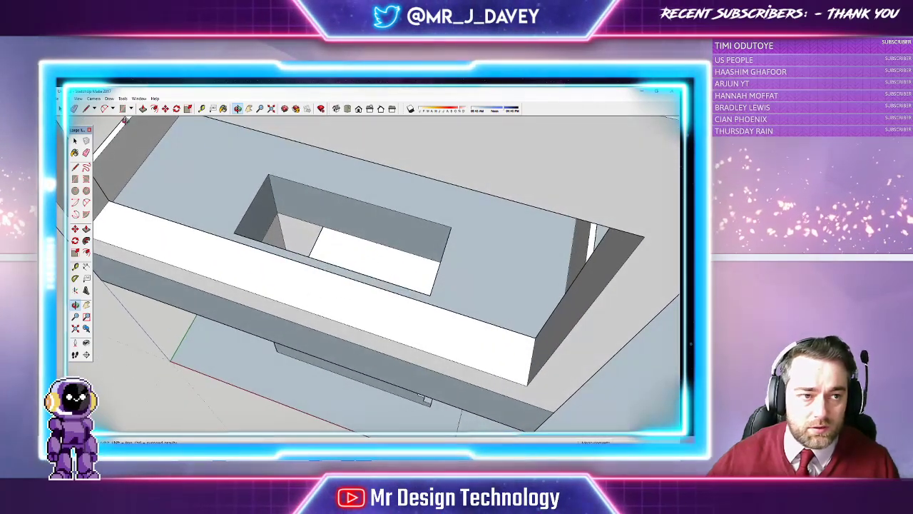
{"action": "left_click", "coordinate": [361, 253]}
{"action": "key", "text": "Delete"}
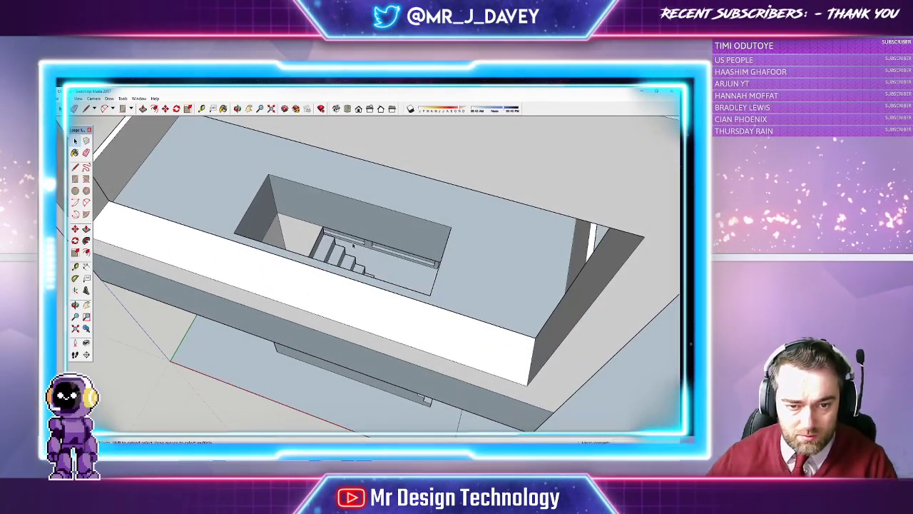
Step: Draw a rectangle from the opening's far corner to the top step as a landing, and delete the face covering the stairs
{"action": "scroll", "coordinate": [364, 239], "scroll_direction": "up", "scroll_amount": 5}
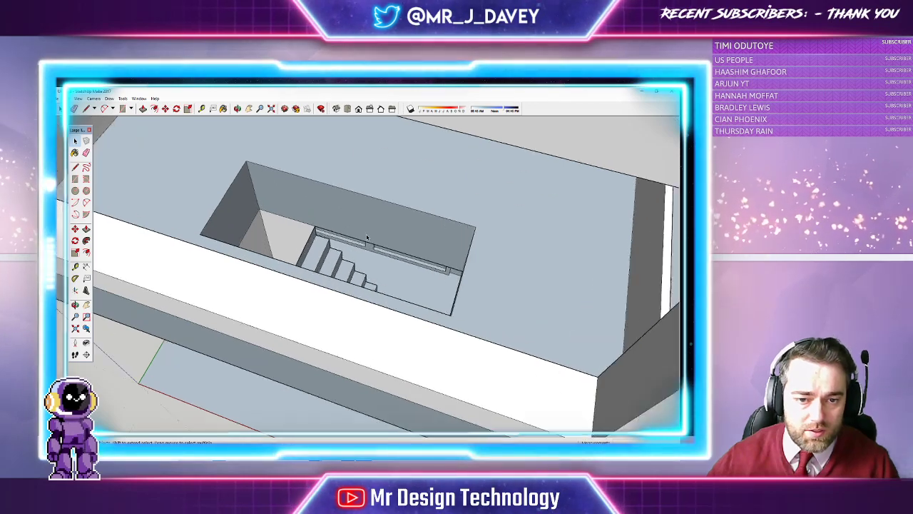
{"action": "scroll", "coordinate": [299, 178], "scroll_direction": "up", "scroll_amount": 5}
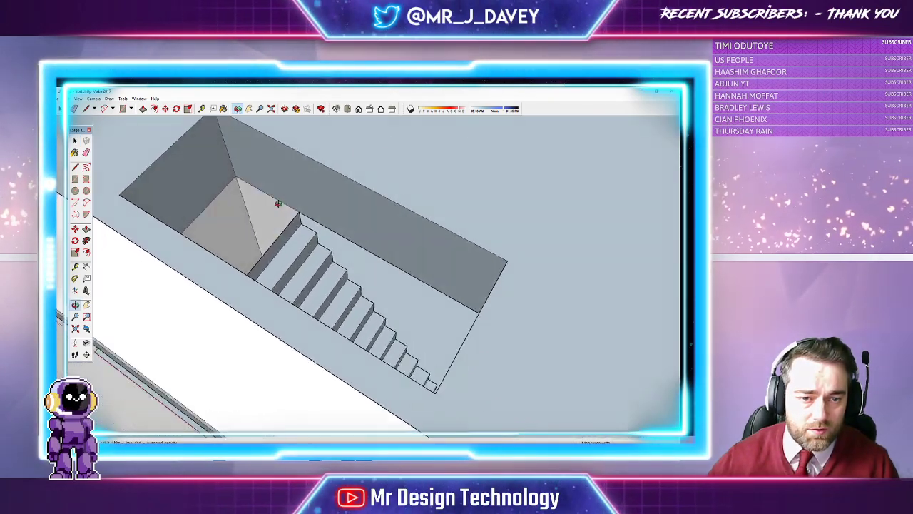
{"action": "scroll", "coordinate": [249, 204], "scroll_direction": "down", "scroll_amount": 3}
{"action": "scroll", "coordinate": [285, 193], "scroll_direction": "up", "scroll_amount": 2}
{"action": "mouse_move", "coordinate": [304, 202]}
{"action": "left_mouse_down"}
{"action": "mouse_move", "coordinate": [183, 198]}
{"action": "mouse_move", "coordinate": [221, 181]}
{"action": "mouse_move", "coordinate": [202, 186]}
{"action": "left_mouse_up"}
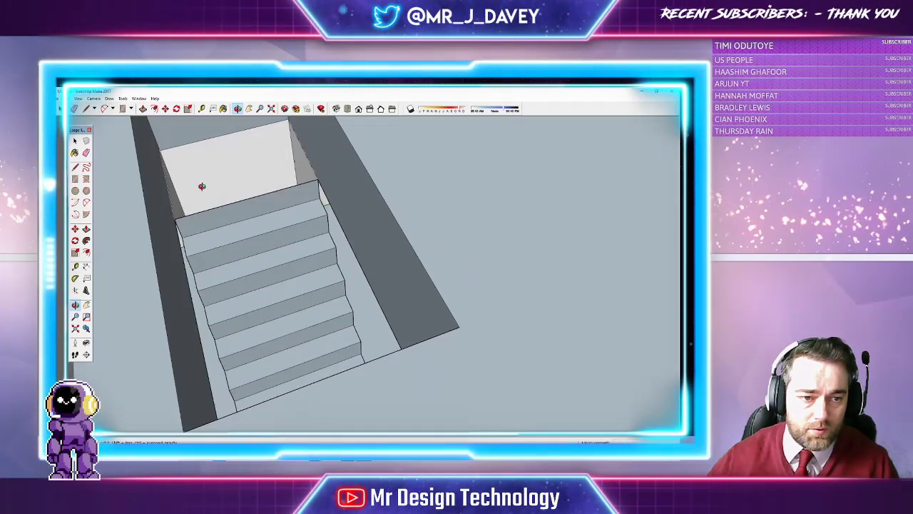
{"action": "left_click", "coordinate": [123, 109]}
{"action": "left_click", "coordinate": [162, 150]}
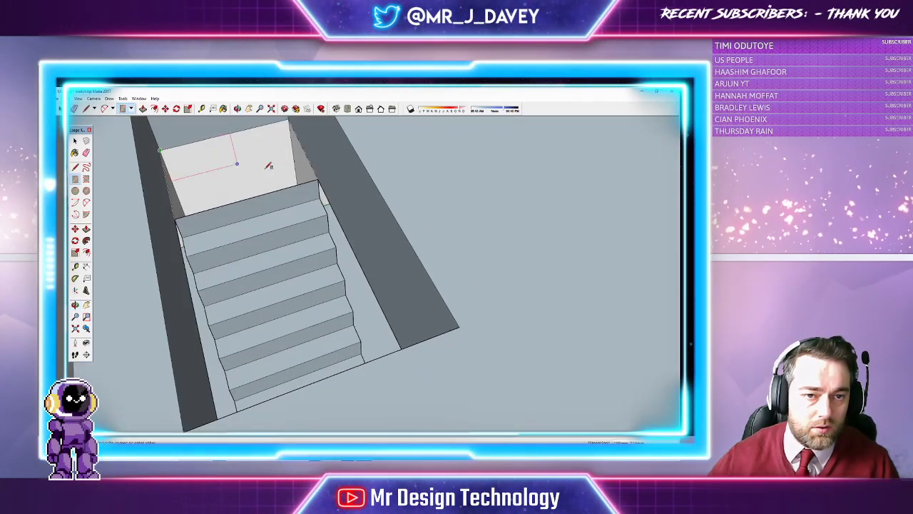
{"action": "left_click", "coordinate": [322, 180]}
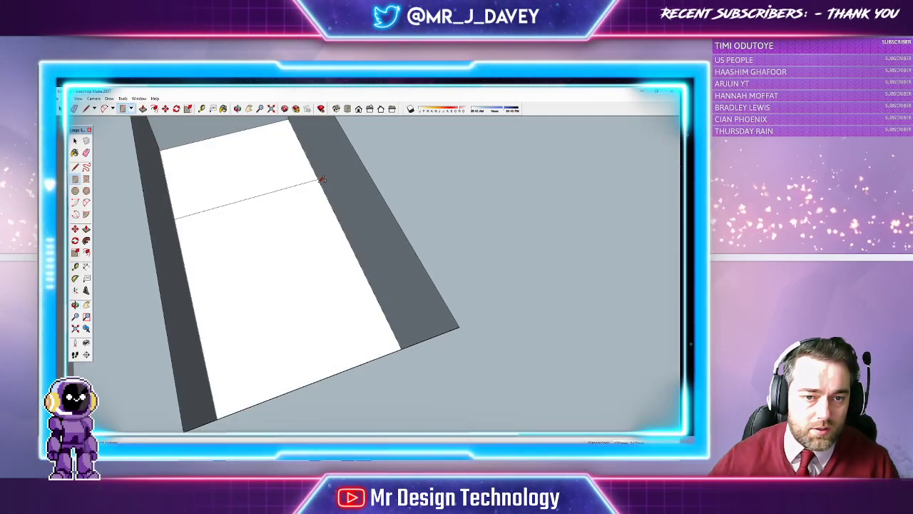
{"action": "left_click", "coordinate": [291, 244]}
{"action": "key", "text": "Delete"}
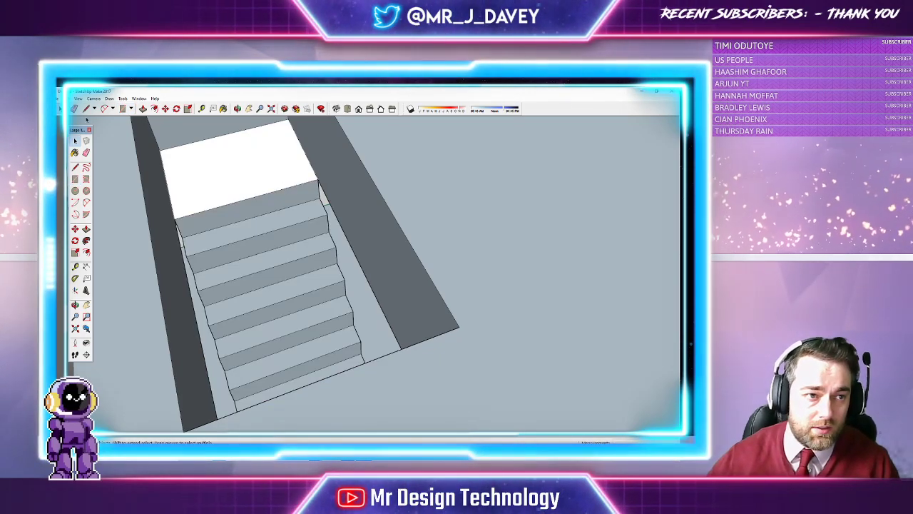
Step: Divide the white landing face at the top of the stairs into four strips with three parallel lines
{"action": "left_click", "coordinate": [306, 147]}
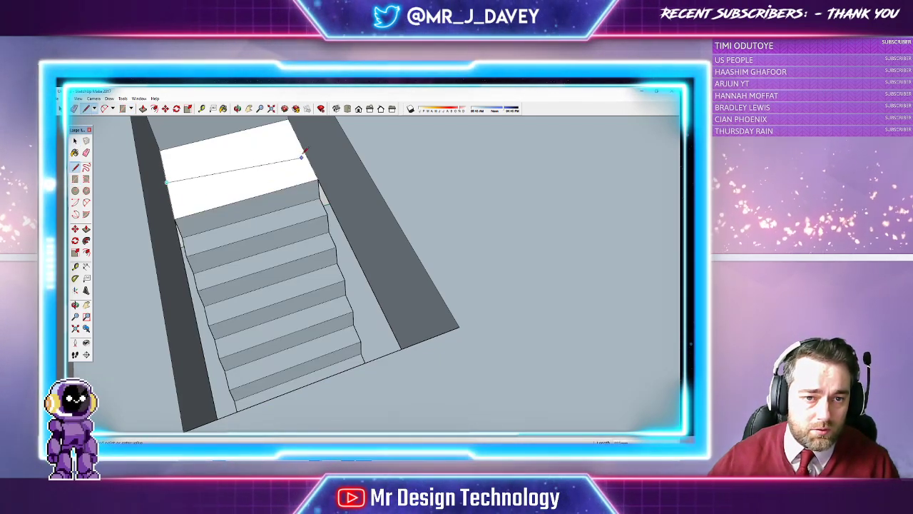
{"action": "left_click", "coordinate": [314, 172]}
{"action": "left_click", "coordinate": [170, 199]}
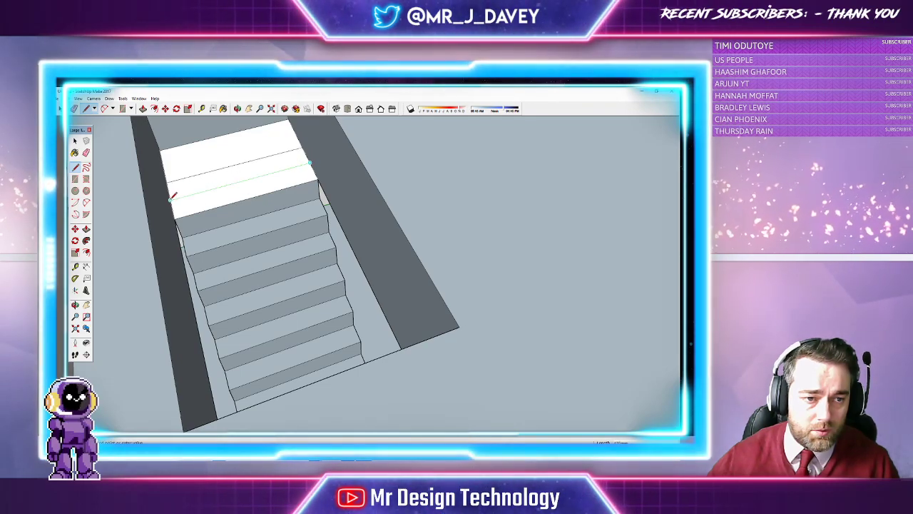
{"action": "left_click", "coordinate": [299, 151]}
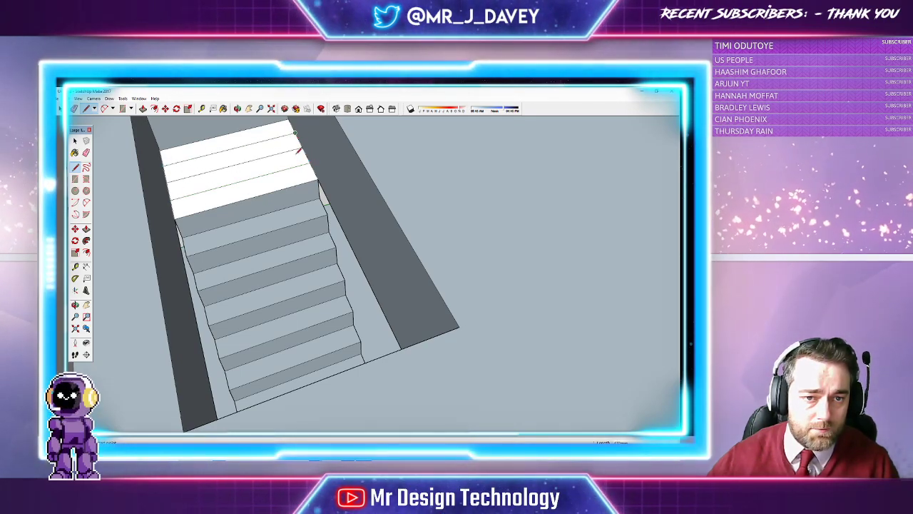
Step: Push/Pull the landing strips upward, each higher than the one in front, to form the topmost steps
{"action": "scroll", "coordinate": [281, 197], "scroll_direction": "down", "scroll_amount": 3}
{"action": "left_click", "coordinate": [249, 109]}
{"action": "left_click_drag", "start_coordinate": [285, 207], "coordinate": [319, 248]}
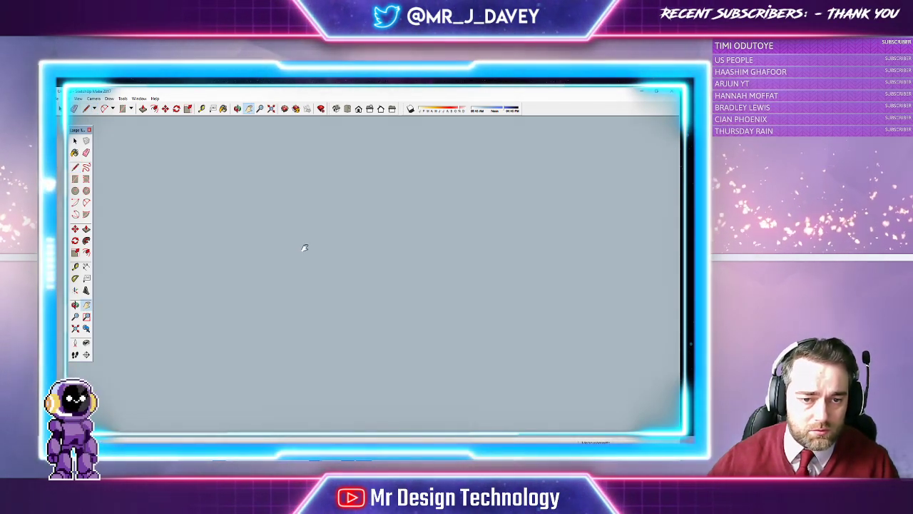
{"action": "scroll", "coordinate": [302, 239], "scroll_direction": "up", "scroll_amount": 4}
{"action": "scroll", "coordinate": [299, 234], "scroll_direction": "down", "scroll_amount": 1}
{"action": "scroll", "coordinate": [301, 239], "scroll_direction": "up", "scroll_amount": 1}
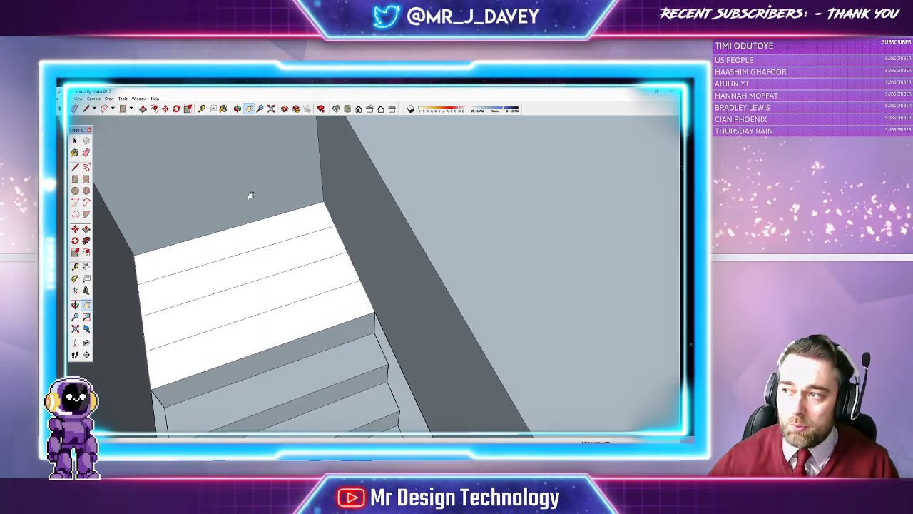
{"action": "scroll", "coordinate": [182, 135], "scroll_direction": "down", "scroll_amount": 3}
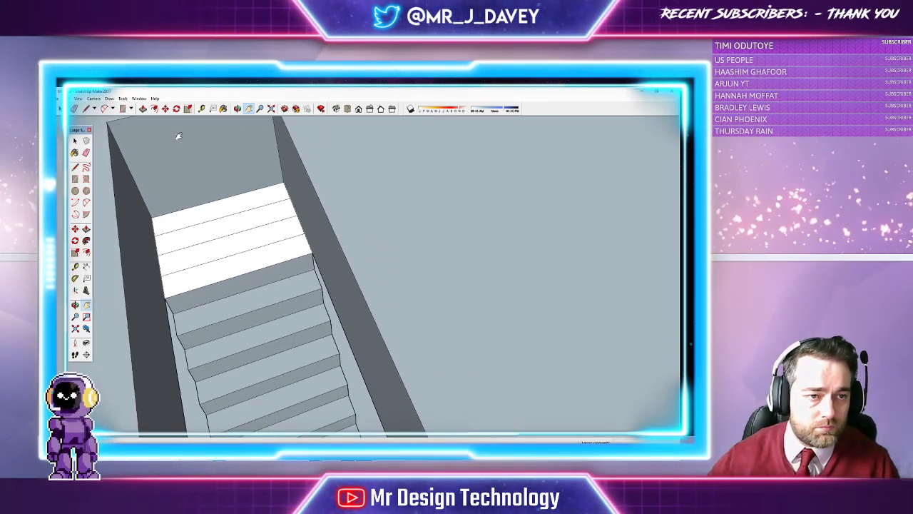
{"action": "key", "text": "p"}
{"action": "scroll", "coordinate": [180, 166], "scroll_direction": "up", "scroll_amount": 2}
{"action": "left_click_drag", "start_coordinate": [181, 166], "coordinate": [223, 246]}
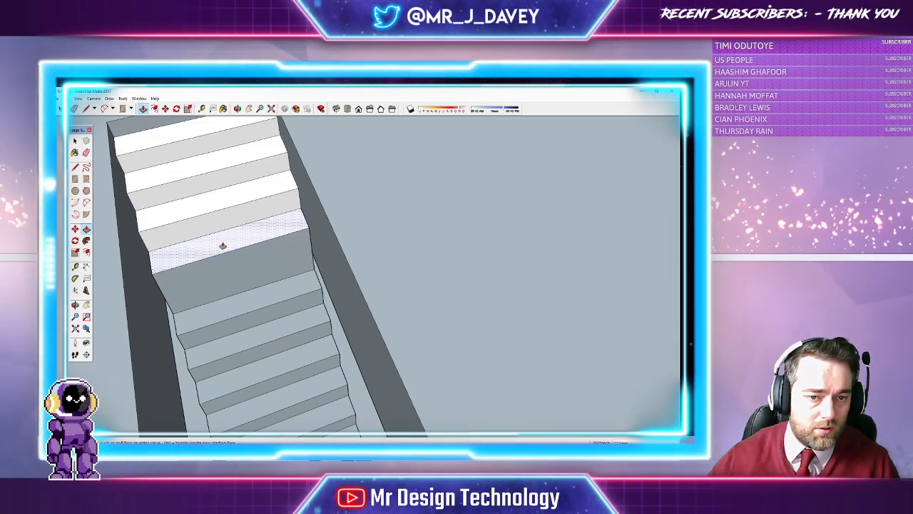
Step: Push/Pull the first treads below the new upper steps upward so each continues the flight at even step height
{"action": "left_click", "coordinate": [237, 109]}
{"action": "left_click_drag", "start_coordinate": [226, 140], "coordinate": [214, 251]}
{"action": "left_click", "coordinate": [144, 110]}
{"action": "left_click_drag", "start_coordinate": [228, 320], "coordinate": [218, 289]}
{"action": "left_click_drag", "start_coordinate": [234, 348], "coordinate": [223, 329]}
{"action": "left_click_drag", "start_coordinate": [228, 383], "coordinate": [227, 359]}
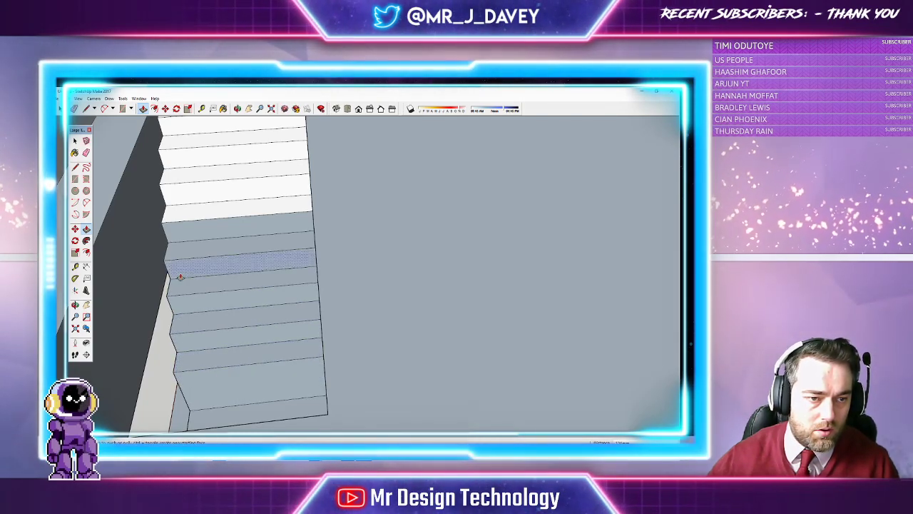
Step: Raise the remaining treads down the flight one by one with Push/Pull, leaving a single tall riser at the staircase's foot
{"action": "left_click", "coordinate": [238, 109]}
{"action": "left_click_drag", "start_coordinate": [214, 235], "coordinate": [326, 206]}
{"action": "left_click", "coordinate": [248, 108]}
{"action": "scroll", "coordinate": [307, 216], "scroll_direction": "down", "scroll_amount": 6}
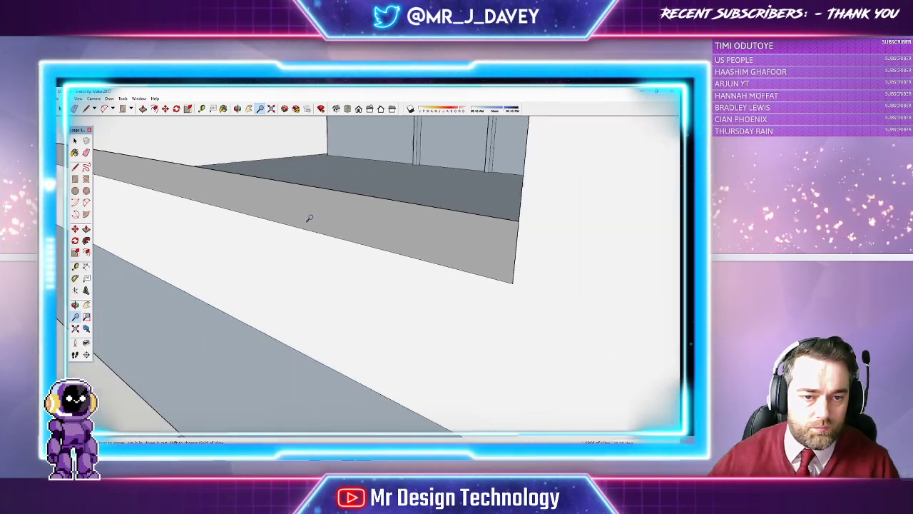
{"action": "scroll", "coordinate": [316, 224], "scroll_direction": "up", "scroll_amount": 10}
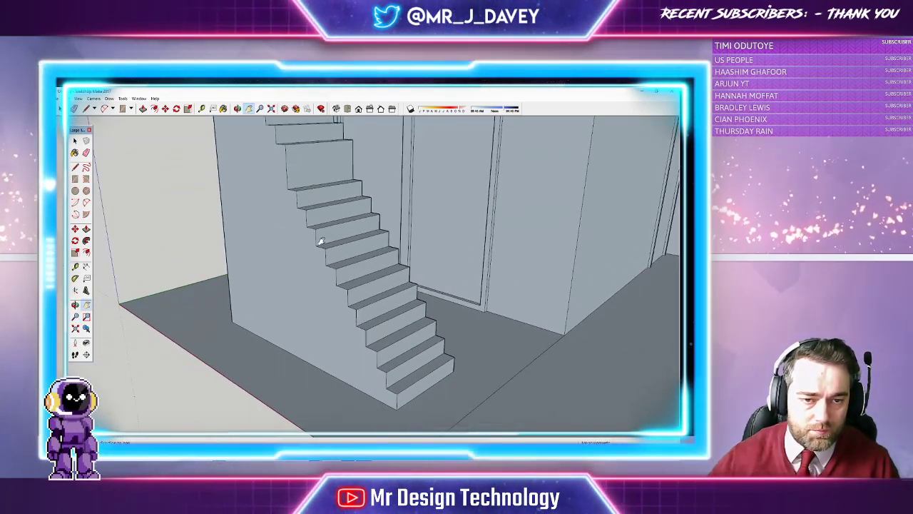
{"action": "scroll", "coordinate": [286, 229], "scroll_direction": "down", "scroll_amount": 2}
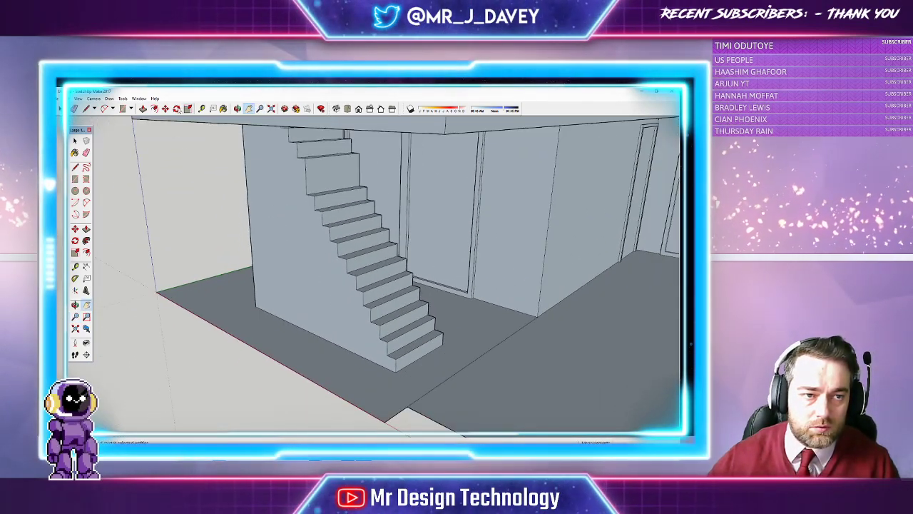
{"action": "left_click_drag", "start_coordinate": [319, 197], "coordinate": [350, 212]}
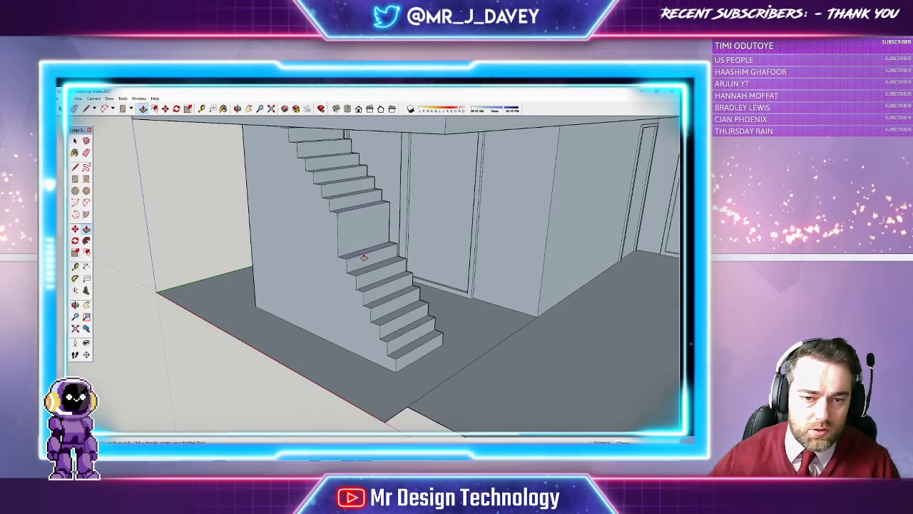
{"action": "left_click_drag", "start_coordinate": [363, 257], "coordinate": [356, 233]}
{"action": "left_click", "coordinate": [356, 232]}
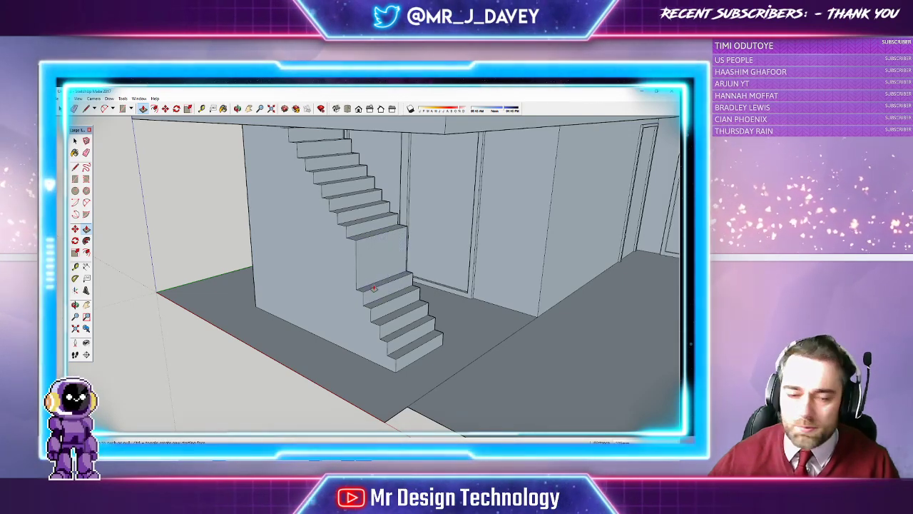
{"action": "left_click_drag", "start_coordinate": [373, 288], "coordinate": [376, 250]}
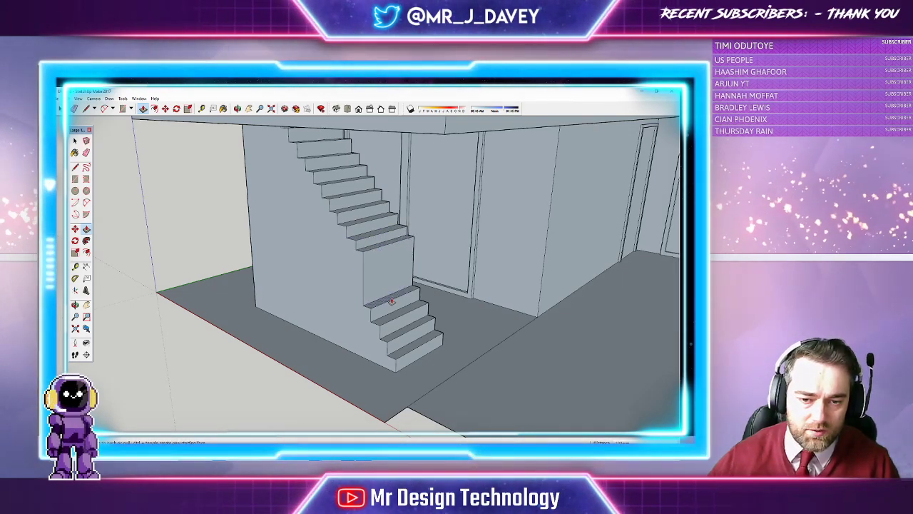
{"action": "left_click_drag", "start_coordinate": [391, 301], "coordinate": [422, 299]}
{"action": "left_click", "coordinate": [413, 284]}
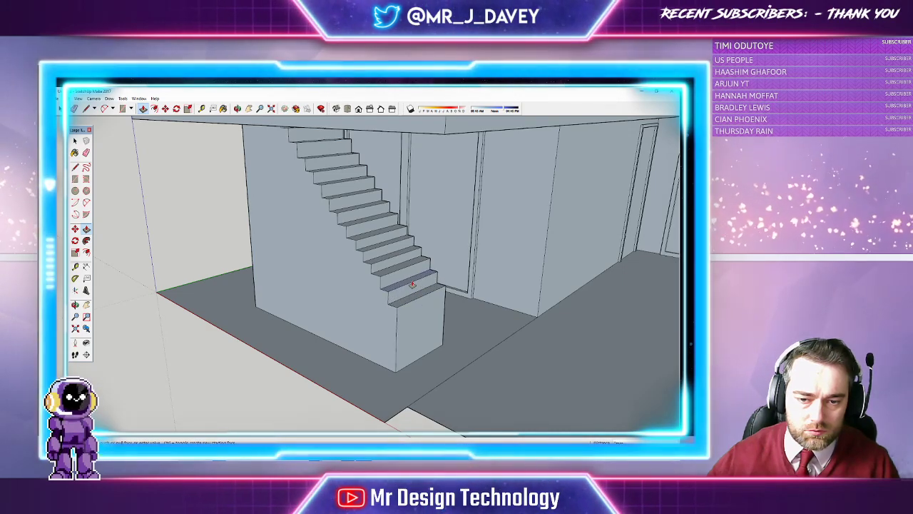
{"action": "left_click", "coordinate": [408, 276]}
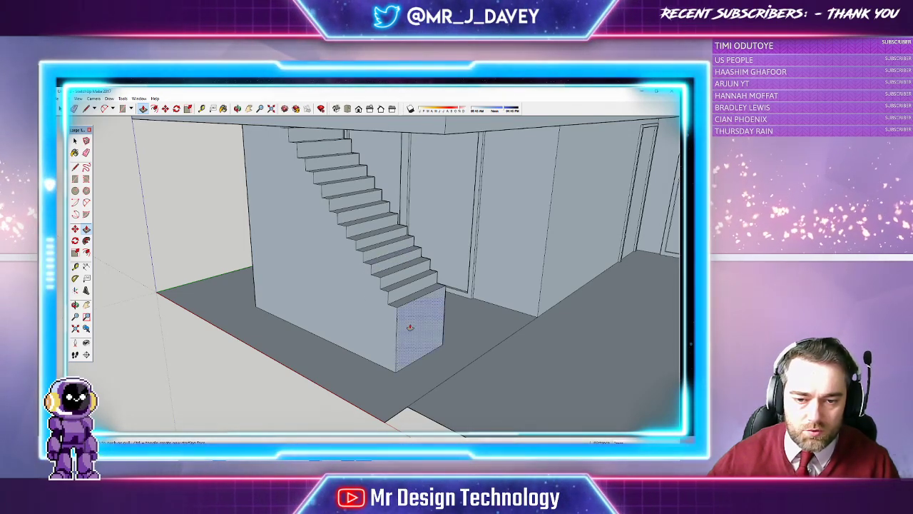
Step: Divide the tall riser at the foot into horizontal strips with lines, and Push/Pull them outward progressively to form the lowest steps
{"action": "left_click", "coordinate": [75, 167]}
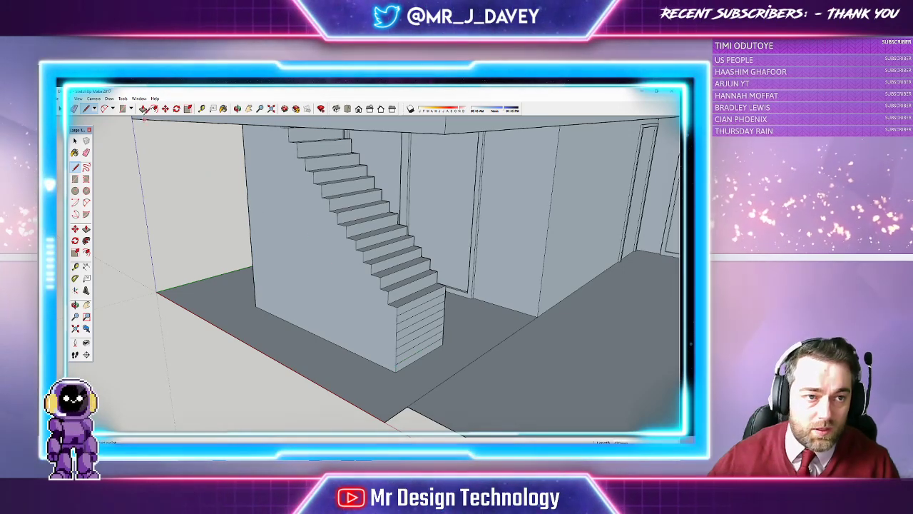
{"action": "left_click", "coordinate": [143, 109]}
{"action": "left_click_drag", "start_coordinate": [407, 321], "coordinate": [447, 393]}
{"action": "middle_click_drag", "start_coordinate": [300, 209], "coordinate": [431, 245]}
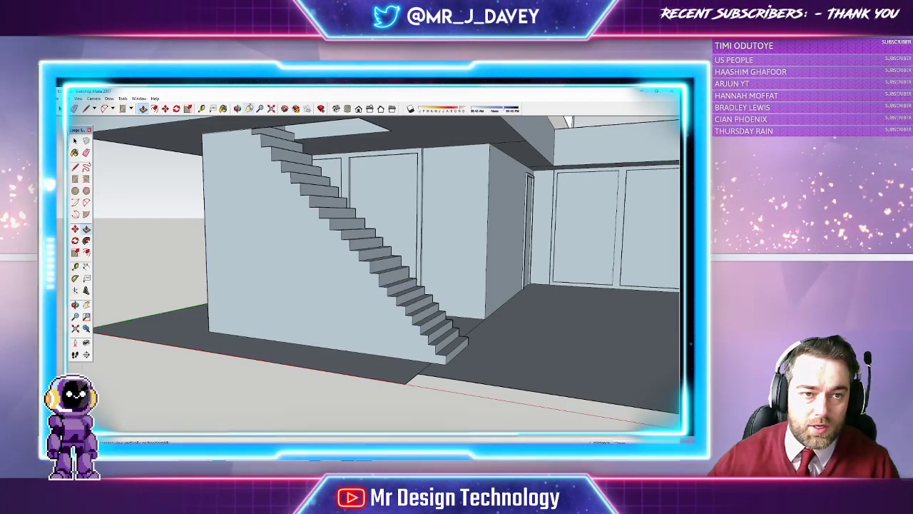
Step: Draw a diagonal line along the staircase's side from the balcony's underside to the slab, and Push/Pull away the solid beneath it
{"action": "mouse_move", "coordinate": [214, 167]}
{"action": "middle_mouse_down"}
{"action": "mouse_move", "coordinate": [357, 194]}
{"action": "mouse_move", "coordinate": [121, 186]}
{"action": "mouse_move", "coordinate": [189, 194]}
{"action": "mouse_move", "coordinate": [129, 194]}
{"action": "mouse_move", "coordinate": [123, 179]}
{"action": "mouse_move", "coordinate": [224, 206]}
{"action": "mouse_move", "coordinate": [240, 187]}
{"action": "mouse_move", "coordinate": [164, 167]}
{"action": "mouse_move", "coordinate": [80, 177]}
{"action": "mouse_move", "coordinate": [265, 193]}
{"action": "mouse_move", "coordinate": [148, 119]}
{"action": "middle_mouse_up"}
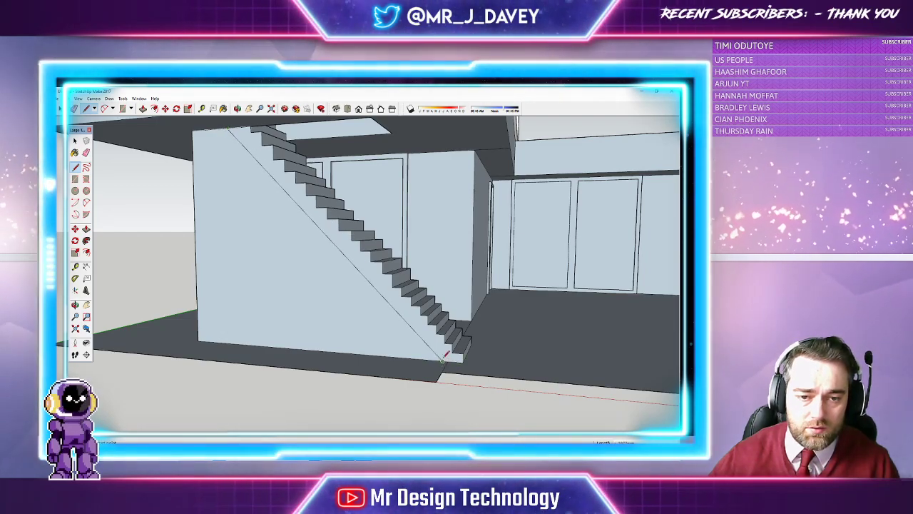
{"action": "left_click", "coordinate": [145, 109]}
{"action": "left_click", "coordinate": [243, 222]}
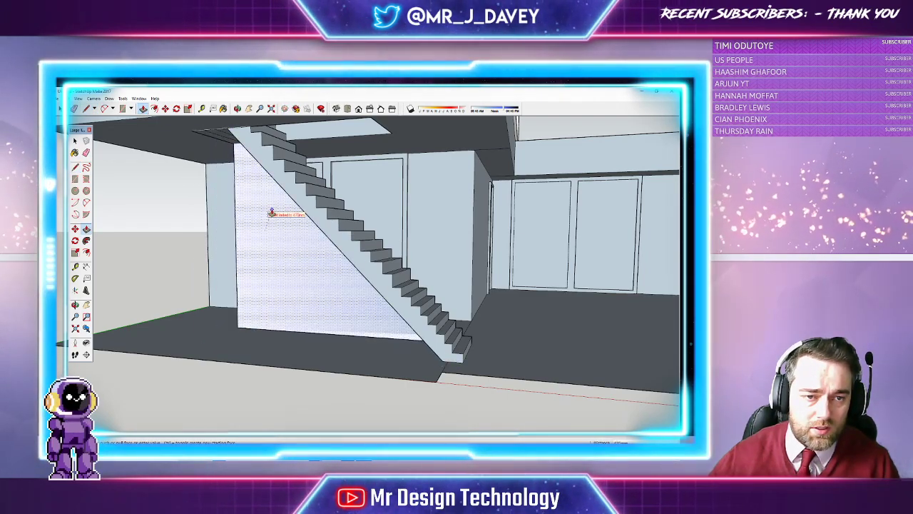
{"action": "left_click", "coordinate": [265, 207]}
{"action": "key", "text": "o"}
{"action": "left_click_drag", "start_coordinate": [265, 208], "coordinate": [303, 179]}
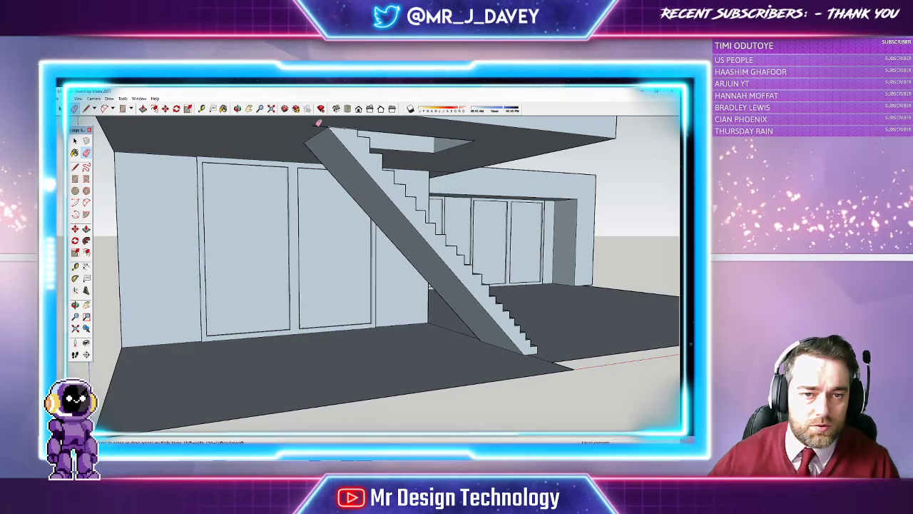
Step: Try to draw a straight line along the step edges from the top step to the stair foot, and undo it
{"action": "middle_click_drag", "start_coordinate": [320, 124], "coordinate": [144, 139]}
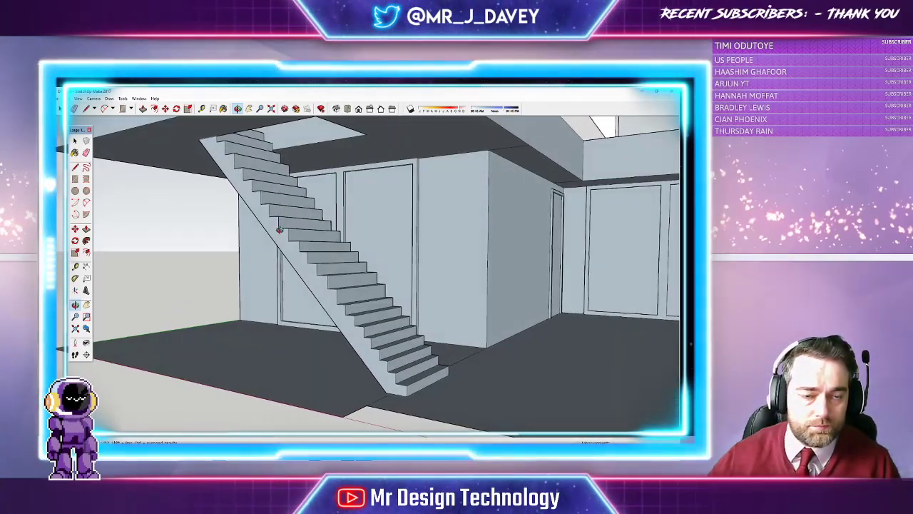
{"action": "left_click", "coordinate": [85, 109]}
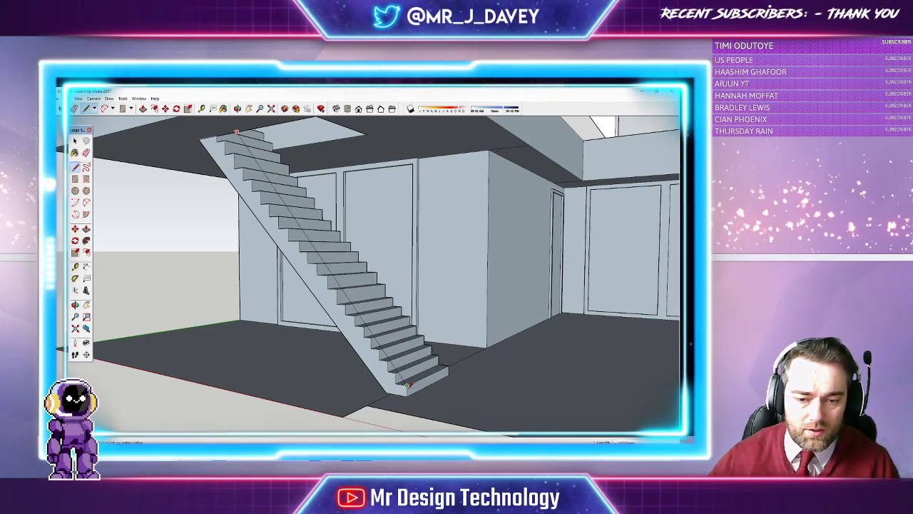
{"action": "left_click", "coordinate": [419, 398]}
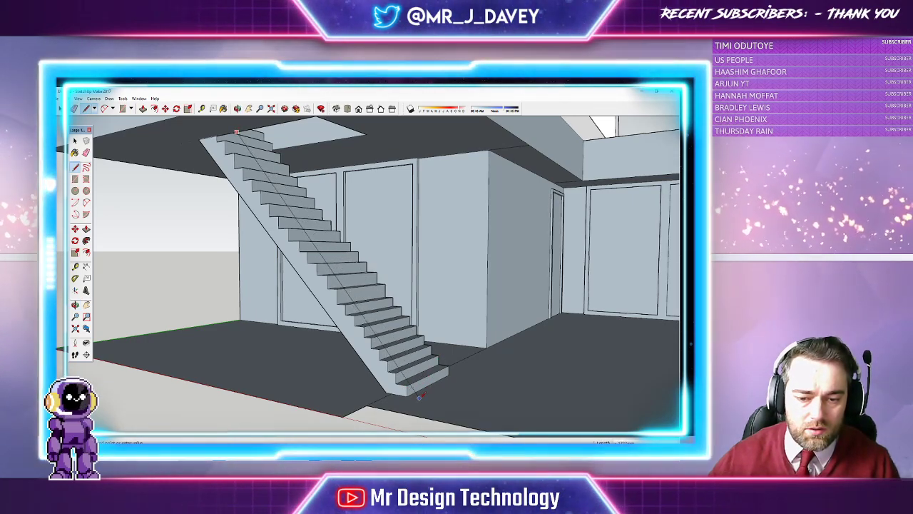
{"action": "key", "text": "ctrl+z"}
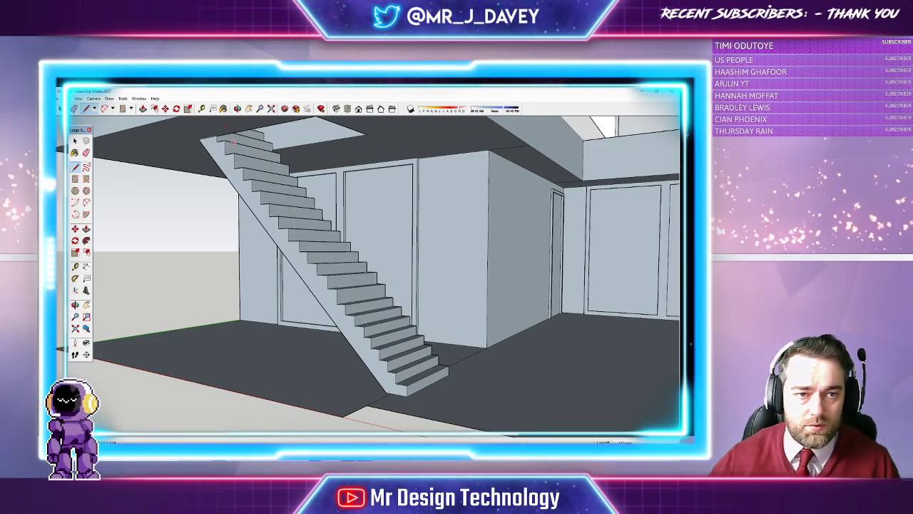
Step: Draw a large rectangle on the ground slab in front of the house as the pool outline, inset from the slab edges
{"action": "middle_click_drag", "start_coordinate": [314, 239], "coordinate": [302, 136]}
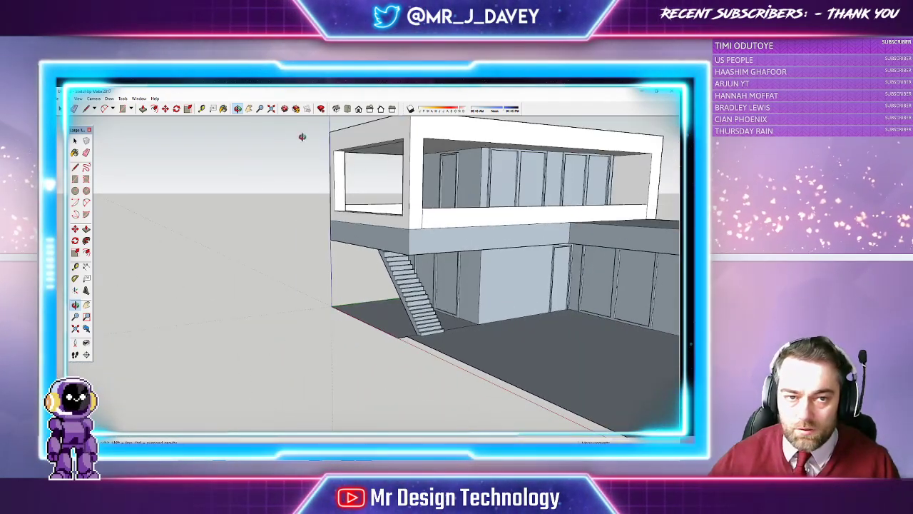
{"action": "left_click", "coordinate": [248, 108]}
{"action": "left_click_drag", "start_coordinate": [585, 257], "coordinate": [396, 214]}
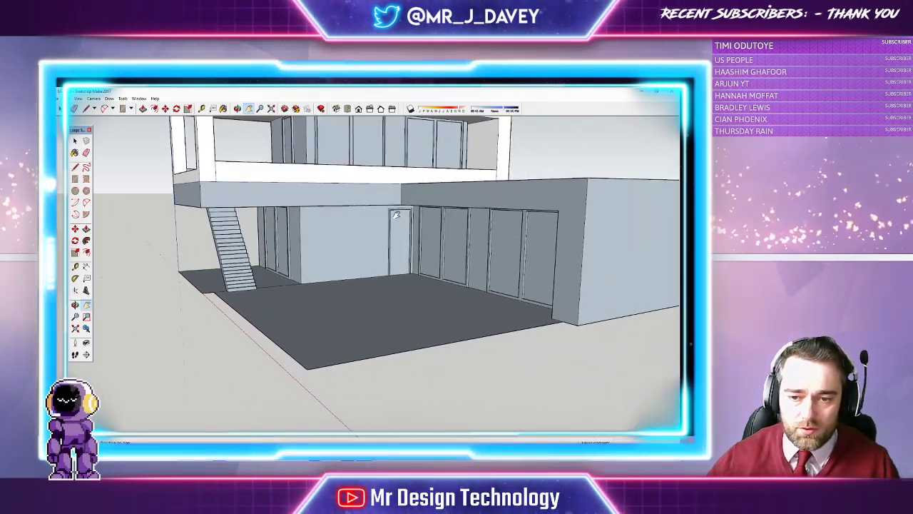
{"action": "middle_click_drag", "start_coordinate": [396, 215], "coordinate": [365, 285]}
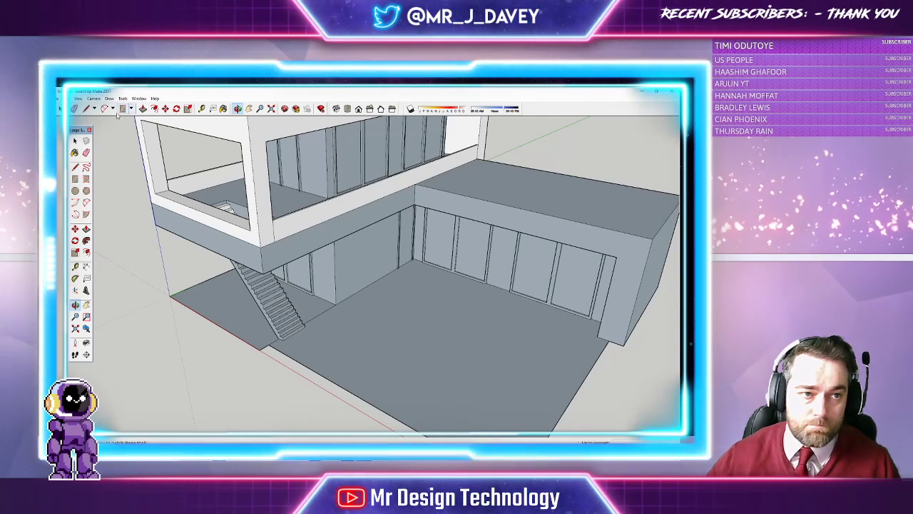
{"action": "middle_click_drag", "start_coordinate": [118, 116], "coordinate": [135, 121], "text": "shift"}
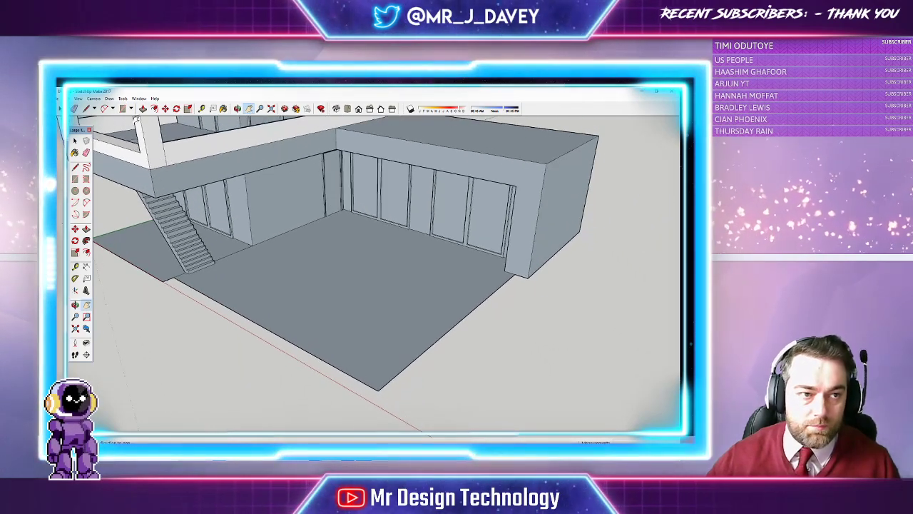
{"action": "left_click", "coordinate": [122, 109]}
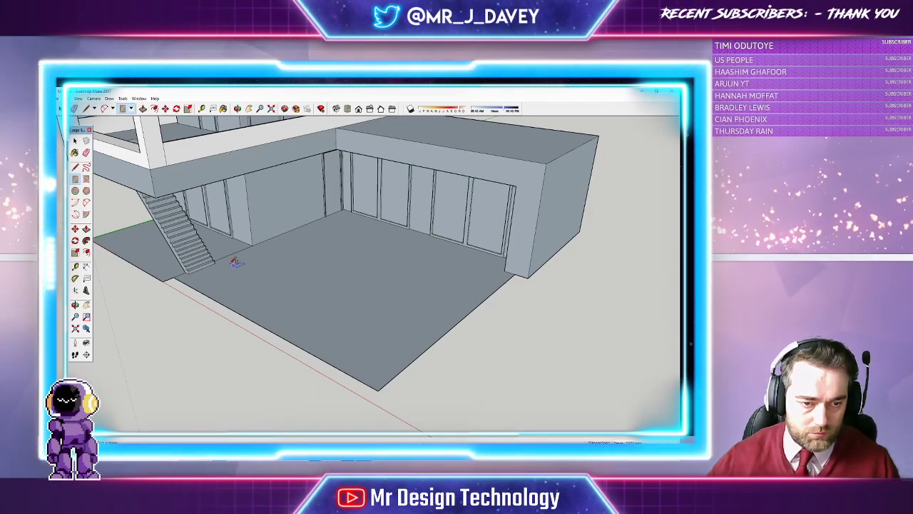
{"action": "left_click", "coordinate": [332, 230]}
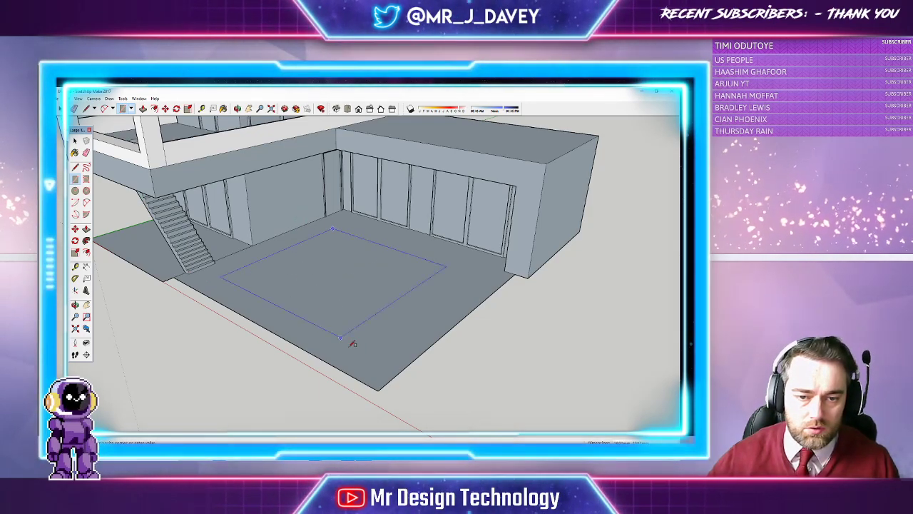
{"action": "left_click", "coordinate": [386, 358]}
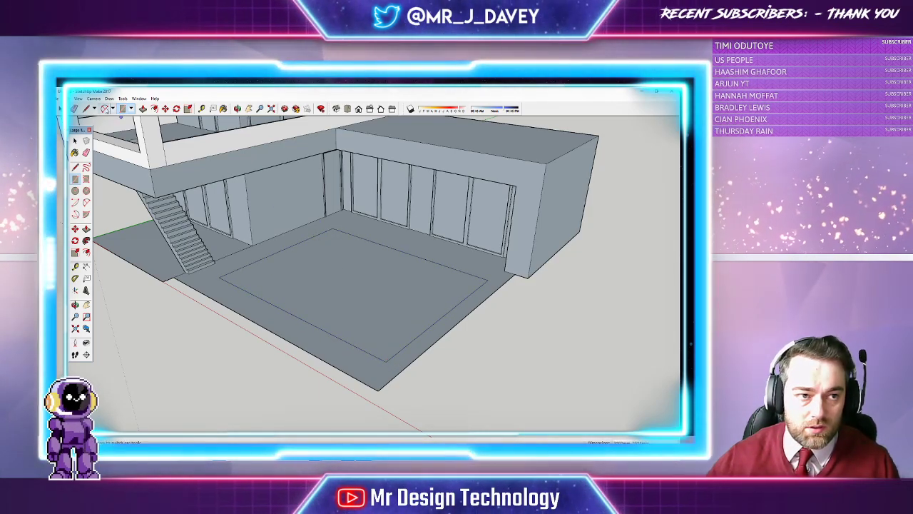
Step: Draw a line across the pool outline near its house-side edge, and Push/Pull the larger area down to form the basin
{"action": "key", "text": "l"}
{"action": "left_click", "coordinate": [315, 236]}
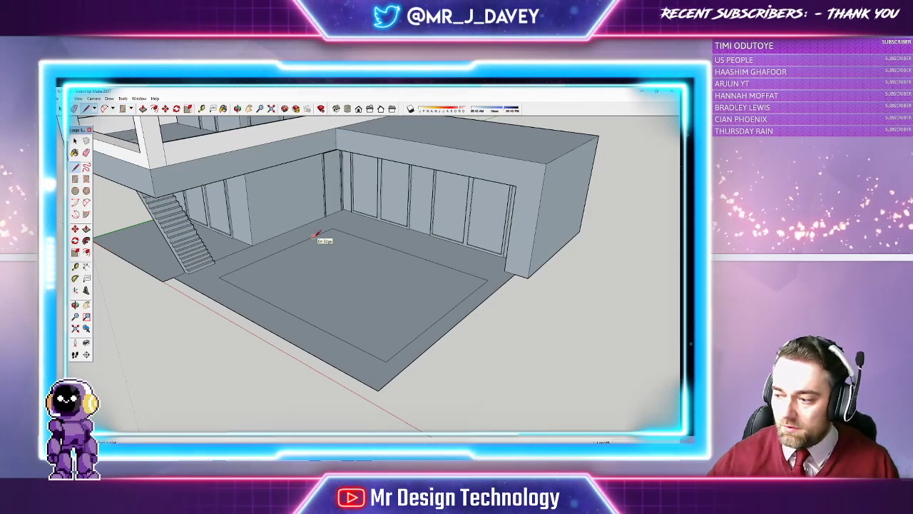
{"action": "left_click", "coordinate": [478, 288]}
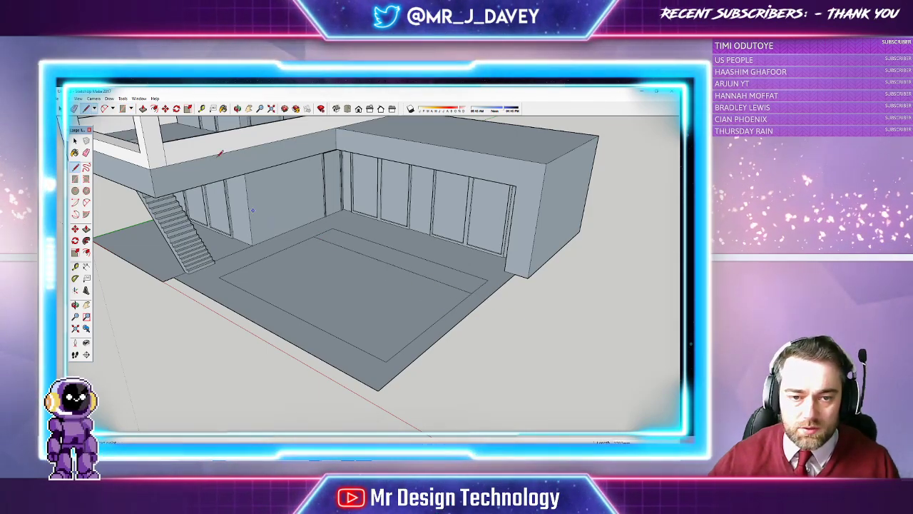
{"action": "left_click", "coordinate": [143, 109]}
{"action": "left_click", "coordinate": [330, 279]}
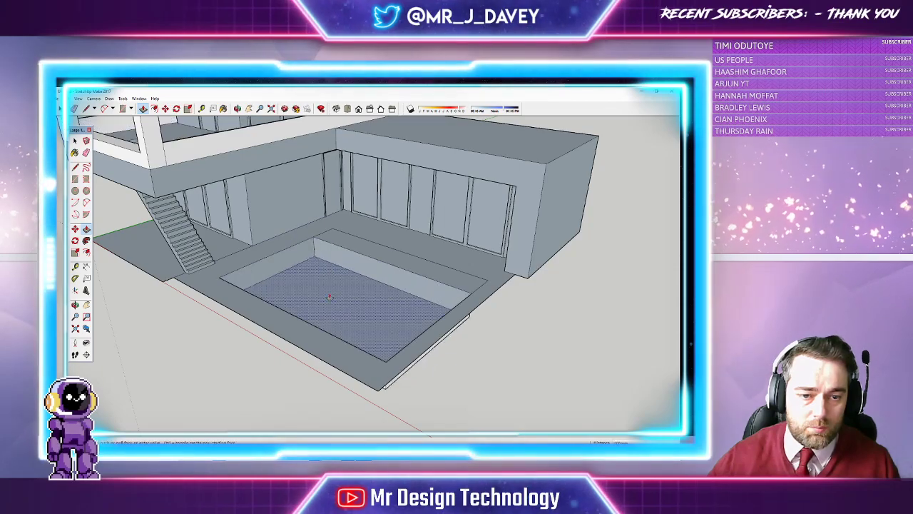
Step: Push/Pull the pool floor down below the slab, and raise it again to give the basin a shallower depth
{"action": "left_click", "coordinate": [328, 311]}
{"action": "mouse_move", "coordinate": [279, 249]}
{"action": "middle_mouse_down"}
{"action": "mouse_move", "coordinate": [247, 180]}
{"action": "mouse_move", "coordinate": [306, 244]}
{"action": "mouse_move", "coordinate": [238, 173]}
{"action": "middle_mouse_up"}
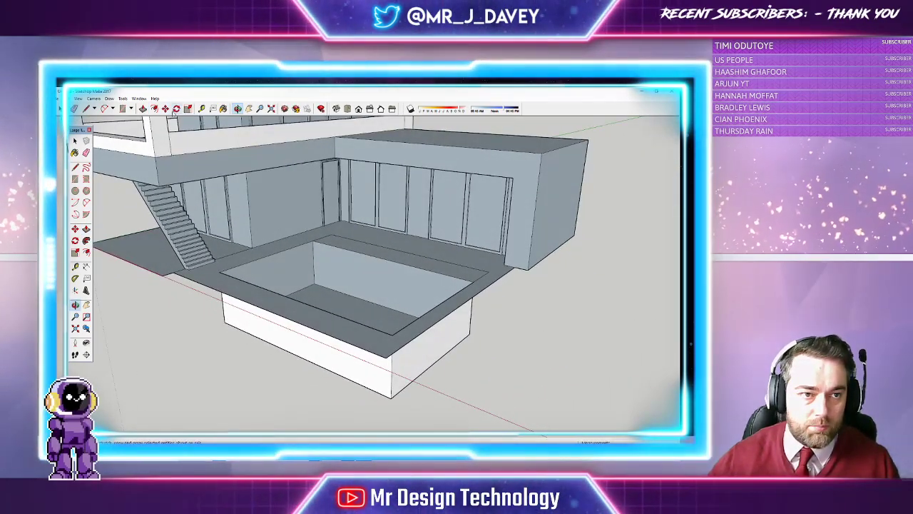
{"action": "left_click", "coordinate": [144, 108]}
{"action": "left_click", "coordinate": [294, 280]}
{"action": "left_click", "coordinate": [271, 235]}
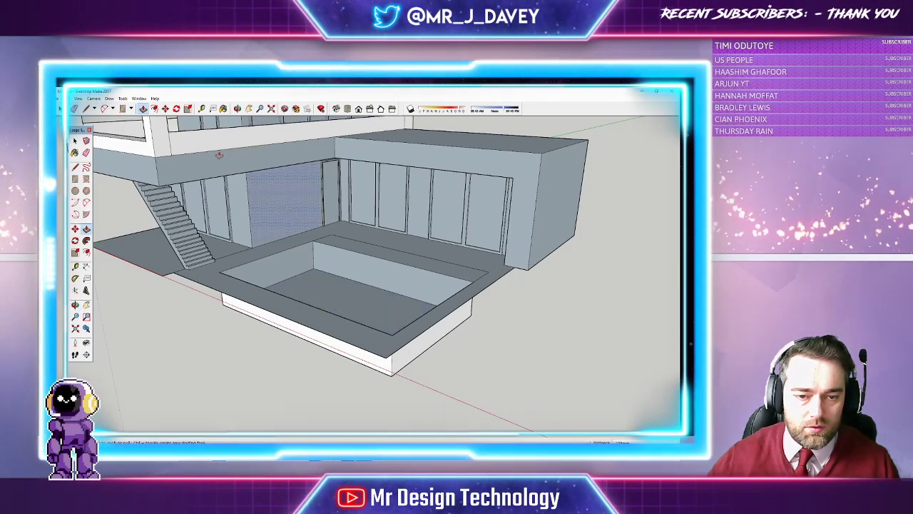
{"action": "left_click_drag", "start_coordinate": [296, 154], "coordinate": [331, 280]}
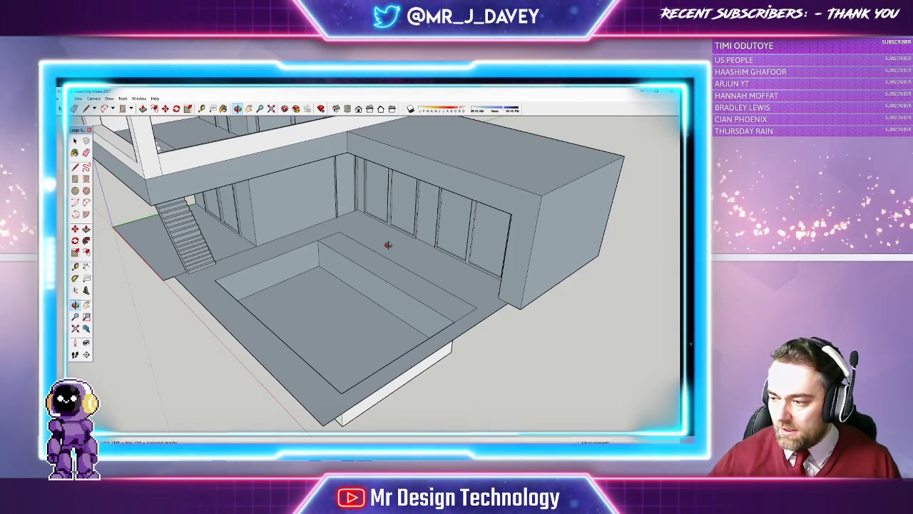
Step: Offset the basin's outline to form a narrow rim around the pool, and Push/Pull the rim slightly
{"action": "left_click_drag", "start_coordinate": [290, 177], "coordinate": [300, 287]}
{"action": "key", "text": "p"}
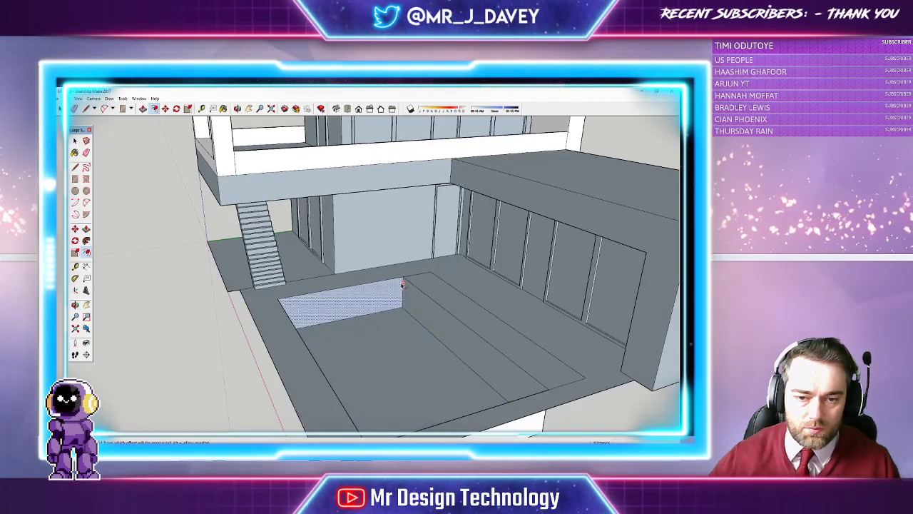
{"action": "left_click_drag", "start_coordinate": [402, 284], "coordinate": [389, 344]}
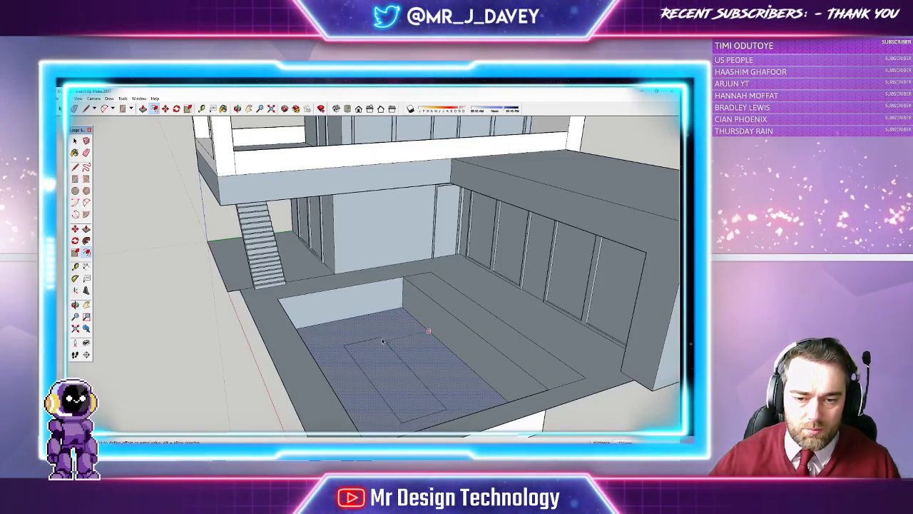
{"action": "key", "text": "Escape"}
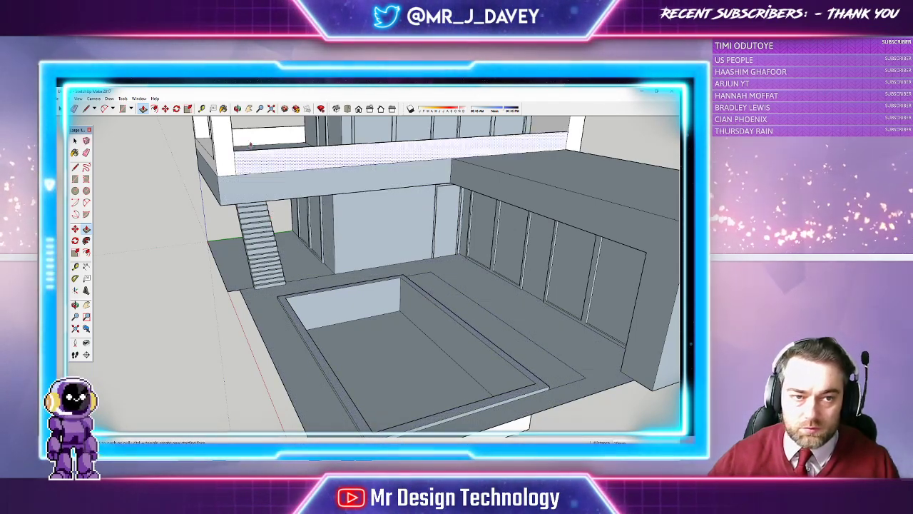
Step: Examine the pool rim and staircase up close, and the whole house from farther away
{"action": "mouse_move", "coordinate": [427, 301]}
{"action": "middle_mouse_down"}
{"action": "mouse_move", "coordinate": [391, 198]}
{"action": "mouse_move", "coordinate": [314, 268]}
{"action": "middle_mouse_up"}
{"action": "middle_click_drag", "start_coordinate": [334, 210], "coordinate": [413, 217]}
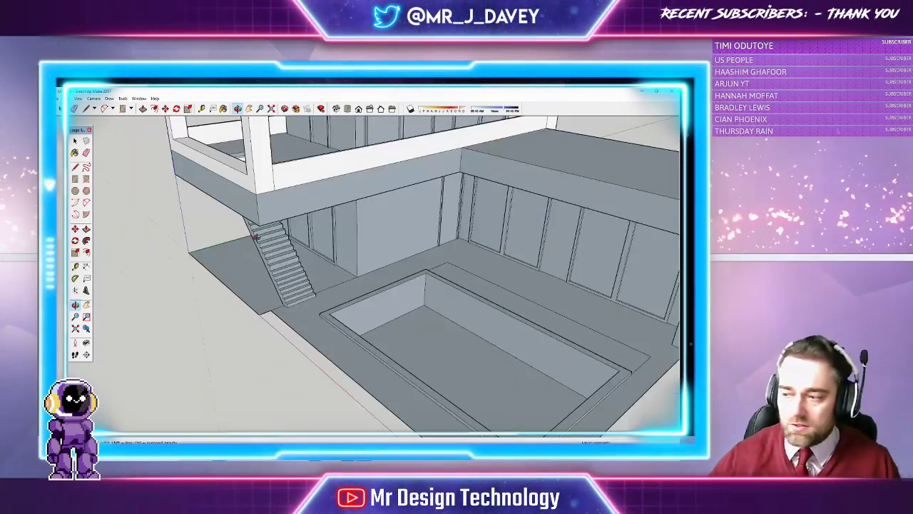
{"action": "scroll", "coordinate": [414, 218], "scroll_direction": "down", "scroll_amount": 8}
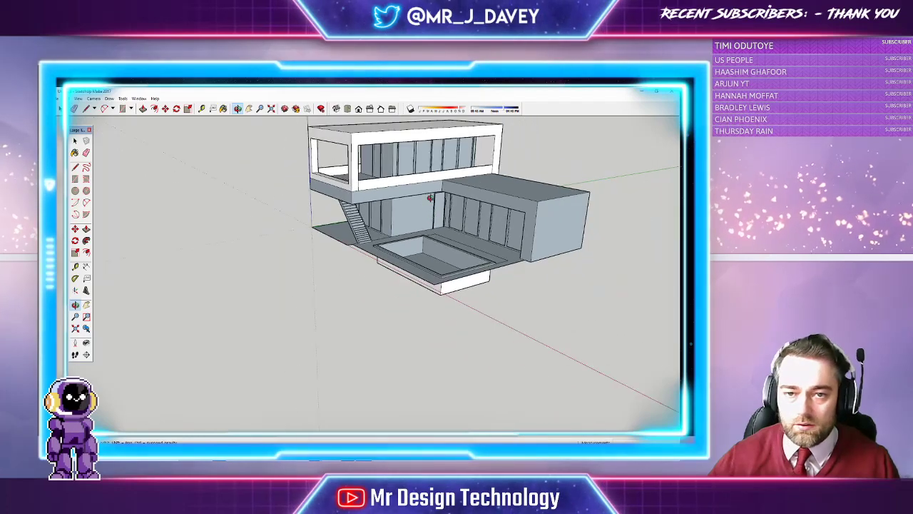
{"action": "left_click", "coordinate": [252, 111]}
{"action": "middle_click_drag", "start_coordinate": [427, 196], "coordinate": [379, 227]}
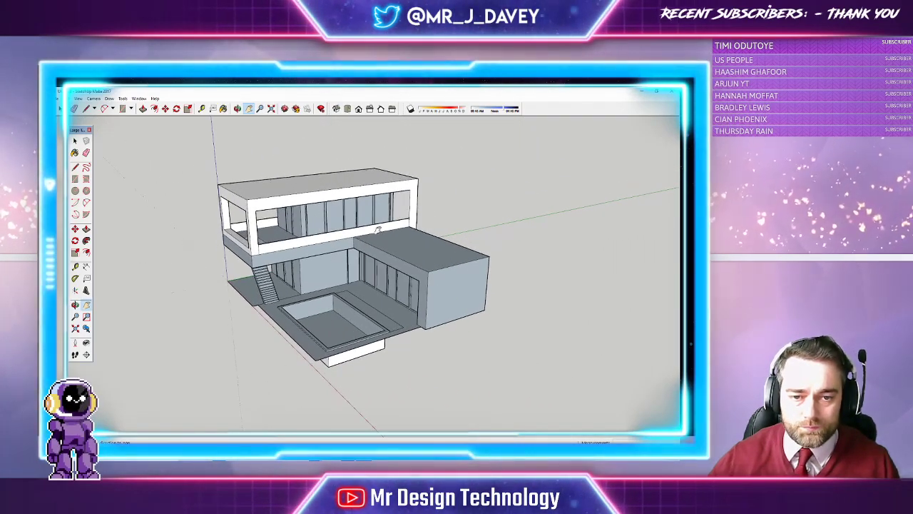
{"action": "scroll", "coordinate": [383, 220], "scroll_direction": "up", "scroll_amount": 4}
{"action": "scroll", "coordinate": [383, 219], "scroll_direction": "down", "scroll_amount": 2}
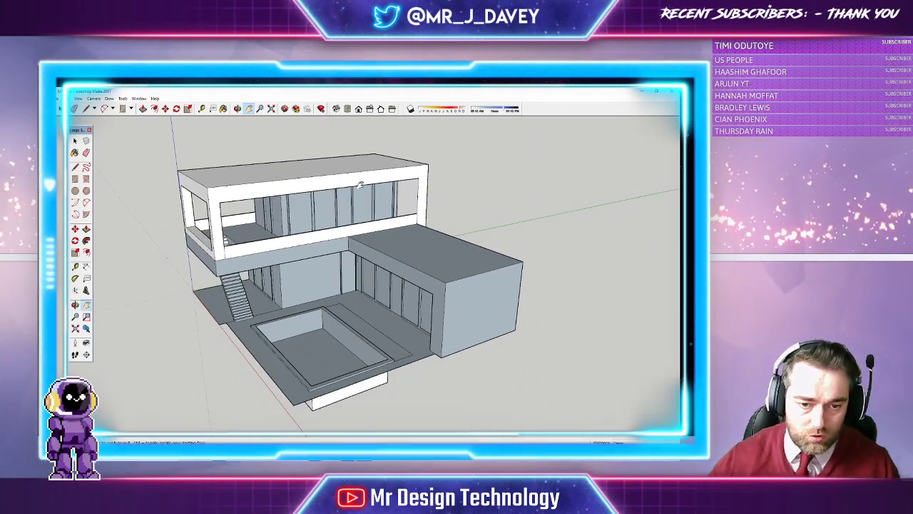
Step: Select the entire model, paint all its faces with the white swatch from the Colors materials, and clear the selection
{"action": "left_click", "coordinate": [74, 141]}
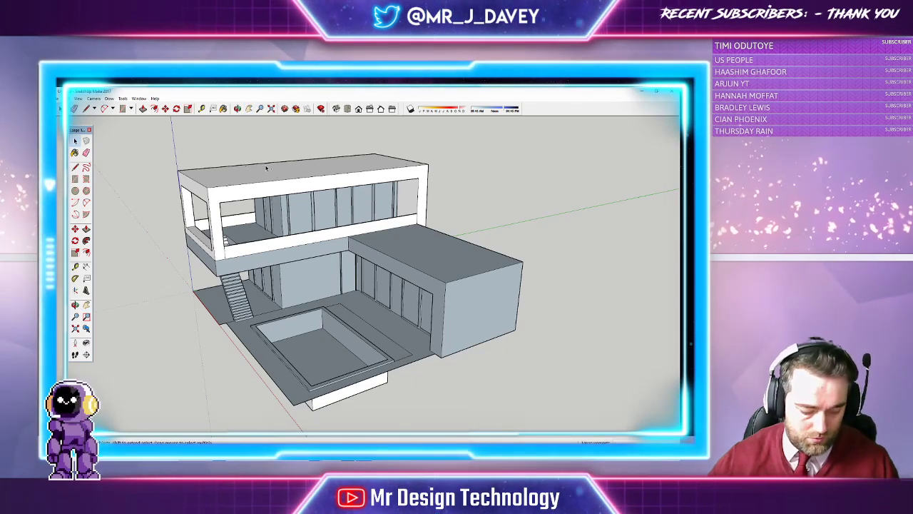
{"action": "key", "text": "ctrl+a"}
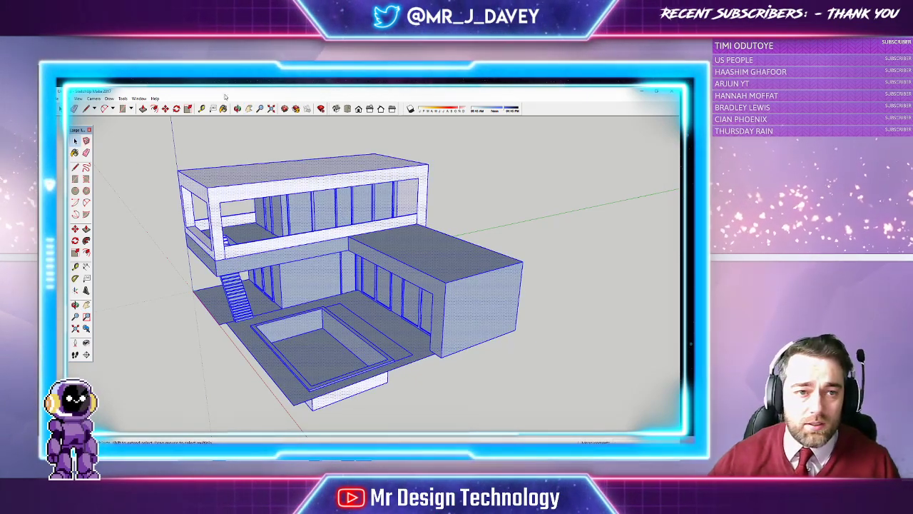
{"action": "left_click", "coordinate": [224, 108]}
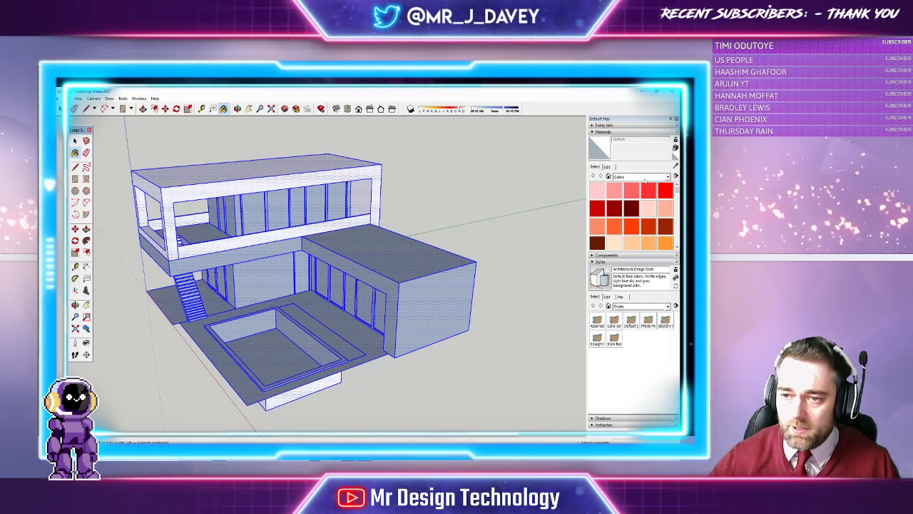
{"action": "left_click", "coordinate": [644, 177]}
{"action": "left_click", "coordinate": [638, 232]}
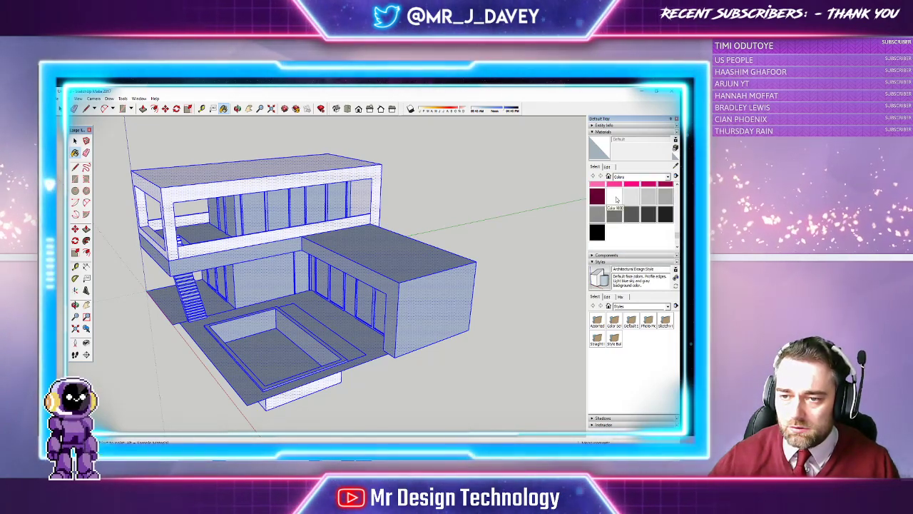
{"action": "left_click", "coordinate": [615, 197]}
{"action": "left_click", "coordinate": [437, 258]}
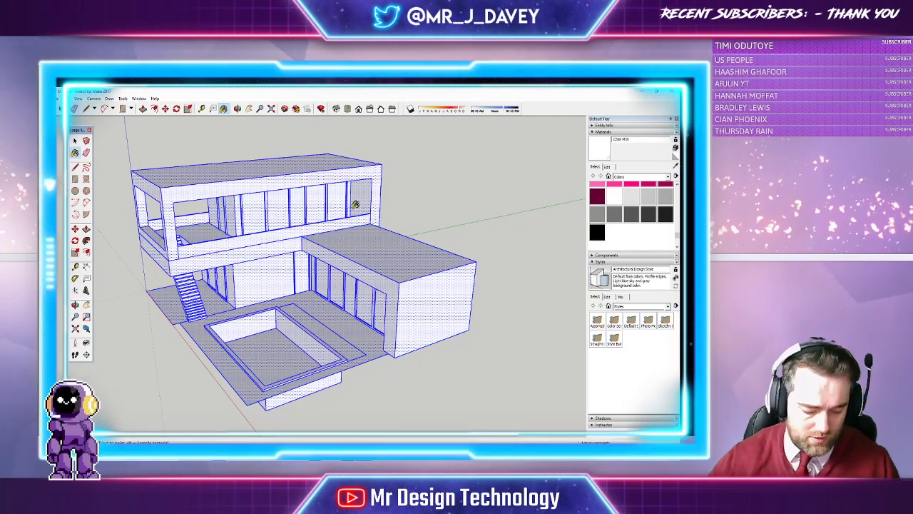
{"action": "left_click", "coordinate": [75, 140]}
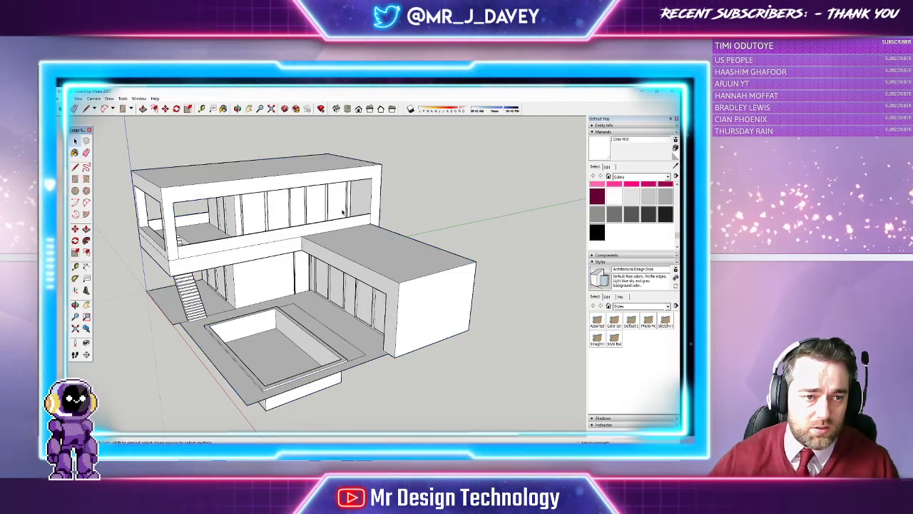
{"action": "left_click", "coordinate": [143, 335]}
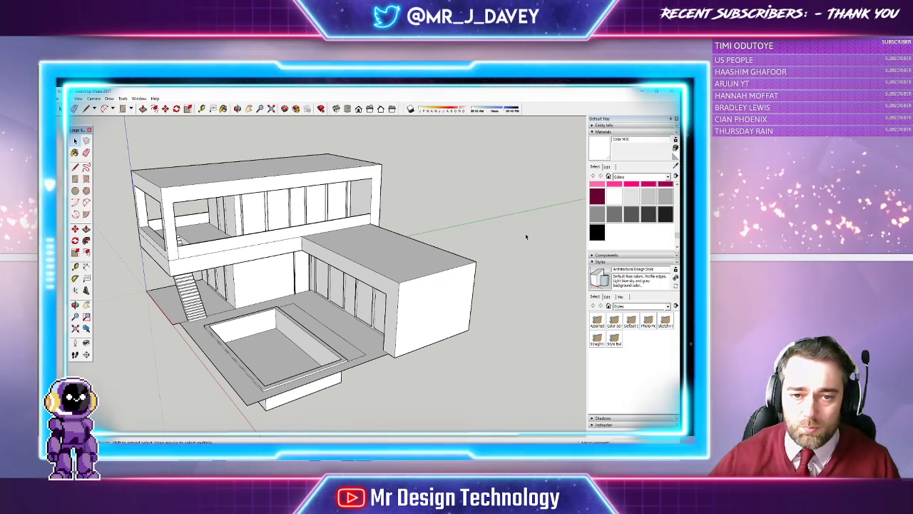
Step: Turn on the model's shadows and change the shadow date to shorten the shadow cast by the house
{"action": "left_click", "coordinate": [410, 109]}
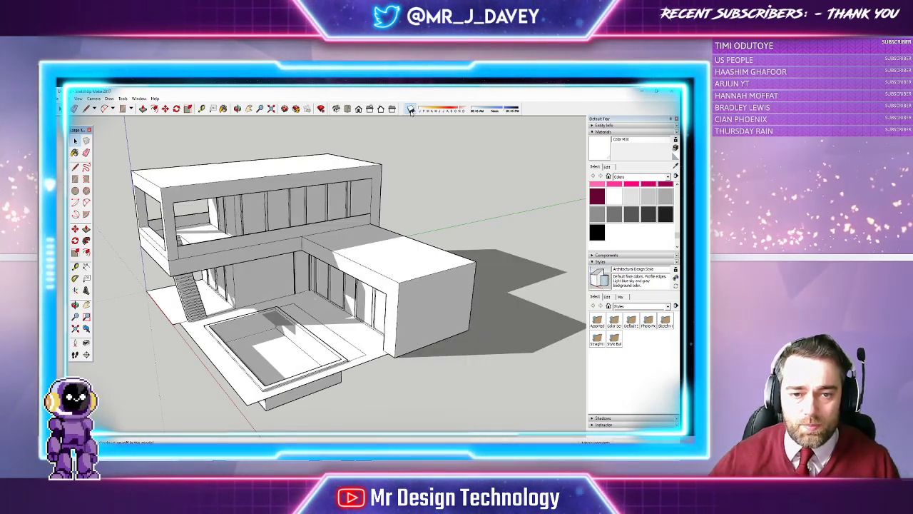
{"action": "left_click_drag", "start_coordinate": [461, 111], "coordinate": [457, 114]}
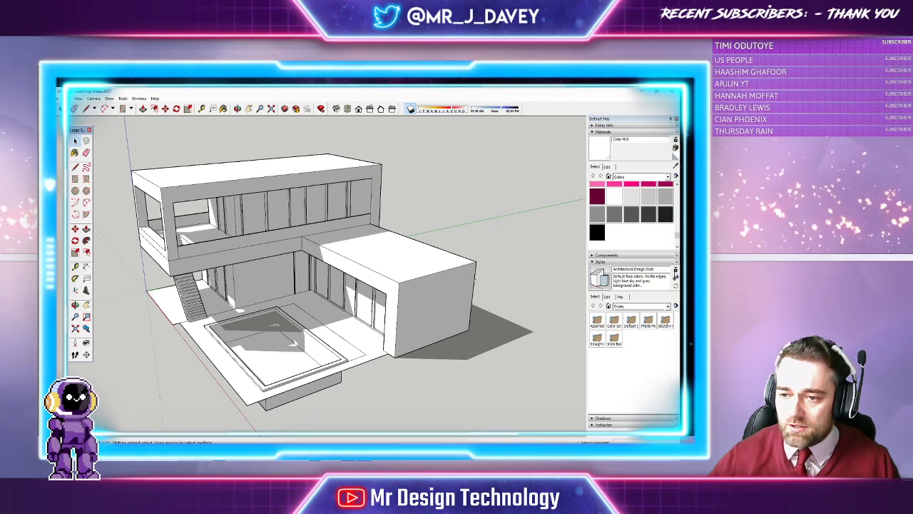
Step: Paint the upper storey's wall sections between the glazed openings with the Wood Floor material from the Wood collection
{"action": "left_click", "coordinate": [667, 177]}
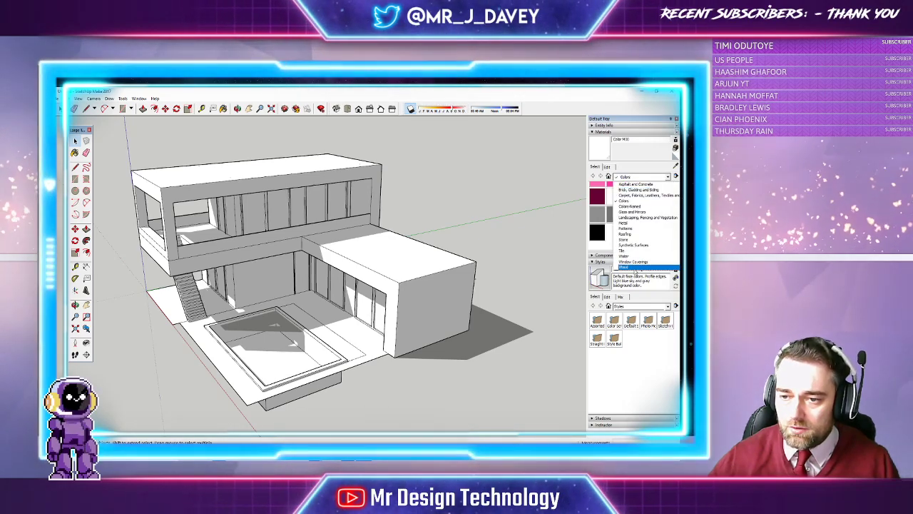
{"action": "left_click", "coordinate": [628, 267]}
{"action": "left_click", "coordinate": [645, 189]}
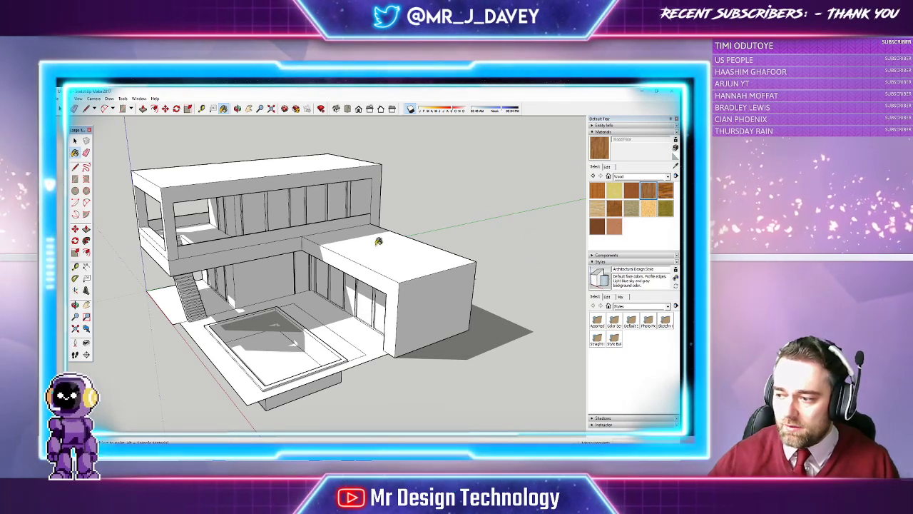
{"action": "scroll", "coordinate": [289, 211], "scroll_direction": "up", "scroll_amount": 2}
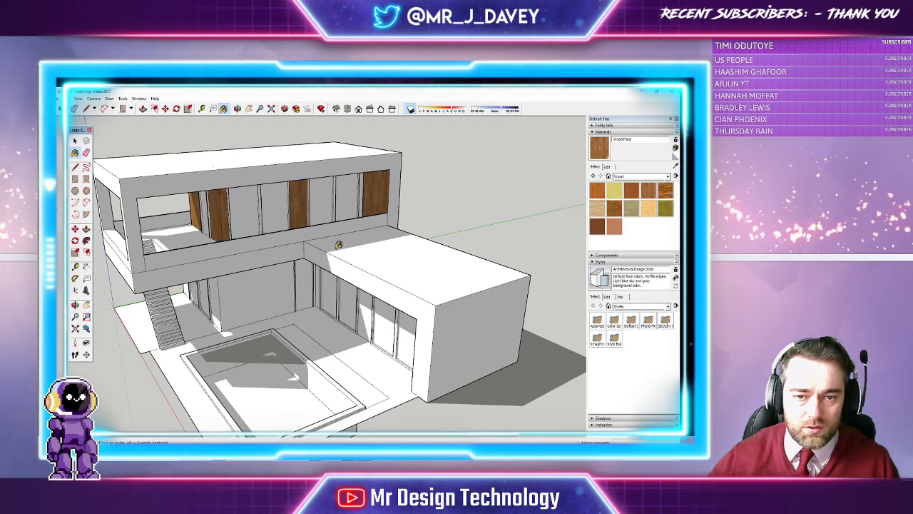
{"action": "left_click_drag", "start_coordinate": [414, 173], "coordinate": [267, 141]}
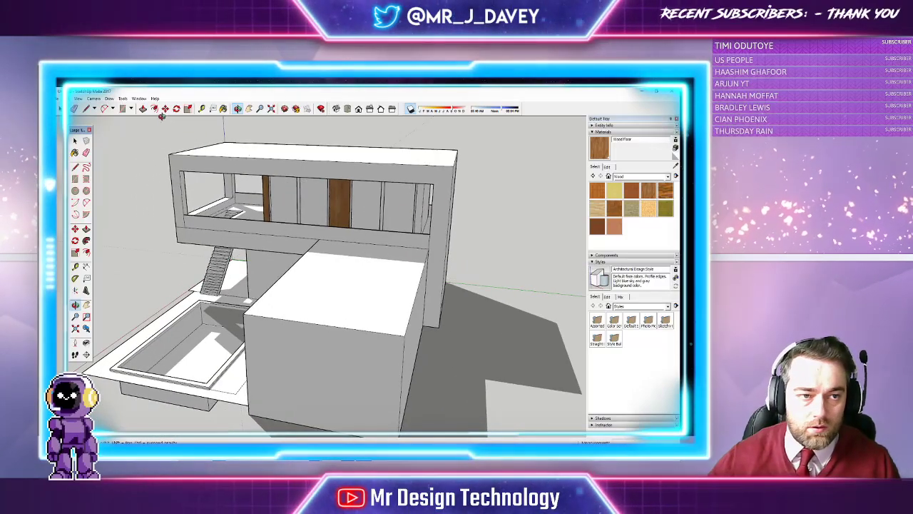
{"action": "left_click_drag", "start_coordinate": [315, 170], "coordinate": [382, 183]}
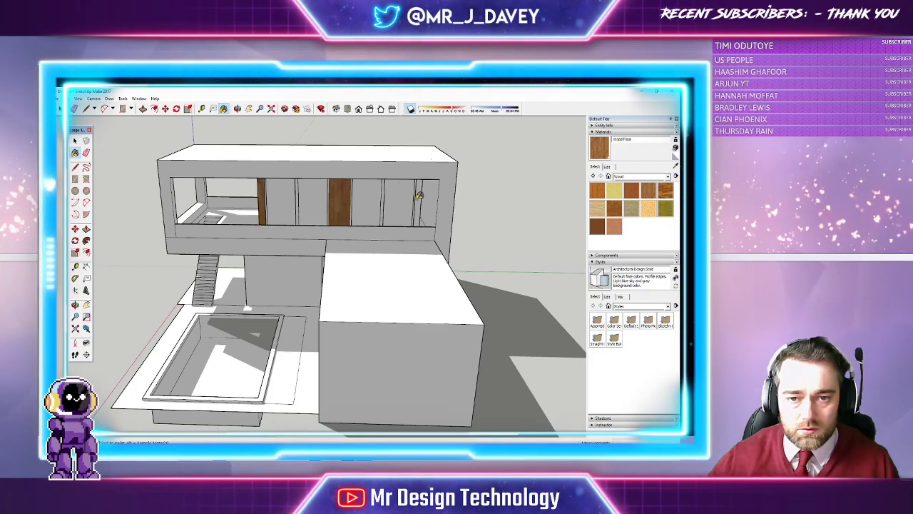
Step: Paint the ground-floor walls under the balcony and between the glass doors with the Wood Floor material
{"action": "left_click", "coordinate": [237, 109]}
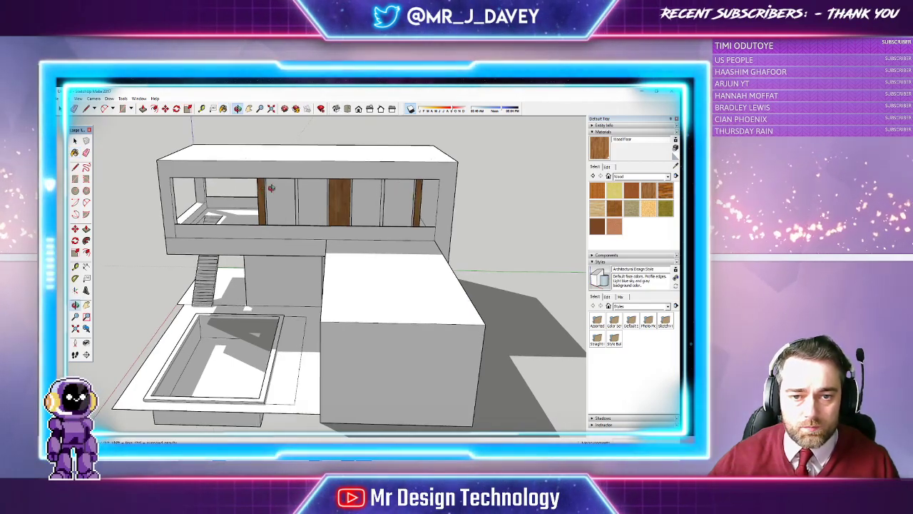
{"action": "mouse_move", "coordinate": [271, 179]}
{"action": "left_mouse_down"}
{"action": "mouse_move", "coordinate": [300, 167]}
{"action": "mouse_move", "coordinate": [231, 245]}
{"action": "left_mouse_up"}
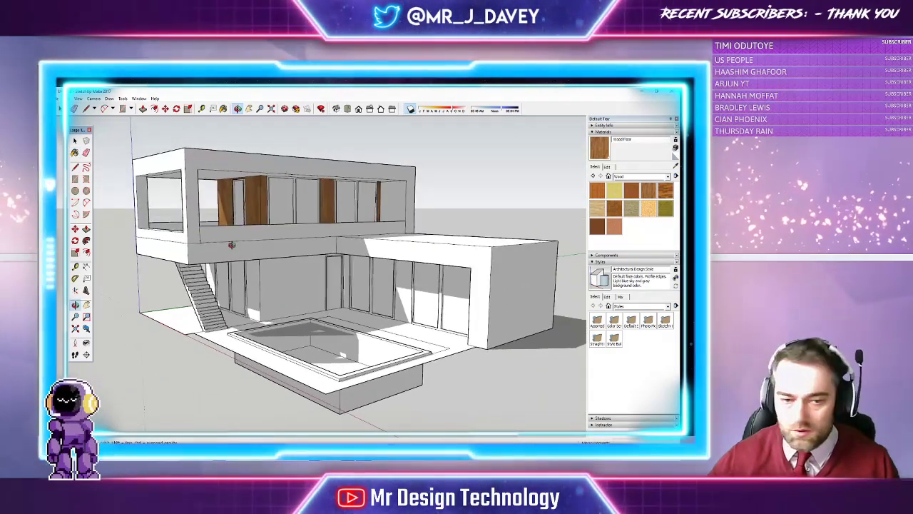
{"action": "left_click", "coordinate": [224, 109]}
{"action": "left_click", "coordinate": [257, 285]}
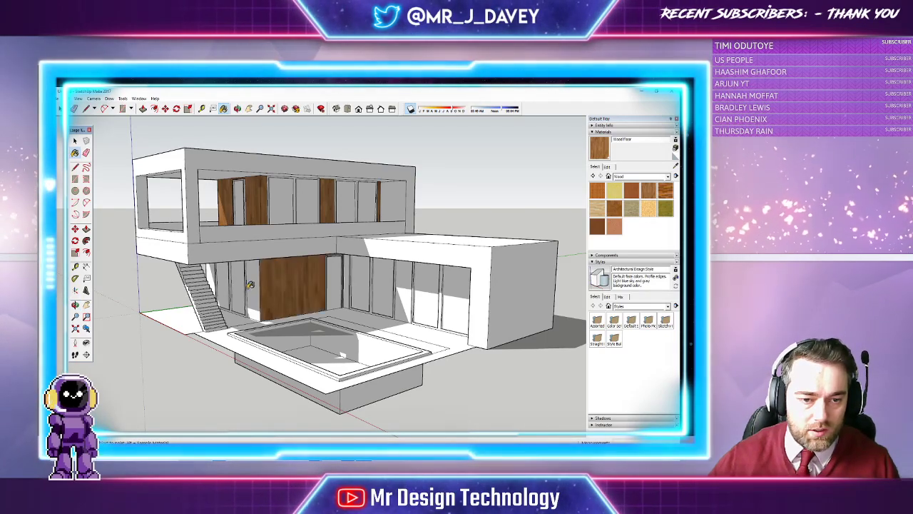
{"action": "left_click", "coordinate": [218, 276]}
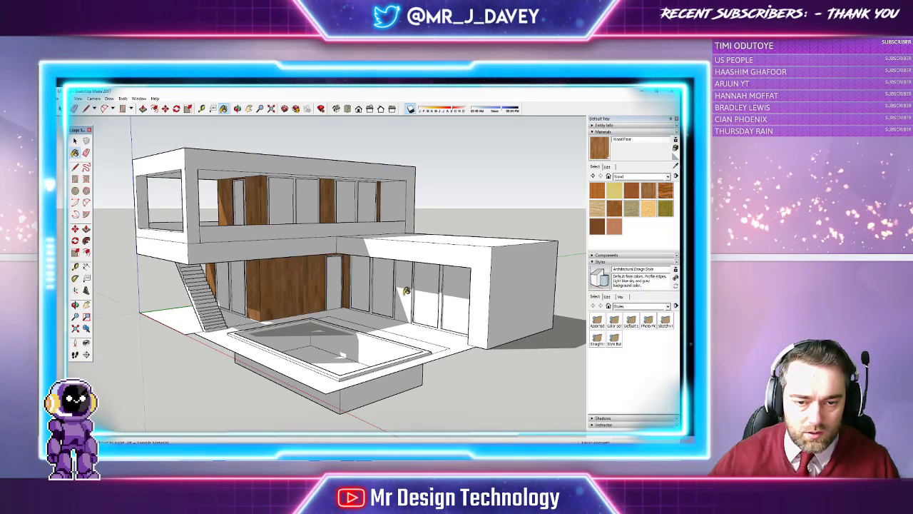
{"action": "left_click", "coordinate": [404, 293]}
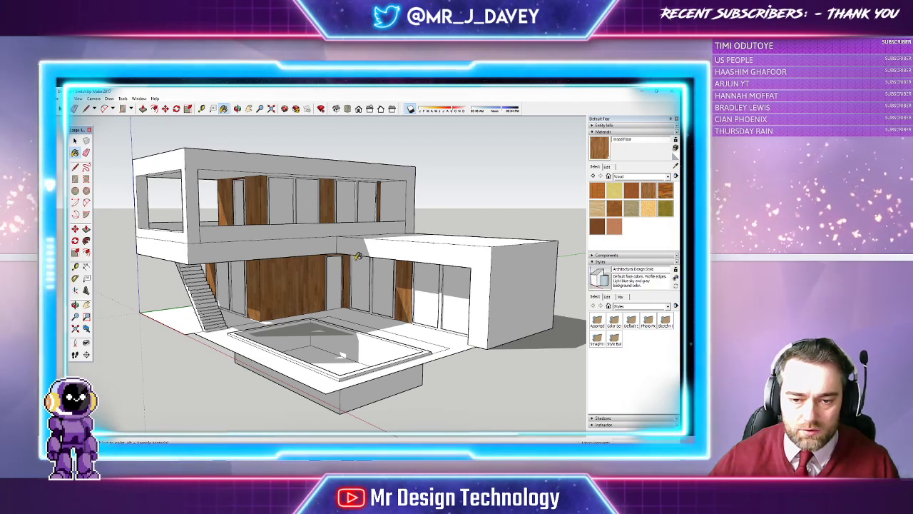
{"action": "mouse_move", "coordinate": [358, 256]}
{"action": "middle_mouse_down"}
{"action": "mouse_move", "coordinate": [399, 163]}
{"action": "mouse_move", "coordinate": [193, 111]}
{"action": "middle_mouse_up"}
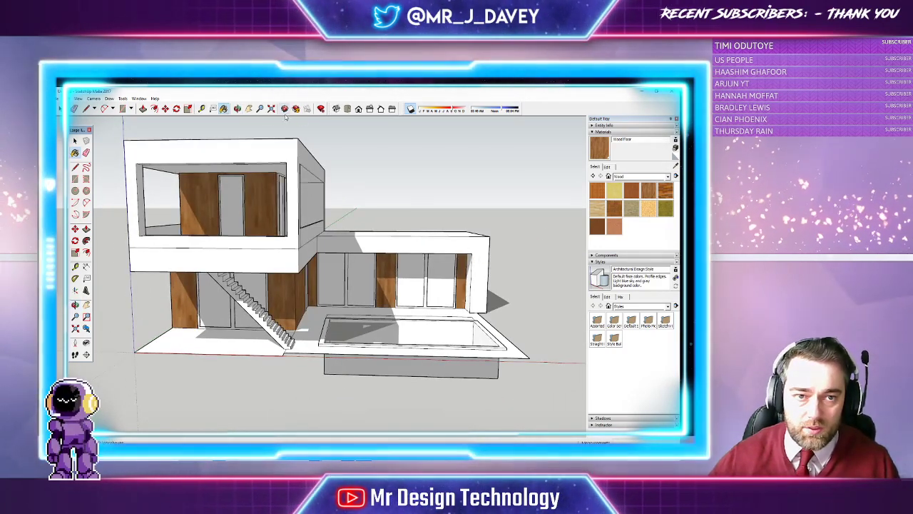
Step: Paint the frames of the ground-floor glass doors beside the pool with Granite Dark Gray from the Stone collection
{"action": "middle_click_drag", "start_coordinate": [389, 193], "coordinate": [411, 243]}
{"action": "scroll", "coordinate": [502, 326], "scroll_direction": "up", "scroll_amount": 3}
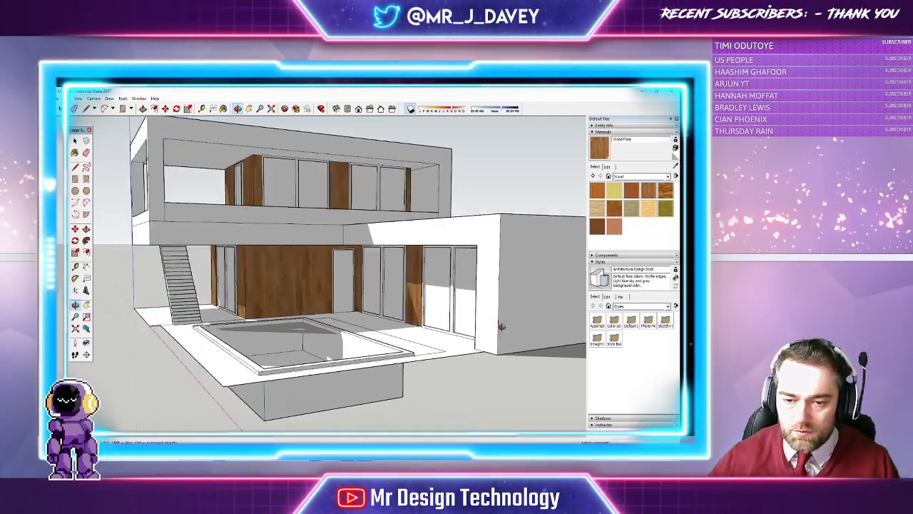
{"action": "left_click", "coordinate": [642, 177]}
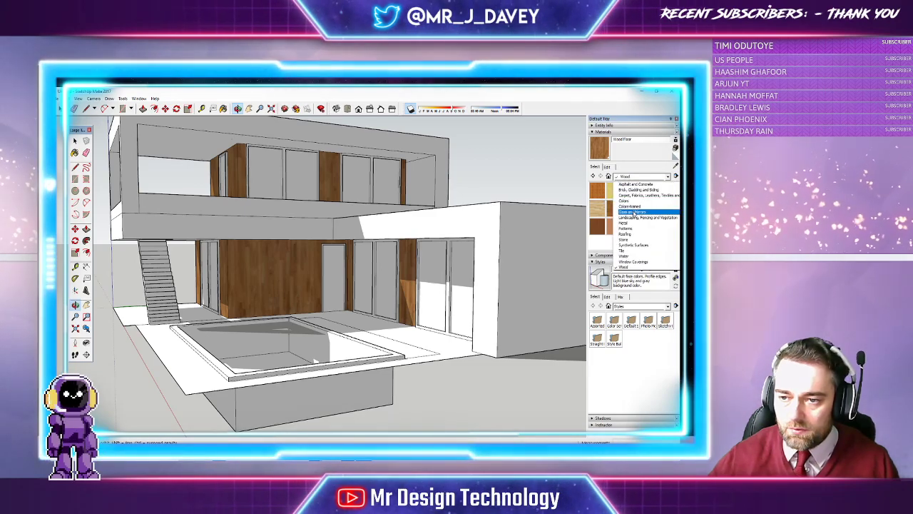
{"action": "left_click", "coordinate": [627, 240]}
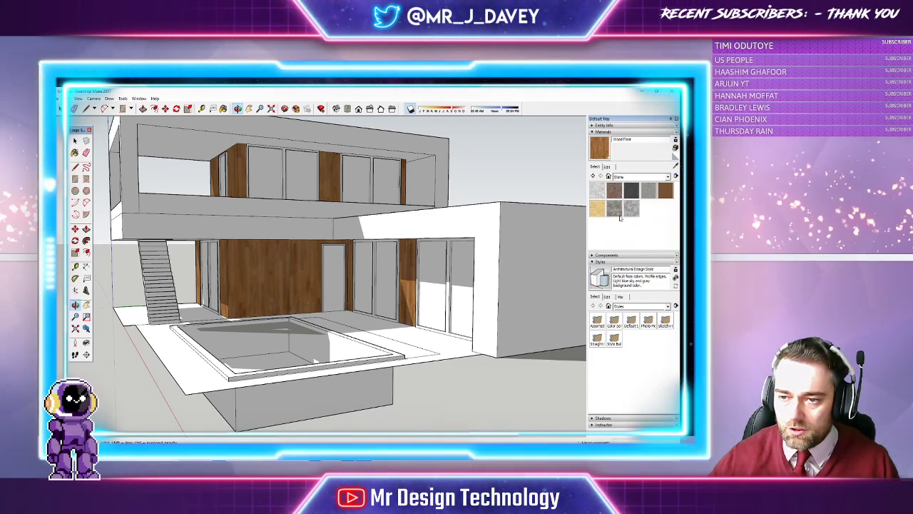
{"action": "left_click", "coordinate": [647, 193]}
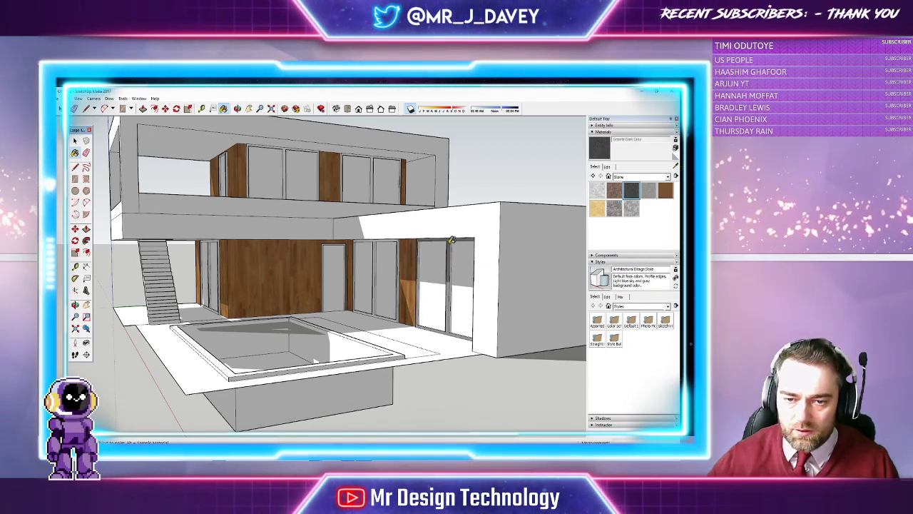
{"action": "scroll", "coordinate": [433, 291], "scroll_direction": "up", "scroll_amount": 5}
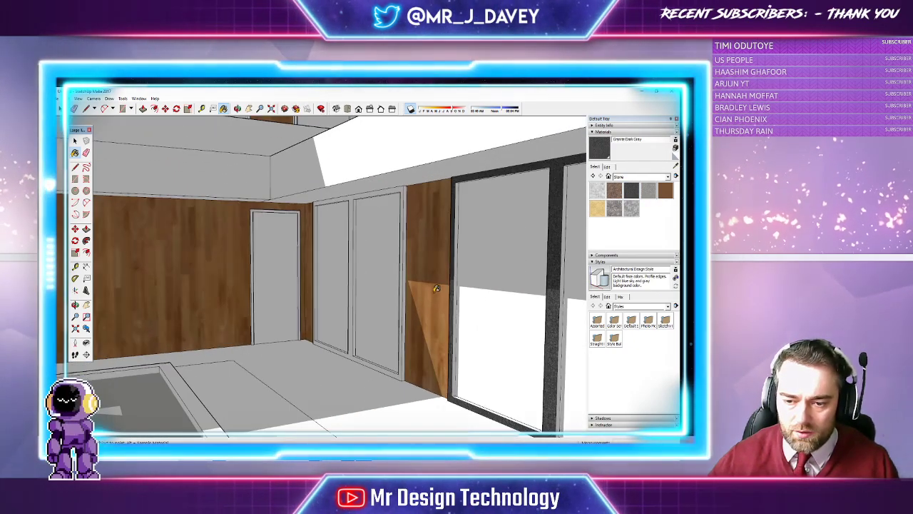
{"action": "left_click", "coordinate": [357, 265]}
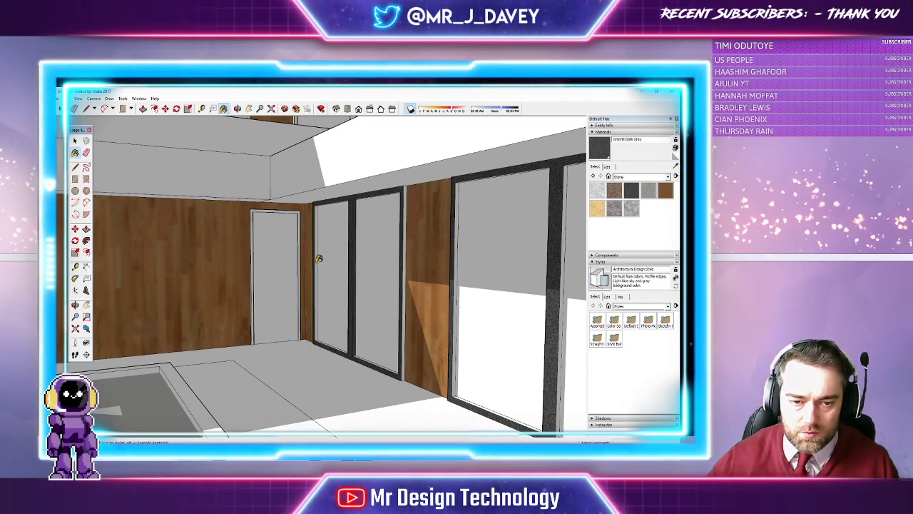
{"action": "left_click", "coordinate": [403, 203]}
{"action": "left_click", "coordinate": [456, 210]}
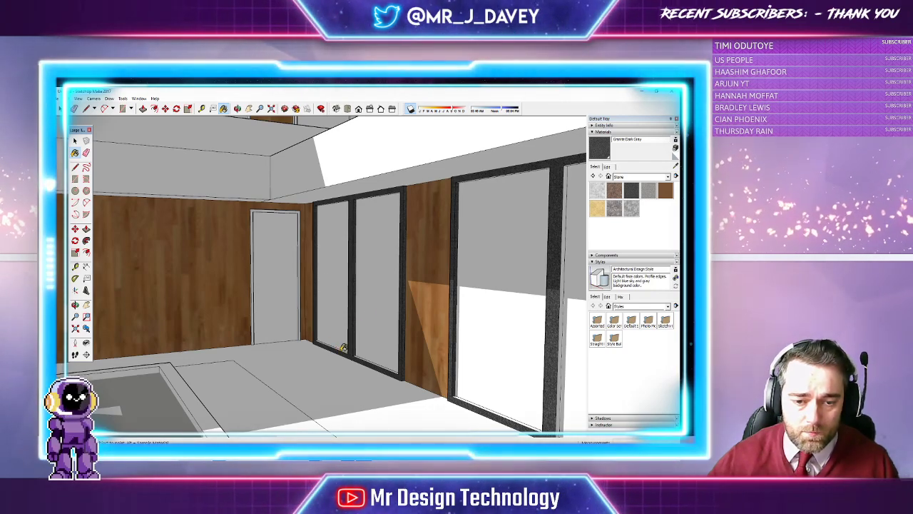
Step: Paint the single door's frame beside the wood wall and the remaining inner frame edges of the poolside glass doors with Granite Dark Gray
{"action": "scroll", "coordinate": [344, 348], "scroll_direction": "up", "scroll_amount": 3}
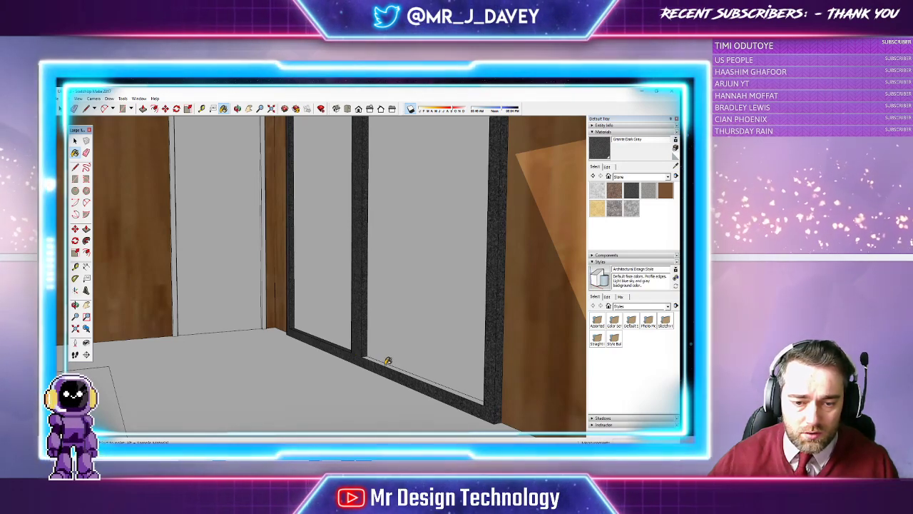
{"action": "left_click", "coordinate": [265, 303]}
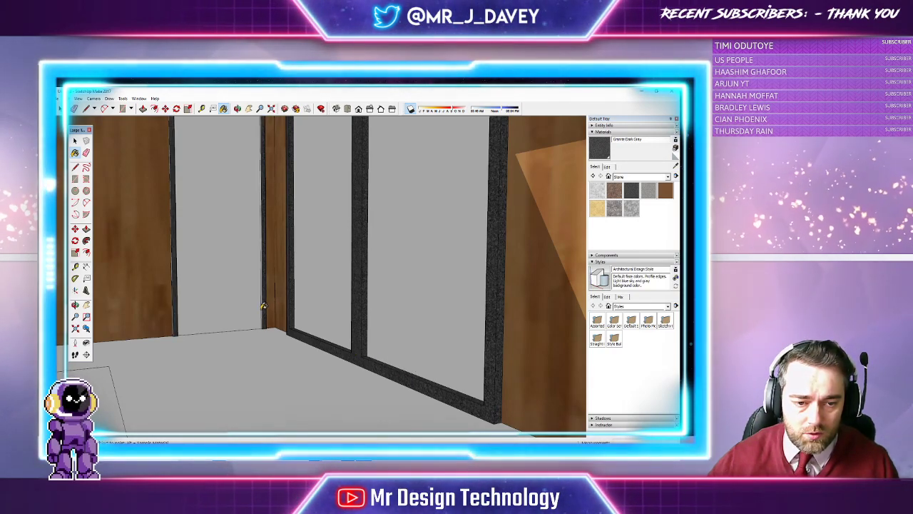
{"action": "scroll", "coordinate": [263, 308], "scroll_direction": "up", "scroll_amount": 3}
{"action": "scroll", "coordinate": [264, 301], "scroll_direction": "down", "scroll_amount": 5}
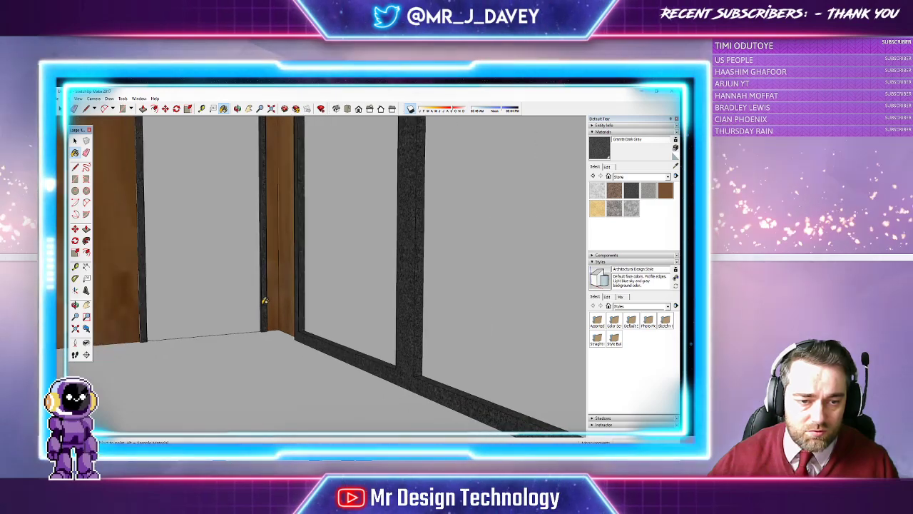
{"action": "left_click", "coordinate": [238, 109]}
{"action": "mouse_move", "coordinate": [246, 136]}
{"action": "left_mouse_down"}
{"action": "mouse_move", "coordinate": [343, 153]}
{"action": "mouse_move", "coordinate": [237, 139]}
{"action": "left_mouse_up"}
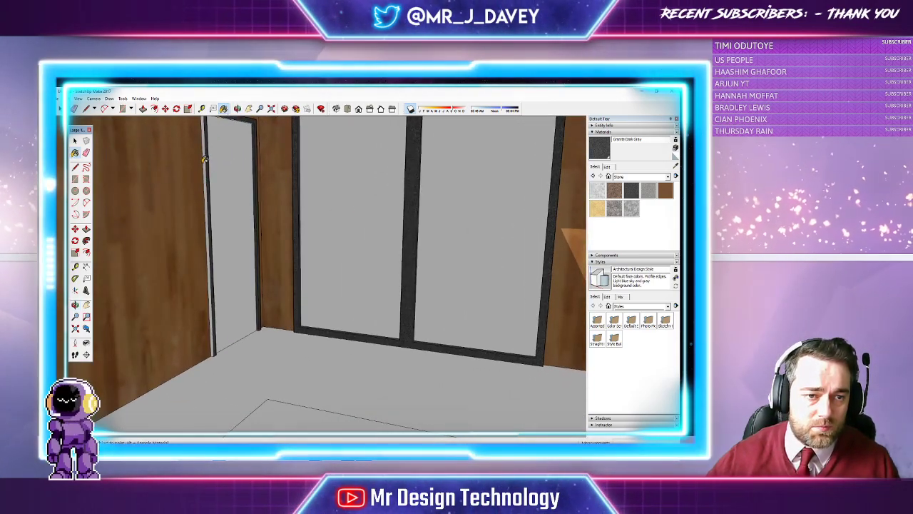
{"action": "left_click_drag", "start_coordinate": [225, 169], "coordinate": [391, 243]}
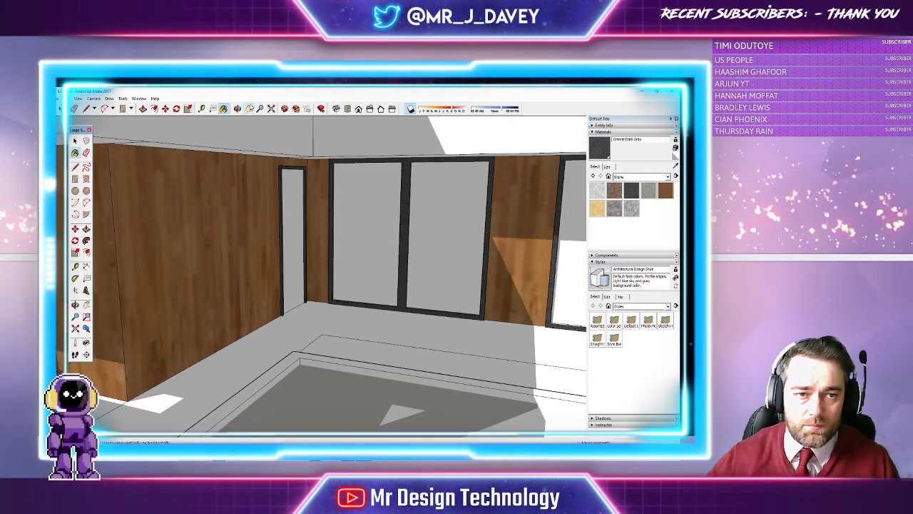
{"action": "scroll", "coordinate": [435, 255], "scroll_direction": "down", "scroll_amount": 10}
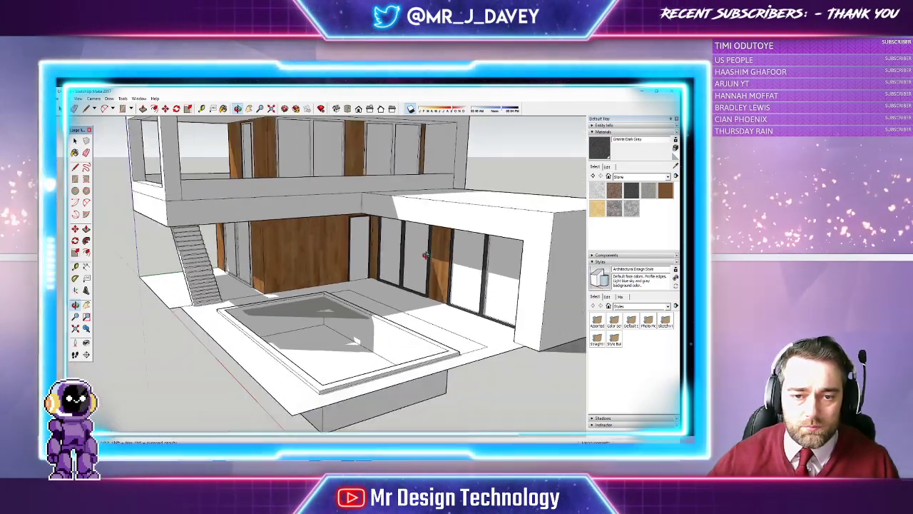
{"action": "mouse_move", "coordinate": [470, 212]}
{"action": "left_mouse_down"}
{"action": "mouse_move", "coordinate": [334, 225]}
{"action": "mouse_move", "coordinate": [216, 215]}
{"action": "mouse_move", "coordinate": [334, 236]}
{"action": "mouse_move", "coordinate": [279, 207]}
{"action": "left_mouse_up"}
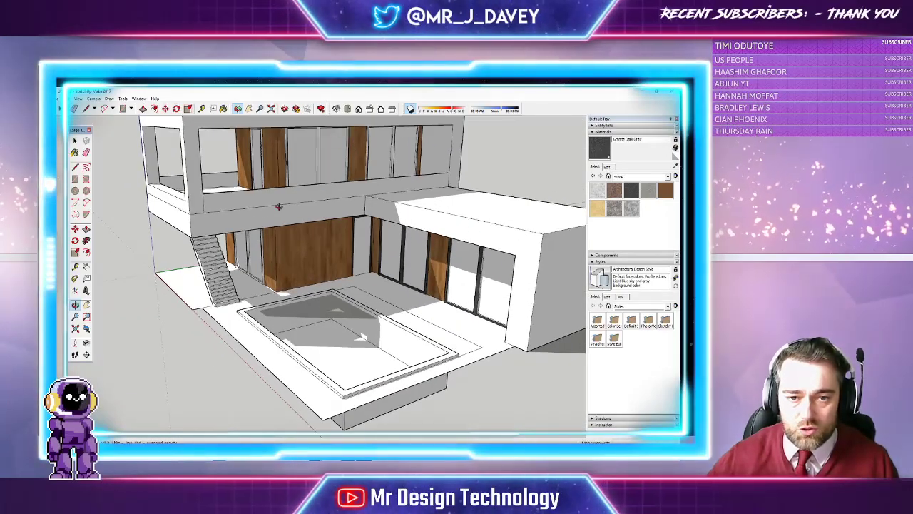
{"action": "scroll", "coordinate": [377, 308], "scroll_direction": "up", "scroll_amount": 10}
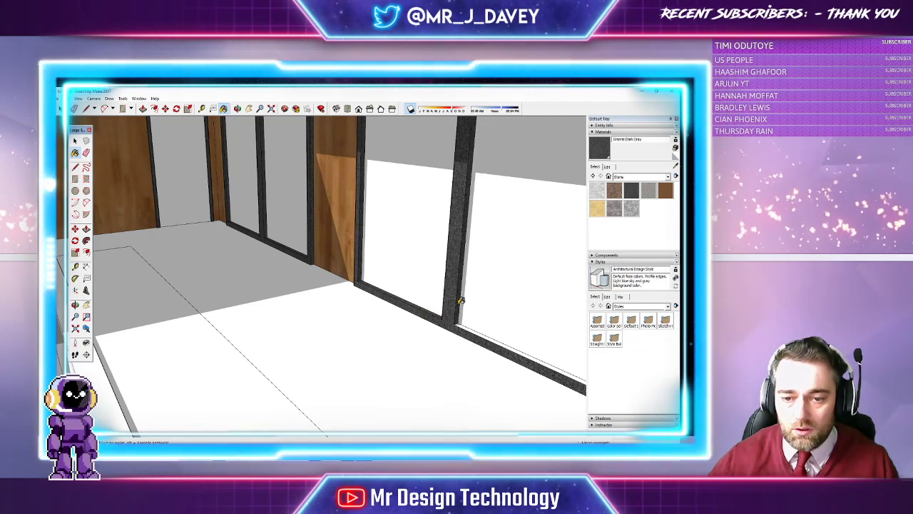
{"action": "scroll", "coordinate": [478, 329], "scroll_direction": "down", "scroll_amount": 10}
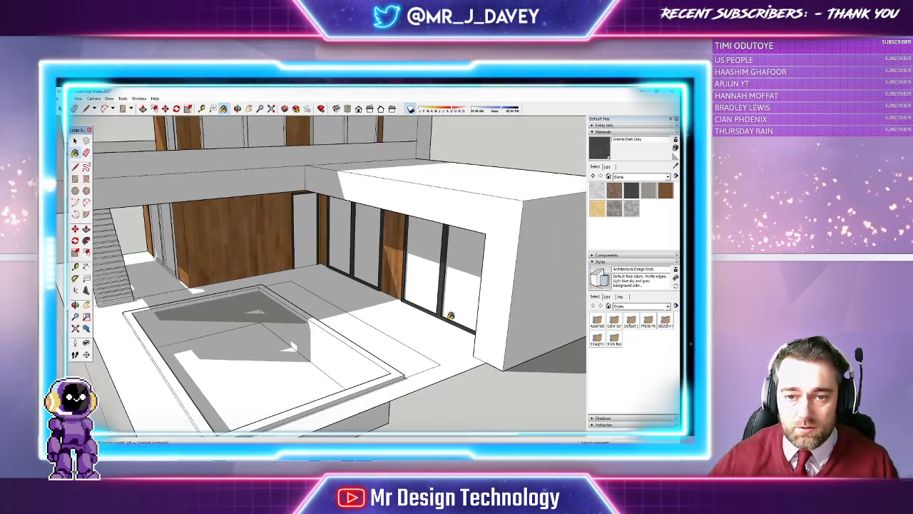
Step: Paint the frames of the upper storey's long row of glazed openings facing the pool with Granite Dark Gray
{"action": "left_click", "coordinate": [249, 110]}
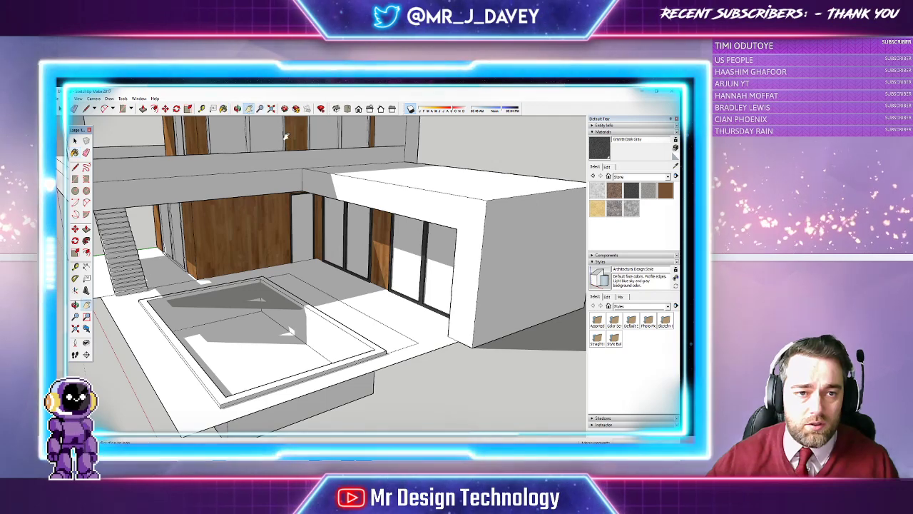
{"action": "left_click_drag", "start_coordinate": [286, 139], "coordinate": [323, 267]}
{"action": "scroll", "coordinate": [316, 233], "scroll_direction": "up", "scroll_amount": 5}
{"action": "middle_click_drag", "start_coordinate": [317, 233], "coordinate": [326, 235]}
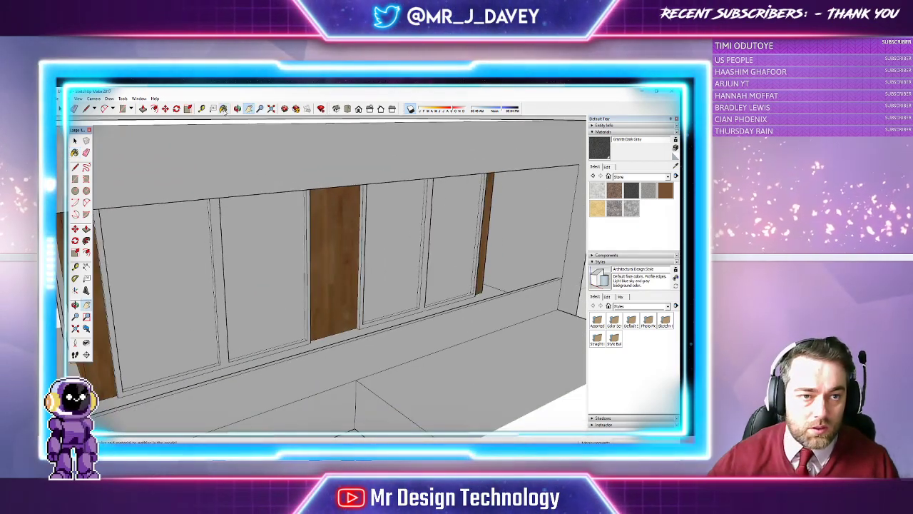
{"action": "key", "text": "b"}
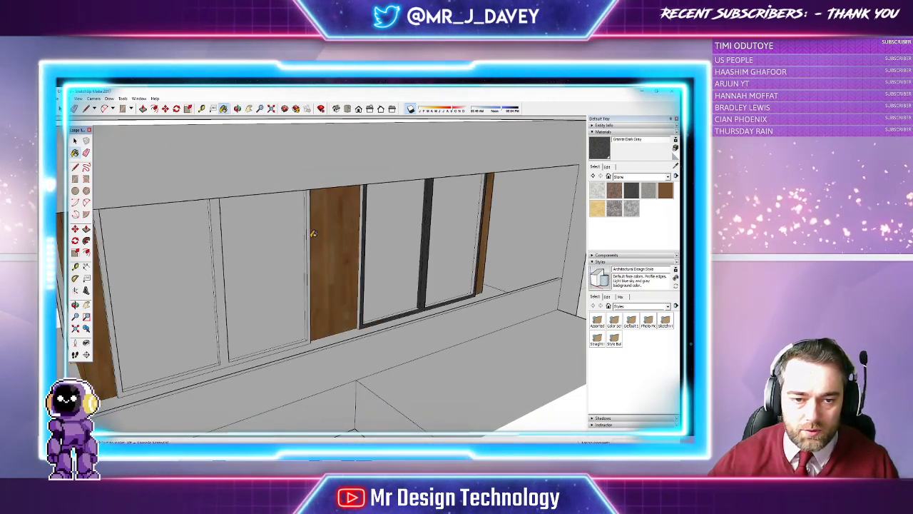
{"action": "left_click", "coordinate": [395, 227]}
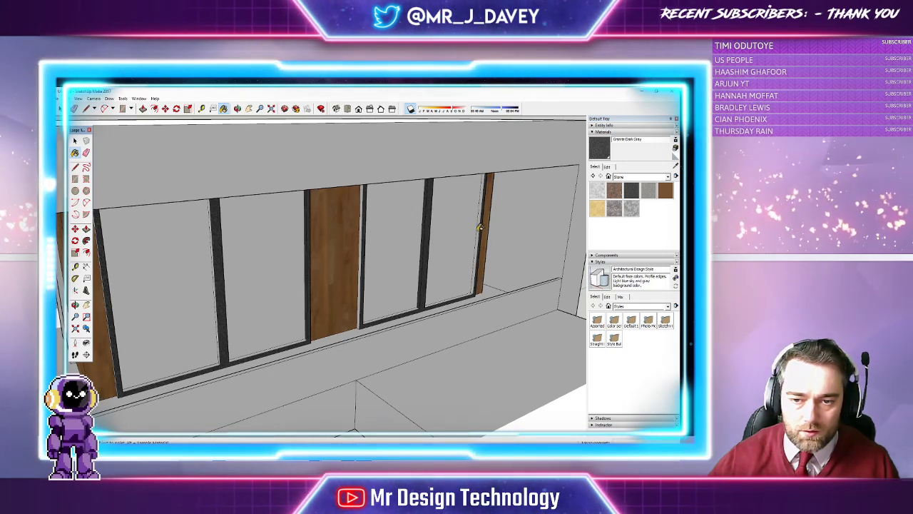
{"action": "left_click", "coordinate": [464, 284]}
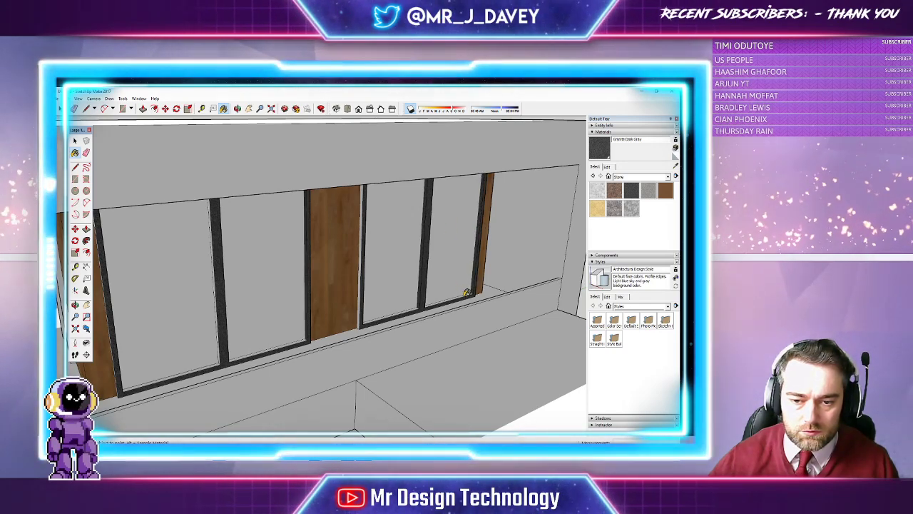
{"action": "scroll", "coordinate": [464, 292], "scroll_direction": "up", "scroll_amount": 3}
{"action": "scroll", "coordinate": [233, 300], "scroll_direction": "down", "scroll_amount": 2}
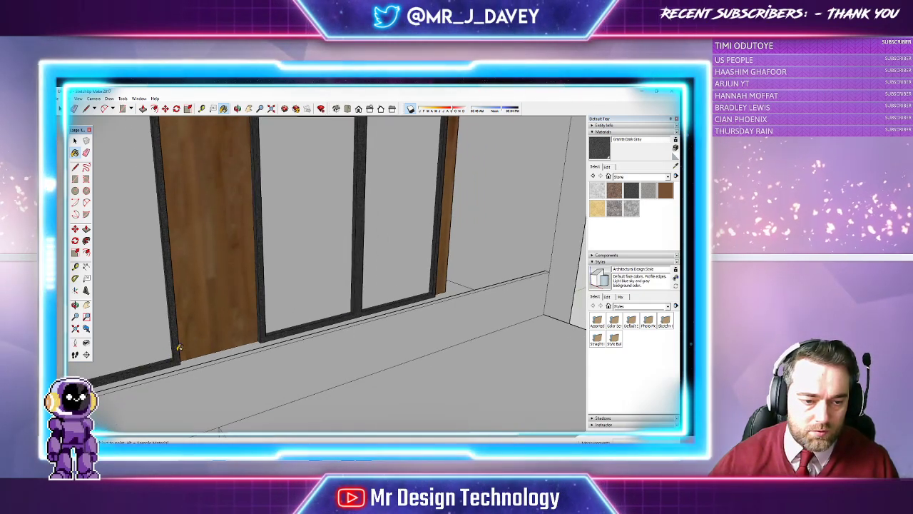
Step: Finish the inner frame edges of the upper storey's glazing and paint the frame around the corner on its end wall in Granite Dark Gray
{"action": "middle_click_drag", "start_coordinate": [233, 301], "coordinate": [158, 238], "text": "shift"}
{"action": "left_click_drag", "start_coordinate": [158, 238], "coordinate": [419, 247]}
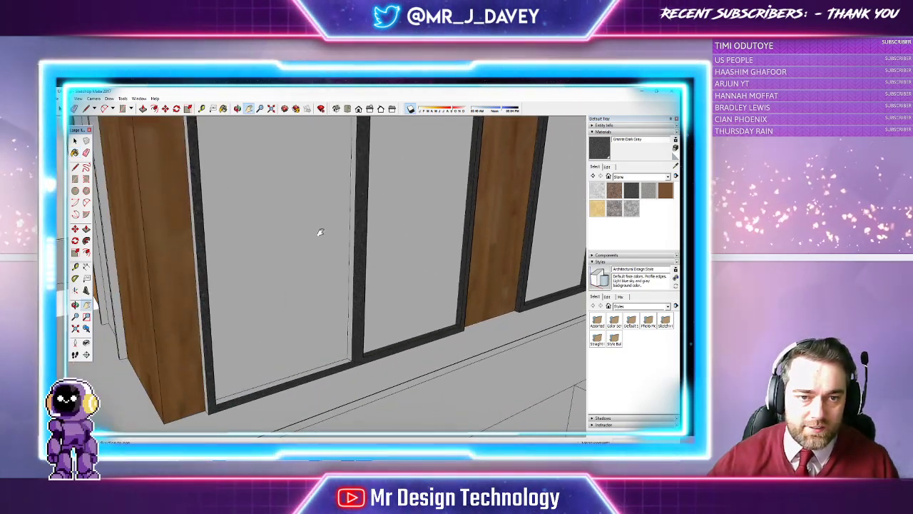
{"action": "scroll", "coordinate": [320, 232], "scroll_direction": "up", "scroll_amount": 2}
{"action": "left_click", "coordinate": [224, 109]}
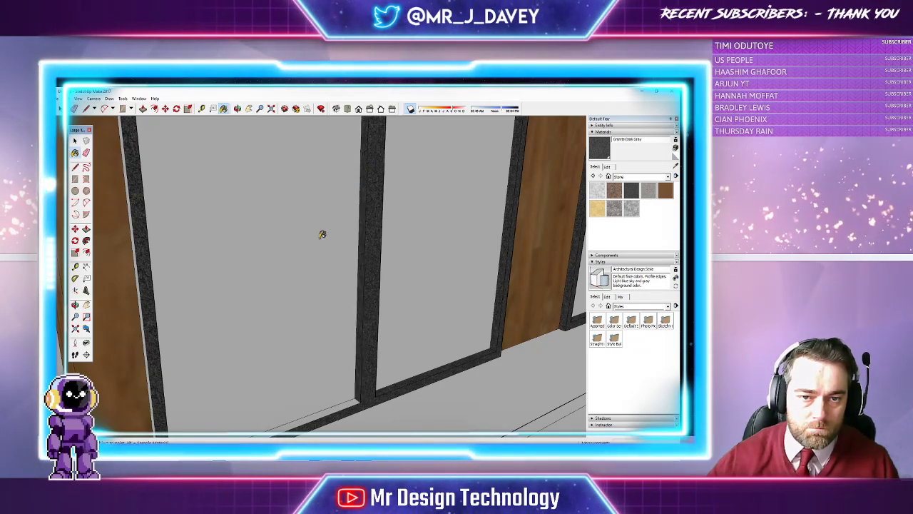
{"action": "left_click", "coordinate": [339, 408]}
{"action": "scroll", "coordinate": [343, 372], "scroll_direction": "down", "scroll_amount": 4}
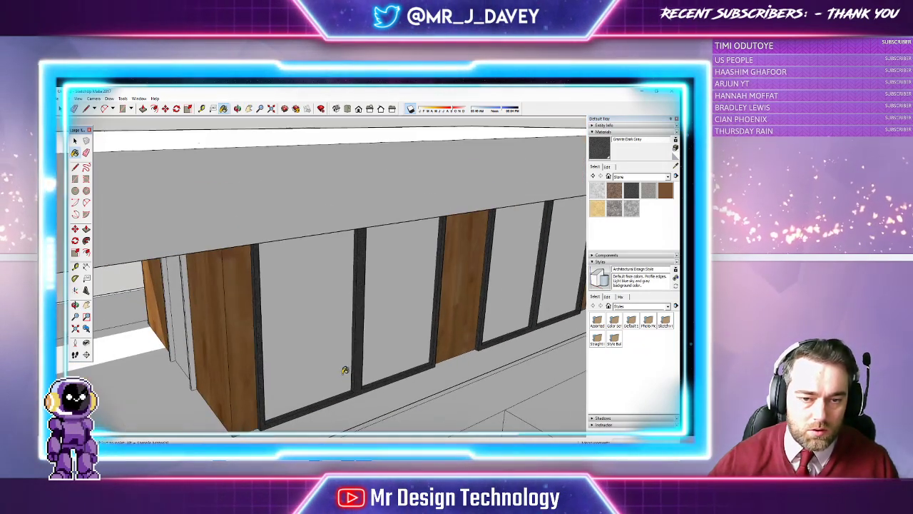
{"action": "scroll", "coordinate": [184, 310], "scroll_direction": "up", "scroll_amount": 5}
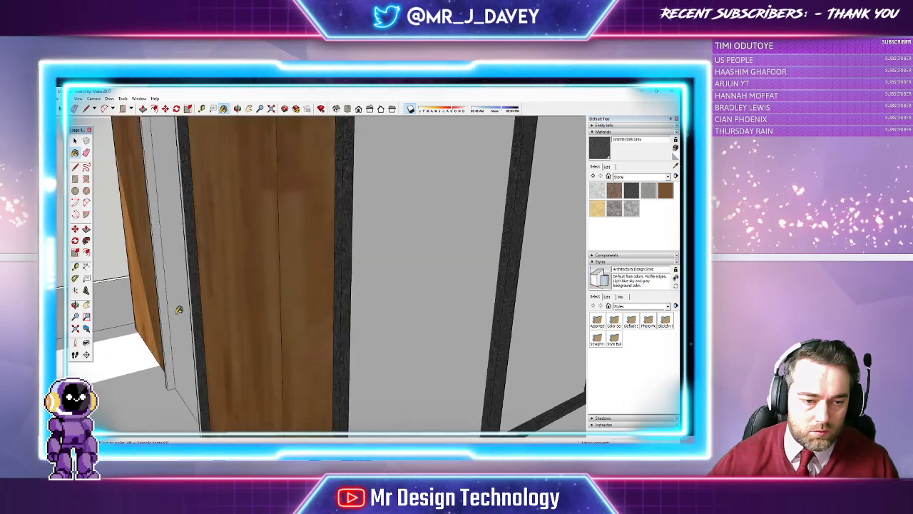
{"action": "scroll", "coordinate": [181, 305], "scroll_direction": "down", "scroll_amount": 7}
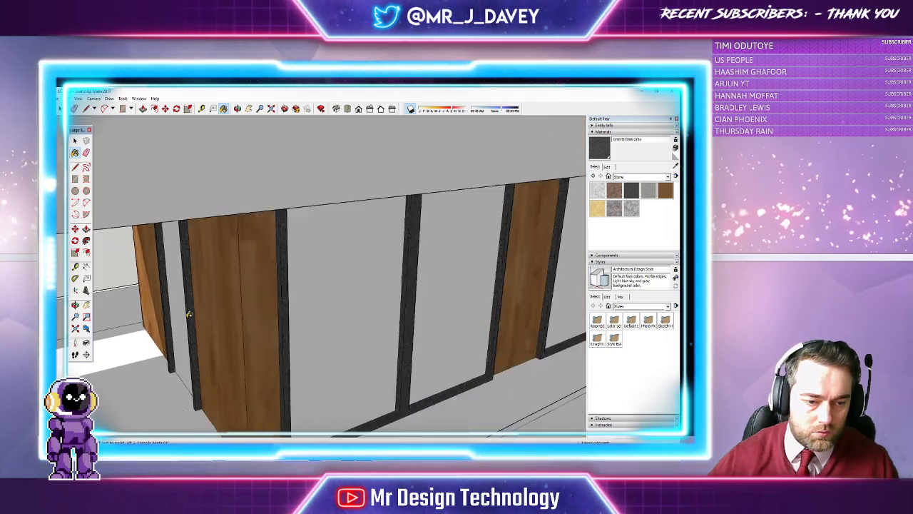
{"action": "scroll", "coordinate": [284, 143], "scroll_direction": "down", "scroll_amount": 5}
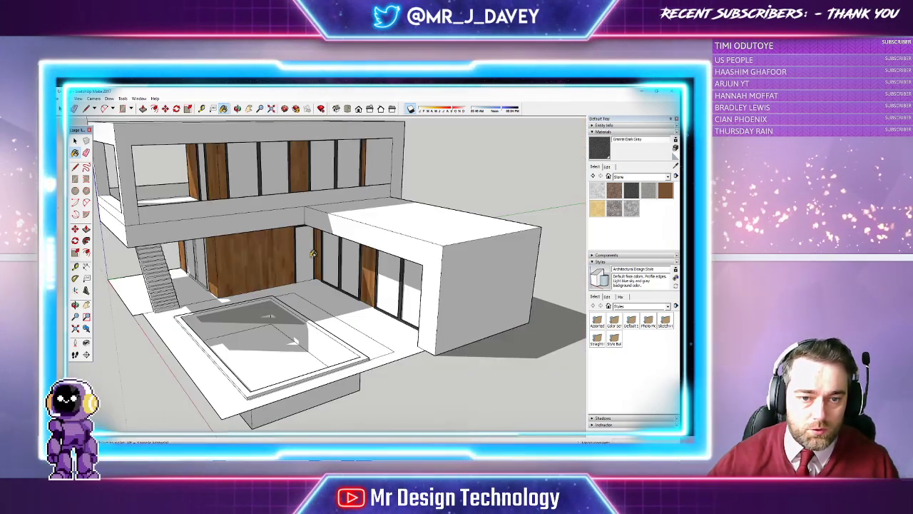
Step: Paint the frames of the ground-floor glass doors behind the staircase with Granite Dark Gray
{"action": "scroll", "coordinate": [225, 274], "scroll_direction": "up", "scroll_amount": 6}
{"action": "scroll", "coordinate": [225, 274], "scroll_direction": "up", "scroll_amount": 3}
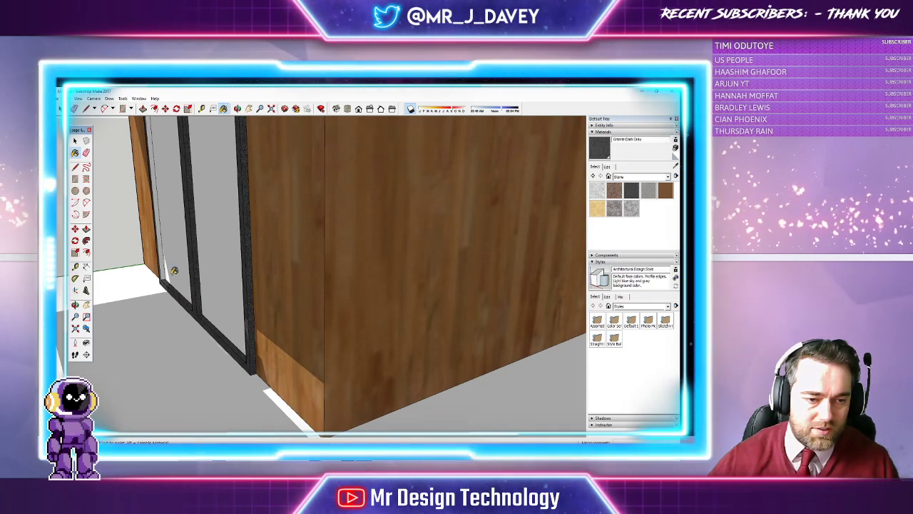
{"action": "scroll", "coordinate": [174, 271], "scroll_direction": "down", "scroll_amount": 6}
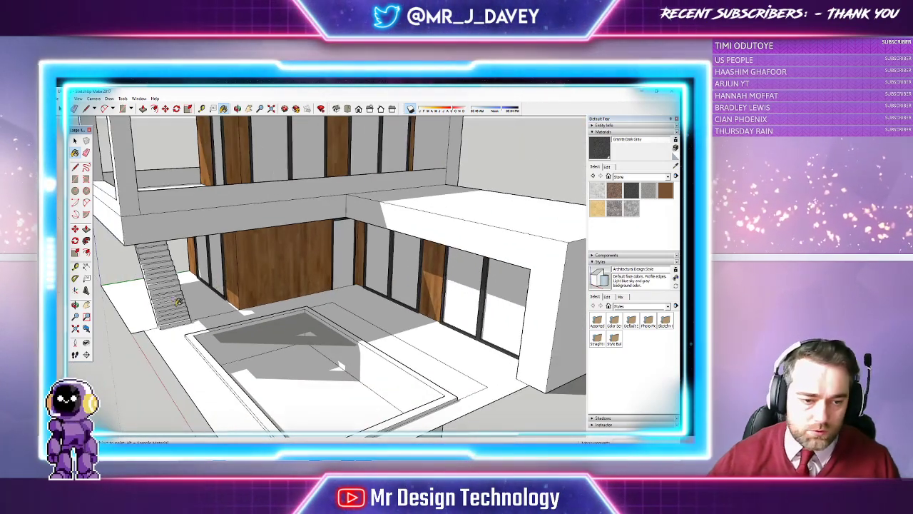
Step: Paint the lower and middle treads of the outdoor staircase with Granite Dark Gray
{"action": "scroll", "coordinate": [178, 302], "scroll_direction": "up", "scroll_amount": 5}
{"action": "scroll", "coordinate": [194, 323], "scroll_direction": "up", "scroll_amount": 2}
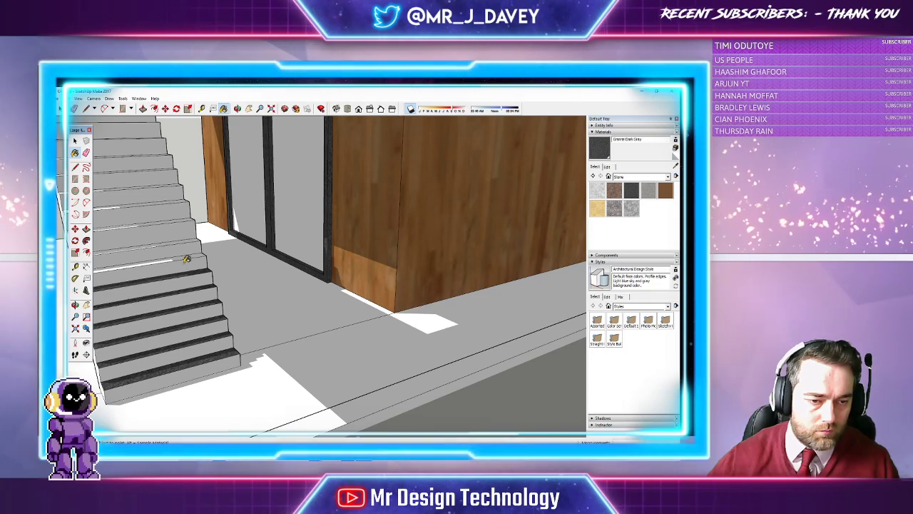
{"action": "scroll", "coordinate": [185, 248], "scroll_direction": "up", "scroll_amount": 2}
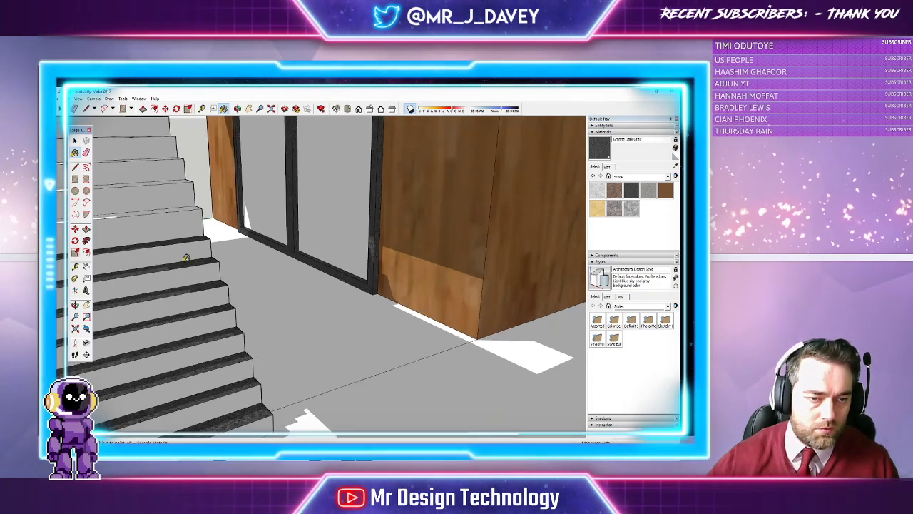
{"action": "mouse_move", "coordinate": [400, 264]}
{"action": "middle_mouse_down"}
{"action": "mouse_move", "coordinate": [369, 259]}
{"action": "mouse_move", "coordinate": [229, 183]}
{"action": "middle_mouse_up"}
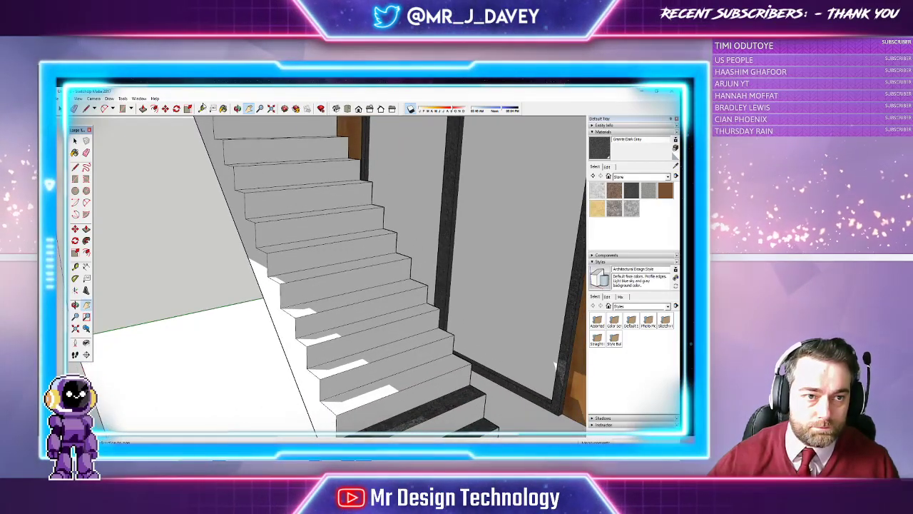
{"action": "left_click", "coordinate": [420, 374]}
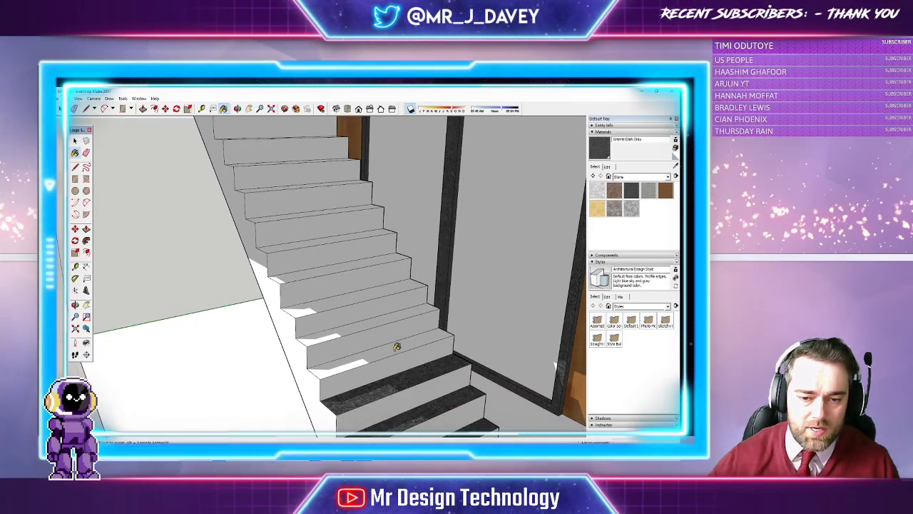
{"action": "left_click", "coordinate": [396, 348]}
{"action": "left_click", "coordinate": [378, 325]}
{"action": "left_click", "coordinate": [357, 298]}
{"action": "left_click", "coordinate": [334, 269]}
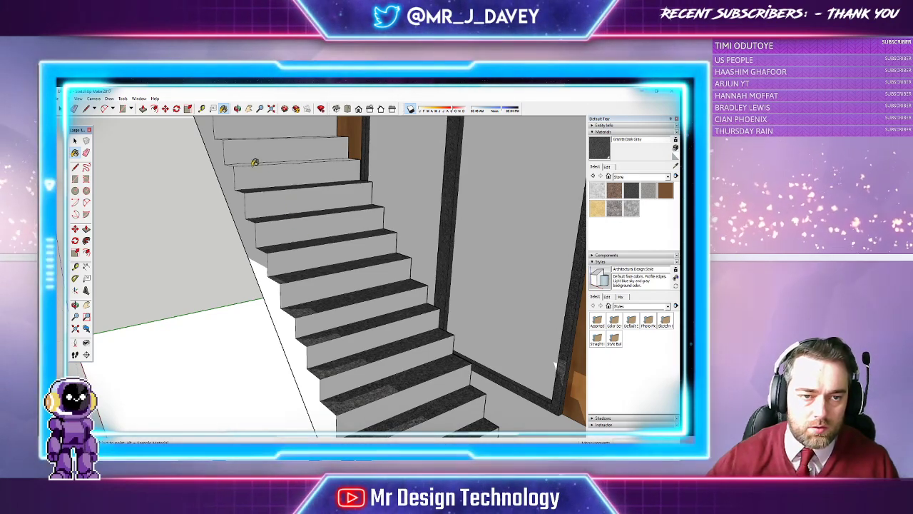
Step: Paint the remaining upper treads of the staircase with Granite Dark Gray
{"action": "scroll", "coordinate": [232, 134], "scroll_direction": "up", "scroll_amount": 2}
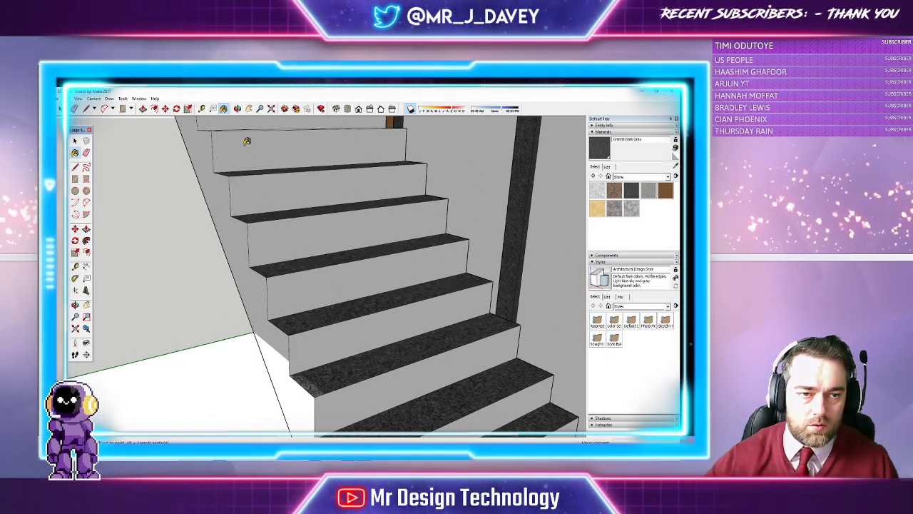
{"action": "scroll", "coordinate": [232, 127], "scroll_direction": "down", "scroll_amount": 5}
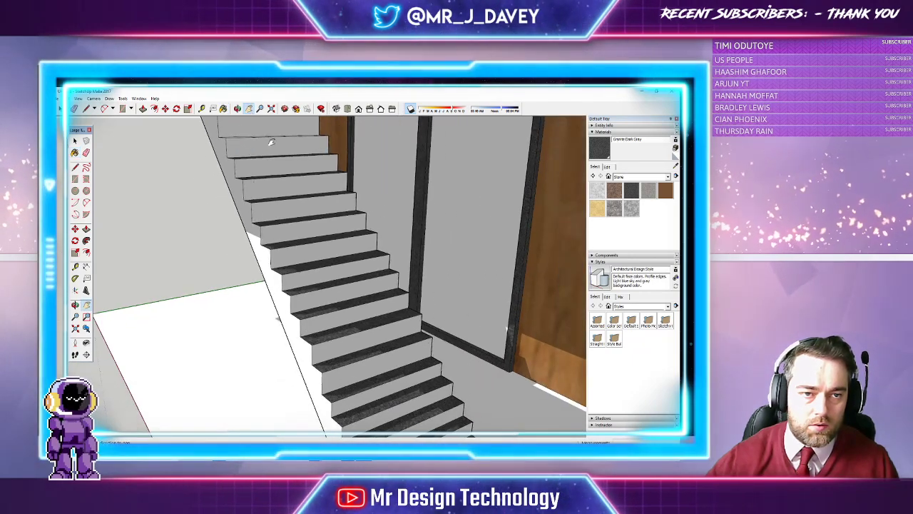
{"action": "mouse_move", "coordinate": [260, 141]}
{"action": "middle_mouse_down"}
{"action": "mouse_move", "coordinate": [265, 261]}
{"action": "mouse_move", "coordinate": [306, 175]}
{"action": "mouse_move", "coordinate": [207, 182]}
{"action": "middle_mouse_up"}
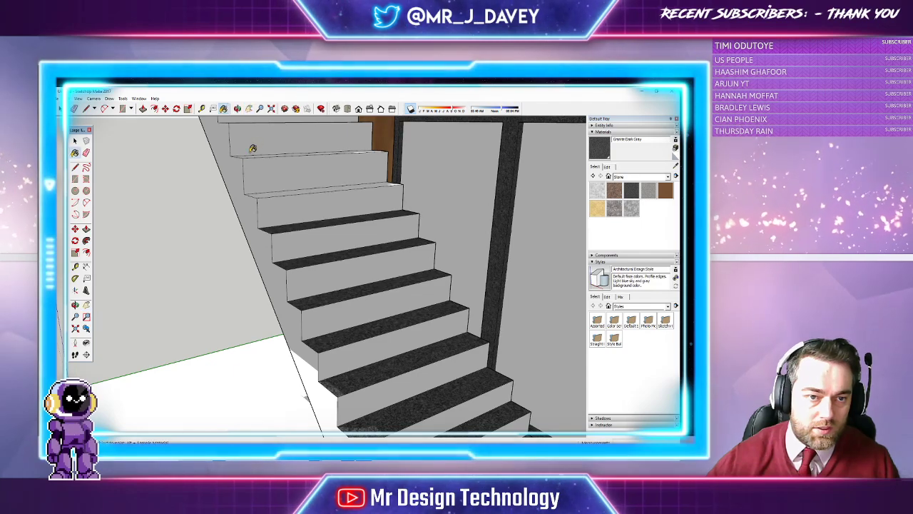
Step: Paint the sloping outer side of the staircase with the Wood Floor material
{"action": "scroll", "coordinate": [275, 194], "scroll_direction": "down", "scroll_amount": 5}
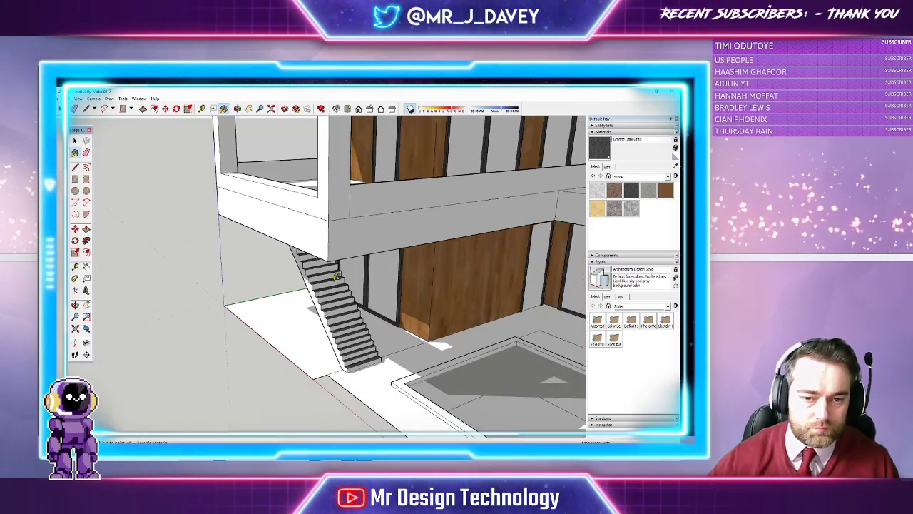
{"action": "left_click", "coordinate": [642, 176]}
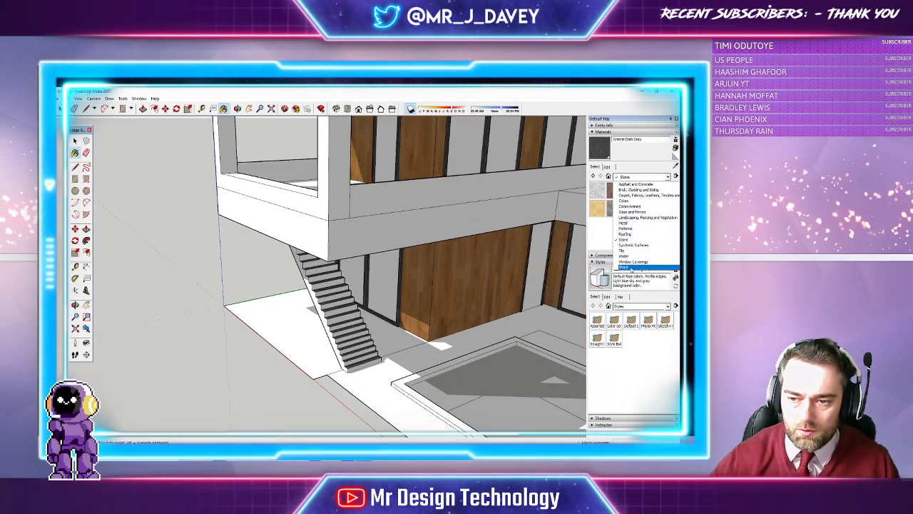
{"action": "left_click", "coordinate": [632, 268]}
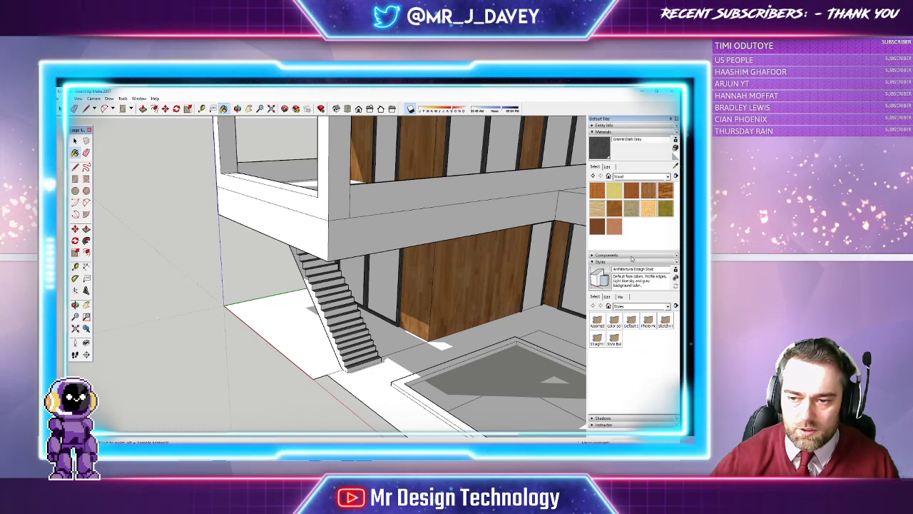
{"action": "left_click", "coordinate": [319, 299]}
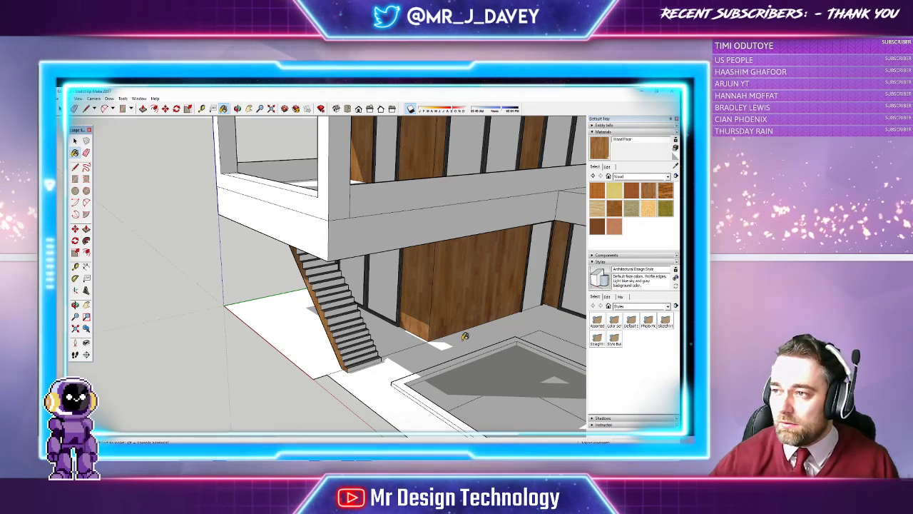
Step: Try the Water Dark Blue material on the inner walls of the pool
{"action": "left_click", "coordinate": [272, 108]}
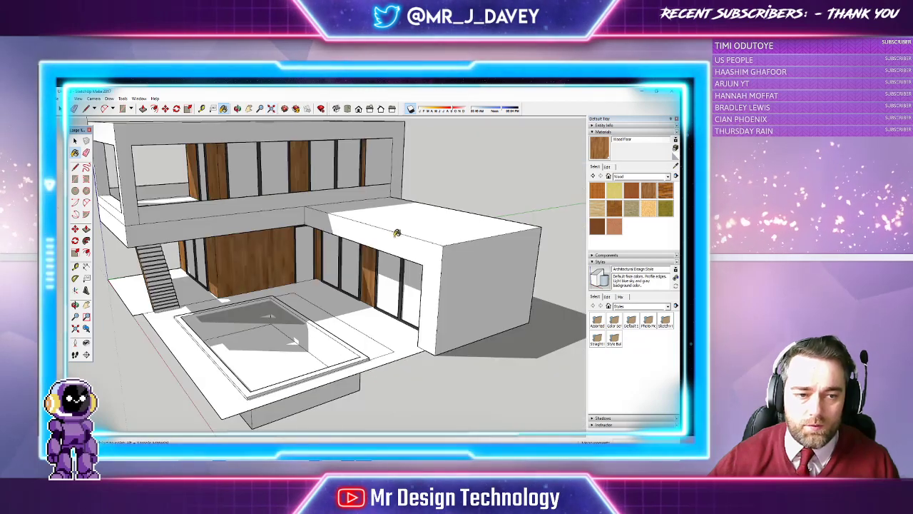
{"action": "scroll", "coordinate": [325, 288], "scroll_direction": "up", "scroll_amount": 4}
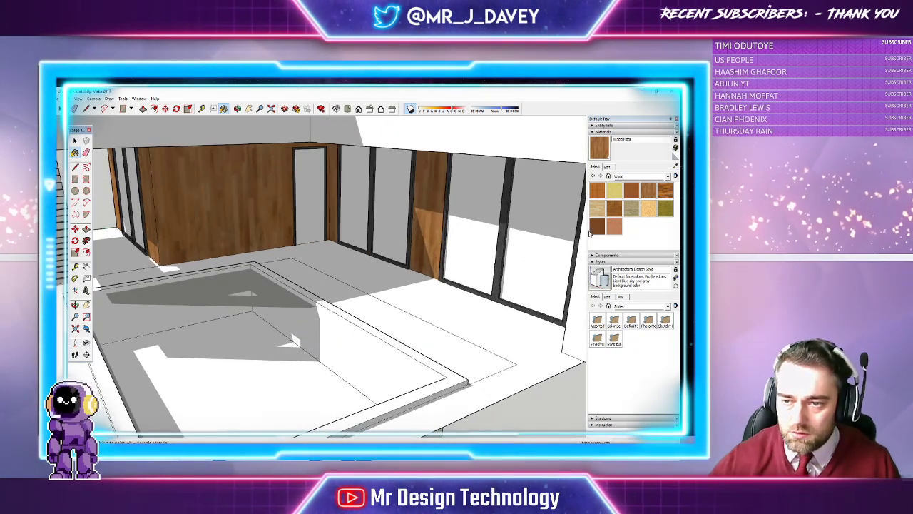
{"action": "left_click", "coordinate": [659, 177]}
{"action": "left_click", "coordinate": [624, 256]}
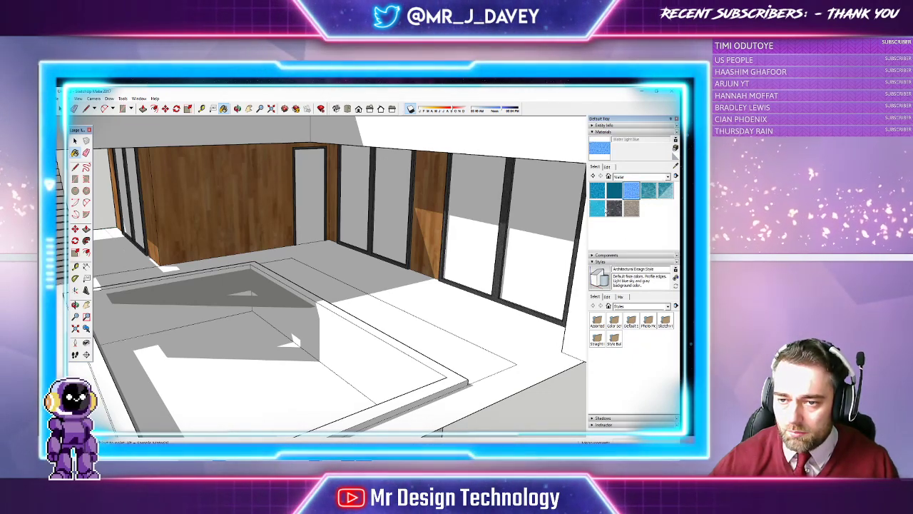
{"action": "left_click", "coordinate": [340, 346]}
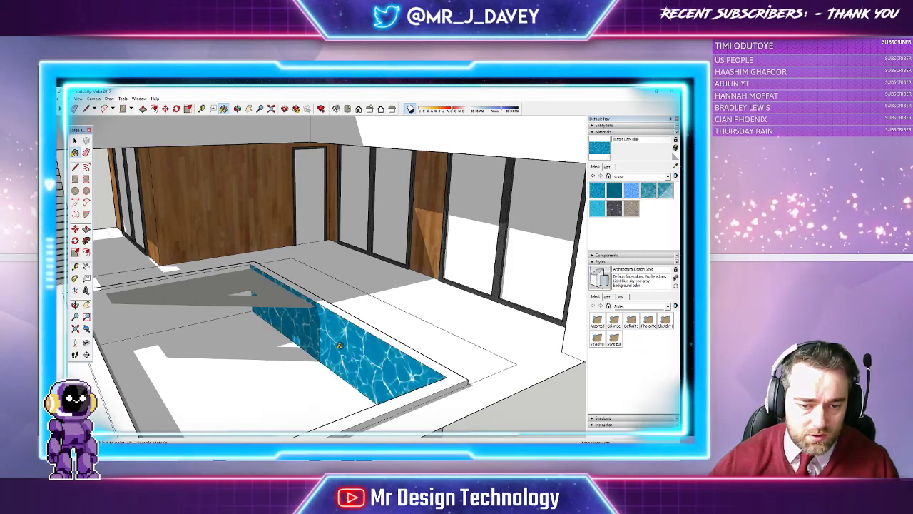
{"action": "key", "text": "ctrl+z"}
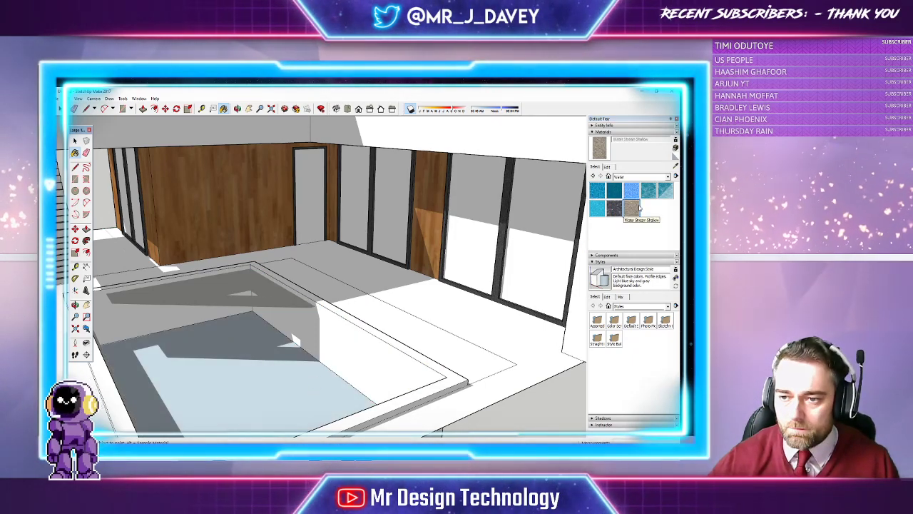
Step: Paint the inner walls of the pool with the Granite Brown stone material
{"action": "left_click", "coordinate": [649, 177]}
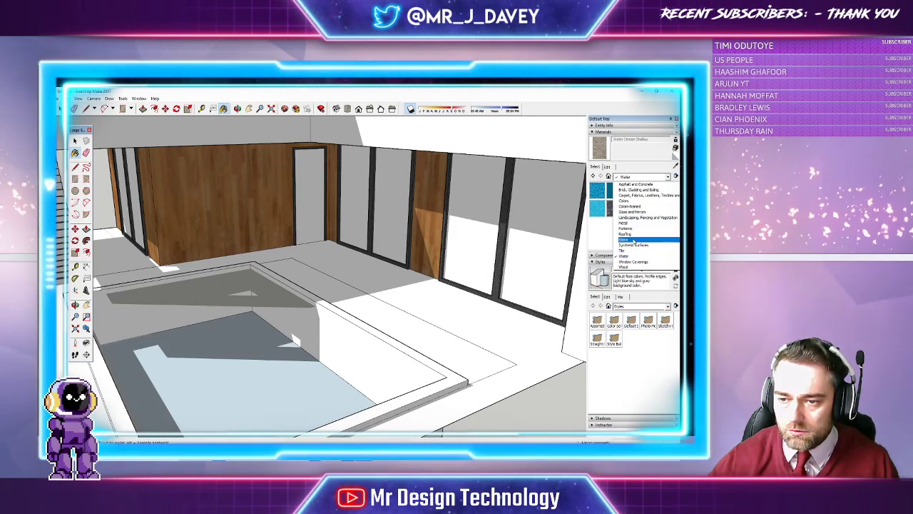
{"action": "left_click", "coordinate": [632, 240]}
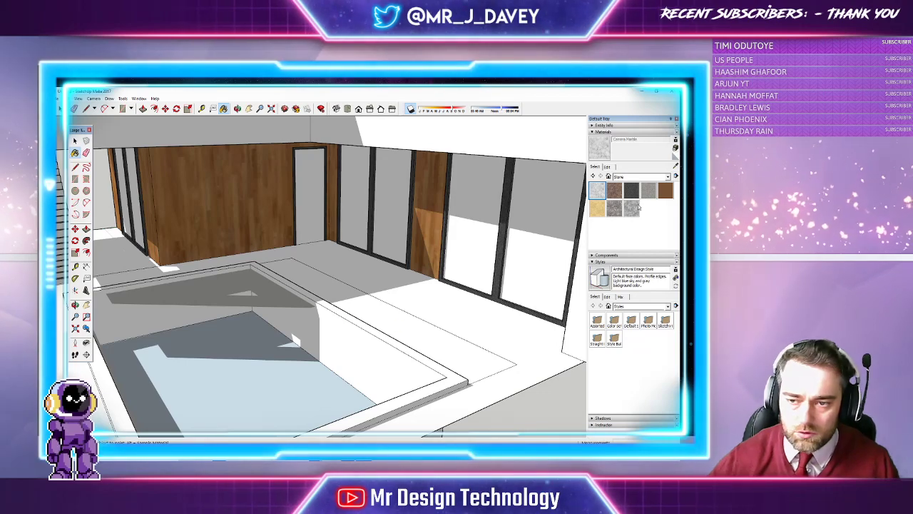
{"action": "left_click", "coordinate": [330, 335]}
{"action": "left_click", "coordinate": [214, 296]}
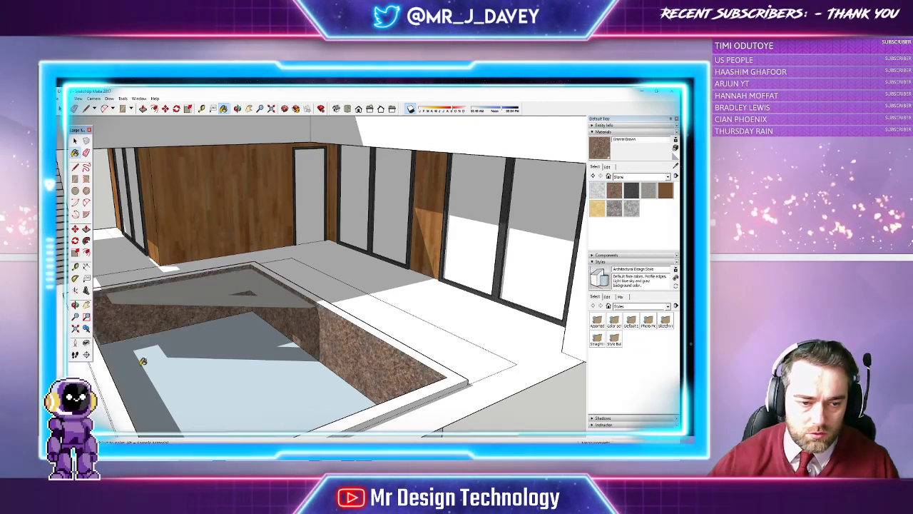
Step: Paint the raised border around the pool with Granite Dark Gray
{"action": "left_click", "coordinate": [631, 189]}
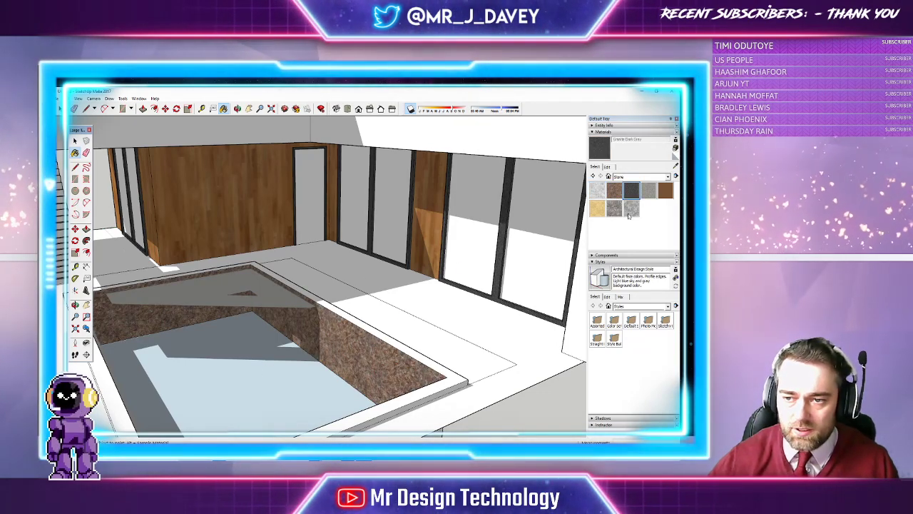
{"action": "left_click", "coordinate": [446, 363]}
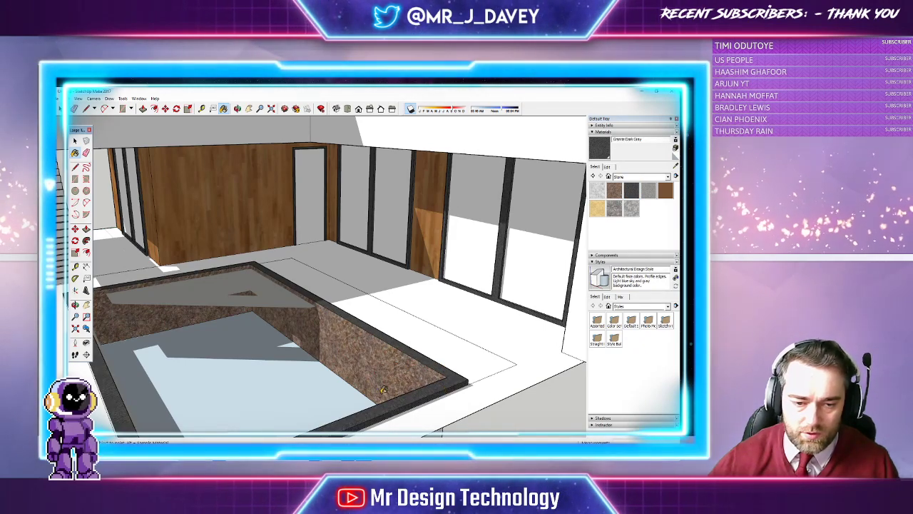
{"action": "scroll", "coordinate": [298, 362], "scroll_direction": "down", "scroll_amount": 2}
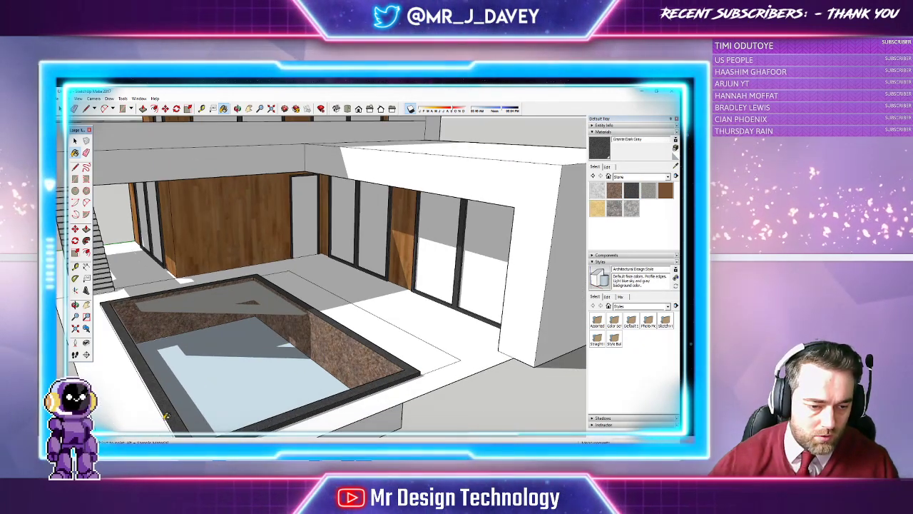
{"action": "scroll", "coordinate": [164, 407], "scroll_direction": "up", "scroll_amount": 3}
{"action": "scroll", "coordinate": [257, 390], "scroll_direction": "down", "scroll_amount": 2}
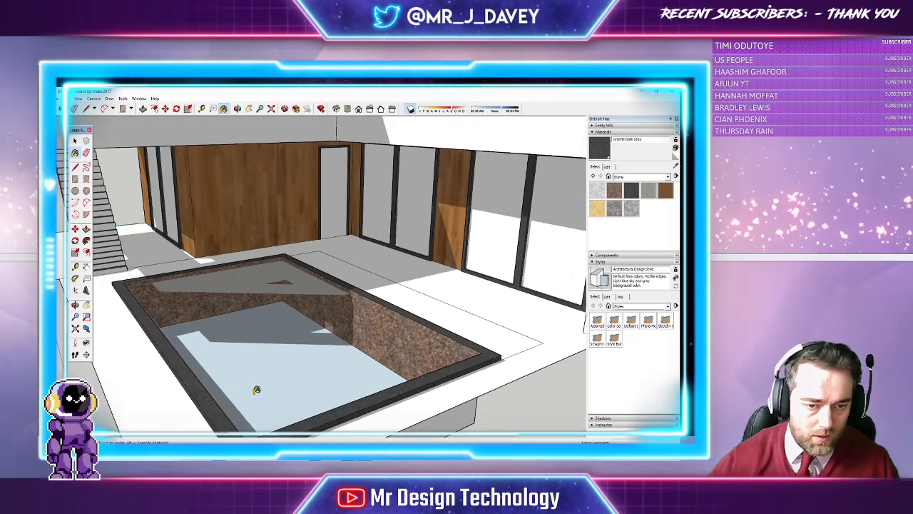
Step: Cover the pool opening with a rectangle drawn between opposite inner corners of the border as the water surface
{"action": "key", "text": "r"}
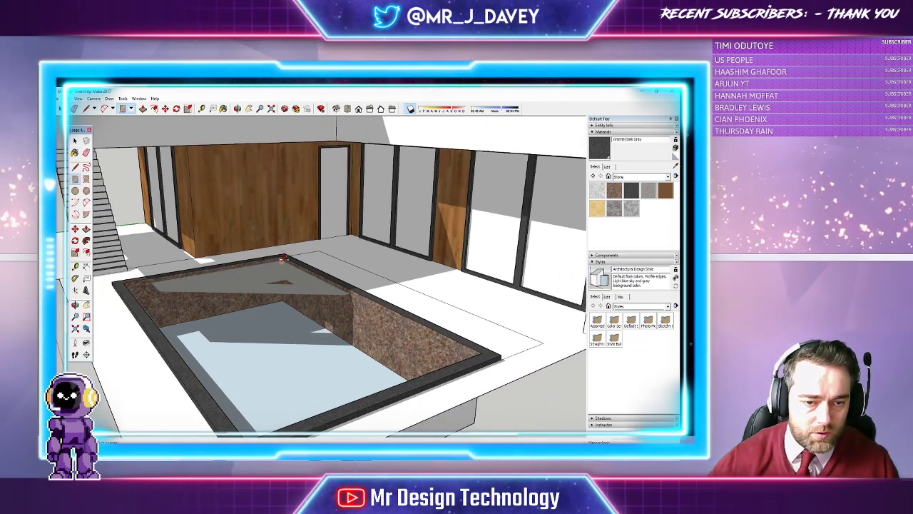
{"action": "left_click", "coordinate": [282, 258]}
{"action": "mouse_move", "coordinate": [265, 393]}
{"action": "middle_mouse_down"}
{"action": "mouse_move", "coordinate": [257, 414]}
{"action": "mouse_move", "coordinate": [253, 399]}
{"action": "middle_mouse_up"}
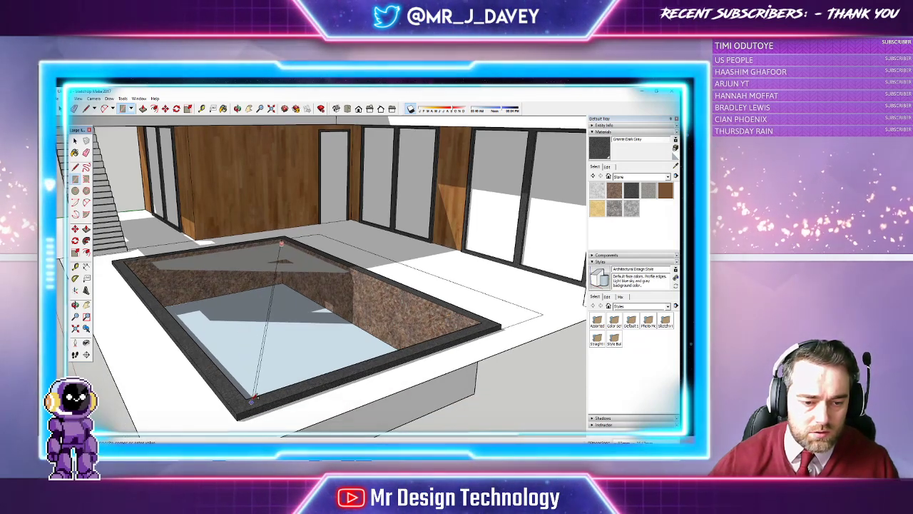
{"action": "left_click", "coordinate": [251, 401]}
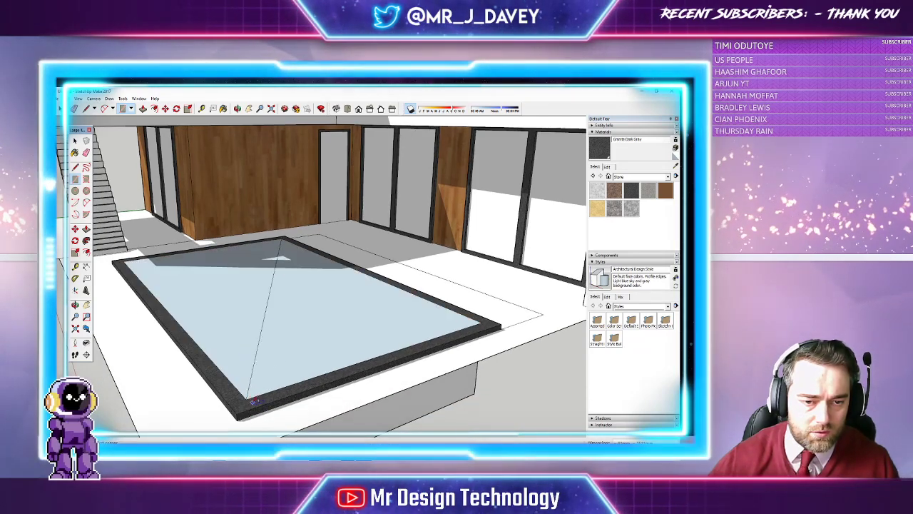
Step: Paint both halves of the pool's water surface with Translucent Glass Blue from the Glass and Mirrors materials
{"action": "left_click", "coordinate": [635, 305]}
{"action": "left_click", "coordinate": [613, 305]}
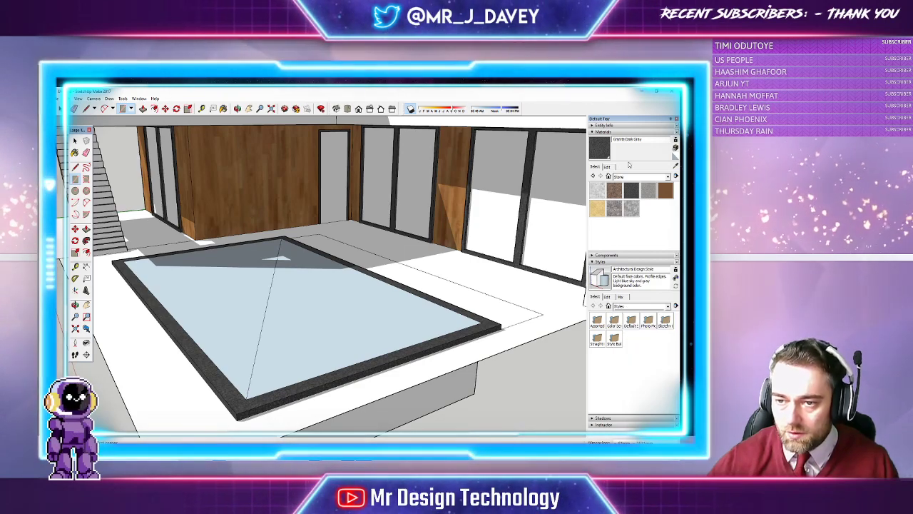
{"action": "left_click", "coordinate": [628, 176]}
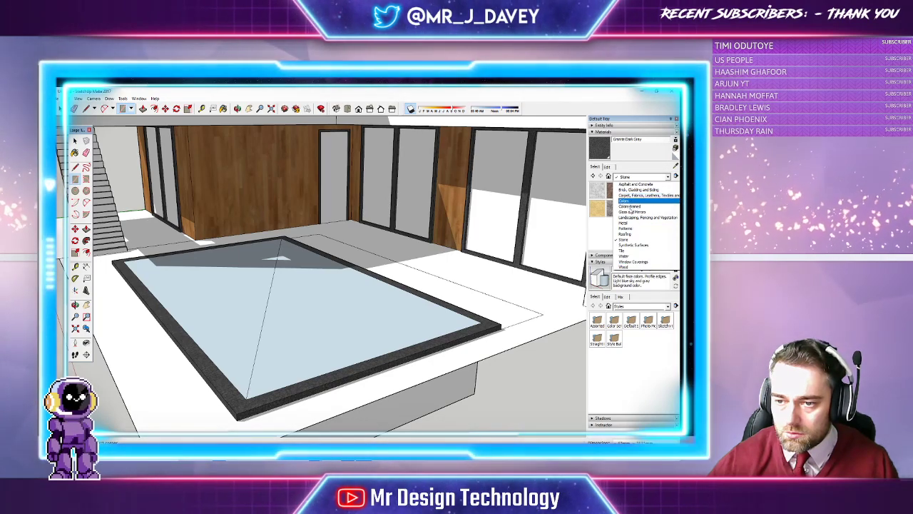
{"action": "scroll", "coordinate": [631, 211], "scroll_direction": "up", "scroll_amount": 1}
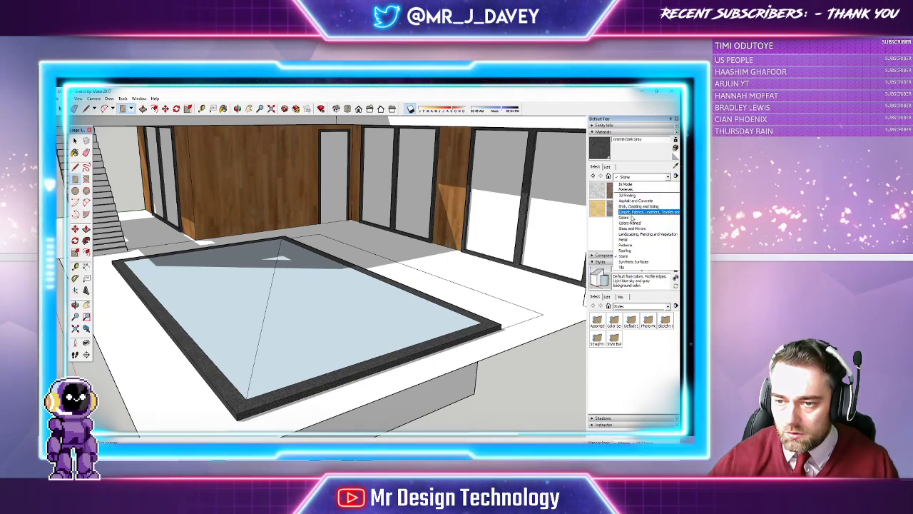
{"action": "scroll", "coordinate": [629, 260], "scroll_direction": "down", "scroll_amount": 1}
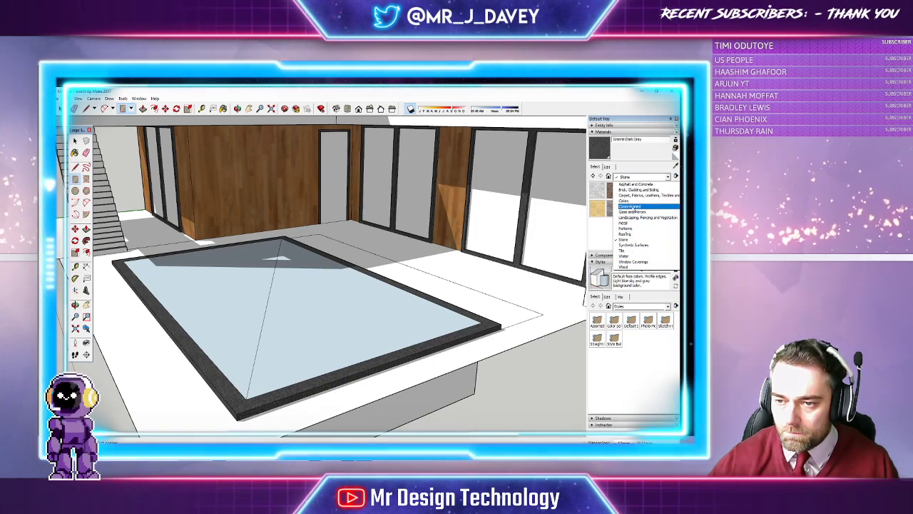
{"action": "scroll", "coordinate": [635, 204], "scroll_direction": "up", "scroll_amount": 1}
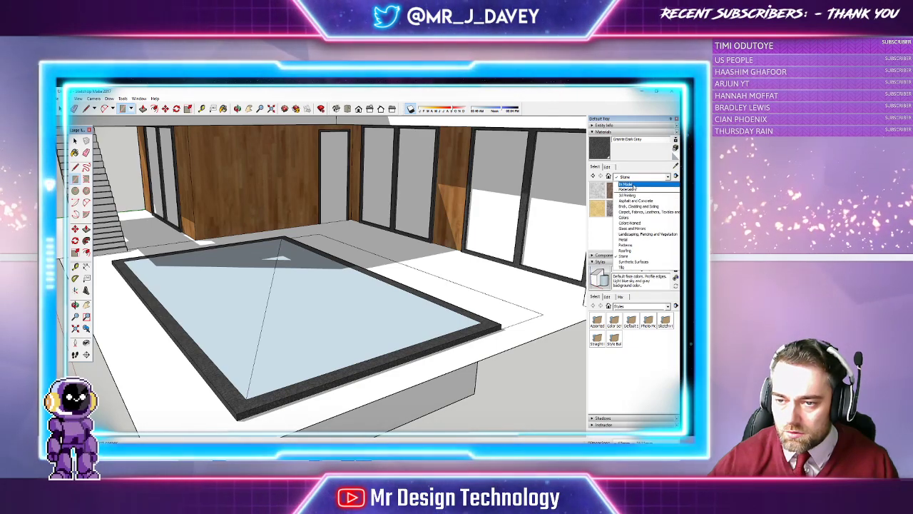
{"action": "left_click", "coordinate": [633, 229]}
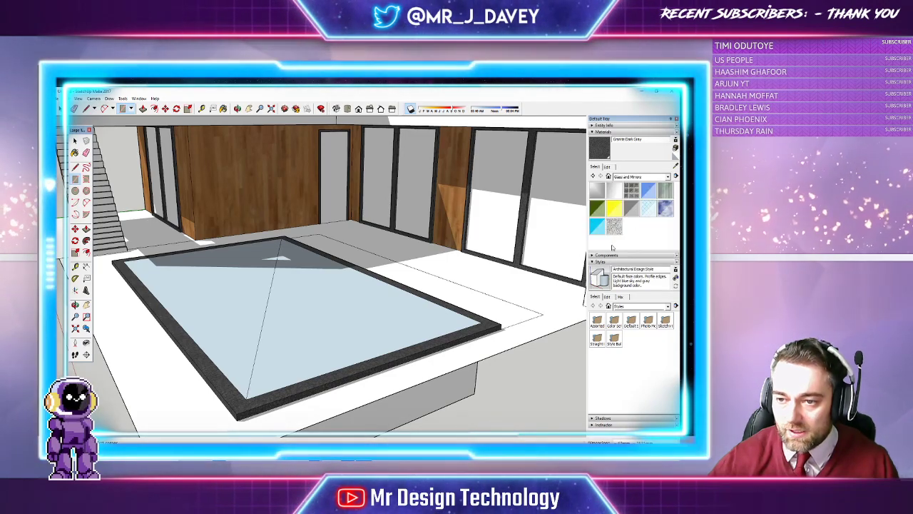
{"action": "left_click", "coordinate": [648, 191]}
{"action": "left_click", "coordinate": [328, 307]}
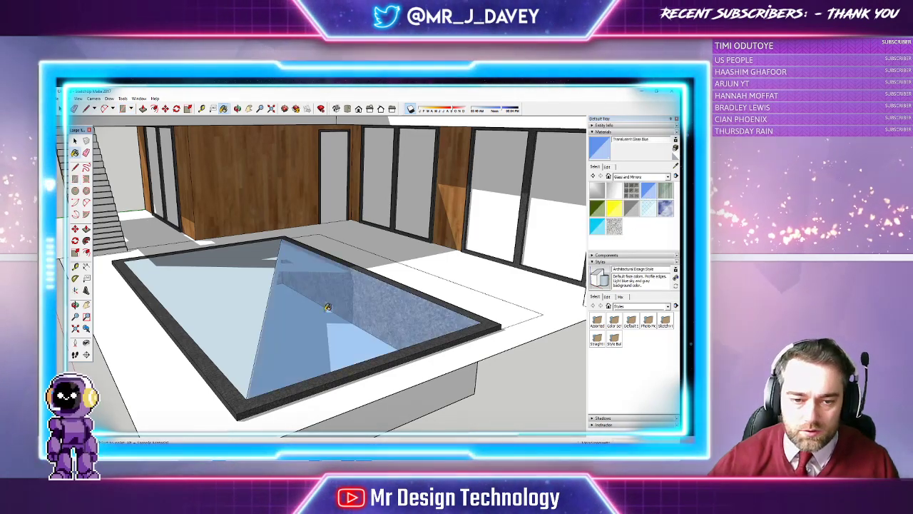
{"action": "left_click", "coordinate": [243, 285]}
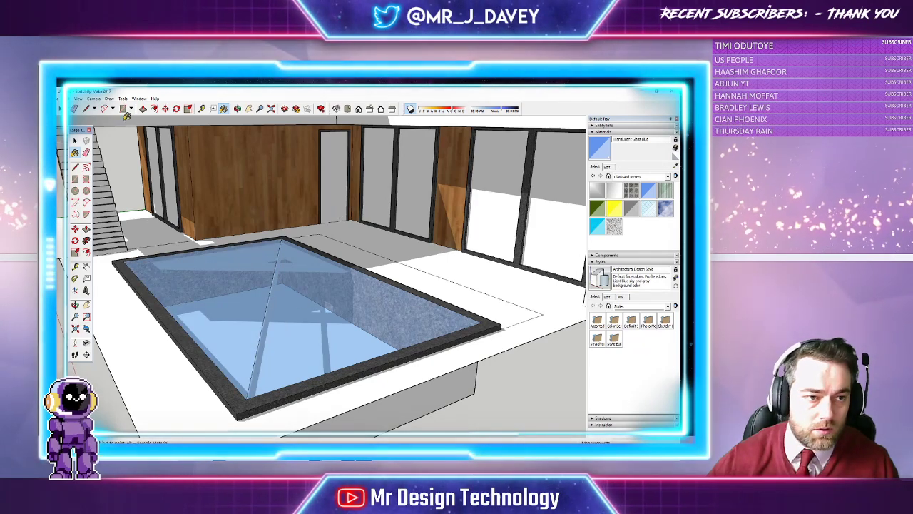
Step: Erase the diagonal edge that splits the pool's translucent water surface
{"action": "left_click", "coordinate": [85, 109]}
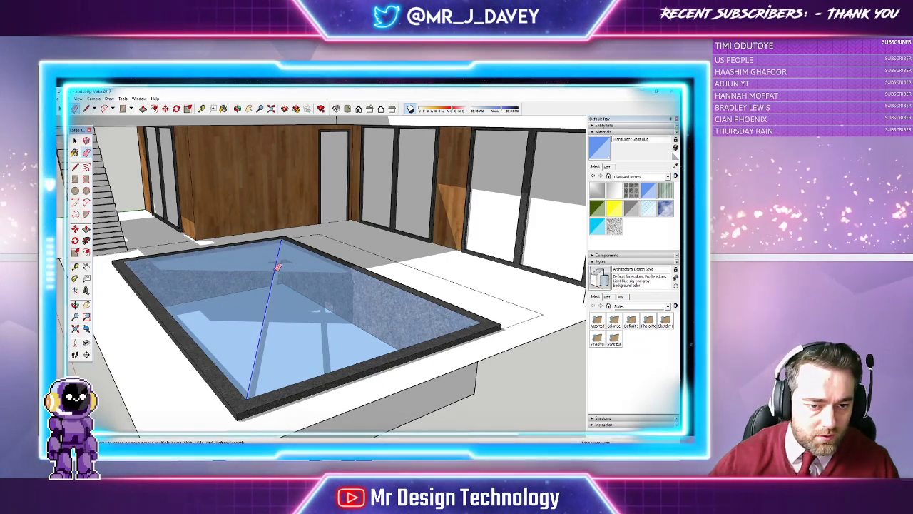
{"action": "left_click", "coordinate": [281, 263]}
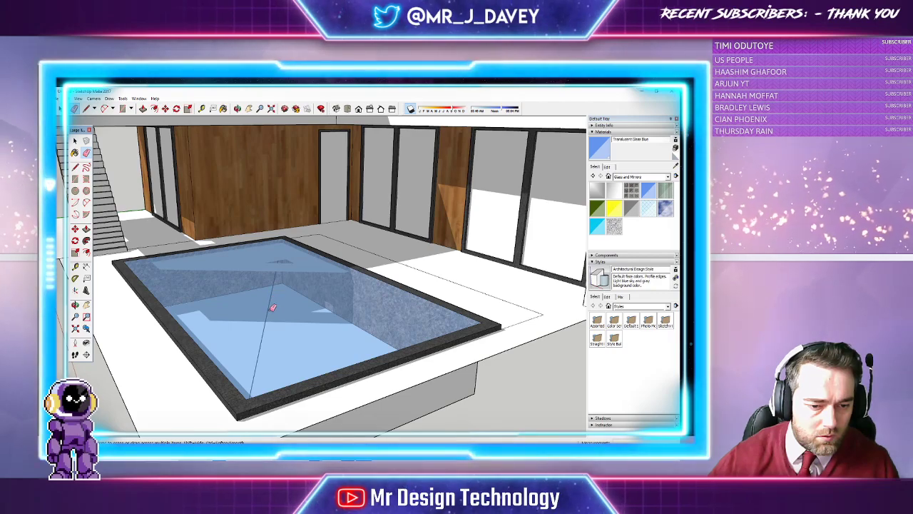
{"action": "scroll", "coordinate": [273, 307], "scroll_direction": "up", "scroll_amount": 10}
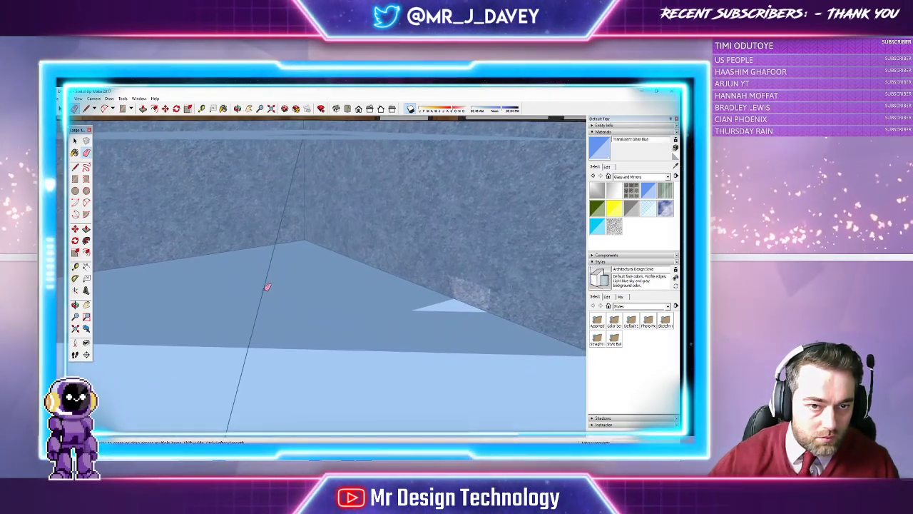
{"action": "scroll", "coordinate": [265, 286], "scroll_direction": "up", "scroll_amount": 4}
{"action": "scroll", "coordinate": [273, 273], "scroll_direction": "down", "scroll_amount": 4}
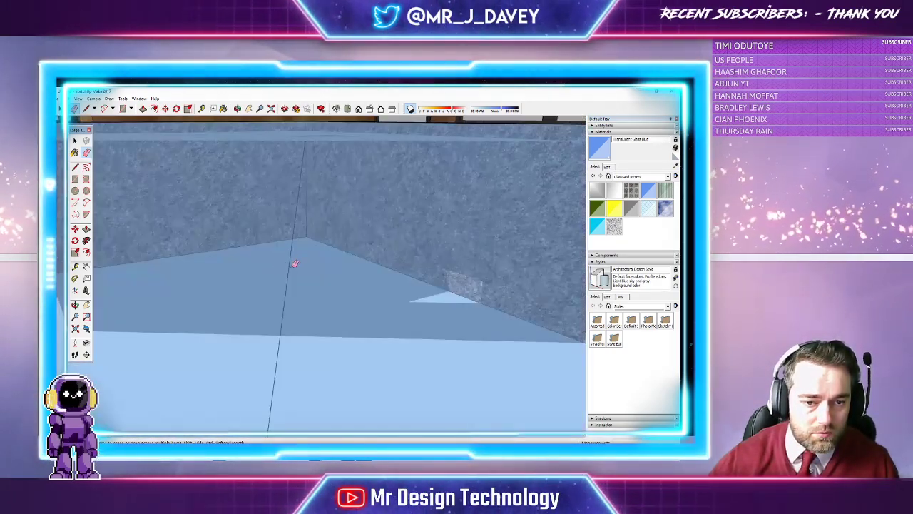
{"action": "scroll", "coordinate": [291, 273], "scroll_direction": "up", "scroll_amount": 4}
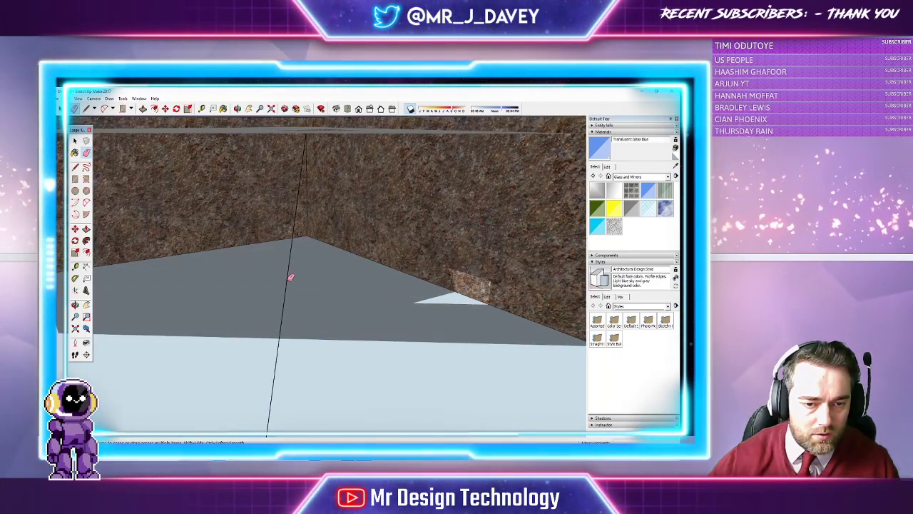
{"action": "scroll", "coordinate": [290, 279], "scroll_direction": "down", "scroll_amount": 2}
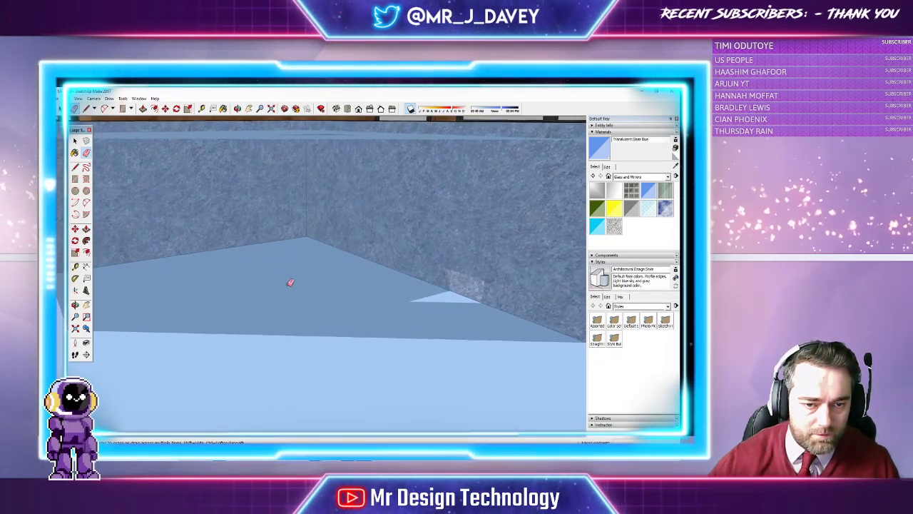
{"action": "scroll", "coordinate": [289, 282], "scroll_direction": "up", "scroll_amount": 4}
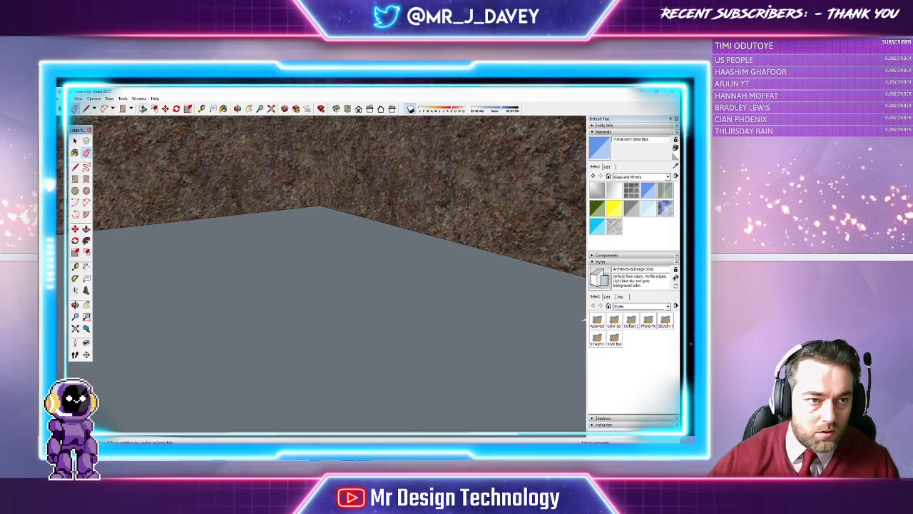
Step: Paint the pool floor beneath the water surface with Water Dark Blue from the Water materials
{"action": "key", "text": "m"}
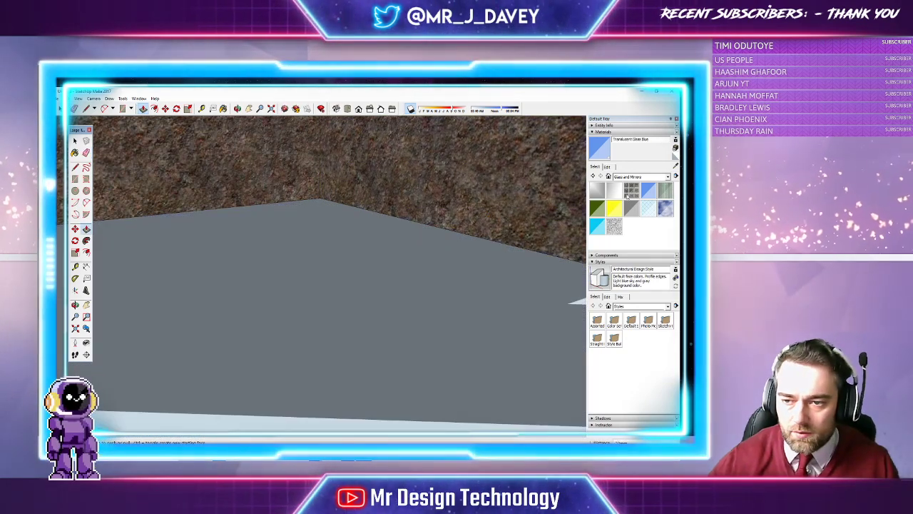
{"action": "left_click", "coordinate": [640, 176]}
{"action": "left_click", "coordinate": [633, 202]}
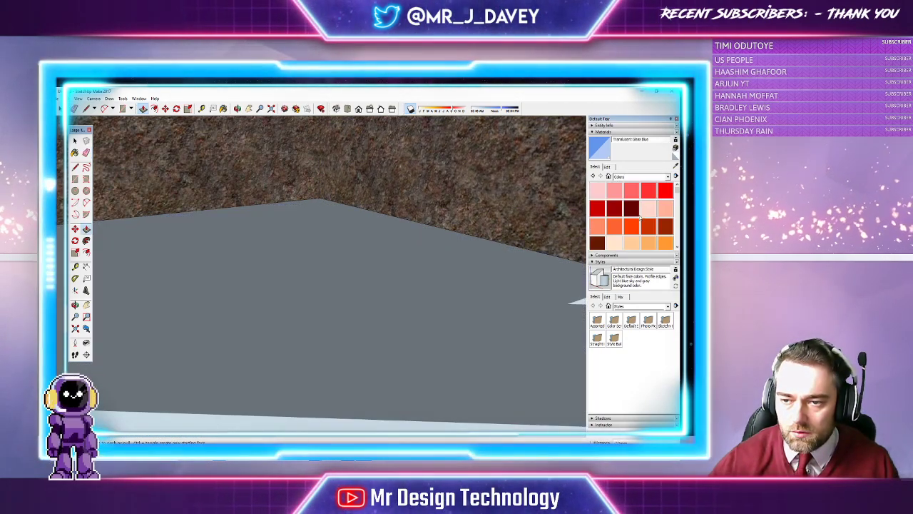
{"action": "left_click", "coordinate": [640, 176]}
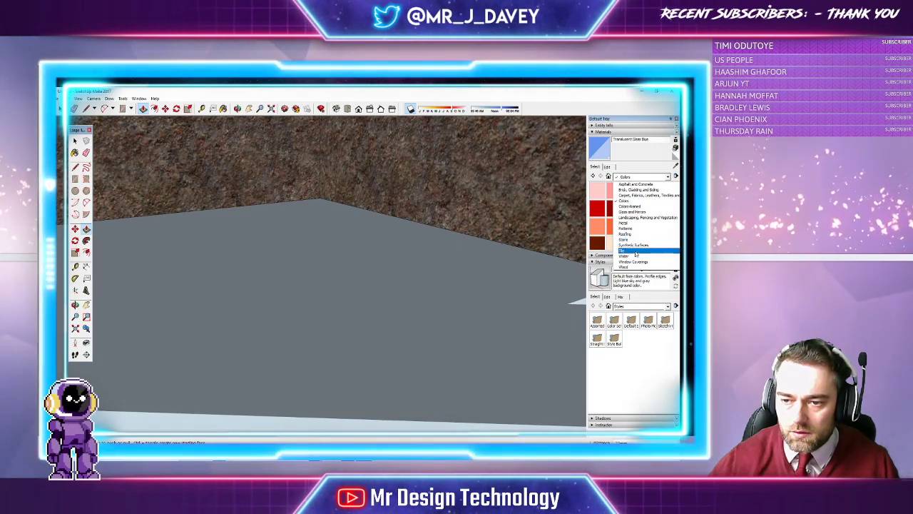
{"action": "left_click", "coordinate": [627, 256]}
{"action": "left_click", "coordinate": [598, 207]}
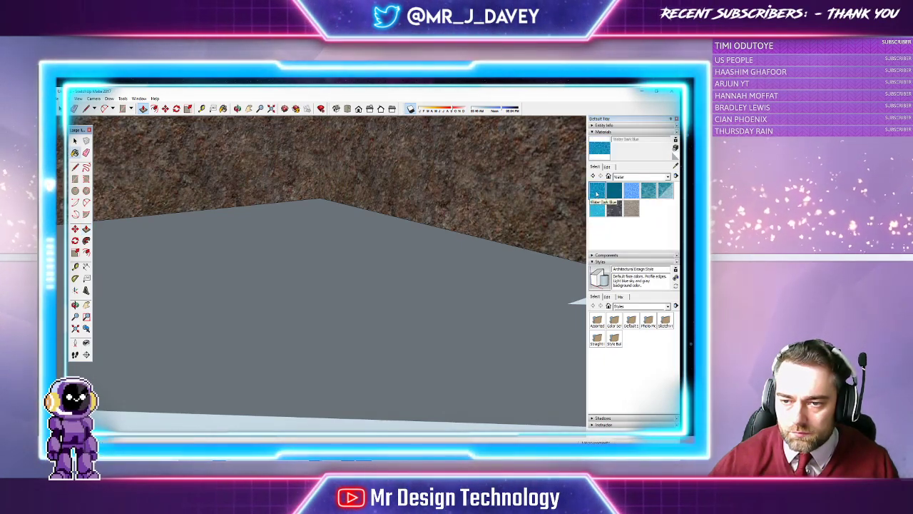
{"action": "left_click", "coordinate": [489, 272]}
{"action": "scroll", "coordinate": [367, 193], "scroll_direction": "down", "scroll_amount": 6}
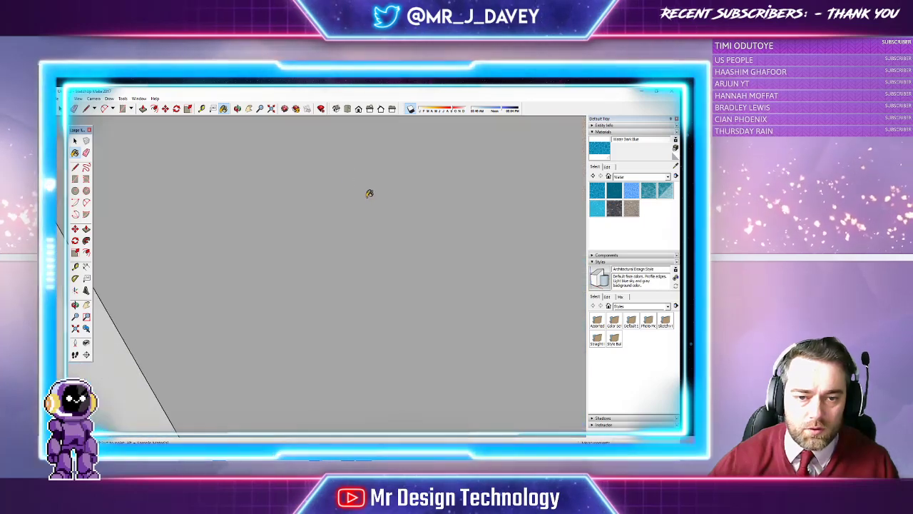
{"action": "left_click", "coordinate": [271, 109]}
{"action": "scroll", "coordinate": [287, 346], "scroll_direction": "up", "scroll_amount": 3}
{"action": "scroll", "coordinate": [293, 370], "scroll_direction": "up", "scroll_amount": 2}
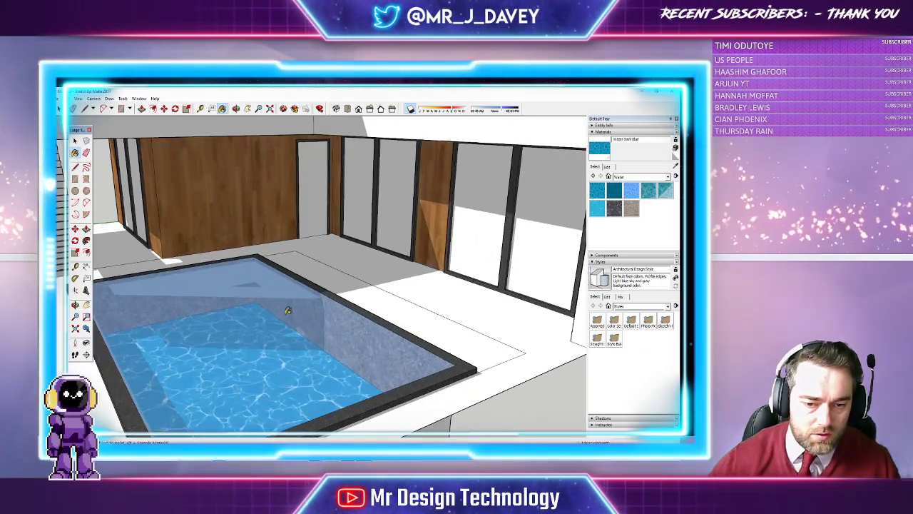
Step: Push the pool's translucent water surface down slightly below the dark granite border and clear the selection
{"action": "key", "text": "m"}
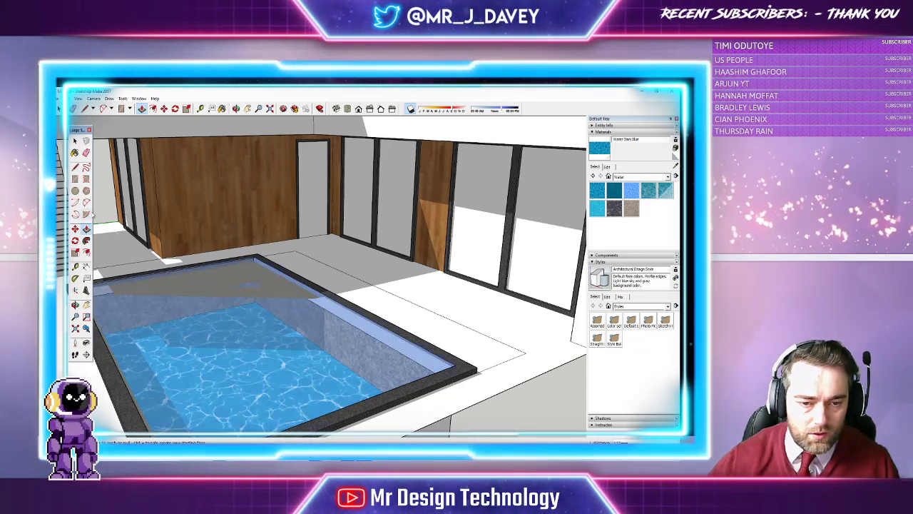
{"action": "key", "text": "space"}
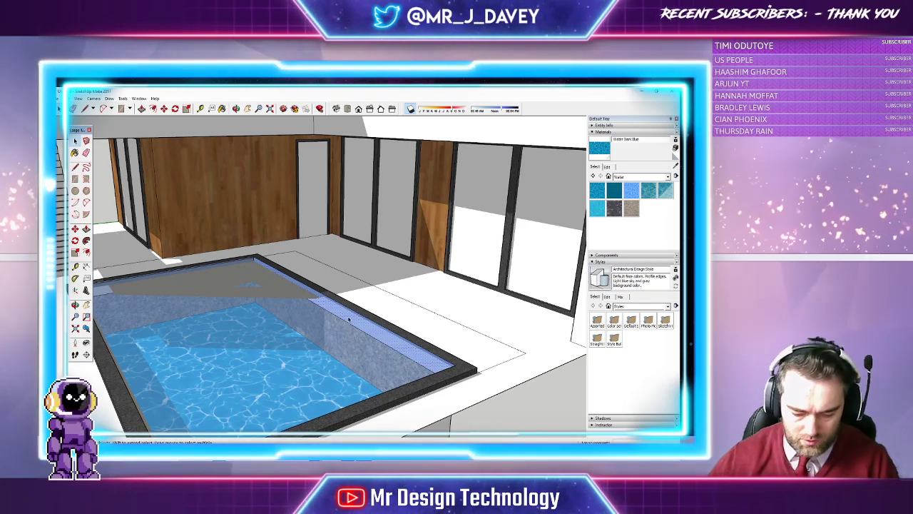
{"action": "key", "text": "Escape"}
{"action": "left_click", "coordinate": [356, 321]}
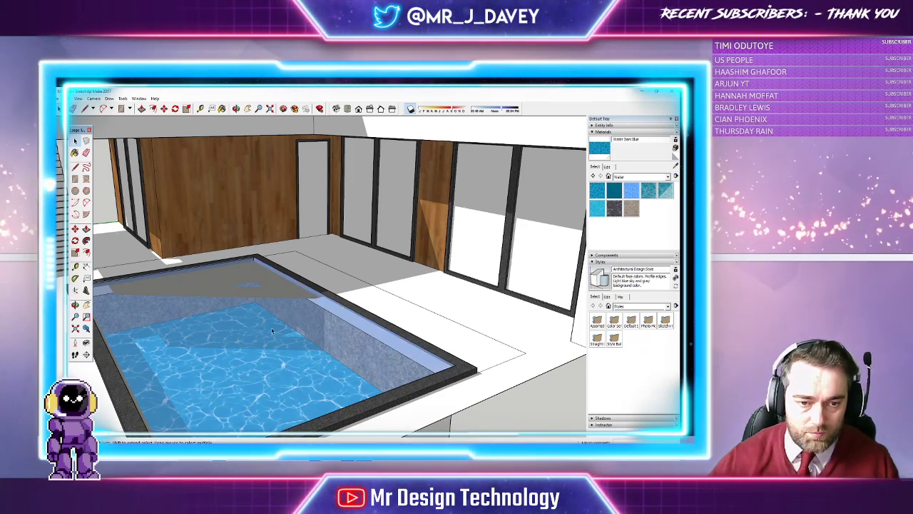
{"action": "mouse_move", "coordinate": [244, 235]}
{"action": "middle_mouse_down"}
{"action": "mouse_move", "coordinate": [340, 265]}
{"action": "mouse_move", "coordinate": [313, 207]}
{"action": "middle_mouse_up"}
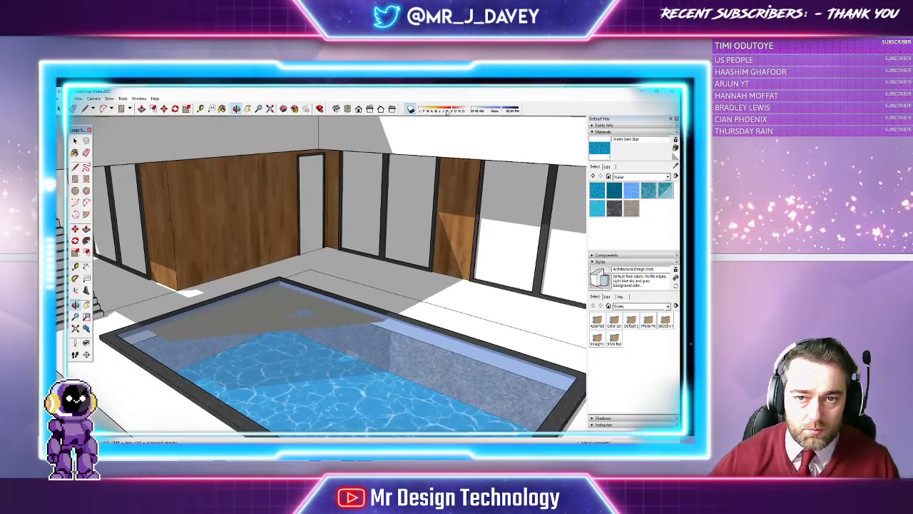
Step: Shift the shadow date to December to change how sunlight falls on the pool and house
{"action": "left_click", "coordinate": [442, 111]}
{"action": "left_click_drag", "start_coordinate": [441, 111], "coordinate": [464, 119]}
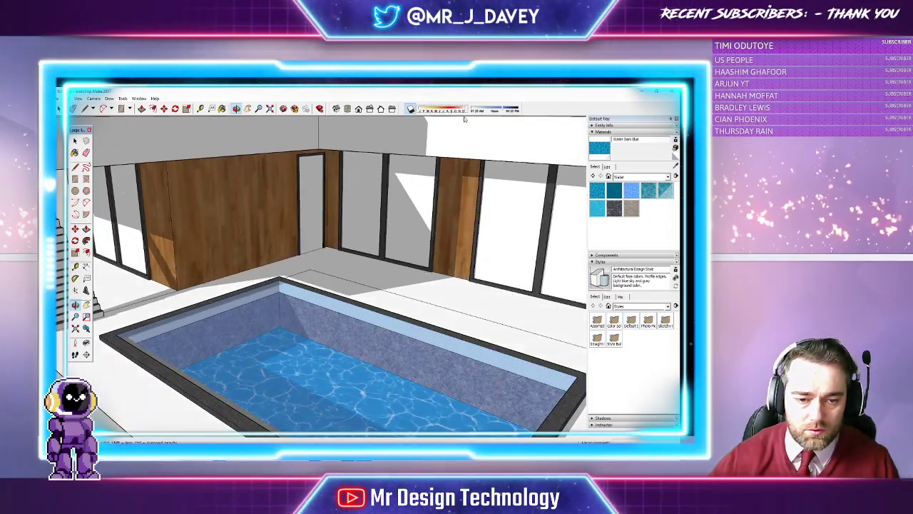
{"action": "middle_click_drag", "start_coordinate": [294, 287], "coordinate": [247, 207]}
{"action": "mouse_move", "coordinate": [344, 270]}
{"action": "middle_mouse_down"}
{"action": "mouse_move", "coordinate": [202, 230]}
{"action": "mouse_move", "coordinate": [348, 281]}
{"action": "mouse_move", "coordinate": [203, 261]}
{"action": "middle_mouse_up"}
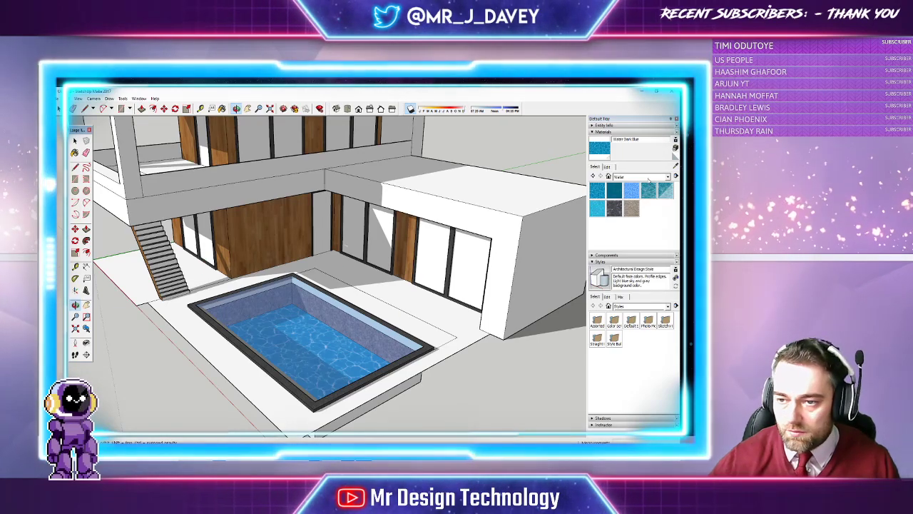
Step: Paint the ground around the pool with the crushed rock groundcover from the Landscaping, Fencing and Vegetation materials
{"action": "left_click", "coordinate": [646, 176]}
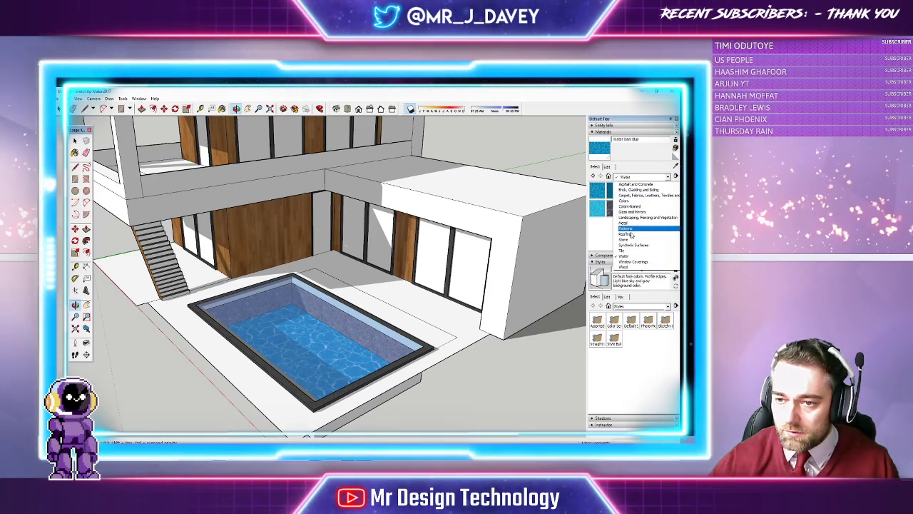
{"action": "left_click", "coordinate": [632, 240]}
{"action": "left_click", "coordinate": [646, 177]}
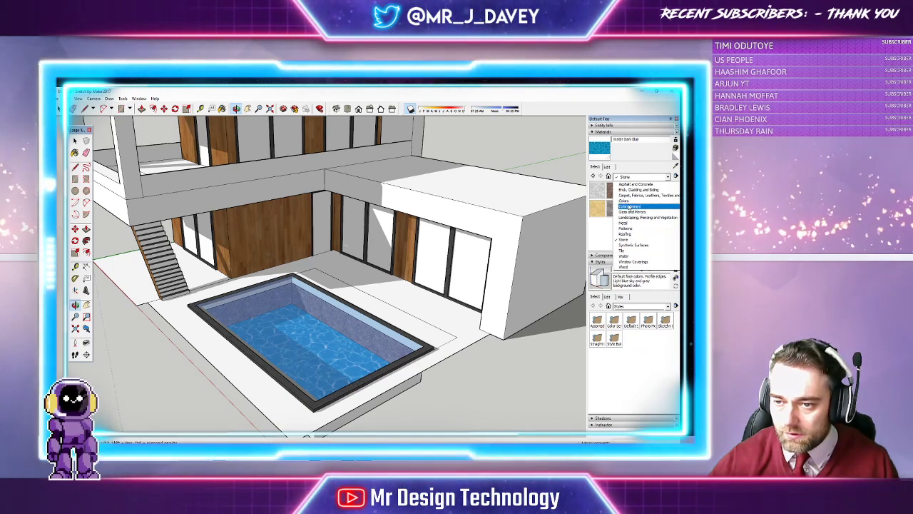
{"action": "left_click", "coordinate": [634, 218]}
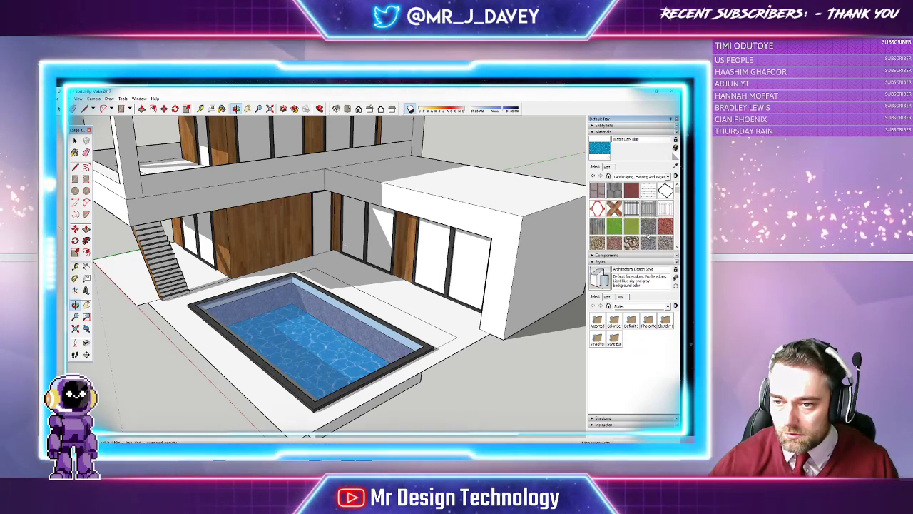
{"action": "left_click", "coordinate": [648, 243]}
{"action": "left_click", "coordinate": [457, 320]}
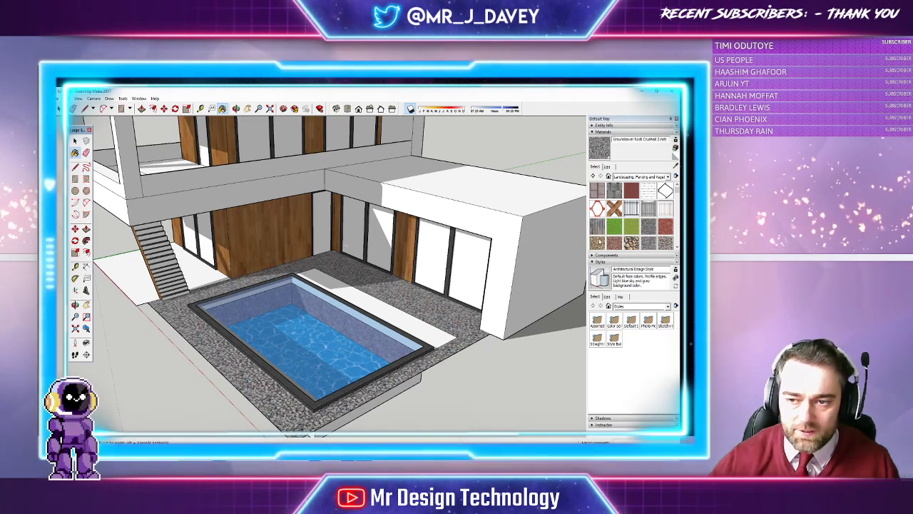
Step: Paint the long strip beside the pool with Wood Floor Parquet from the Wood materials
{"action": "left_click", "coordinate": [648, 176]}
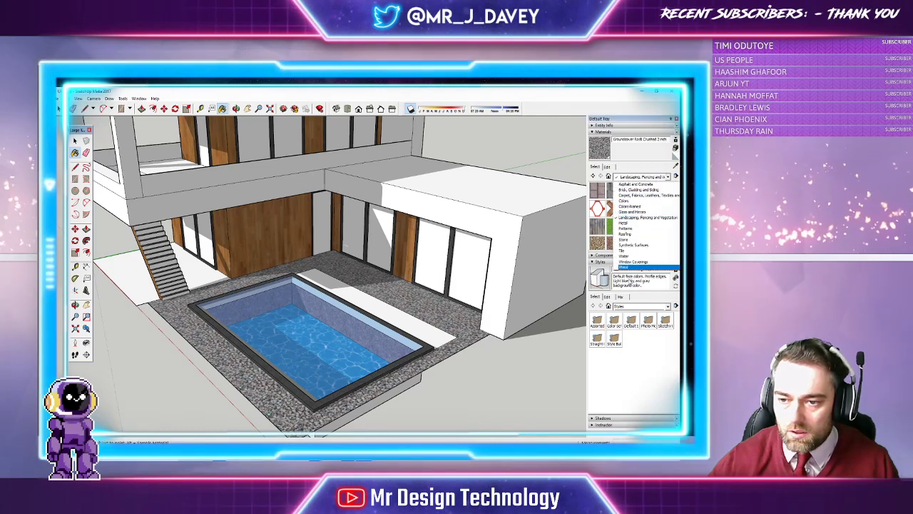
{"action": "left_click", "coordinate": [635, 267]}
{"action": "left_click", "coordinate": [651, 192]}
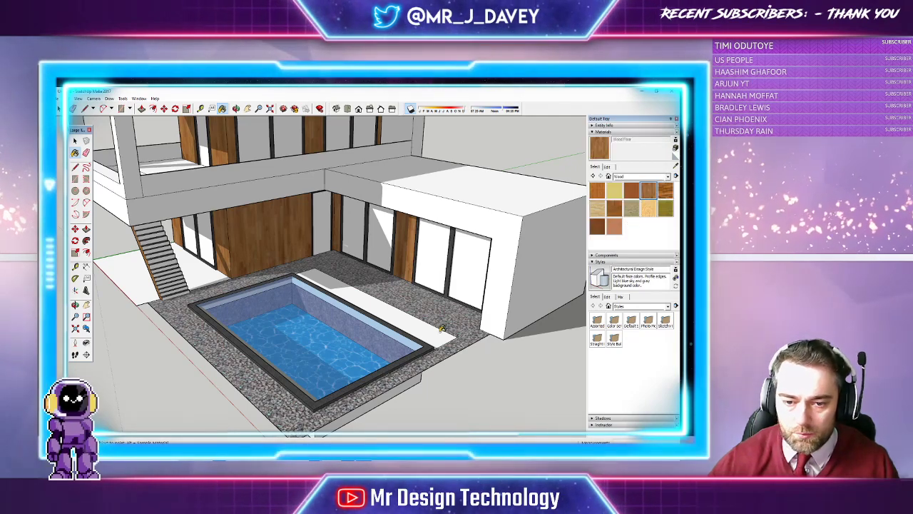
{"action": "left_click", "coordinate": [446, 328]}
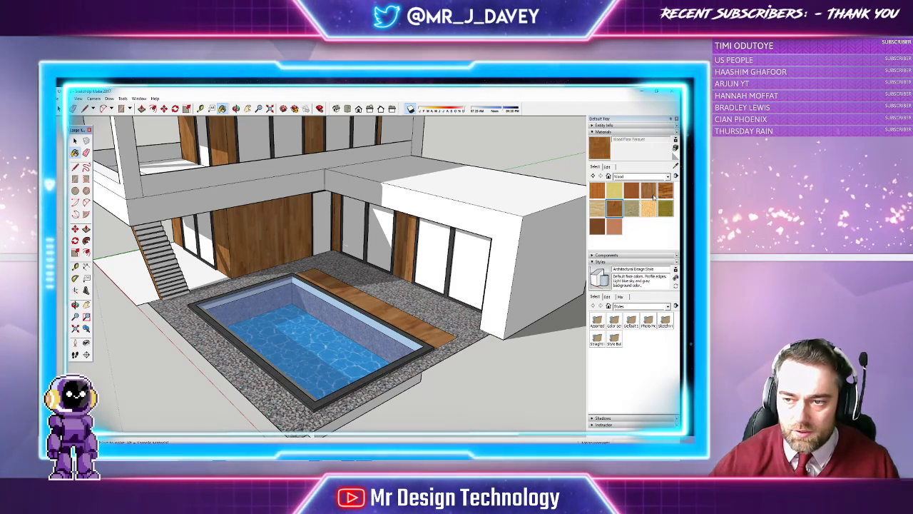
{"action": "left_click", "coordinate": [597, 226]}
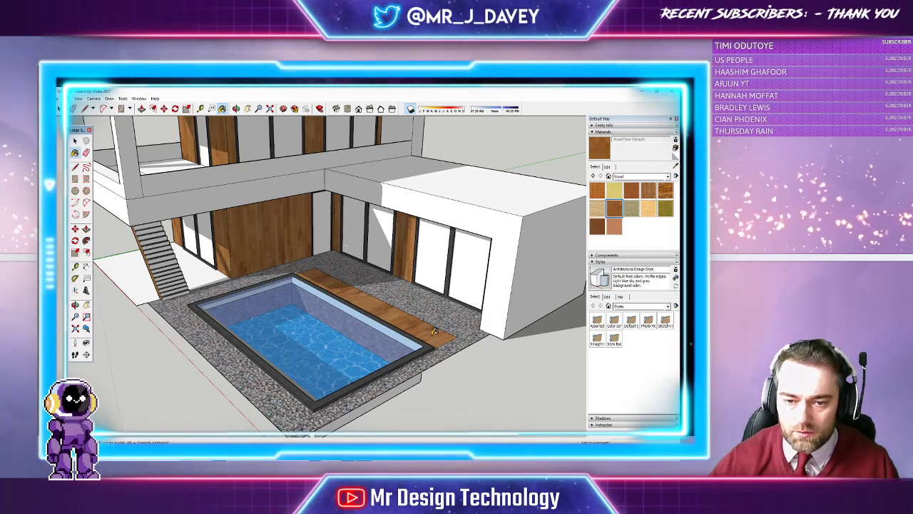
{"action": "middle_click_drag", "start_coordinate": [307, 318], "coordinate": [333, 319]}
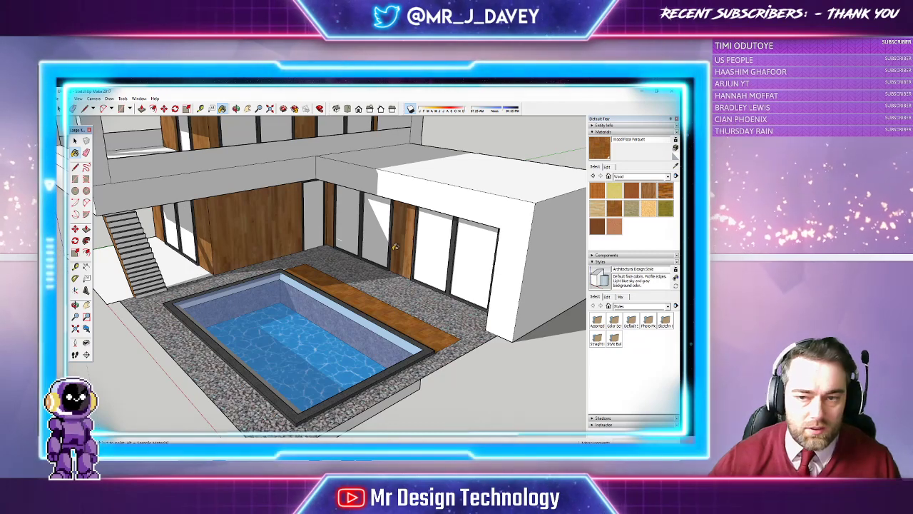
Step: Paint the ground beneath the staircase with a Pavers with Grass material from the Landscaping, Fencing and Vegetation collection
{"action": "left_click", "coordinate": [642, 175]}
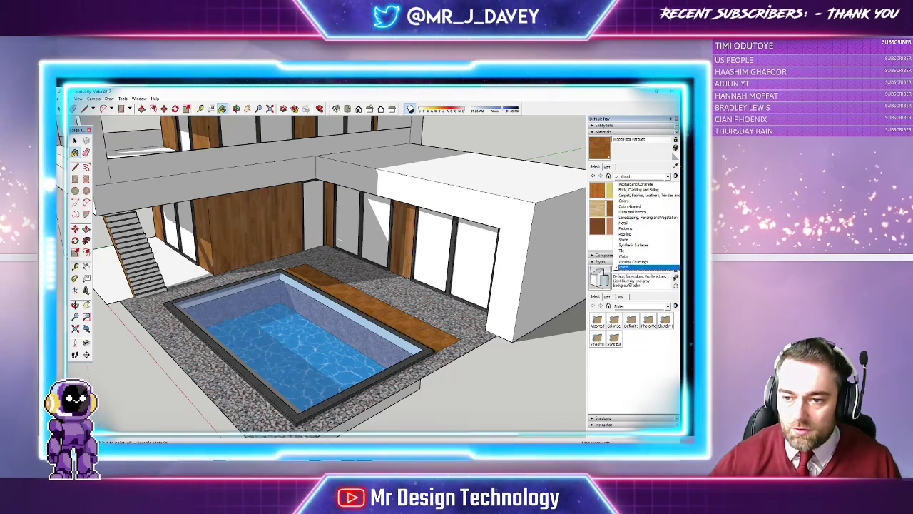
{"action": "left_click", "coordinate": [636, 217]}
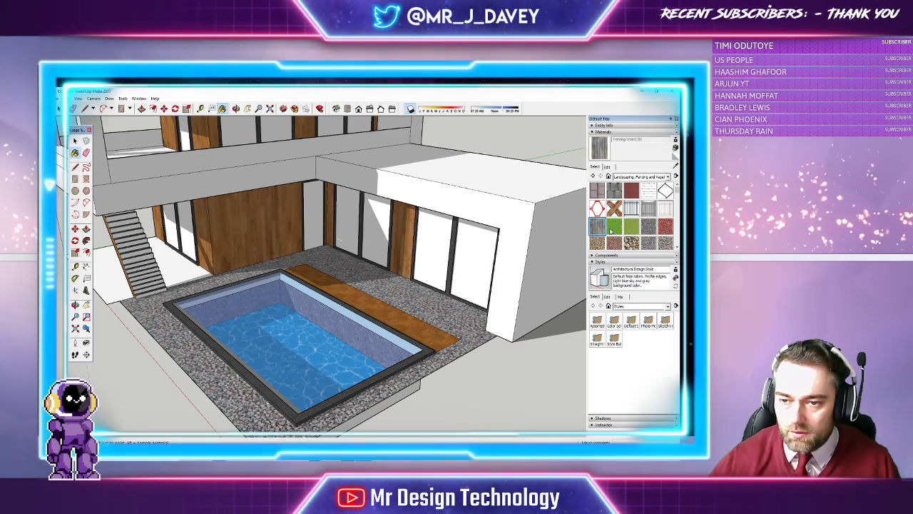
{"action": "scroll", "coordinate": [610, 230], "scroll_direction": "down", "scroll_amount": 2}
{"action": "scroll", "coordinate": [614, 243], "scroll_direction": "down", "scroll_amount": 2}
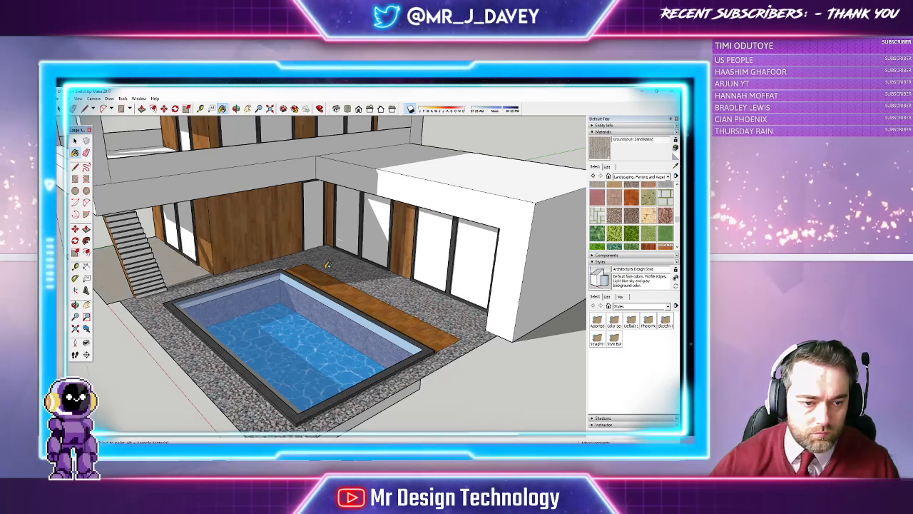
{"action": "left_click", "coordinate": [183, 265]}
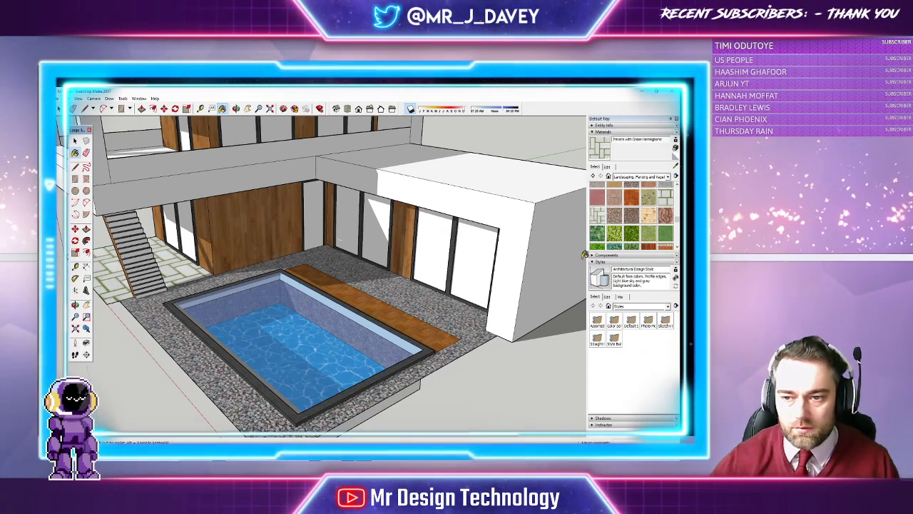
Step: Try Vegetation Juniper on the ground around the pool, and repaint it with Vegetation Grass Artificial
{"action": "scroll", "coordinate": [646, 233], "scroll_direction": "down", "scroll_amount": 2}
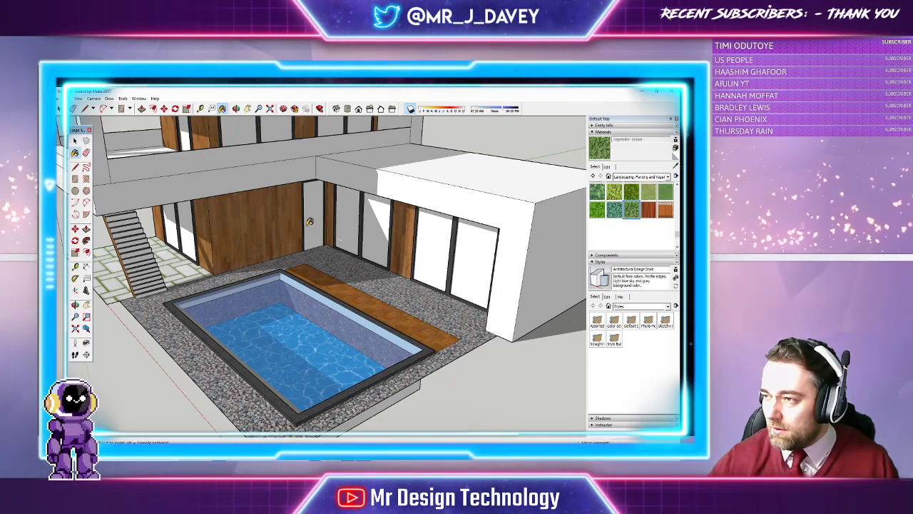
{"action": "left_click", "coordinate": [435, 301]}
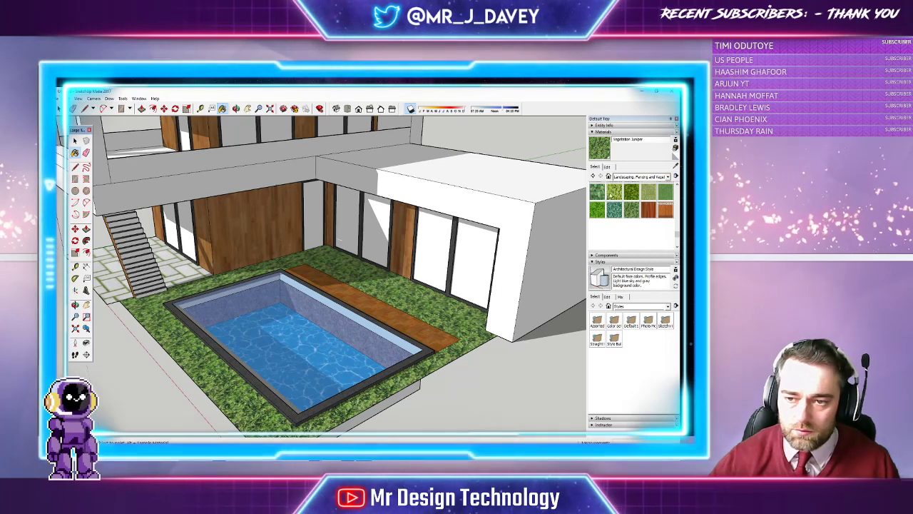
{"action": "left_click", "coordinate": [440, 306]}
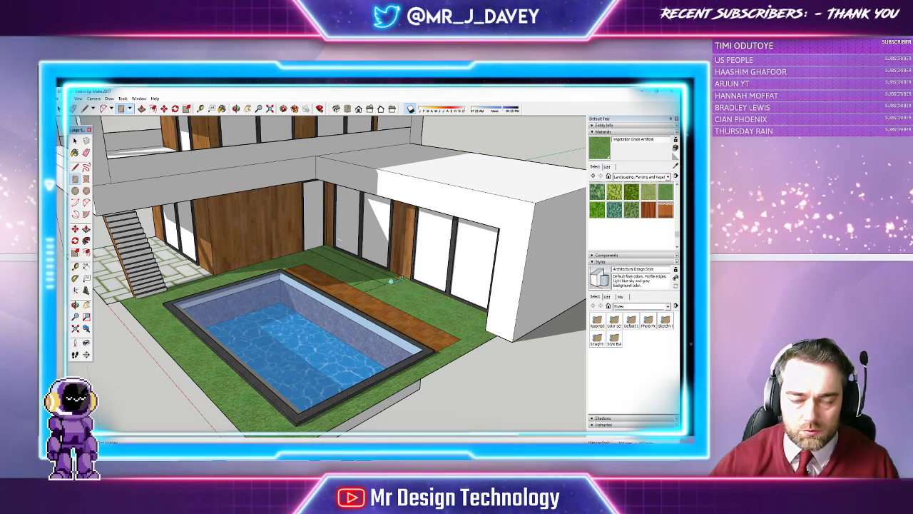
Step: Paint the L-shaped garden path between the parquet strip and the windows with Carrera Marble from the Stone materials
{"action": "left_click", "coordinate": [649, 176]}
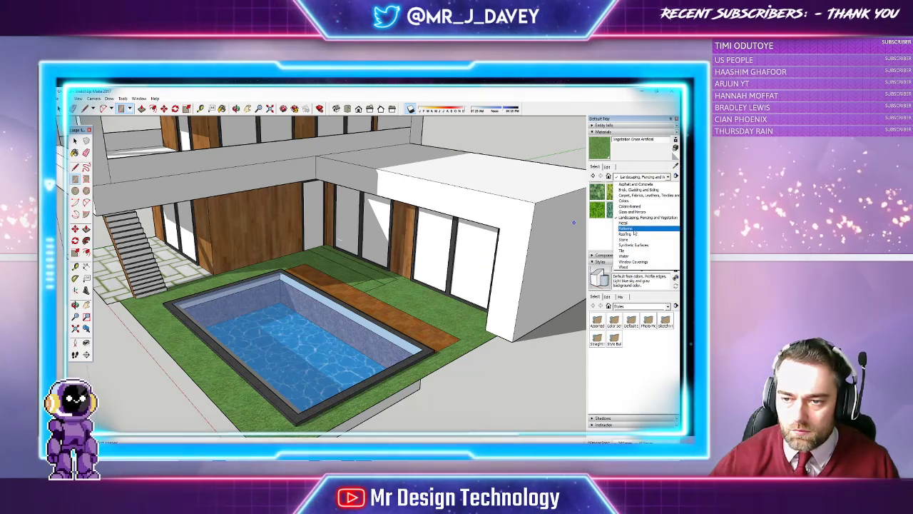
{"action": "left_click", "coordinate": [635, 240]}
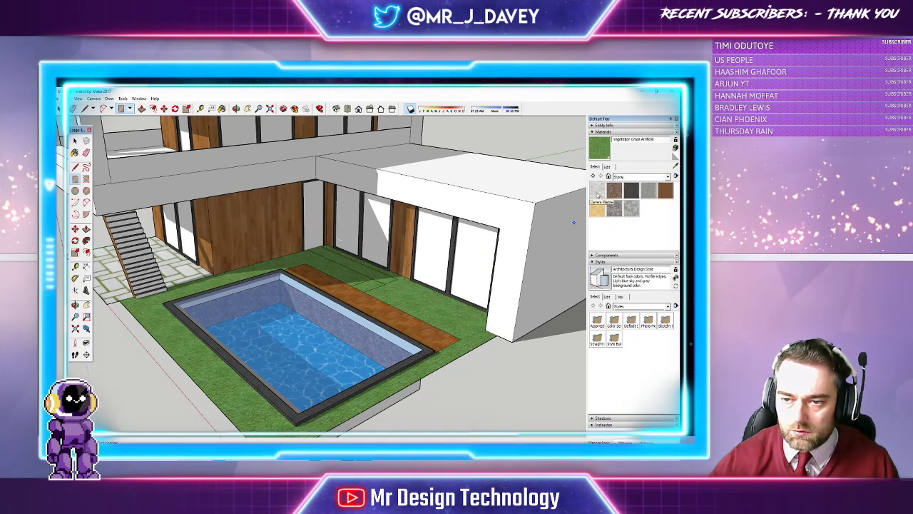
{"action": "left_click", "coordinate": [600, 189]}
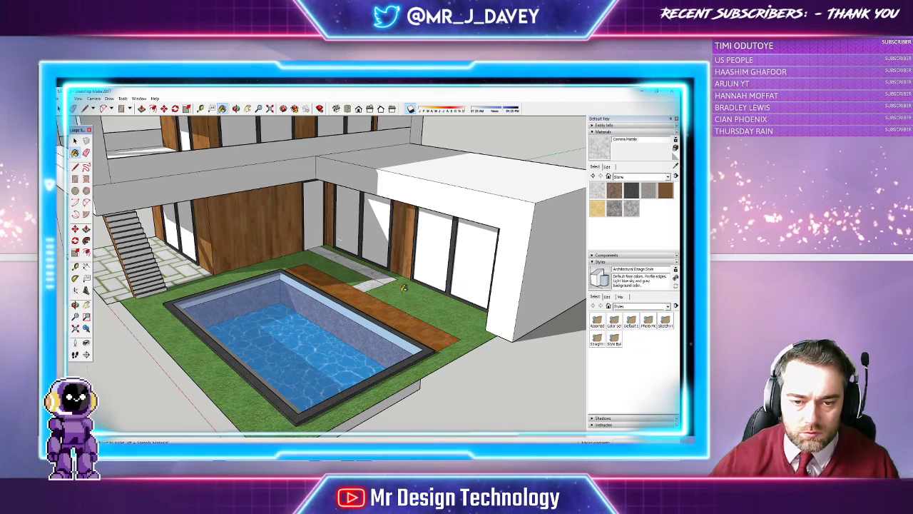
{"action": "scroll", "coordinate": [403, 287], "scroll_direction": "up", "scroll_amount": 5}
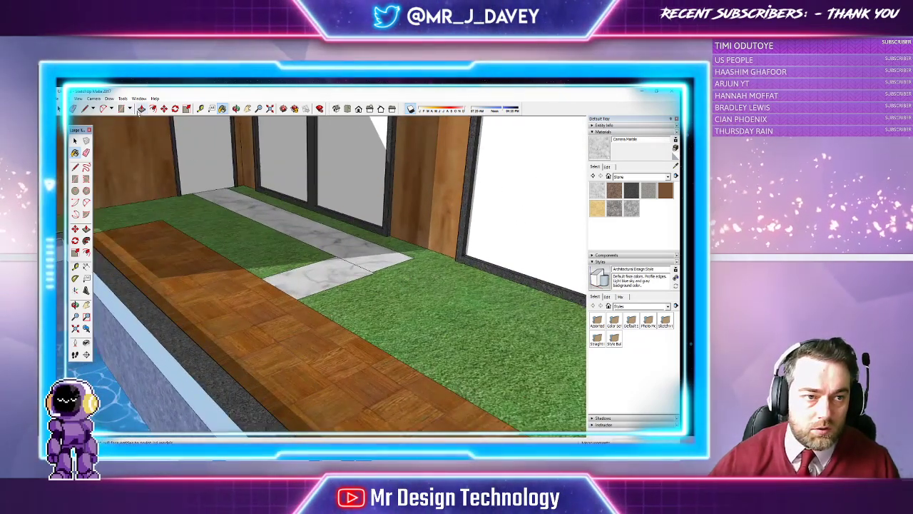
Step: Erase the leftover edge across the corner of the marble path
{"action": "key", "text": "e"}
{"action": "left_click", "coordinate": [368, 267]}
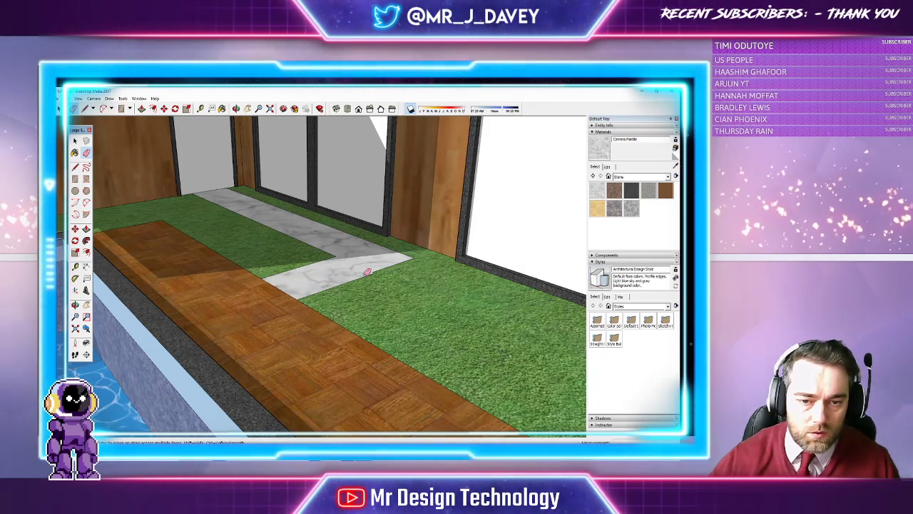
{"action": "left_click", "coordinate": [365, 275]}
{"action": "key", "text": "ctrl+z"}
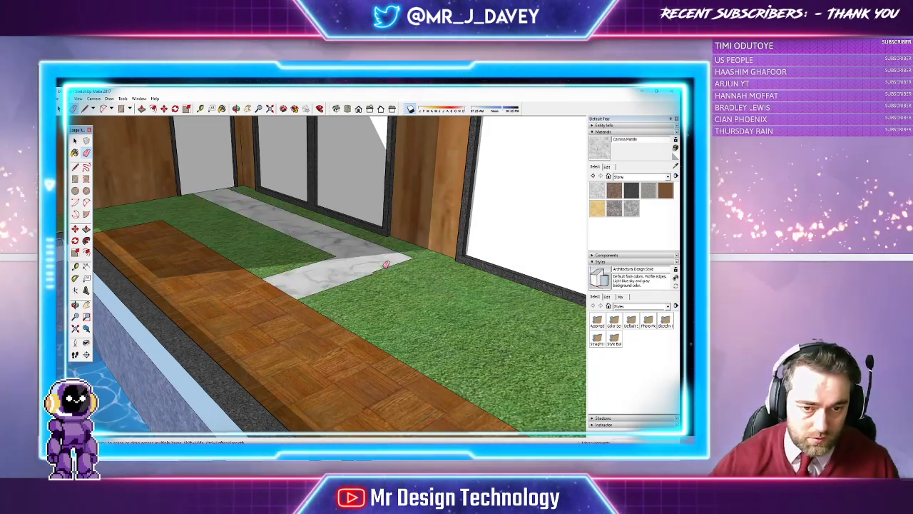
{"action": "left_click", "coordinate": [142, 108]}
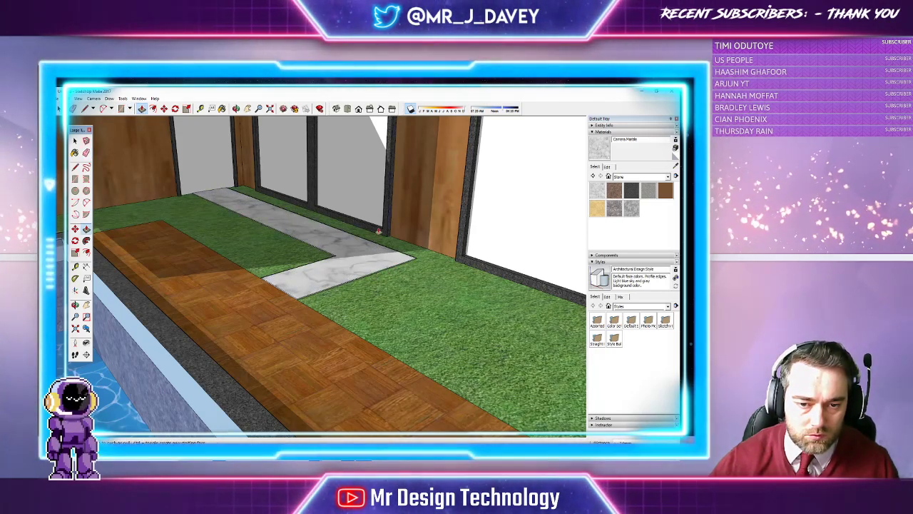
{"action": "scroll", "coordinate": [250, 224], "scroll_direction": "down", "scroll_amount": 5}
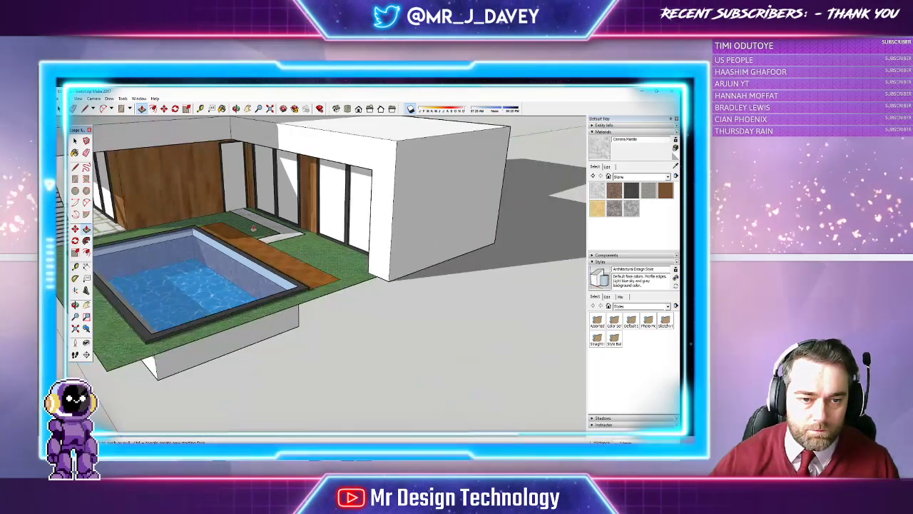
{"action": "scroll", "coordinate": [216, 224], "scroll_direction": "up", "scroll_amount": 1}
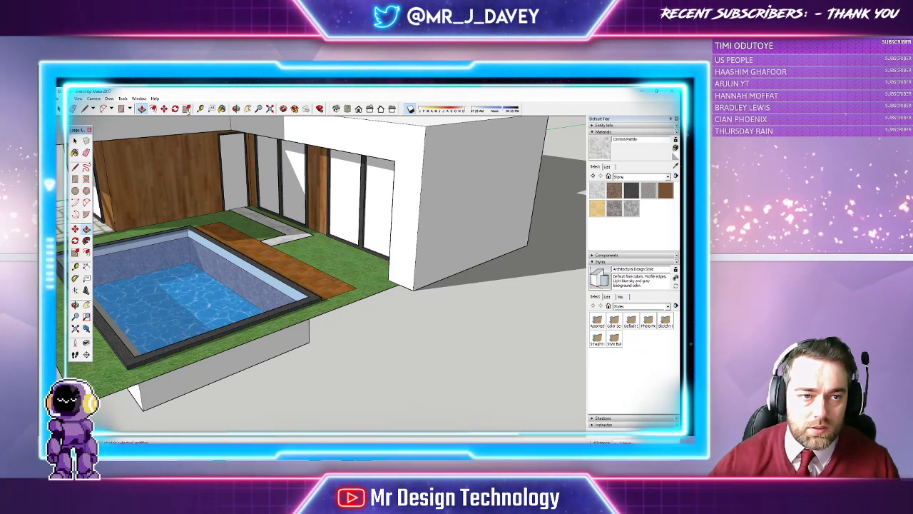
{"action": "left_click", "coordinate": [274, 110]}
{"action": "key", "text": "p"}
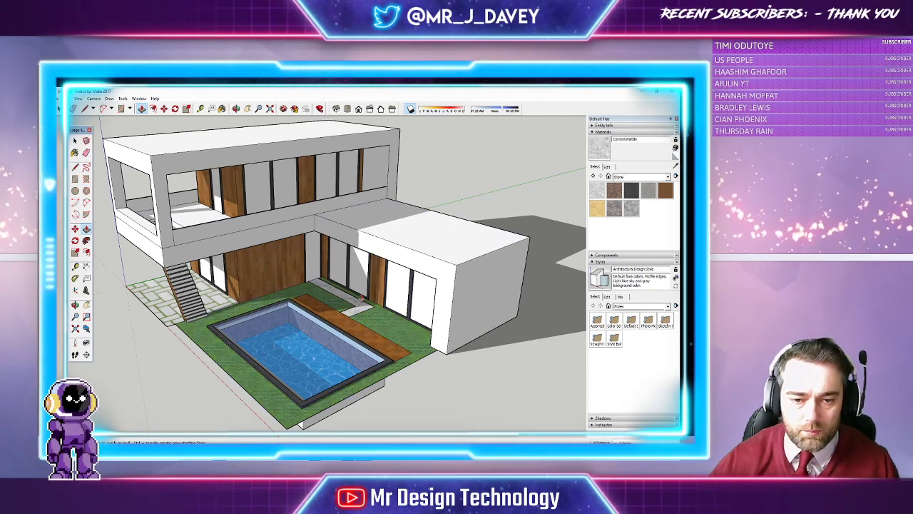
{"action": "mouse_move", "coordinate": [270, 229]}
{"action": "middle_mouse_down"}
{"action": "mouse_move", "coordinate": [274, 169]}
{"action": "mouse_move", "coordinate": [204, 202]}
{"action": "middle_mouse_up"}
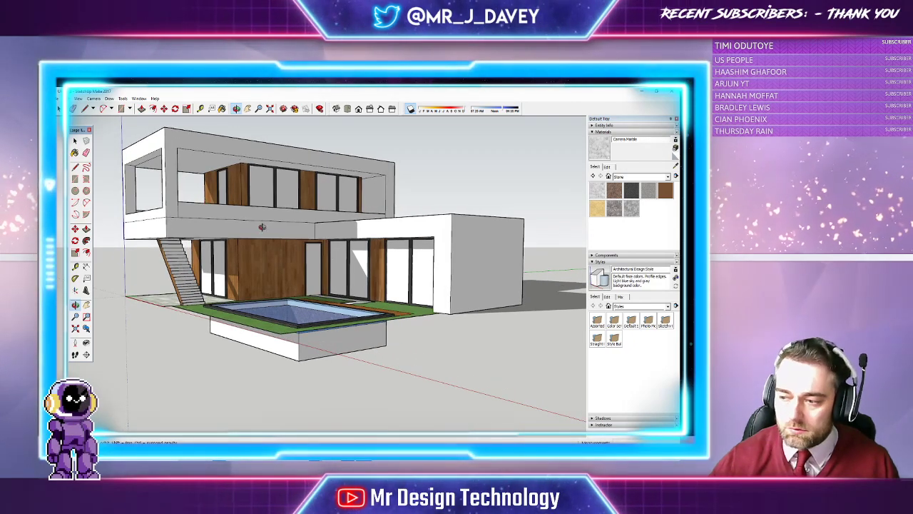
Step: Erase the leftover edge on the end face of the upper-floor balcony above the staircase
{"action": "left_click", "coordinate": [74, 109]}
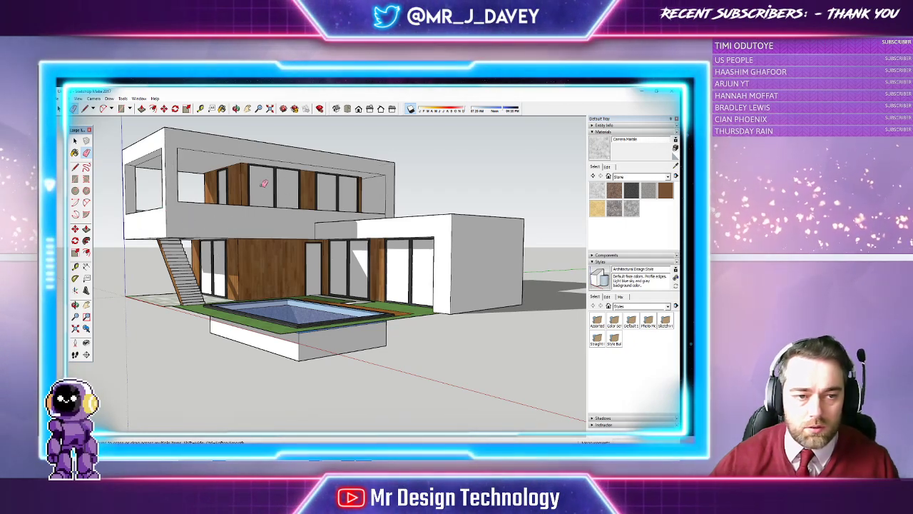
{"action": "left_click", "coordinate": [235, 109]}
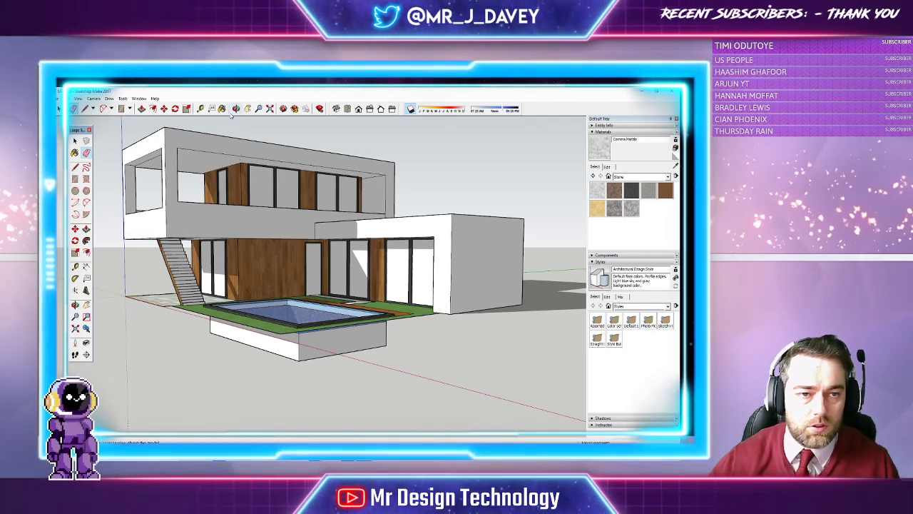
{"action": "left_click_drag", "start_coordinate": [246, 164], "coordinate": [160, 238]}
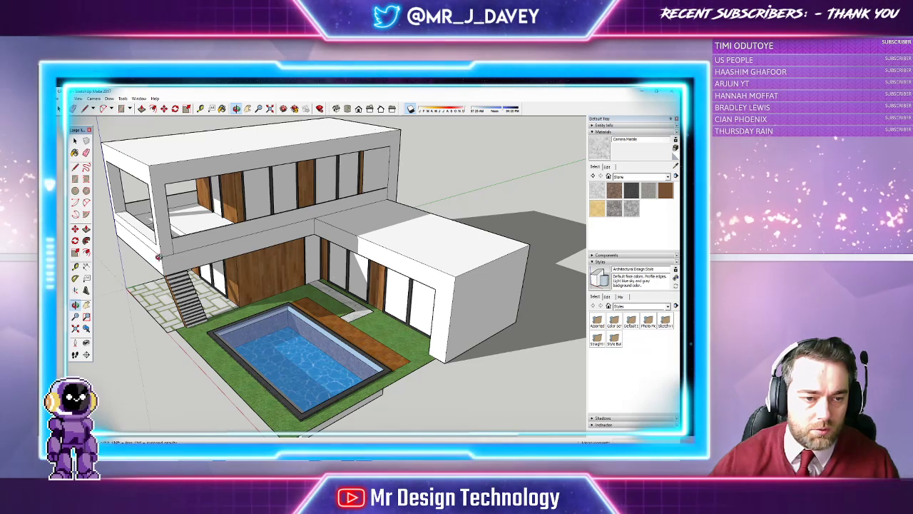
{"action": "key", "text": "e"}
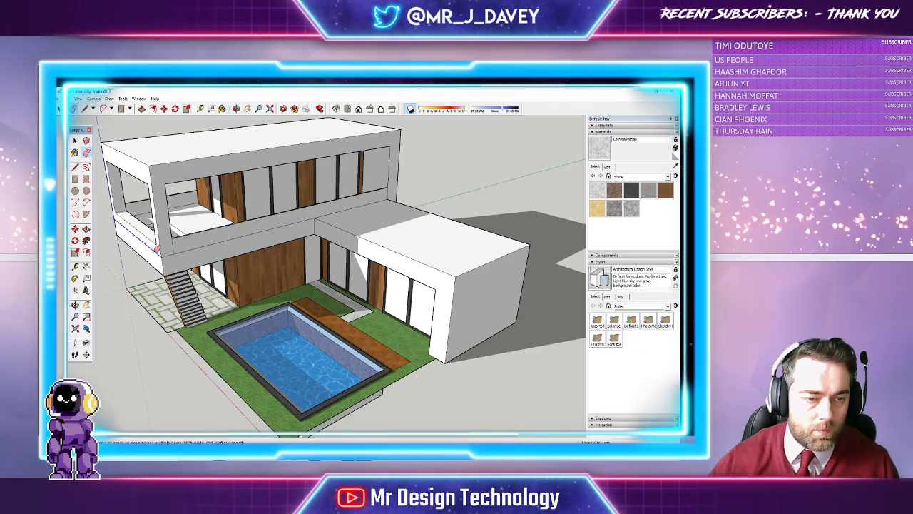
{"action": "left_click", "coordinate": [155, 251]}
Step: Paint the upper balcony's parapet panels with Translucent Glass Safety from the Glass and Mirrors materials
{"action": "left_click", "coordinate": [628, 176]}
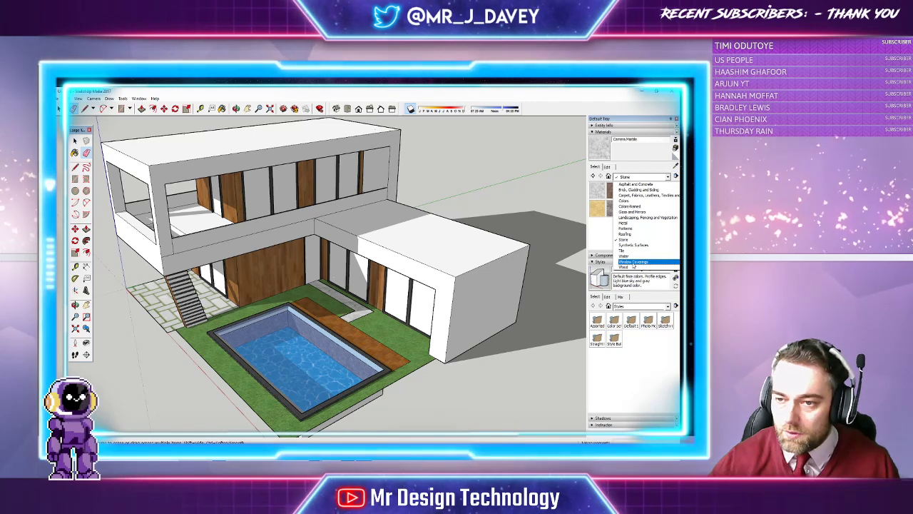
{"action": "left_click", "coordinate": [633, 262]}
{"action": "left_click", "coordinate": [639, 176]}
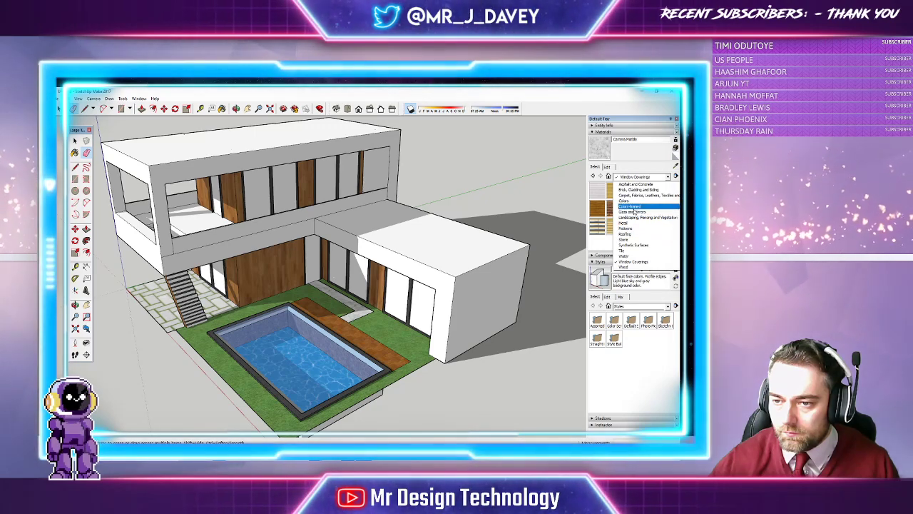
{"action": "left_click", "coordinate": [634, 212]}
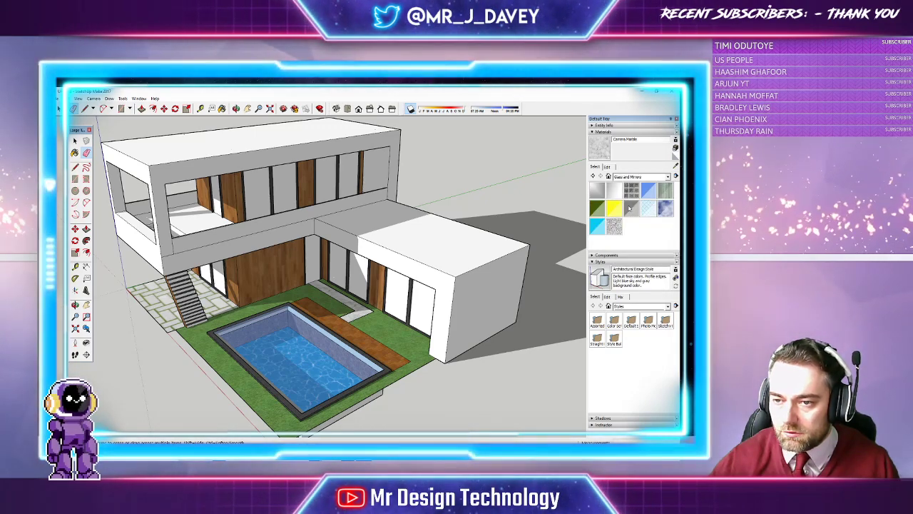
{"action": "left_click", "coordinate": [647, 207]}
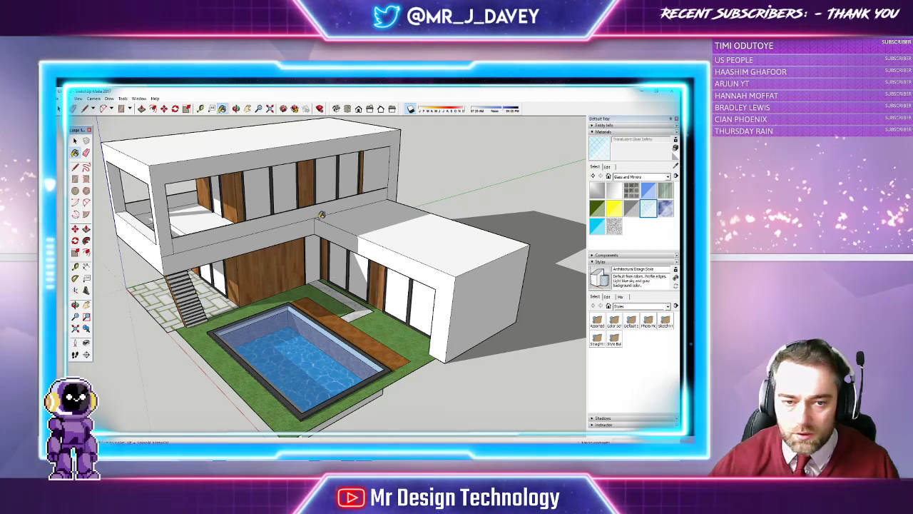
{"action": "scroll", "coordinate": [223, 243], "scroll_direction": "up", "scroll_amount": 5}
{"action": "scroll", "coordinate": [223, 244], "scroll_direction": "up", "scroll_amount": 3}
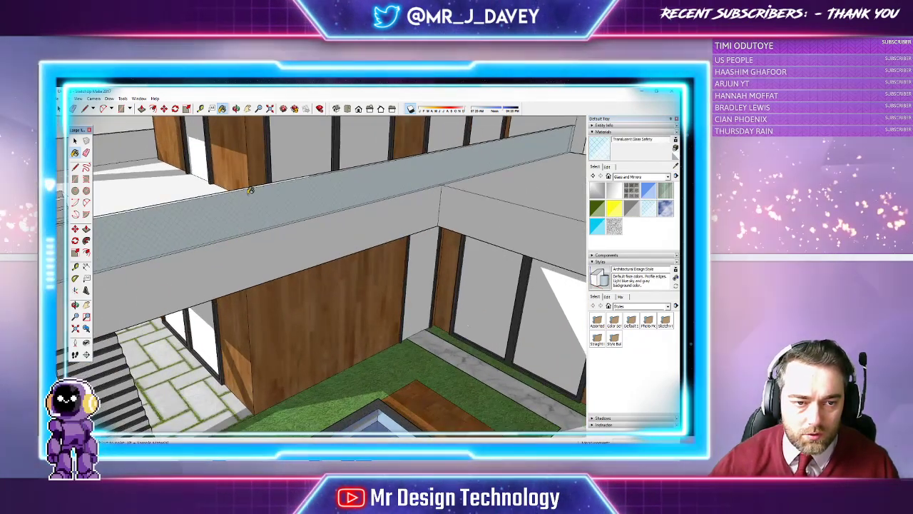
{"action": "scroll", "coordinate": [202, 214], "scroll_direction": "down", "scroll_amount": 8}
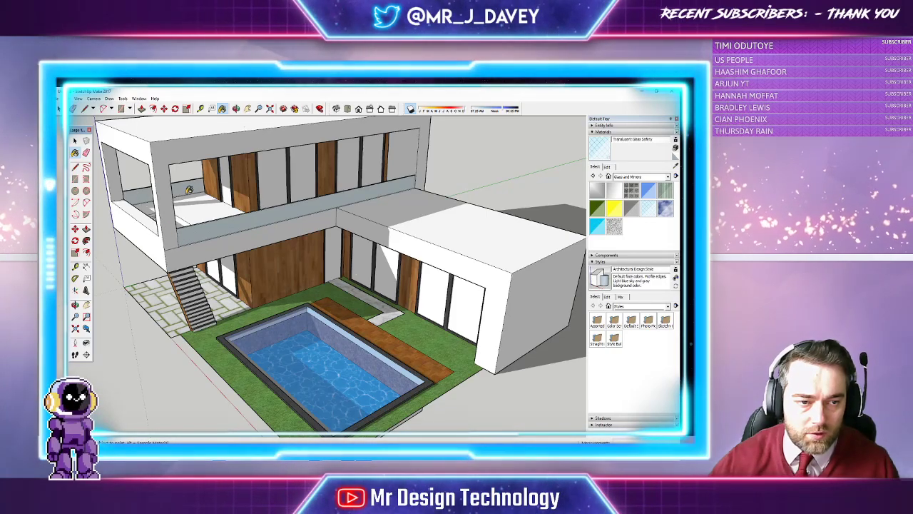
{"action": "scroll", "coordinate": [241, 231], "scroll_direction": "up", "scroll_amount": 2}
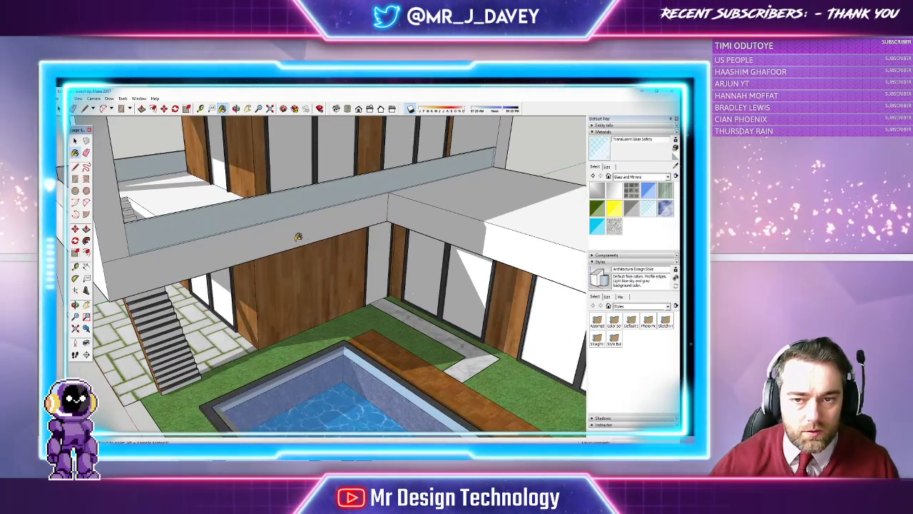
Step: Shift the shadow date to late in the year to change the sunlight on the house
{"action": "scroll", "coordinate": [299, 236], "scroll_direction": "down", "scroll_amount": 5}
{"action": "mouse_move", "coordinate": [300, 234]}
{"action": "middle_mouse_down"}
{"action": "mouse_move", "coordinate": [307, 155]}
{"action": "mouse_move", "coordinate": [319, 157]}
{"action": "middle_mouse_up"}
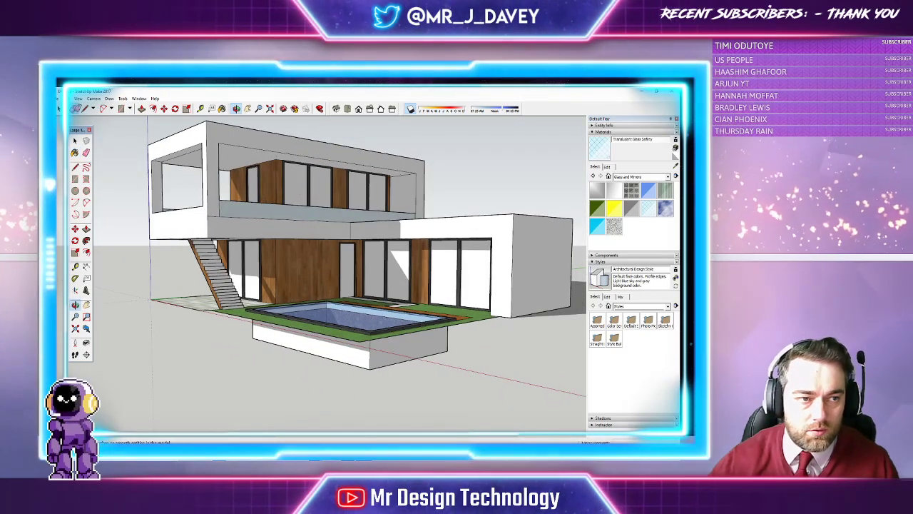
{"action": "left_click", "coordinate": [86, 152]}
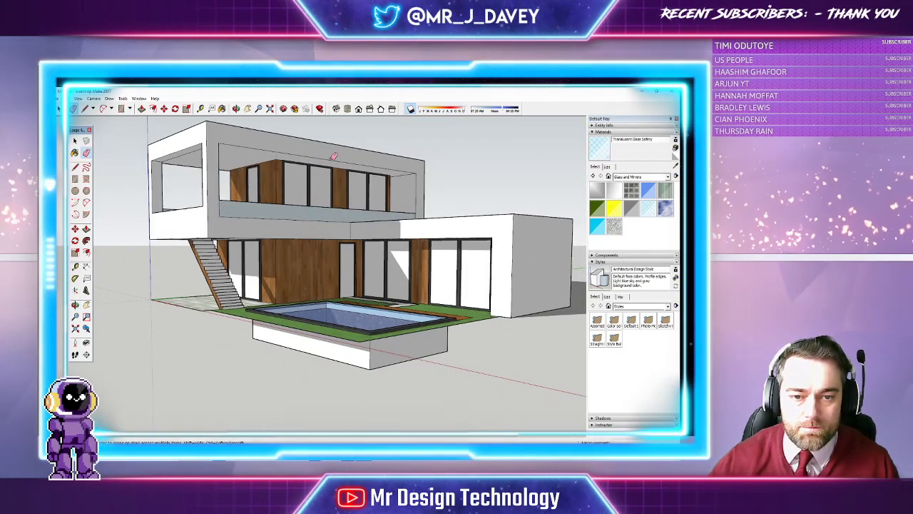
{"action": "middle_click_drag", "start_coordinate": [475, 154], "coordinate": [472, 142]}
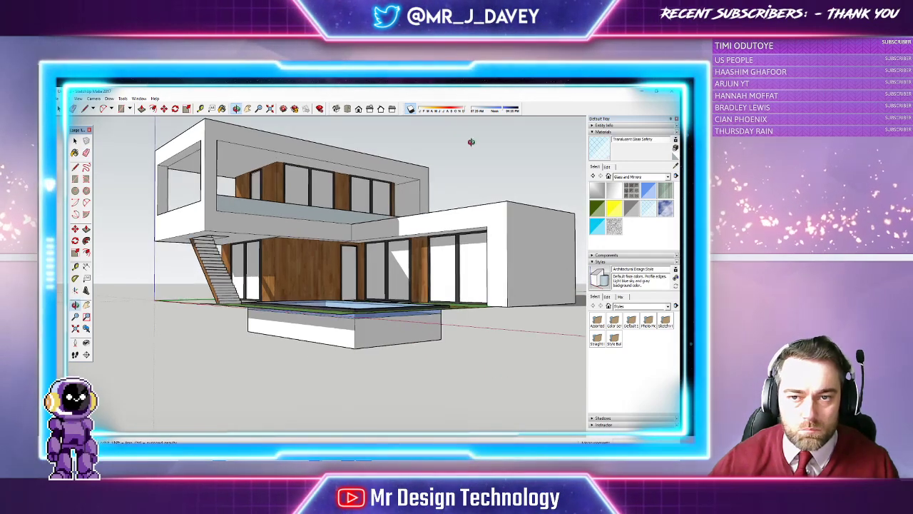
{"action": "left_click_drag", "start_coordinate": [463, 110], "coordinate": [459, 112]}
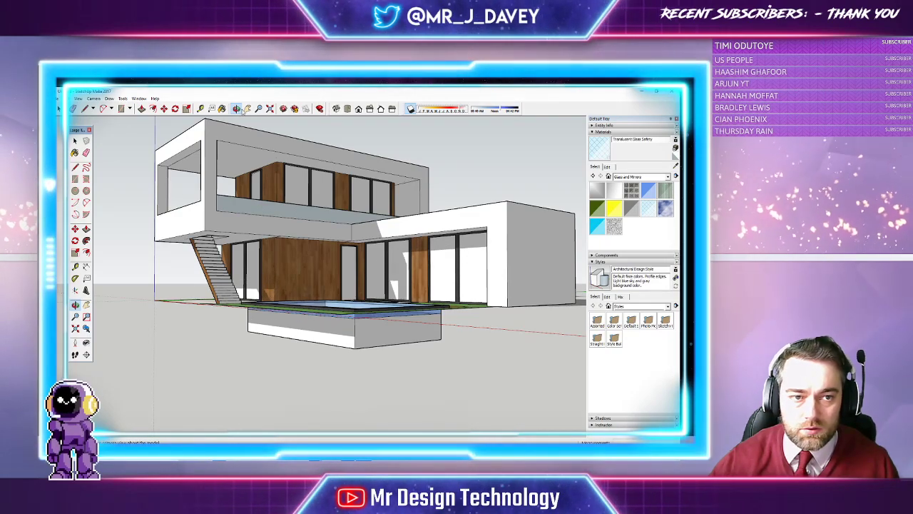
Step: Examine the glass balcony, the pool and the shadows on the facade from a slightly raised front angle
{"action": "left_click_drag", "start_coordinate": [359, 206], "coordinate": [352, 233]}
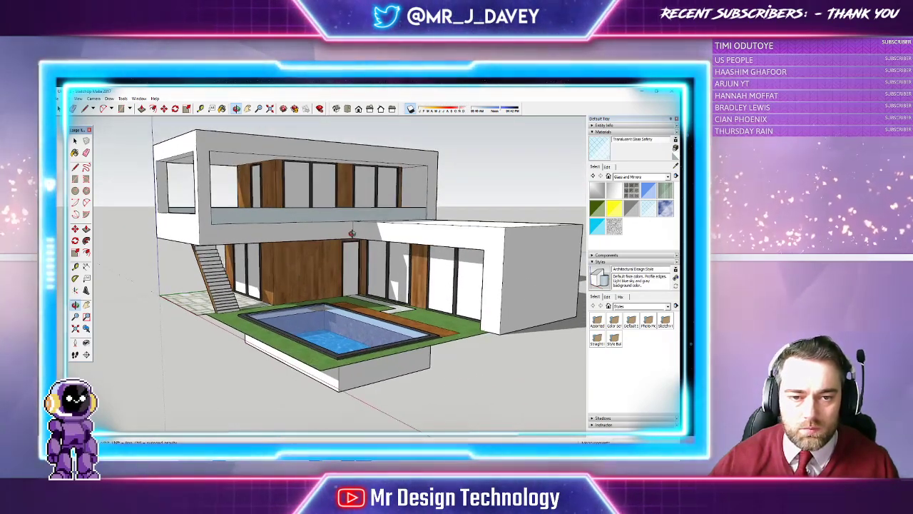
{"action": "scroll", "coordinate": [353, 233], "scroll_direction": "down", "scroll_amount": 3}
{"action": "scroll", "coordinate": [355, 233], "scroll_direction": "up", "scroll_amount": 5}
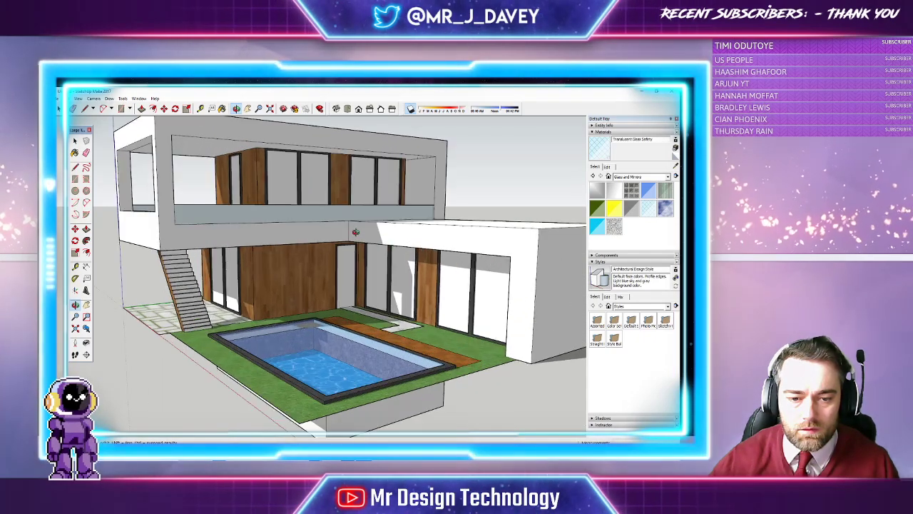
{"action": "scroll", "coordinate": [355, 233], "scroll_direction": "down", "scroll_amount": 1}
{"action": "scroll", "coordinate": [357, 231], "scroll_direction": "up", "scroll_amount": 1}
{"action": "scroll", "coordinate": [352, 234], "scroll_direction": "up", "scroll_amount": 2}
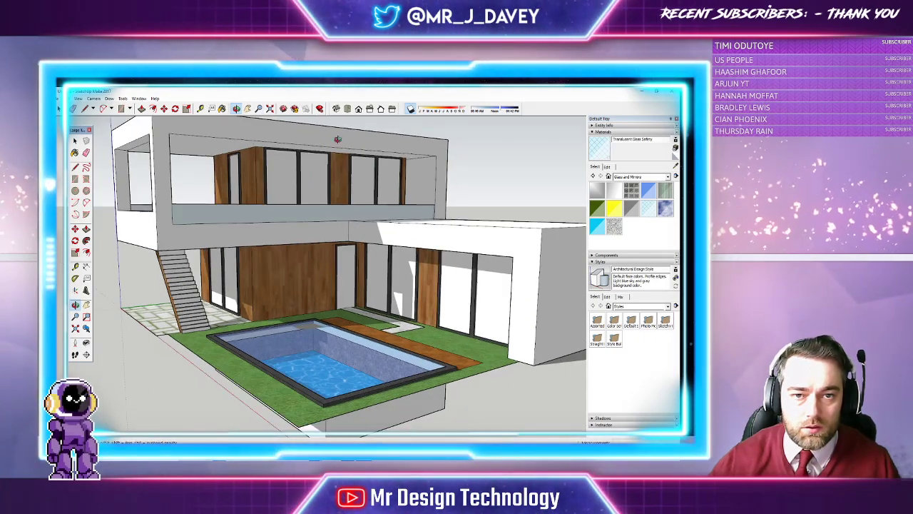
{"action": "scroll", "coordinate": [353, 234], "scroll_direction": "down", "scroll_amount": 1}
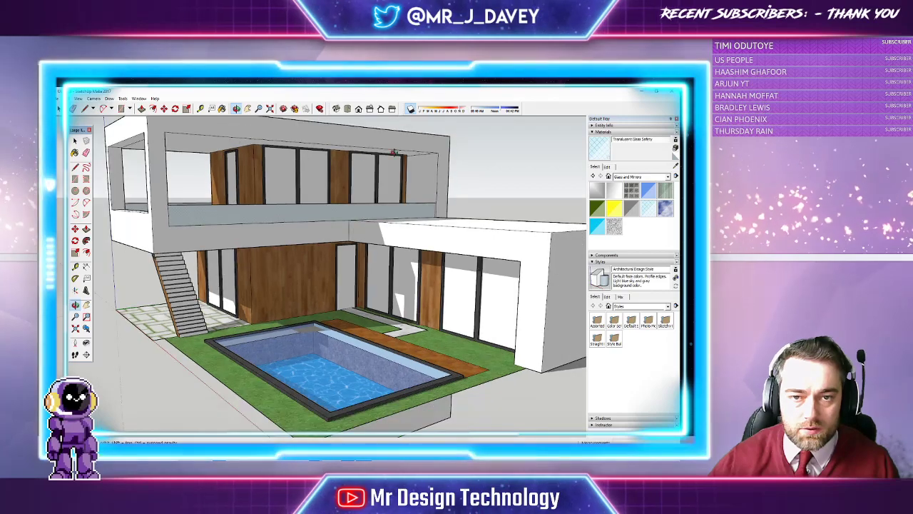